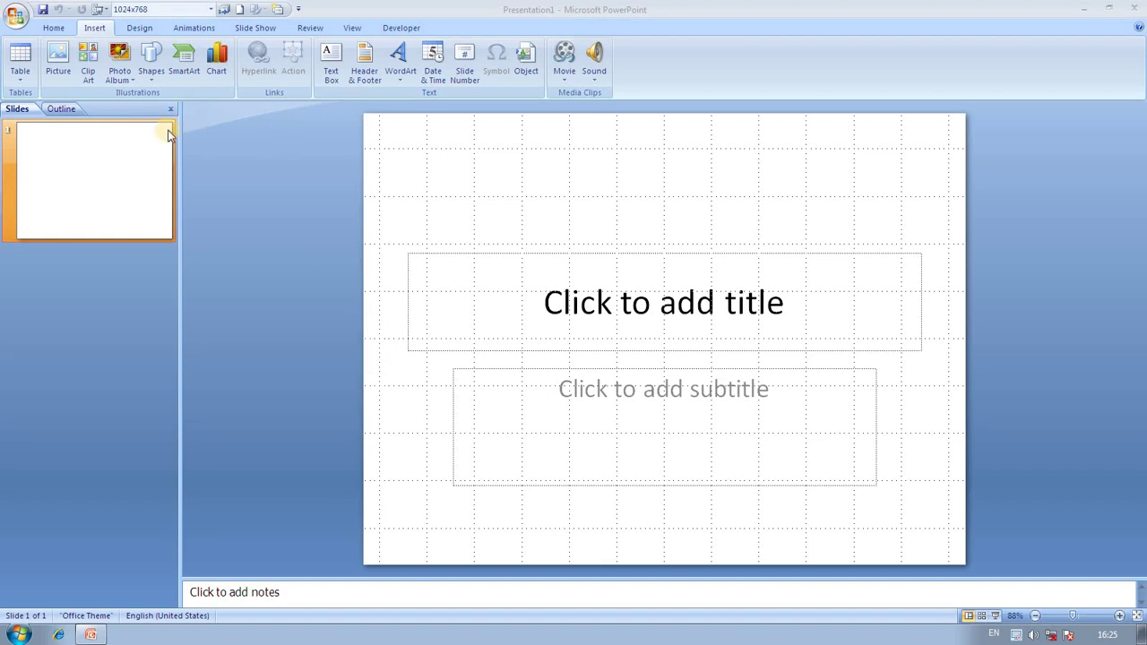
- Title the slide 'table' and insert a 5-by-5 table
{"action": "left_click", "coordinate": [617, 307]}
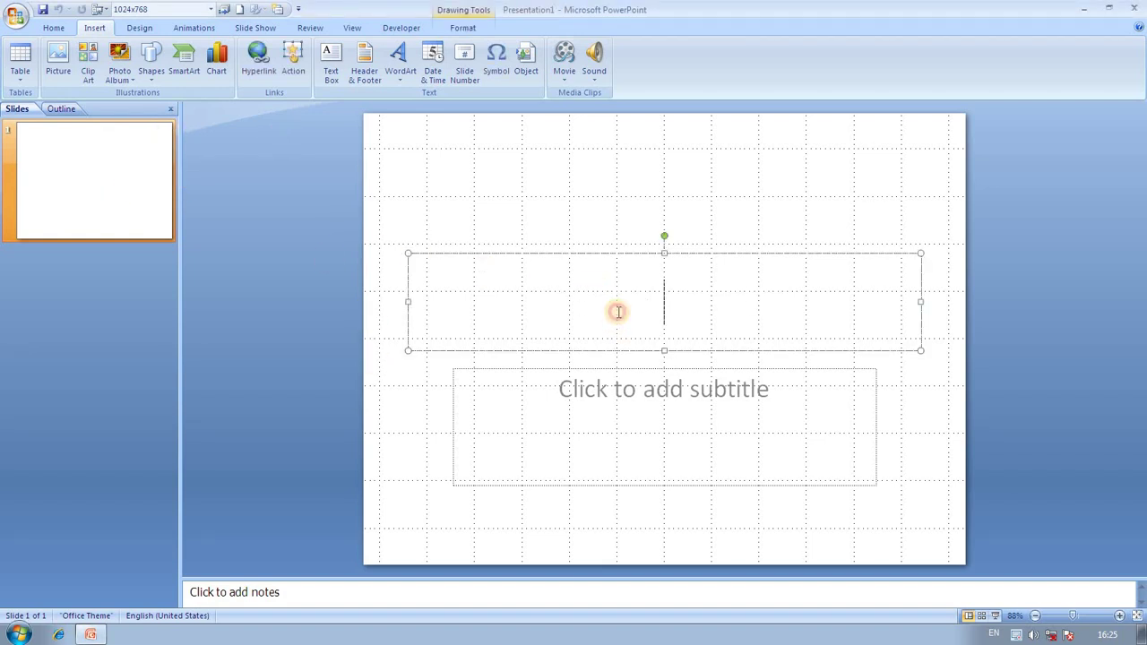
{"action": "type", "text": "tab"}
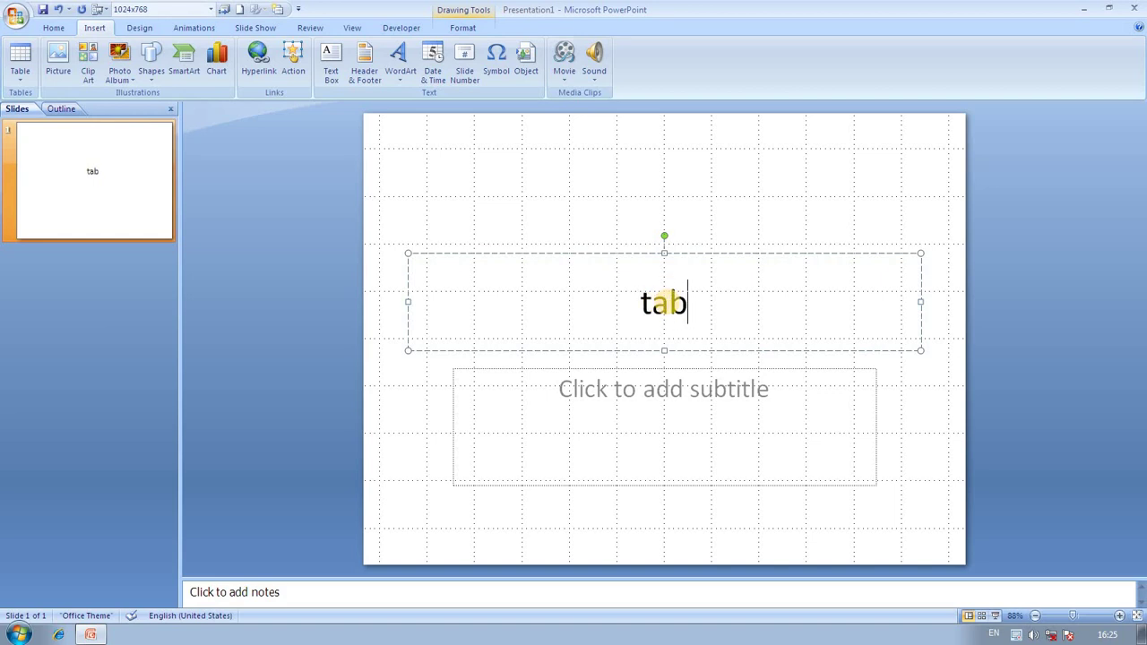
{"action": "type", "text": "le"}
{"action": "left_click", "coordinate": [648, 389]}
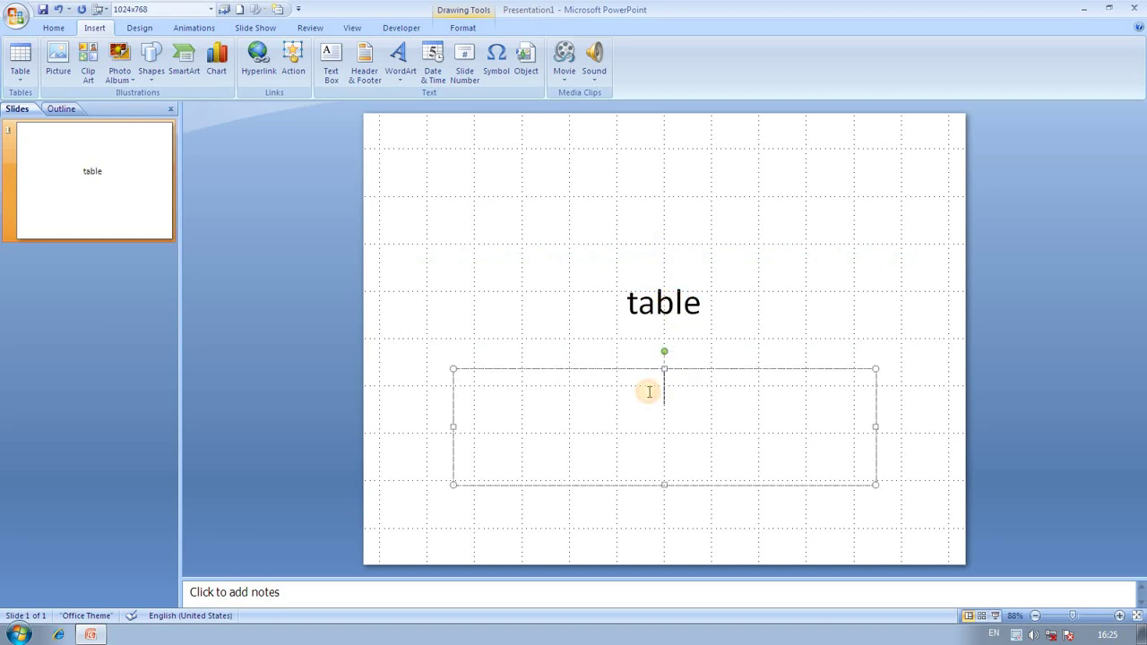
{"action": "left_click", "coordinate": [28, 83]}
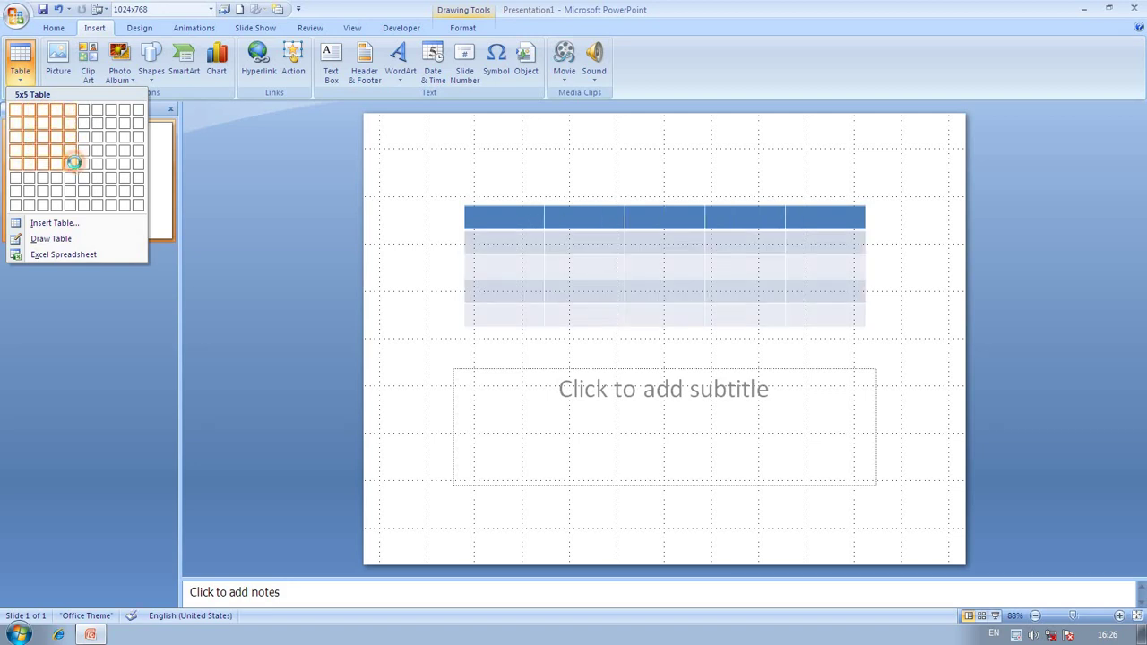
{"action": "left_click", "coordinate": [71, 163]}
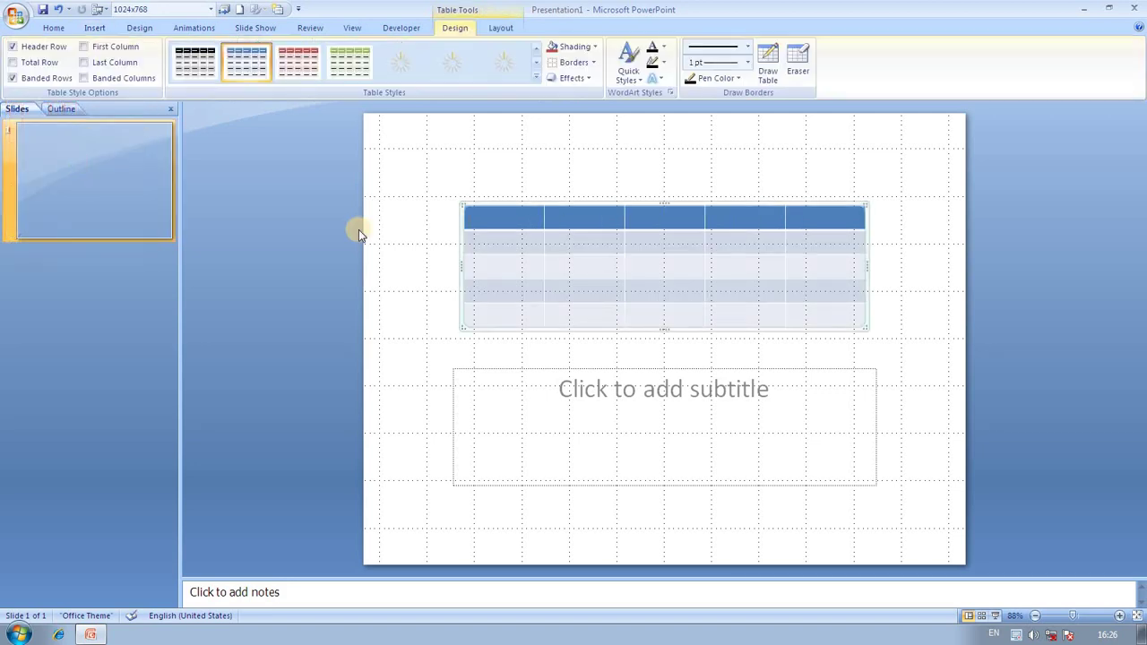
- Enter the header row: name, class, rollno, sub and attendanc
{"action": "left_click", "coordinate": [522, 216]}
{"action": "type", "text": "name"}
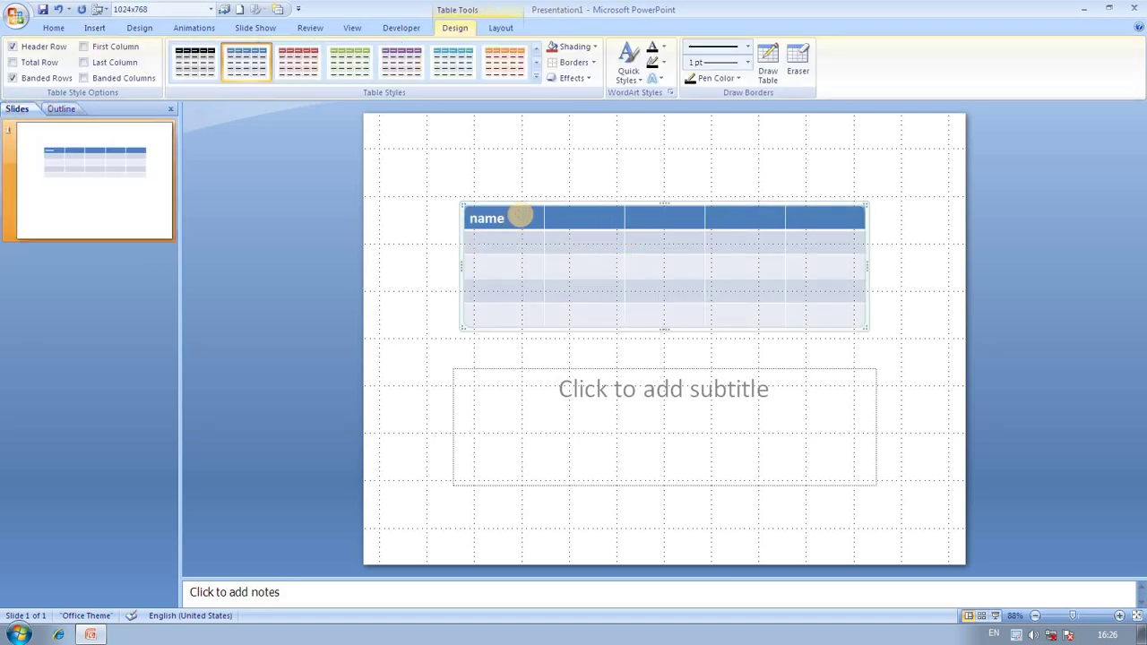
{"action": "left_click", "coordinate": [572, 218]}
{"action": "type", "text": "cla"}
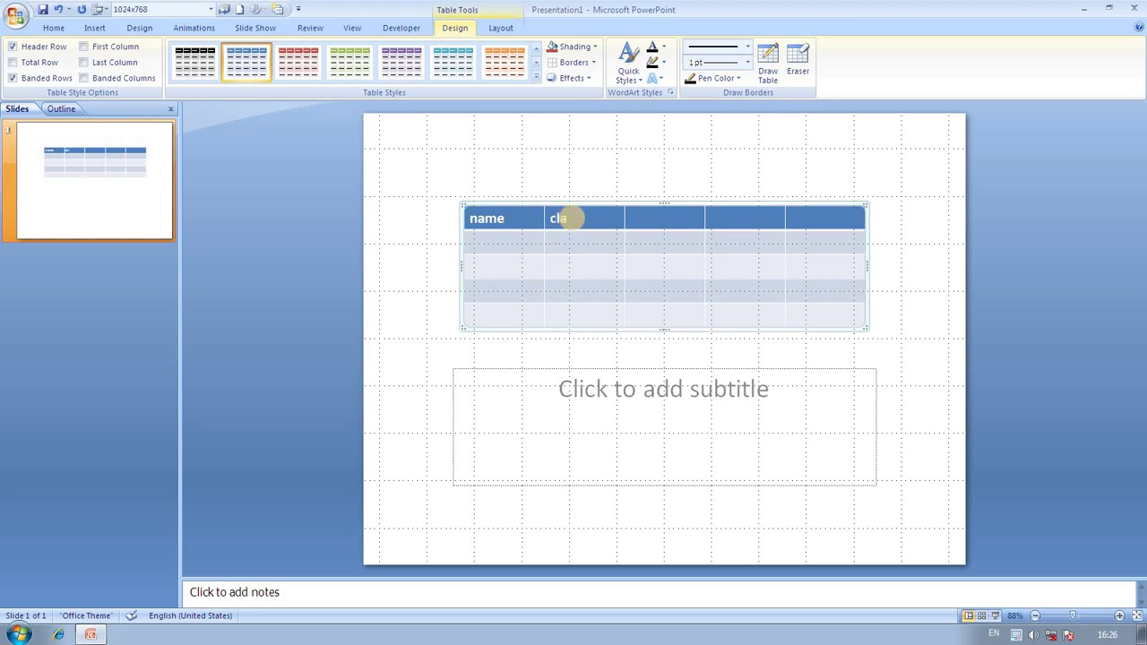
{"action": "type", "text": "ss"}
{"action": "type", "text": " rollno"}
{"action": "key", "text": "Tab"}
{"action": "type", "text": "sub"}
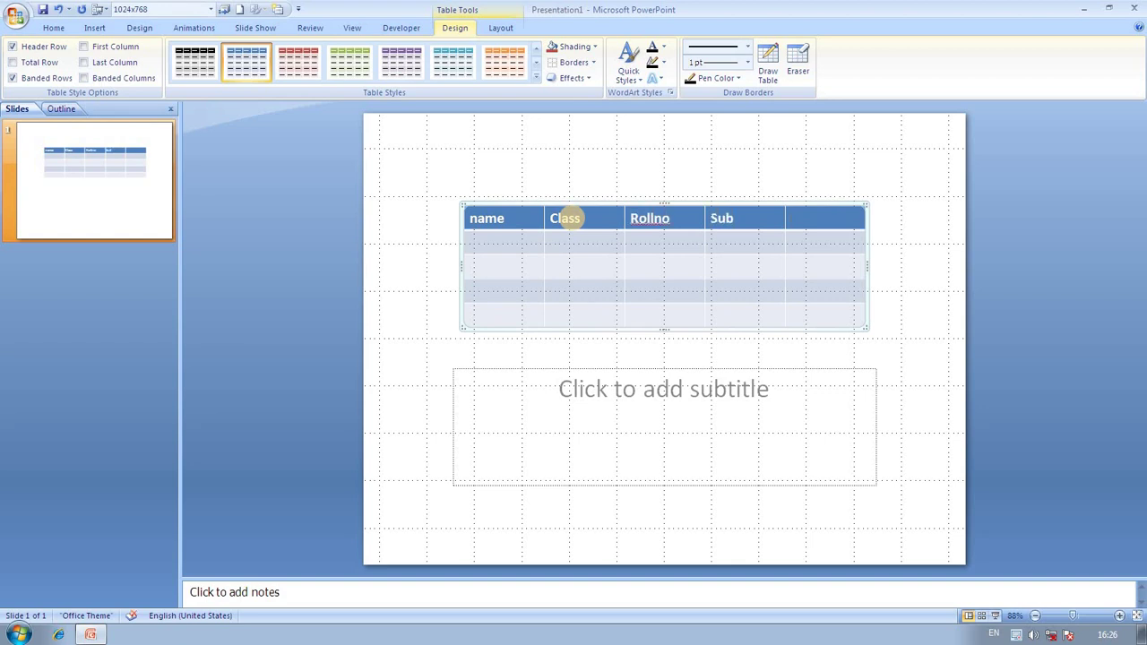
{"action": "key", "text": "Tab"}
{"action": "type", "text": "attenda"}
{"action": "type", "text": "nce"}
{"action": "key", "text": "BackSpace"}
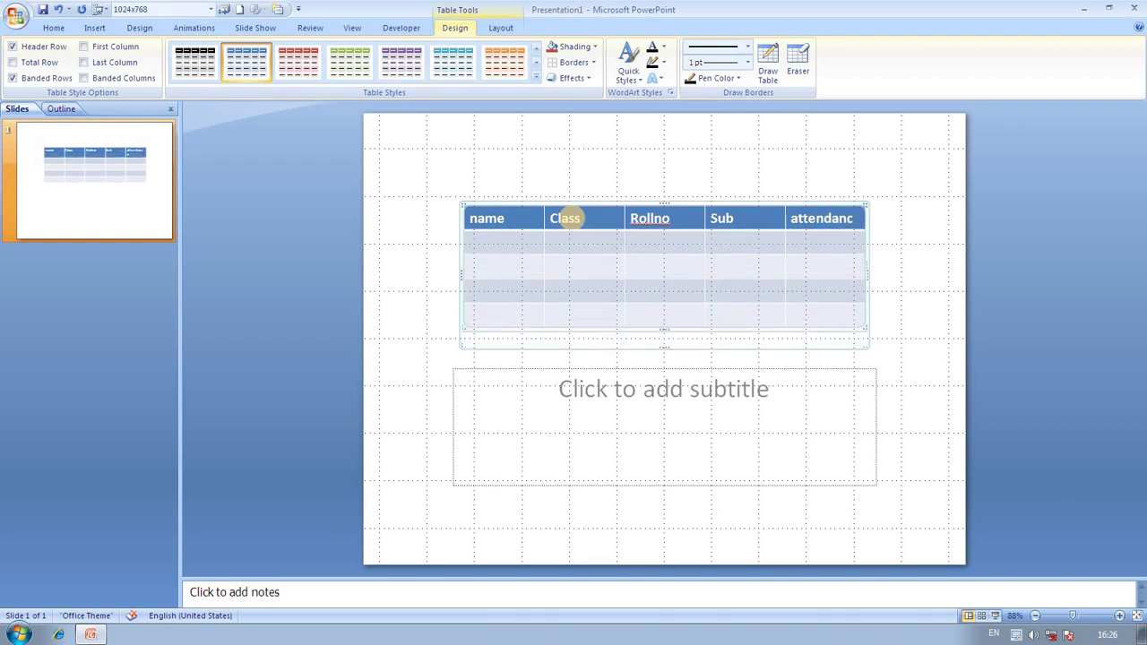
- Fill the name column with a, b, c and d
{"action": "left_click", "coordinate": [527, 247]}
{"action": "type", "text": "a"}
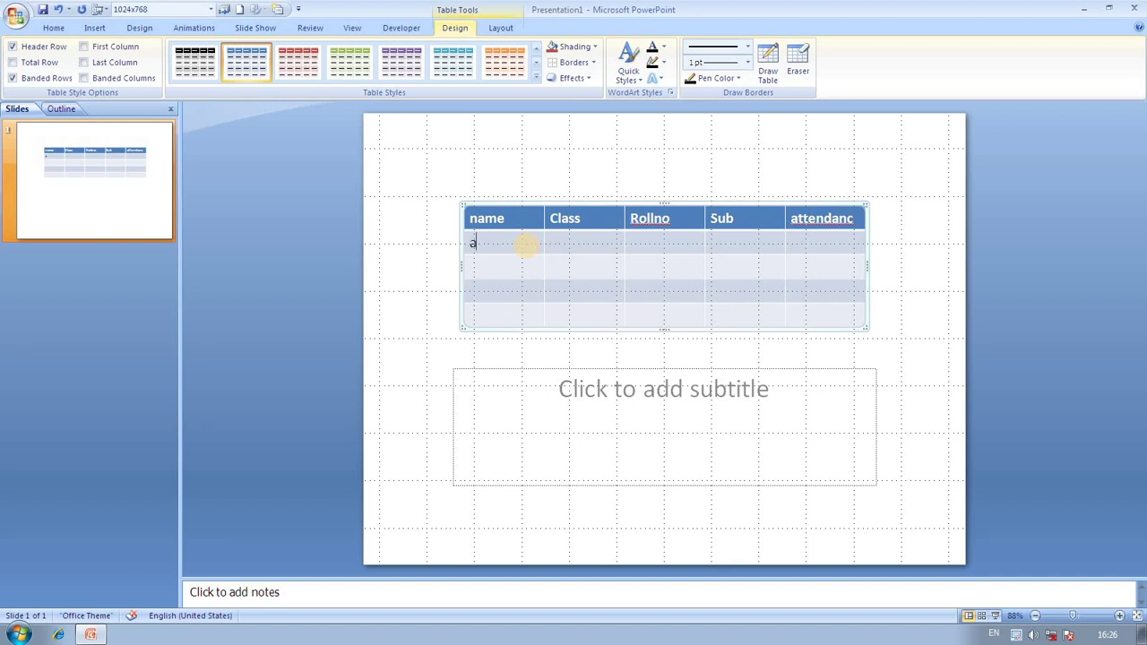
{"action": "key", "text": "Down"}
{"action": "type", "text": "b"}
{"action": "key", "text": "Down"}
{"action": "type", "text": "c"}
{"action": "key", "text": "Down"}
{"action": "type", "text": "d"}
- Fill the Class column with 1, 2, 3 and 4
{"action": "key", "text": "Tab"}
{"action": "key", "text": "Up"}
- Fill the Rollno column with 1st, 2nd, 3rd and 4th
{"action": "key", "text": "Up"}
{"action": "key", "text": "Up"}
{"action": "type", "text": "1"}
{"action": "key", "text": "Down"}
{"action": "type", "text": "2"}
{"action": "key", "text": "Down"}
{"action": "key", "text": "3"}
{"action": "key", "text": "Down"}
{"action": "key", "text": "4"}
{"action": "key", "text": "Tab"}
{"action": "key", "text": "Up"}
{"action": "key", "text": "Up"}
{"action": "key", "text": "Up"}
{"action": "type", "text": "1st"}
{"action": "key", "text": "Down"}
{"action": "type", "text": "2n"}
{"action": "type", "text": "d"}
{"action": "key", "text": "Down"}
{"action": "type", "text": "3rd"}
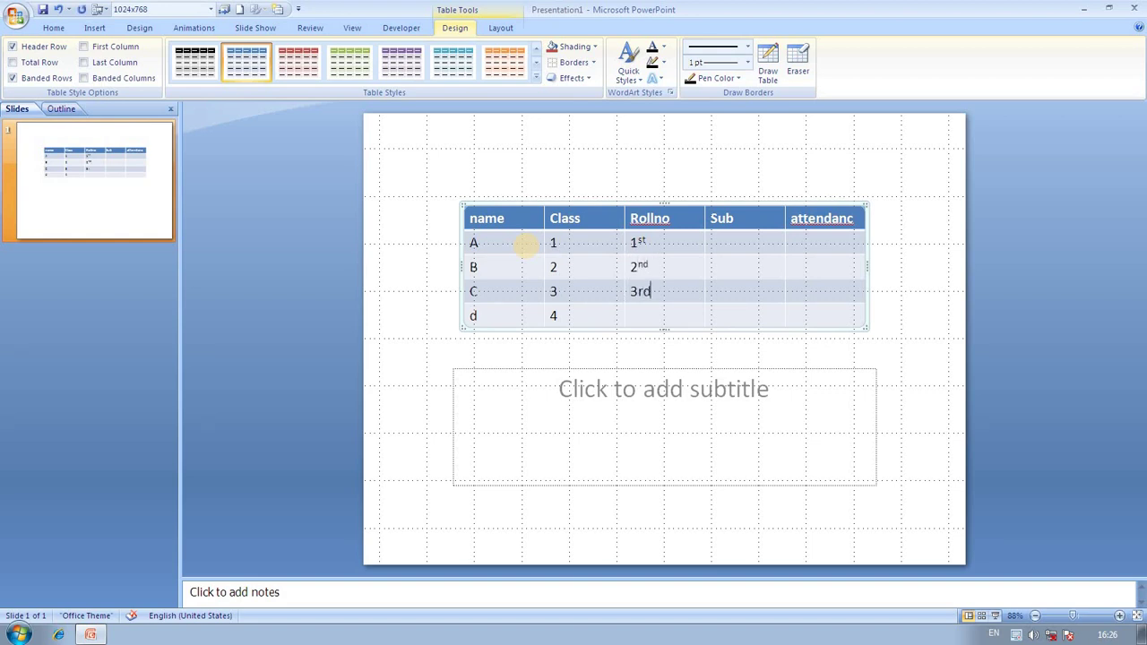
{"action": "key", "text": "Down"}
{"action": "type", "text": "4"}
{"action": "type", "text": "th"}
{"action": "key", "text": "Down"}
{"action": "key", "text": "Down"}
- Fill the Sub column with Hindi, maths, sci and g.k
{"action": "key", "text": "Tab"}
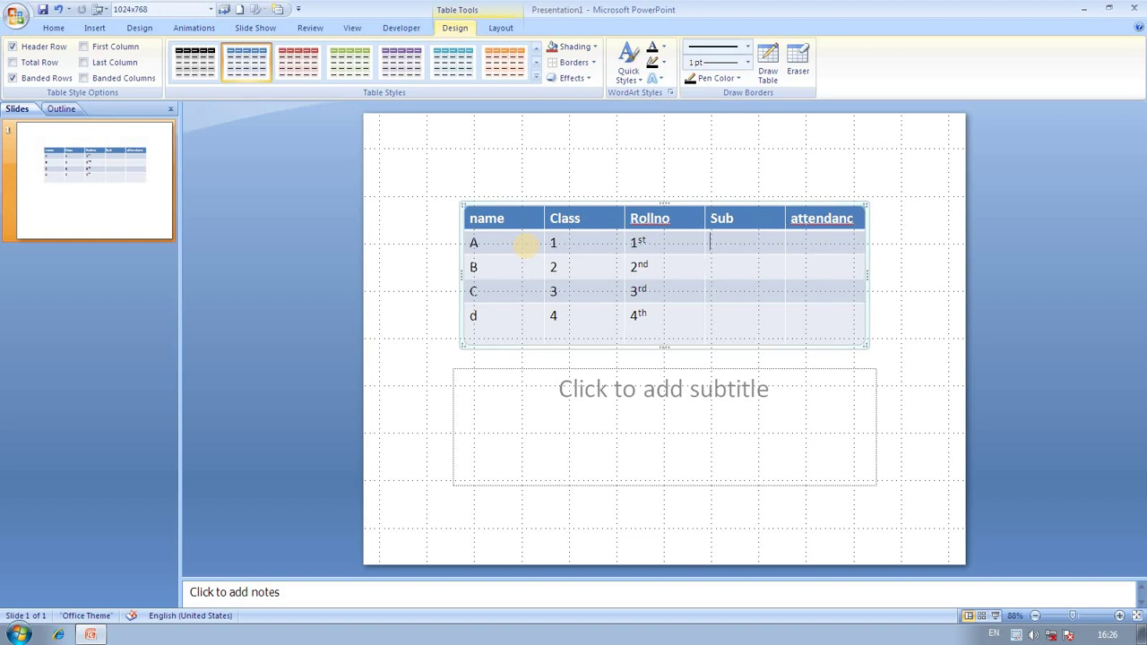
{"action": "type", "text": "Hindi"}
{"action": "key", "text": "Down"}
{"action": "type", "text": "maths"}
{"action": "key", "text": "Down"}
{"action": "type", "text": "sci"}
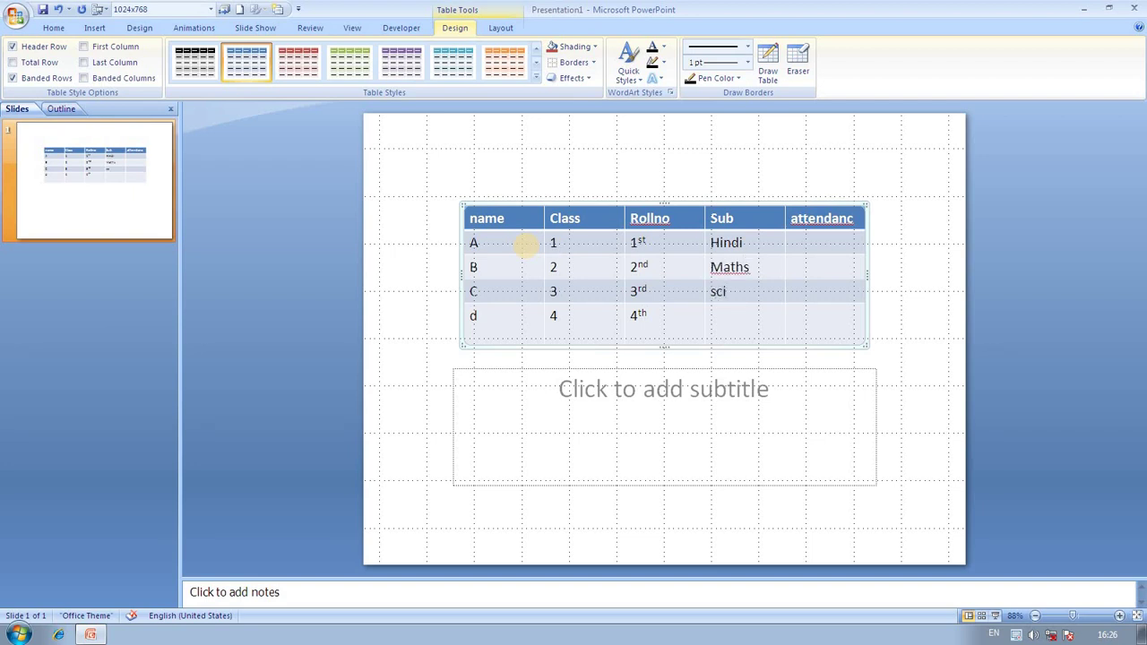
{"action": "key", "text": "Down"}
{"action": "type", "text": "g.k"}
- Fill the attendance column with A, p and A
{"action": "key", "text": "Tab"}
{"action": "key", "text": "Up"}
{"action": "key", "text": "Up"}
{"action": "key", "text": "Up"}
{"action": "type", "text": "A"}
{"action": "key", "text": "Down"}
{"action": "type", "text": "p"}
{"action": "key", "text": "Down"}
{"action": "type", "text": "A"}
{"action": "key", "text": "Down"}
{"action": "type", "text": "p"}
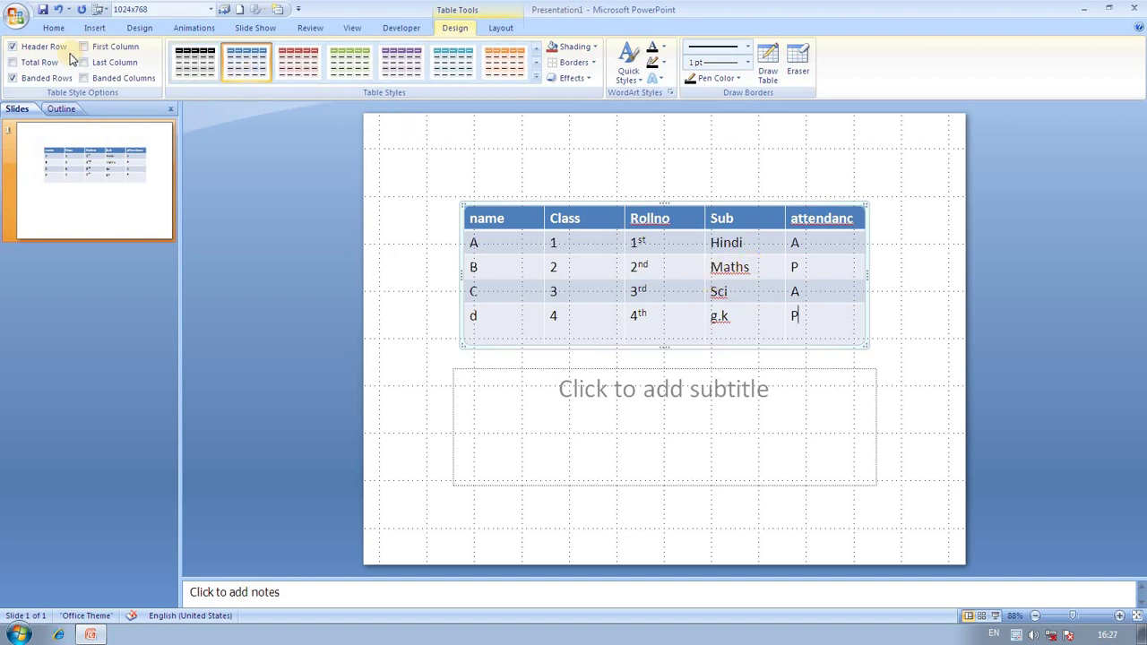
- Keep Header Row on and enable Total Row, First Column, Last Column, Banded Columns and Banded Rows
{"action": "left_click", "coordinate": [13, 49]}
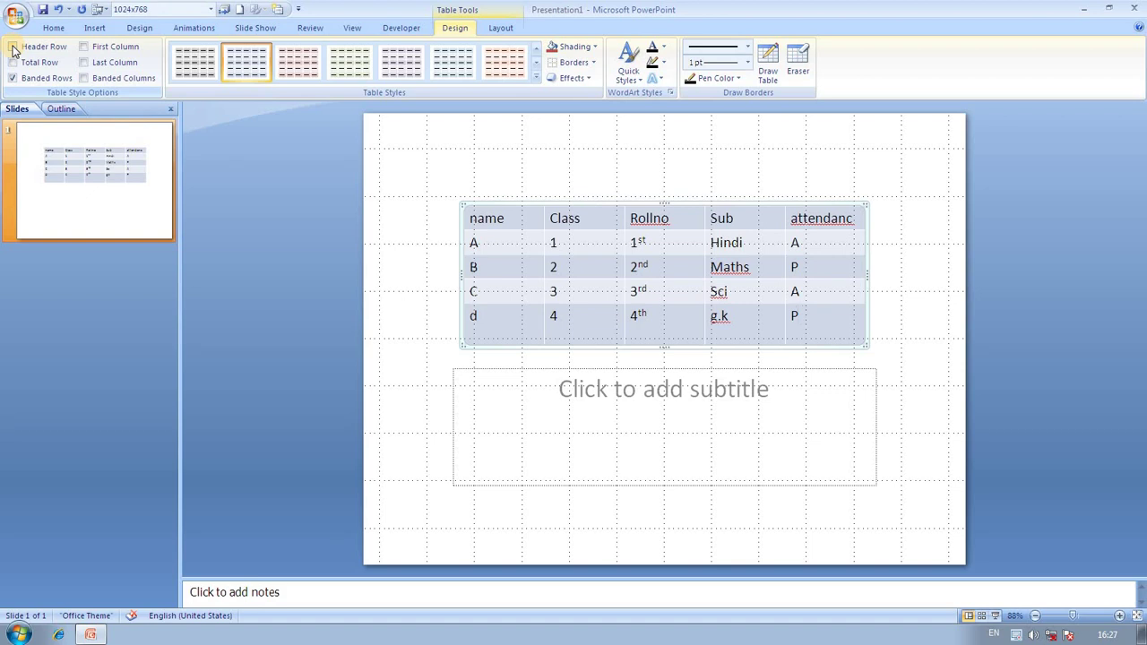
{"action": "left_click", "coordinate": [13, 50]}
{"action": "left_click", "coordinate": [14, 49]}
{"action": "left_click", "coordinate": [14, 49]}
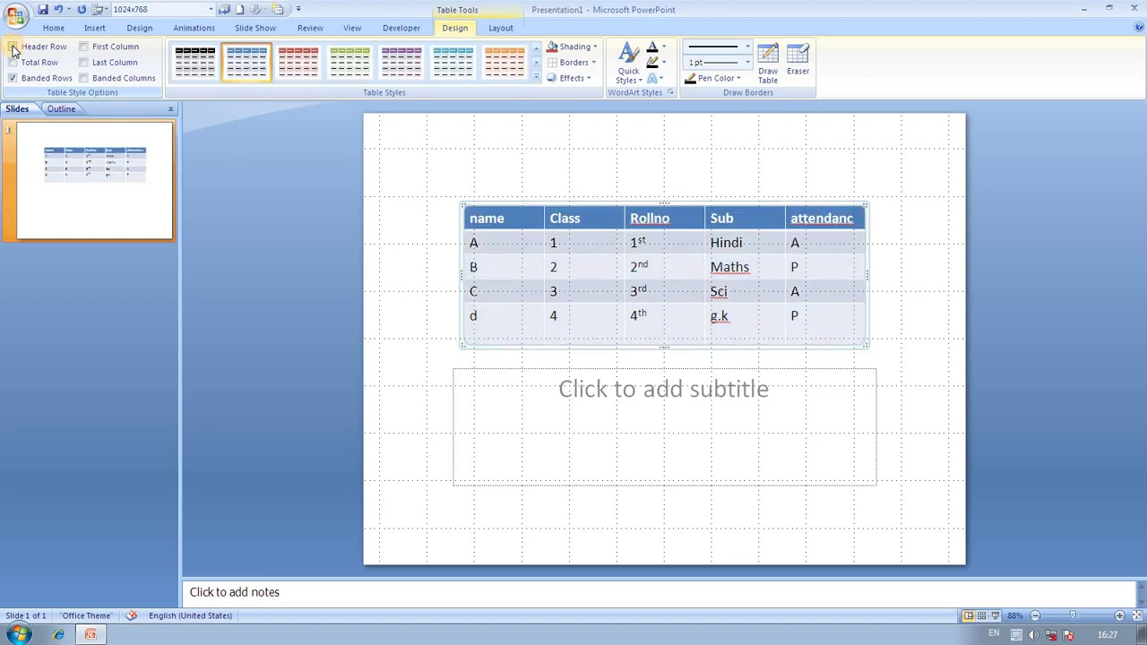
{"action": "left_click", "coordinate": [13, 63]}
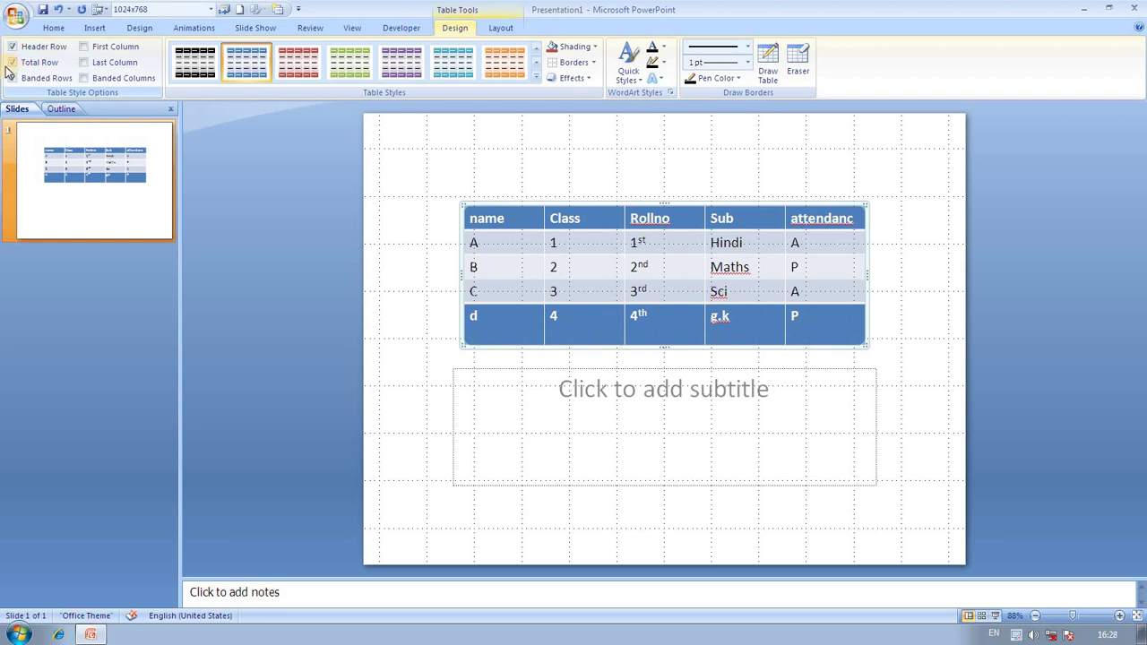
{"action": "left_click", "coordinate": [13, 78]}
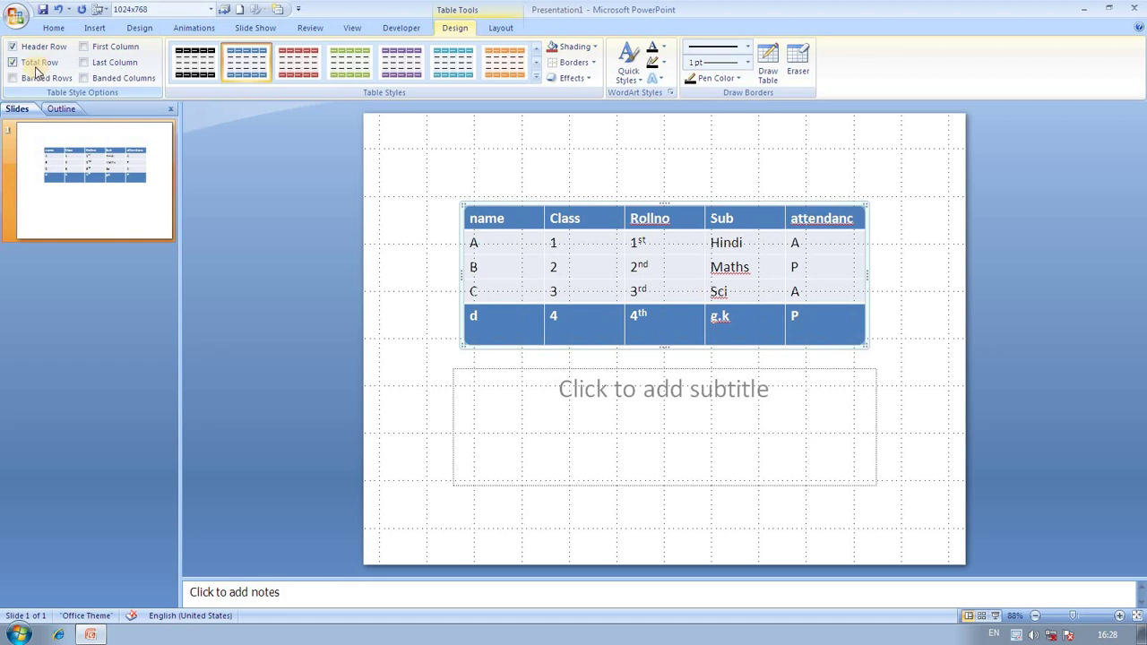
{"action": "left_click", "coordinate": [83, 48]}
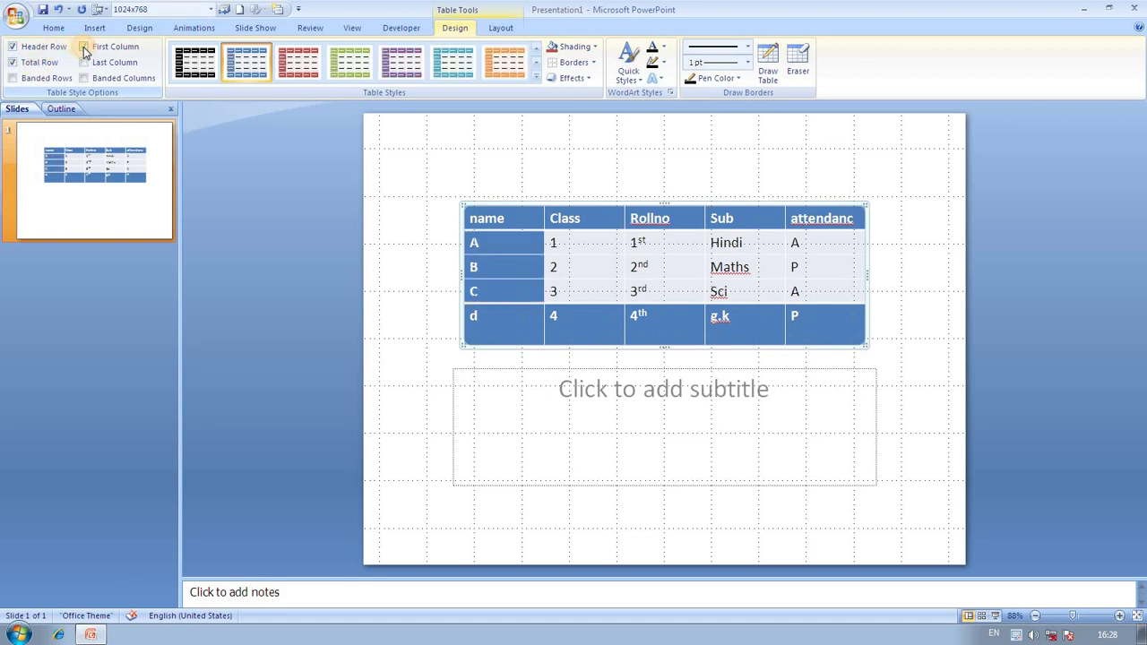
{"action": "left_click", "coordinate": [85, 63]}
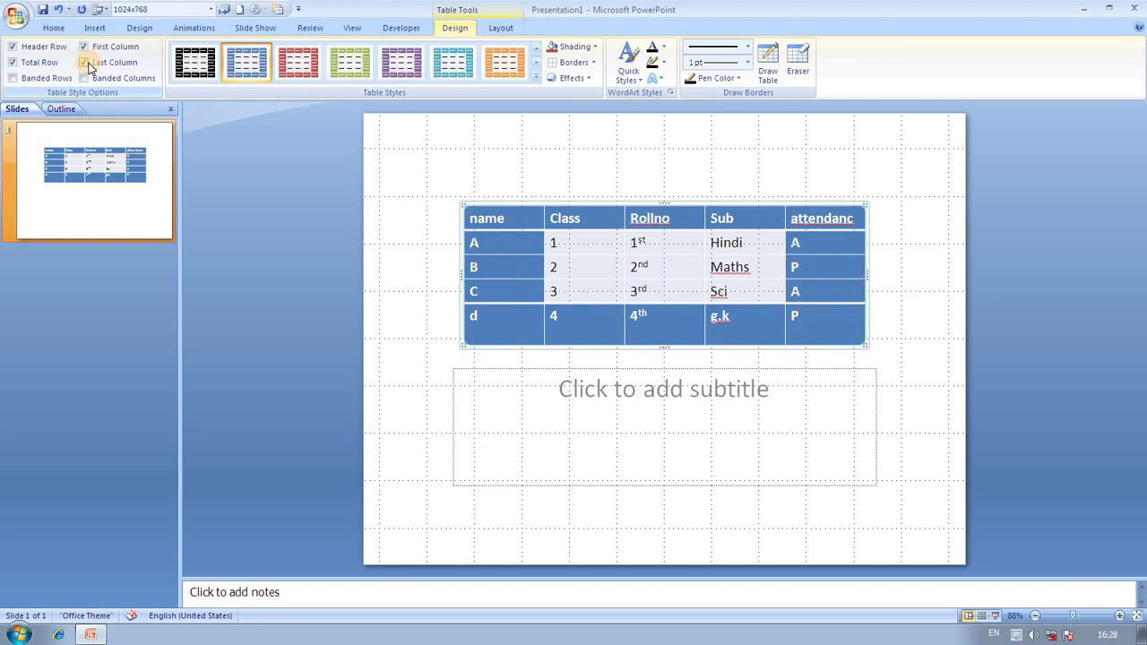
{"action": "left_click", "coordinate": [84, 78]}
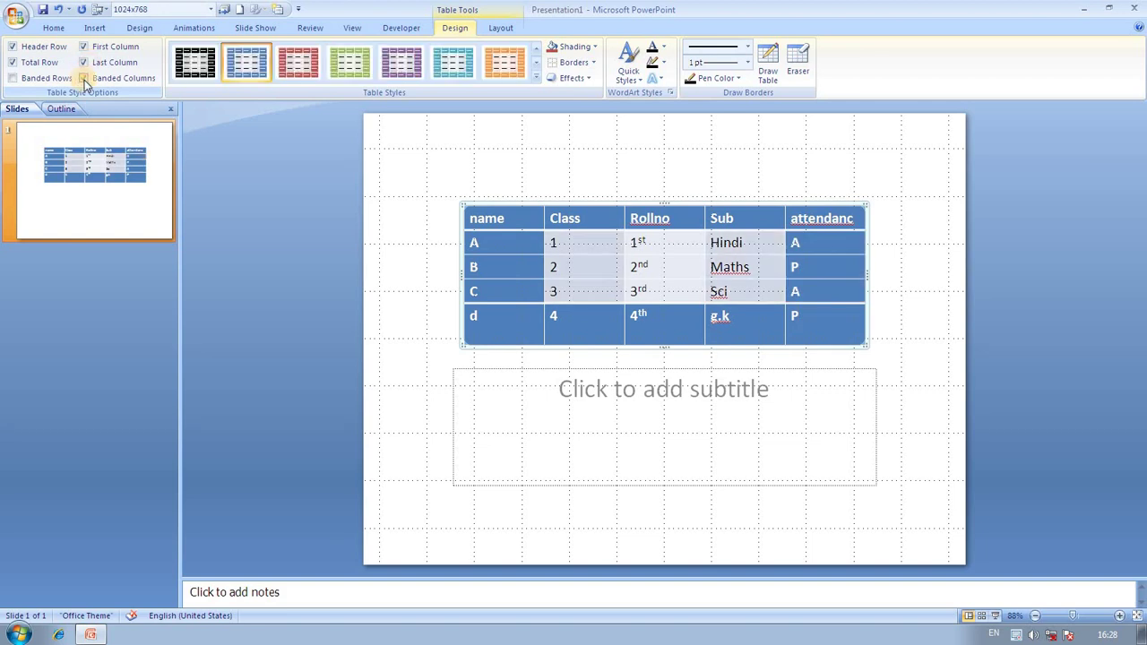
{"action": "left_click", "coordinate": [27, 82]}
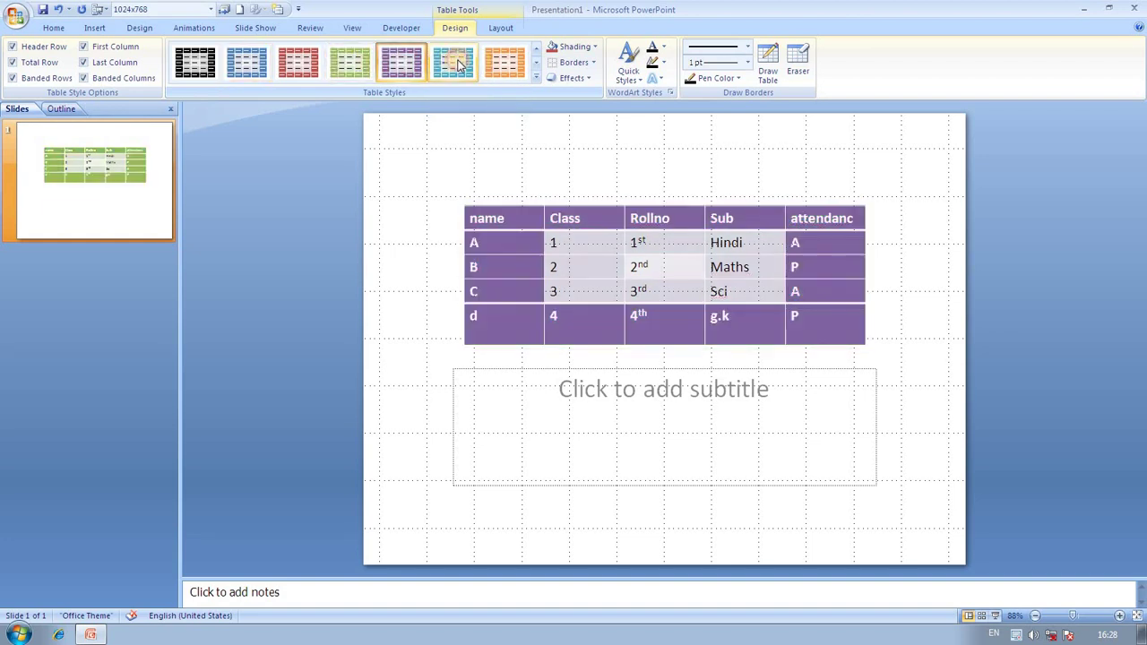
- Try the orange then blue table styles, toggling Total Row off and back on
{"action": "left_click", "coordinate": [526, 68]}
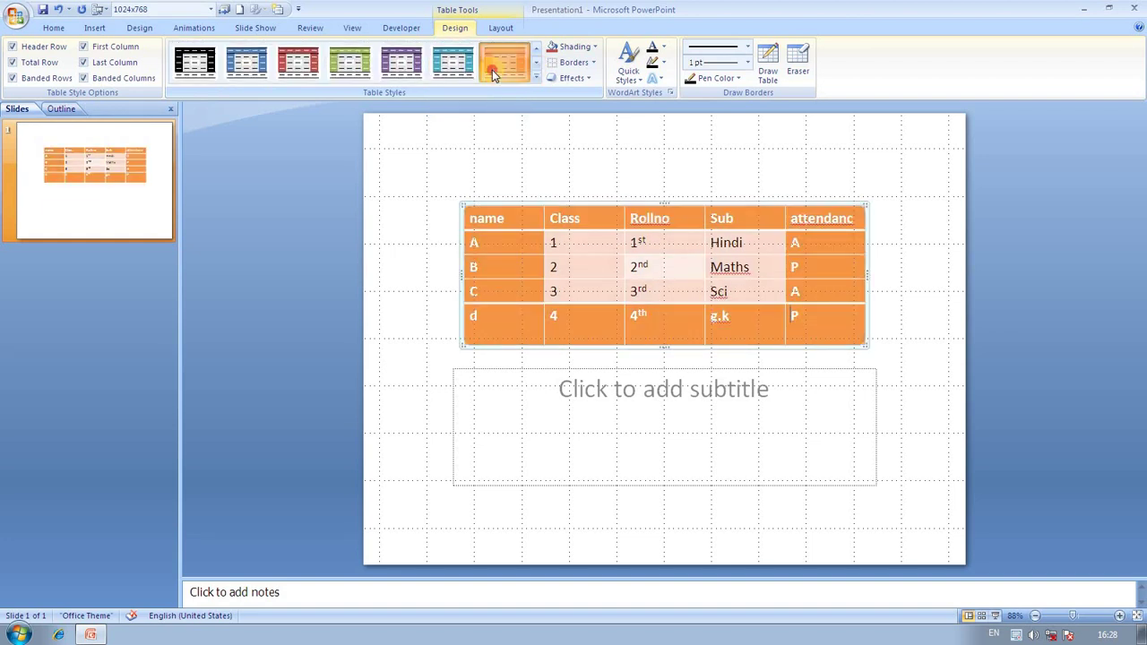
{"action": "left_click", "coordinate": [465, 73]}
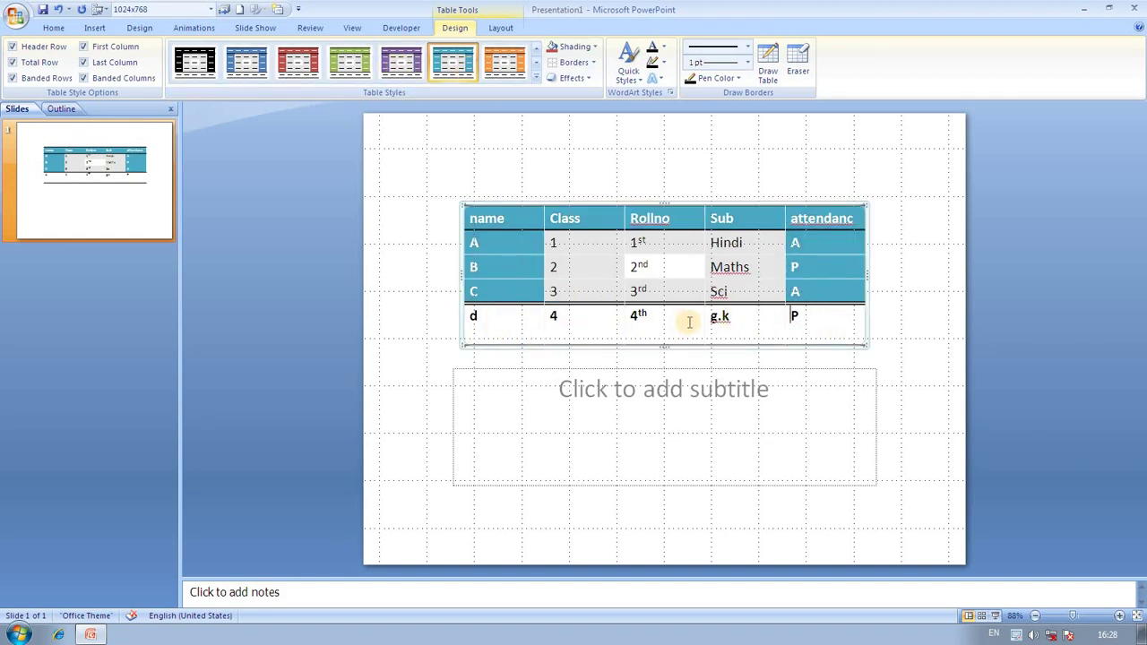
{"action": "left_click", "coordinate": [31, 65]}
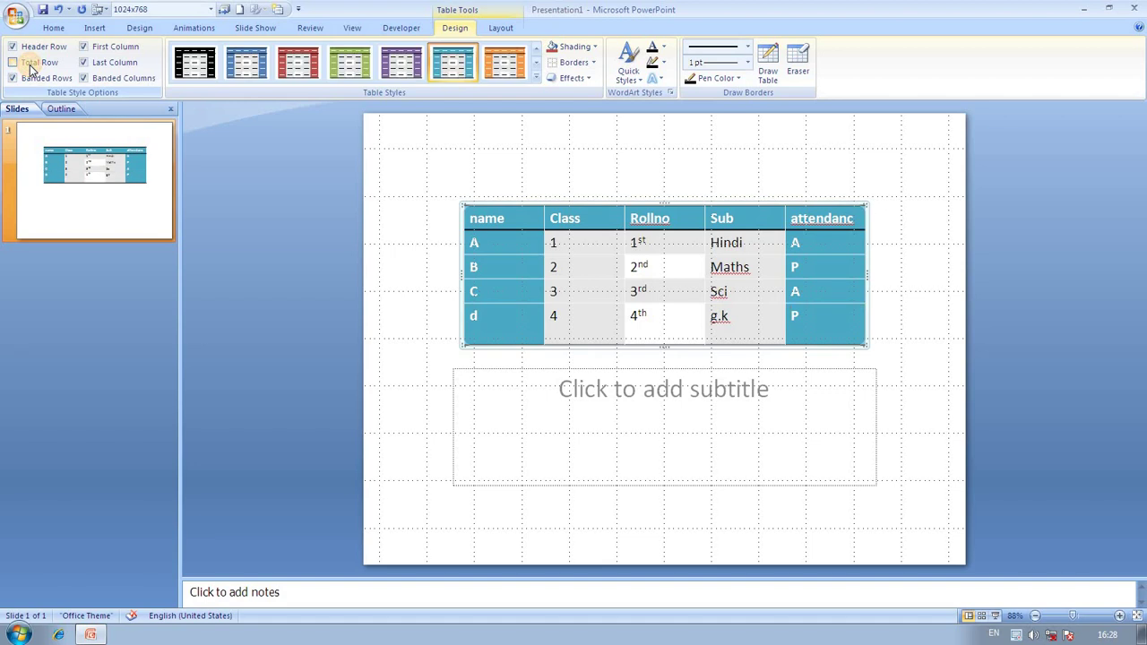
{"action": "left_click", "coordinate": [30, 68]}
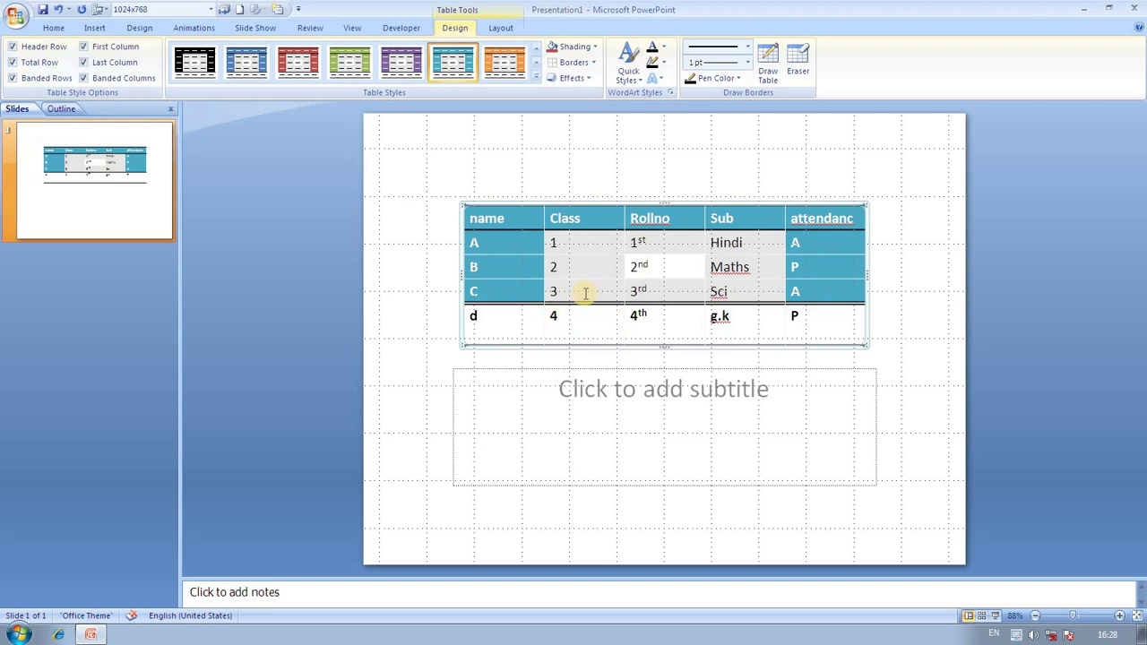
- Clear every table style option: columns, banding, total row and header row
{"action": "left_click", "coordinate": [84, 47]}
{"action": "left_click", "coordinate": [86, 63]}
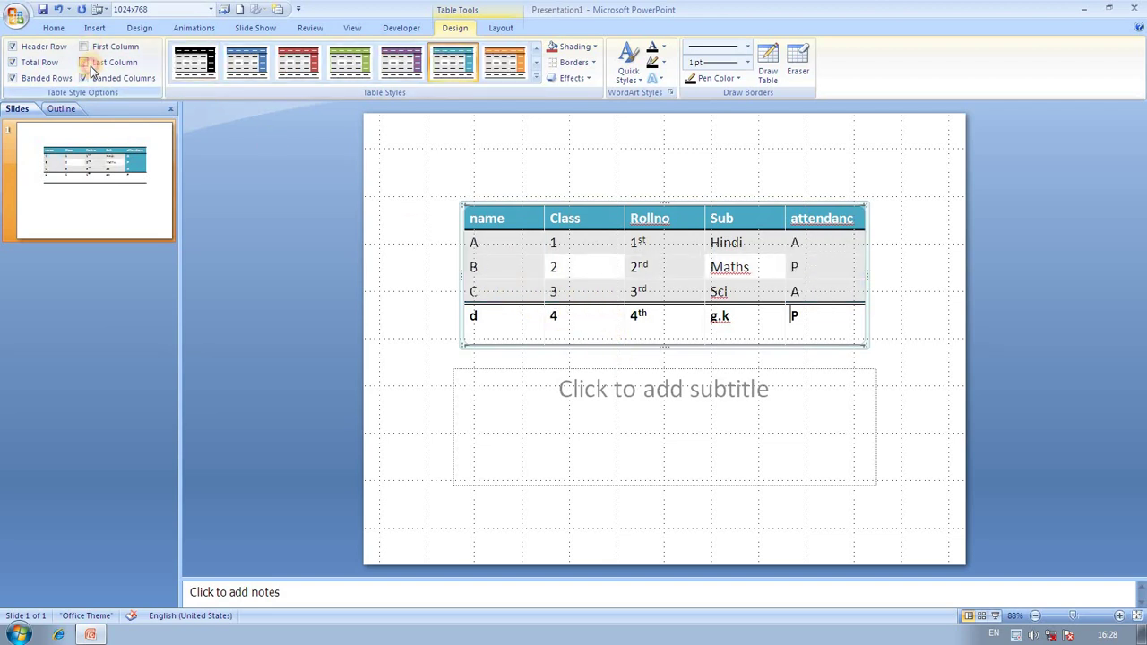
{"action": "left_click", "coordinate": [85, 78]}
{"action": "left_click", "coordinate": [13, 62]}
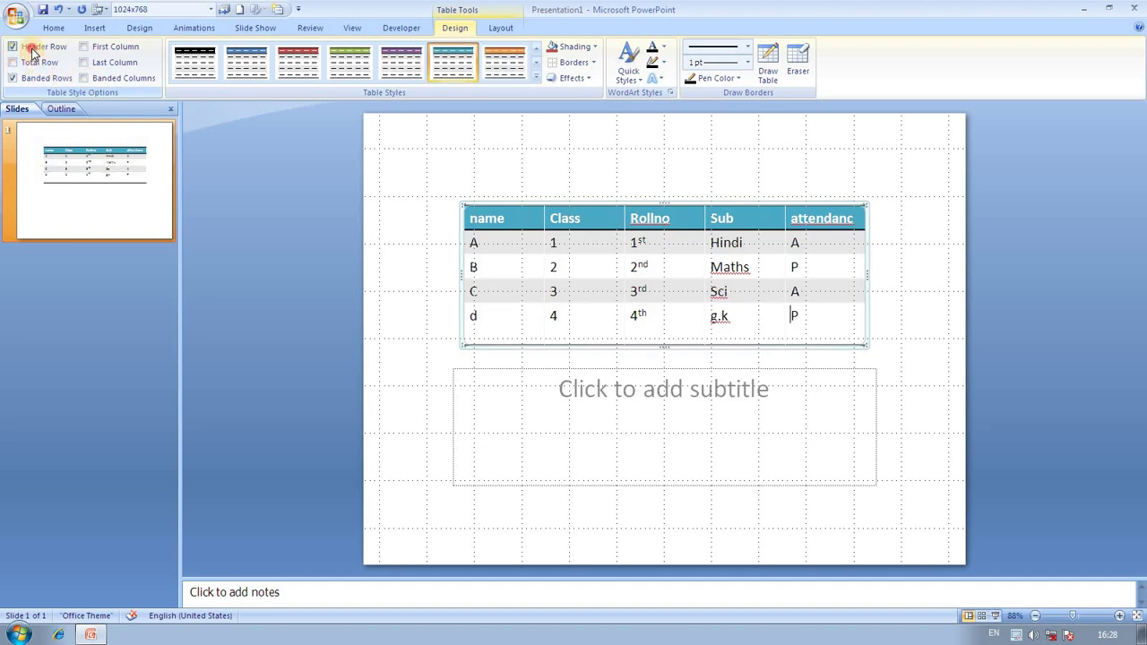
{"action": "left_click", "coordinate": [31, 48]}
{"action": "left_click", "coordinate": [36, 78]}
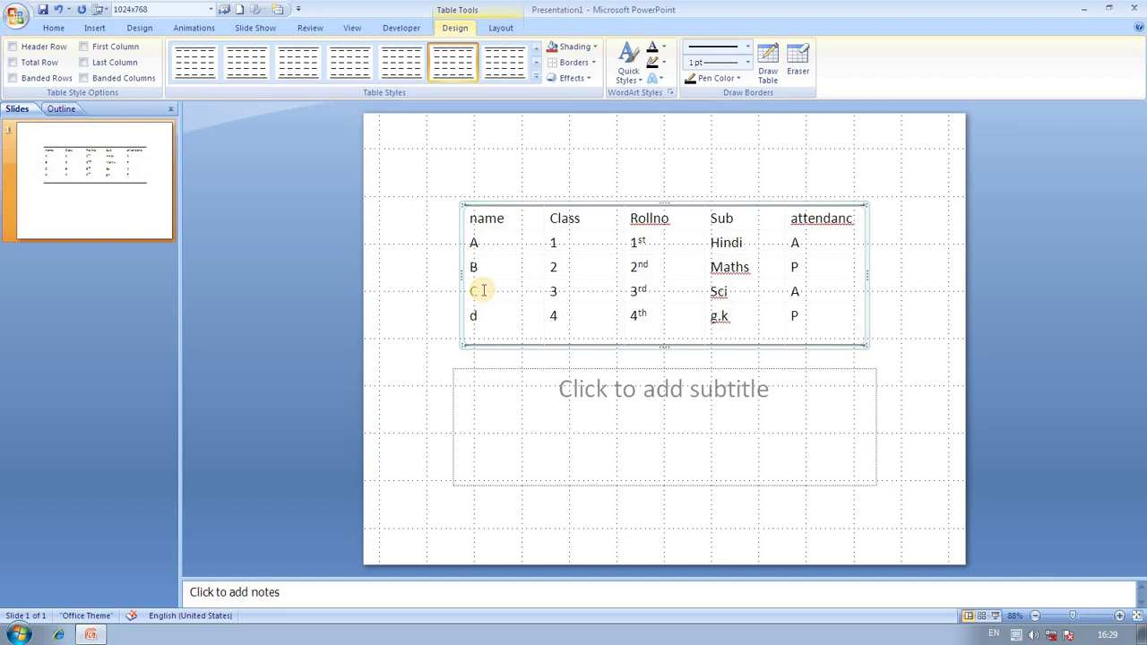
- Re-enable header row, total row, banded rows, first and last columns, and banded columns
{"action": "left_click", "coordinate": [34, 47]}
{"action": "left_click", "coordinate": [36, 62]}
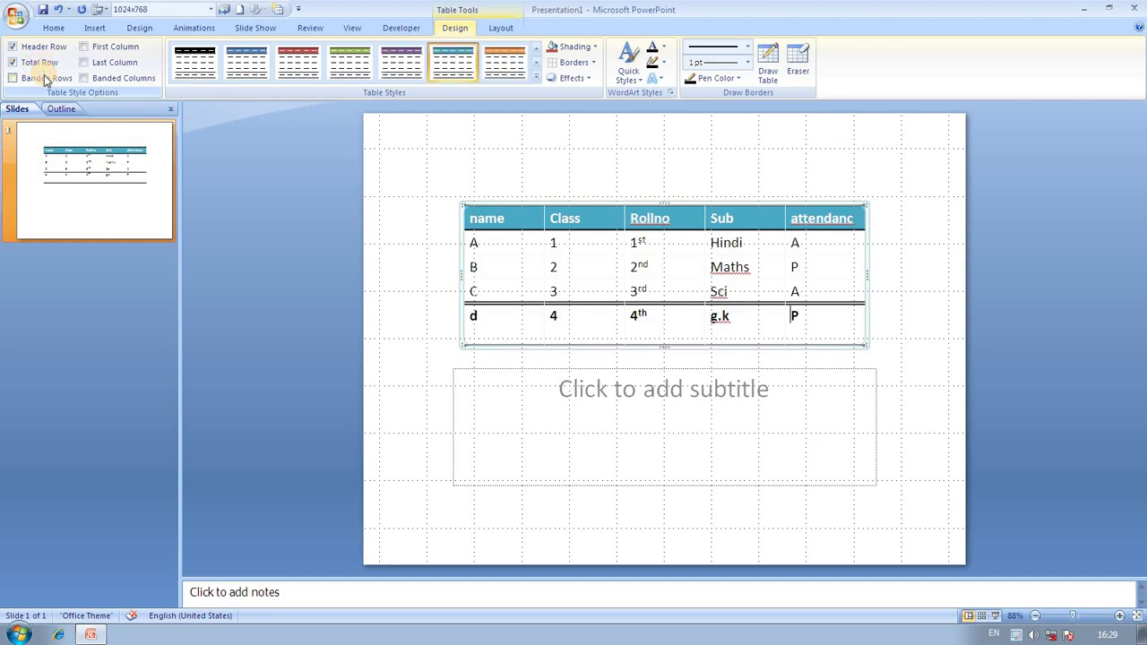
{"action": "left_click", "coordinate": [45, 79]}
{"action": "left_click", "coordinate": [83, 63]}
{"action": "left_click", "coordinate": [83, 47]}
{"action": "left_click", "coordinate": [83, 78]}
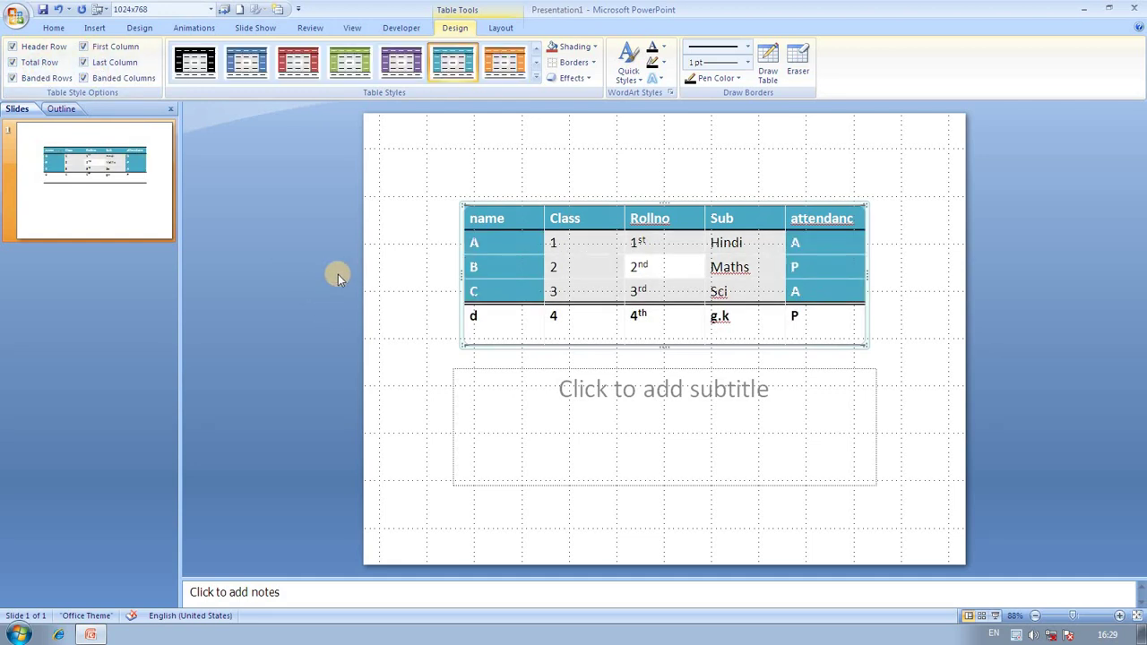
- Preview the black and purple styles, then apply the orange table style
{"action": "left_click", "coordinate": [195, 61]}
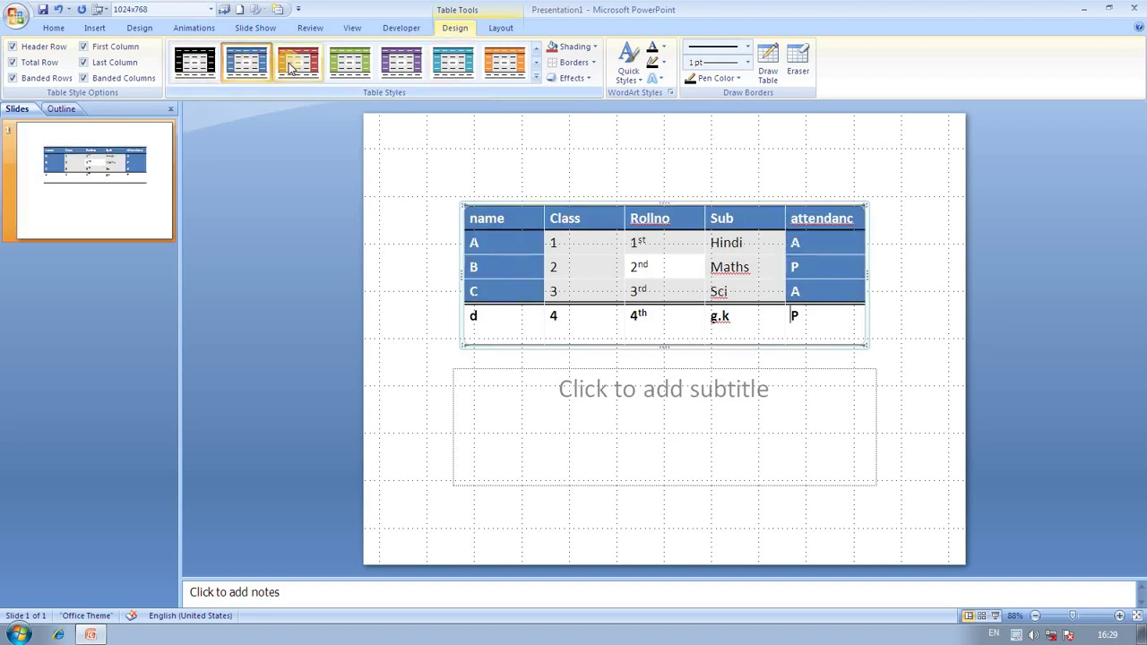
{"action": "left_click", "coordinate": [402, 61]}
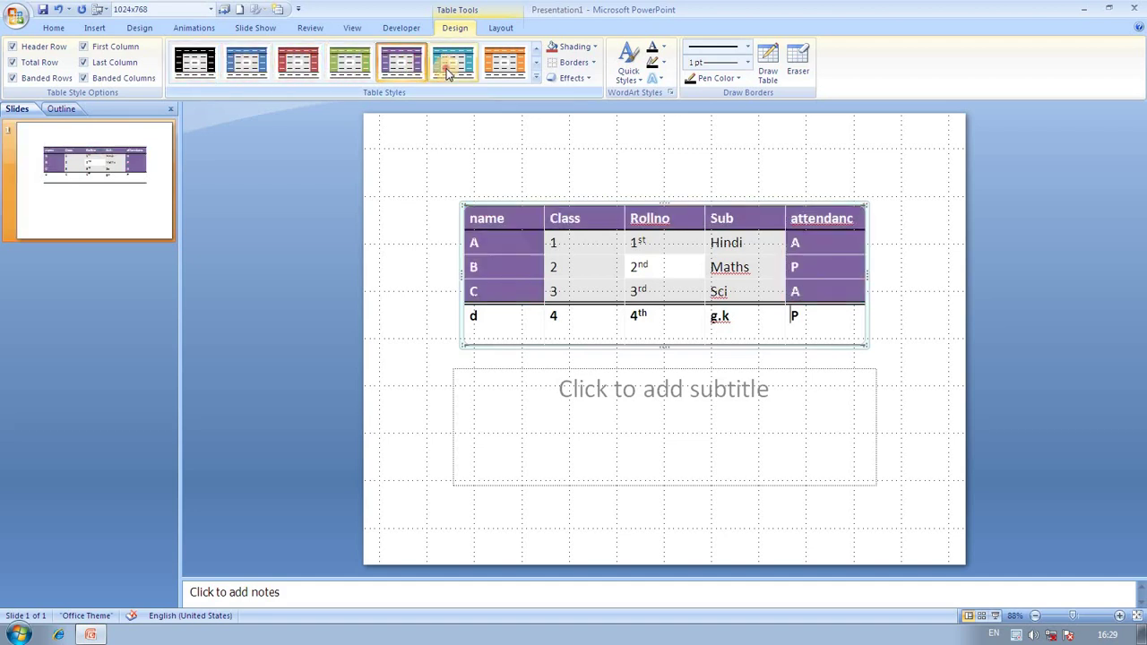
{"action": "left_click", "coordinate": [508, 74]}
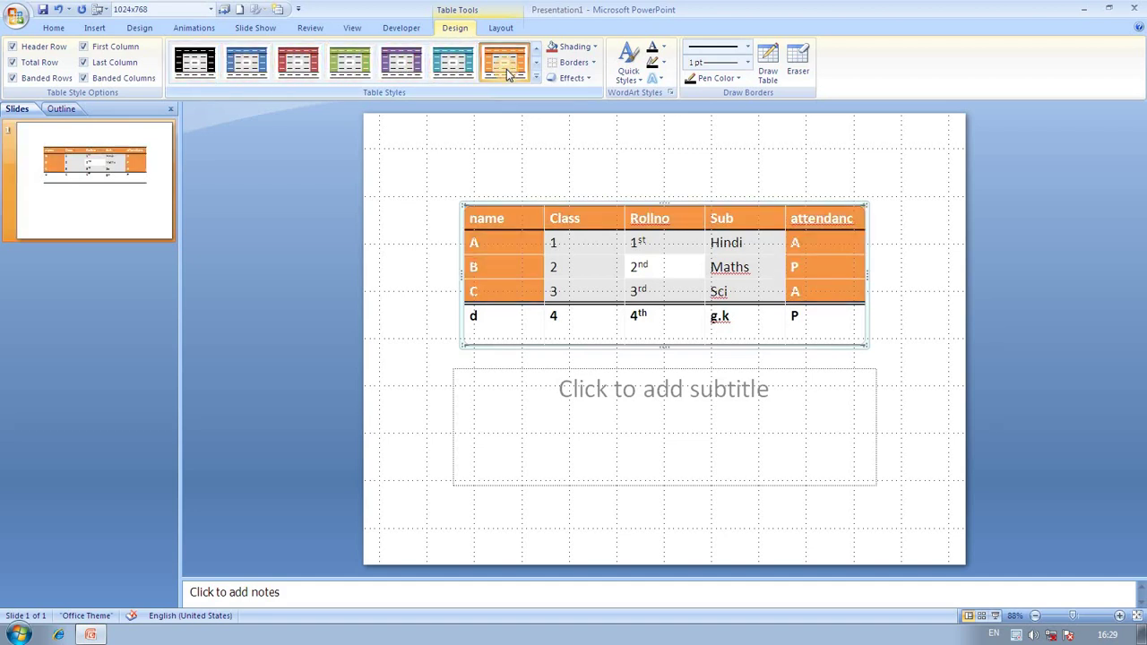
- Shade the name header yellow, the 1 cell light green and the 2nd cell green
{"action": "left_click", "coordinate": [597, 48]}
{"action": "left_click", "coordinate": [712, 133]}
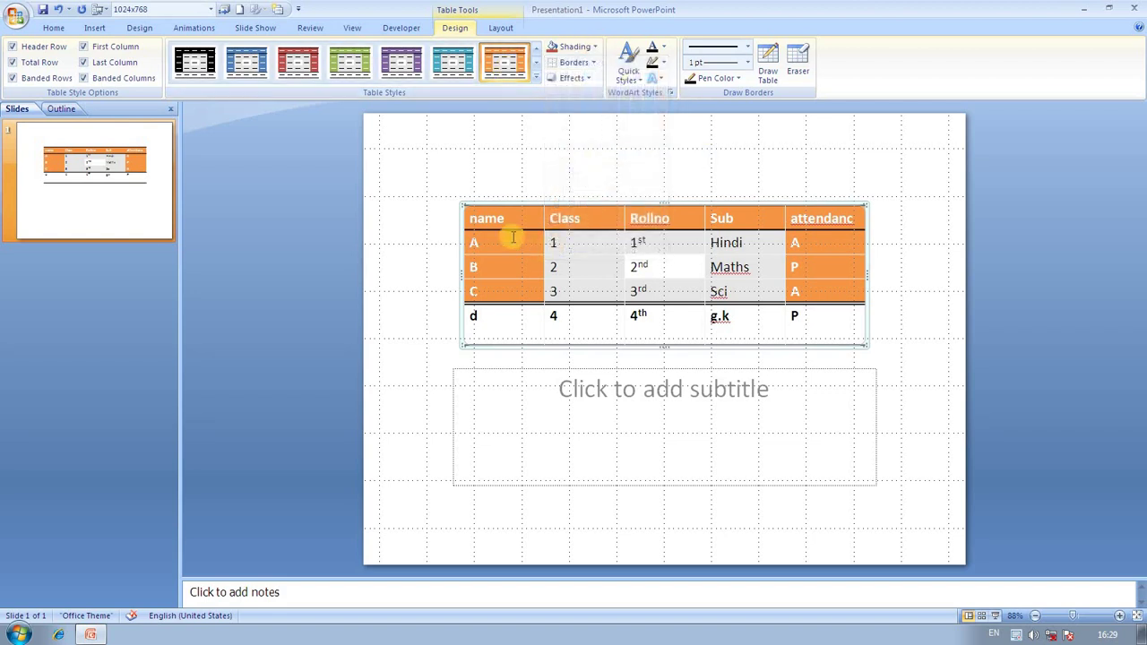
{"action": "left_click", "coordinate": [595, 47]}
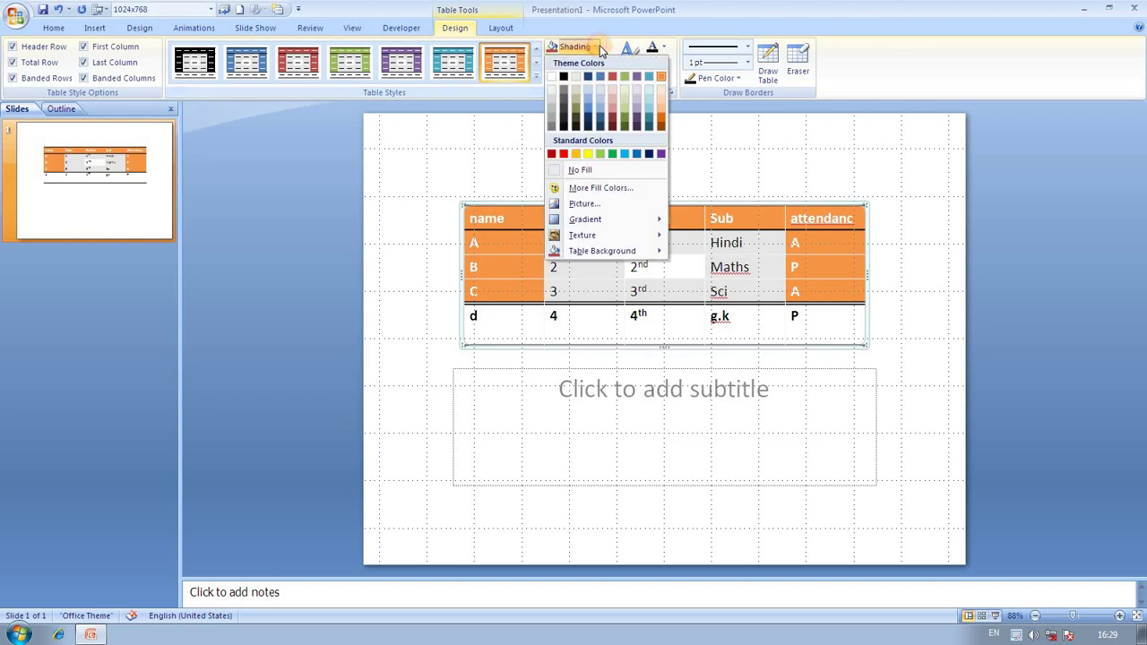
{"action": "left_click", "coordinate": [589, 156]}
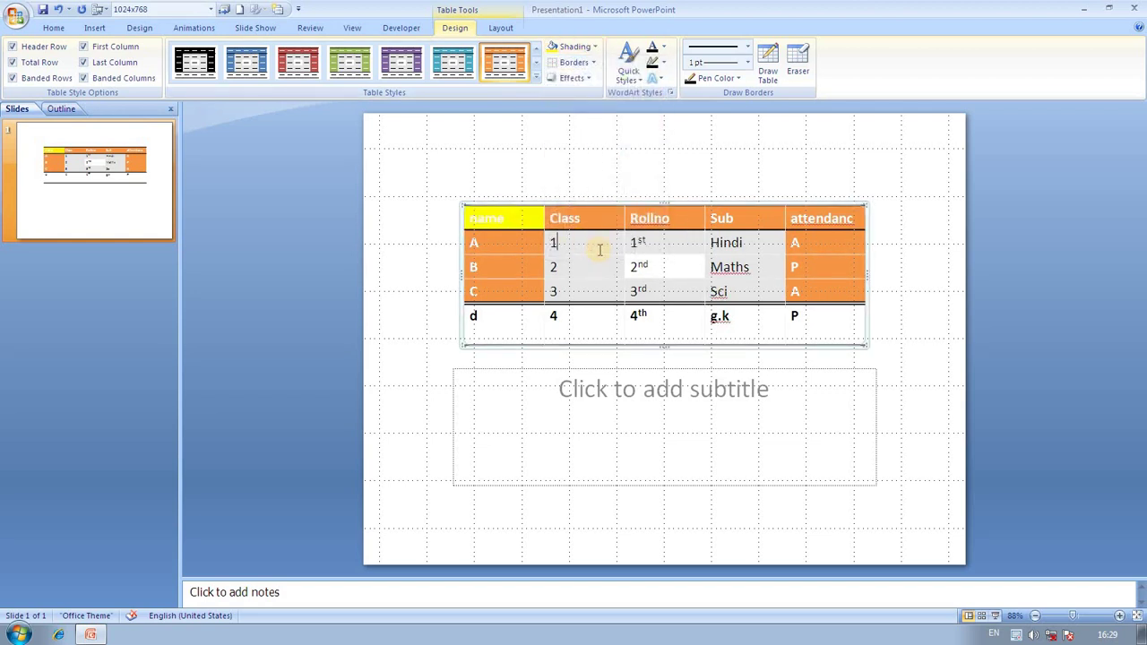
{"action": "left_click", "coordinate": [595, 47]}
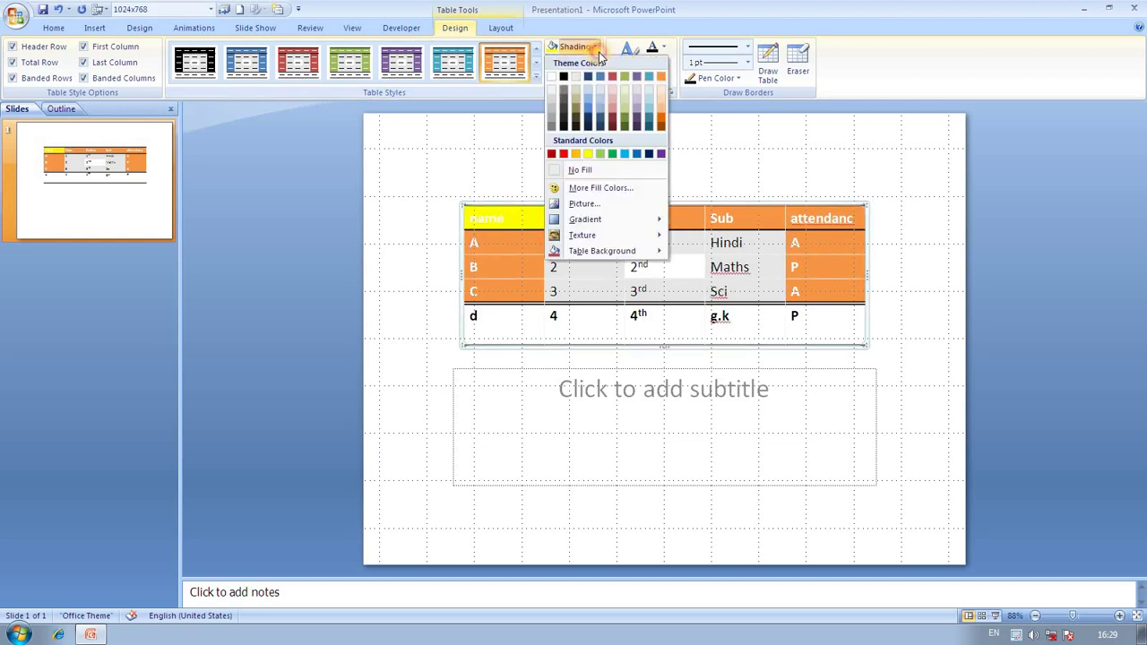
{"action": "left_click", "coordinate": [601, 155]}
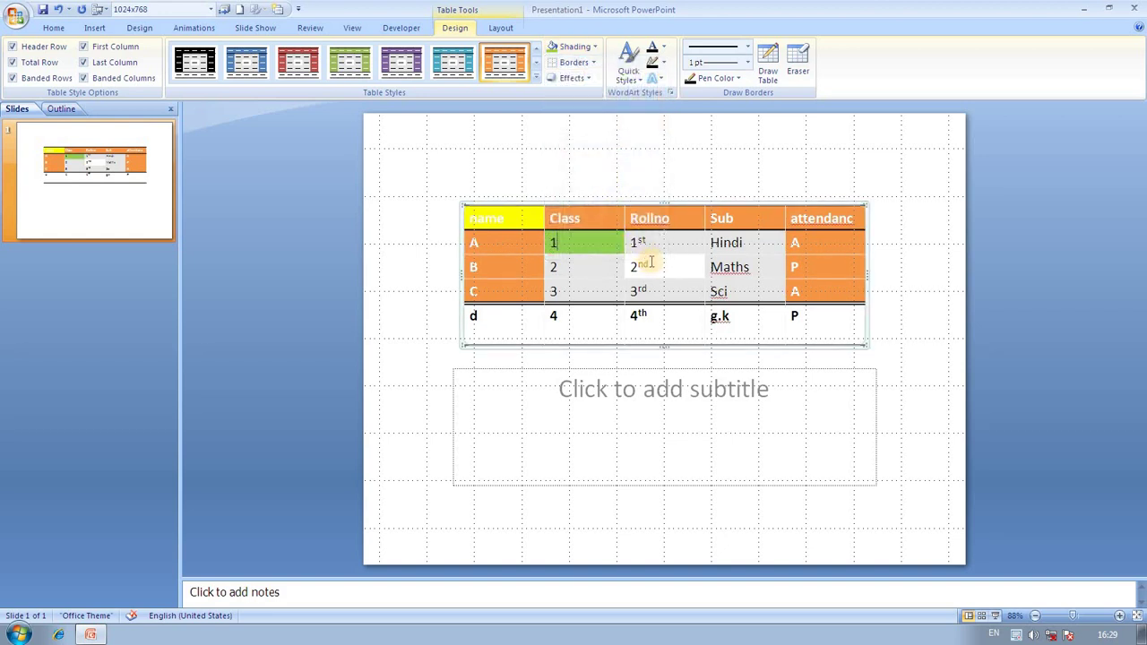
{"action": "left_click", "coordinate": [594, 46]}
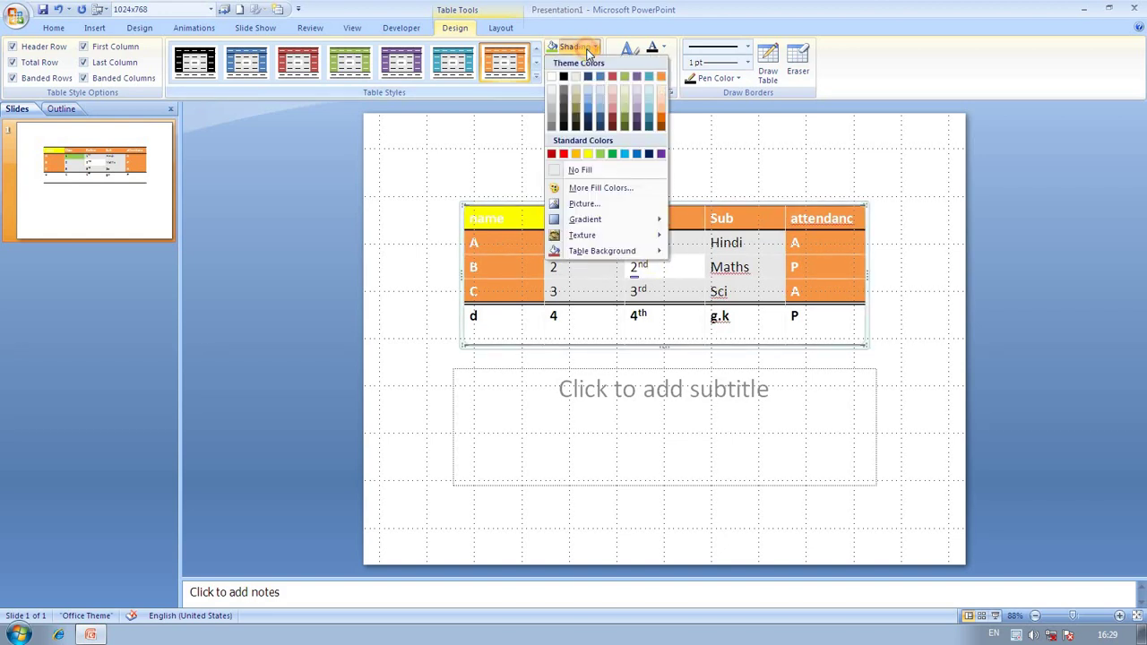
{"action": "left_click", "coordinate": [613, 154]}
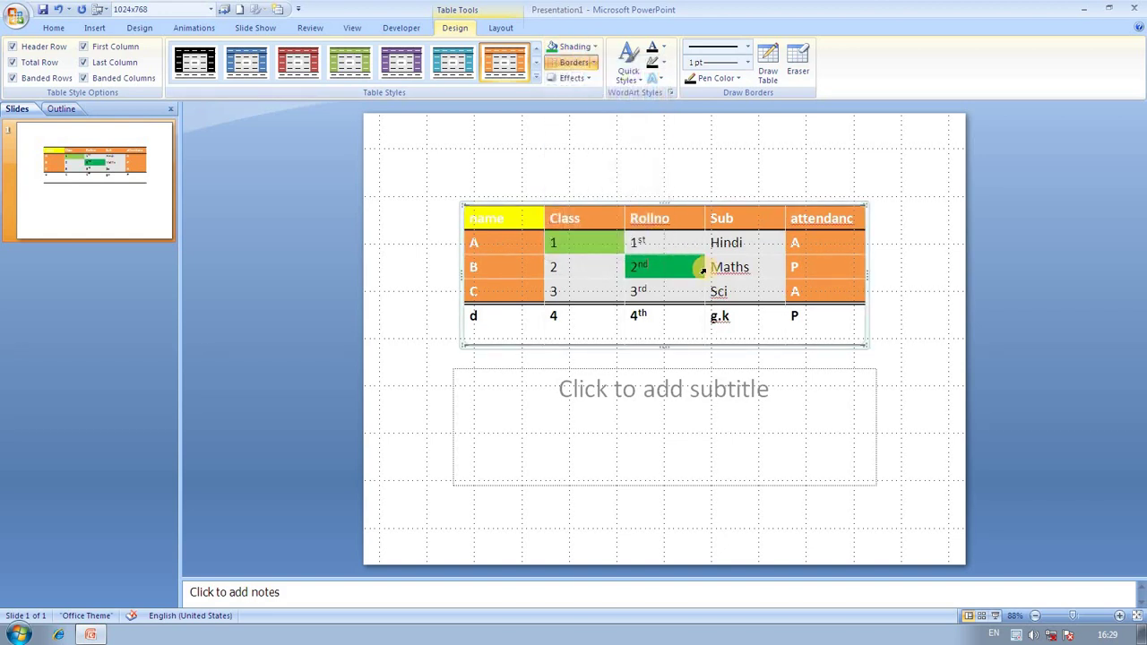
- Shade the Sci cell red and the P cell dark red
{"action": "left_click", "coordinate": [742, 292]}
{"action": "left_click", "coordinate": [594, 46]}
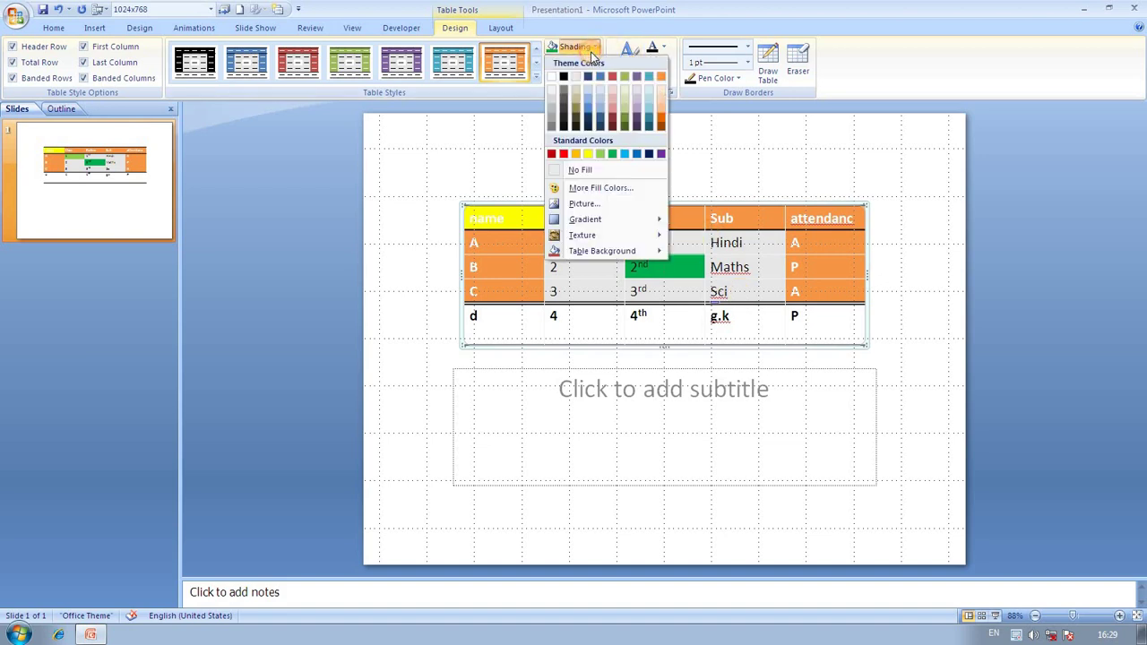
{"action": "left_click", "coordinate": [564, 154]}
{"action": "left_click", "coordinate": [817, 316]}
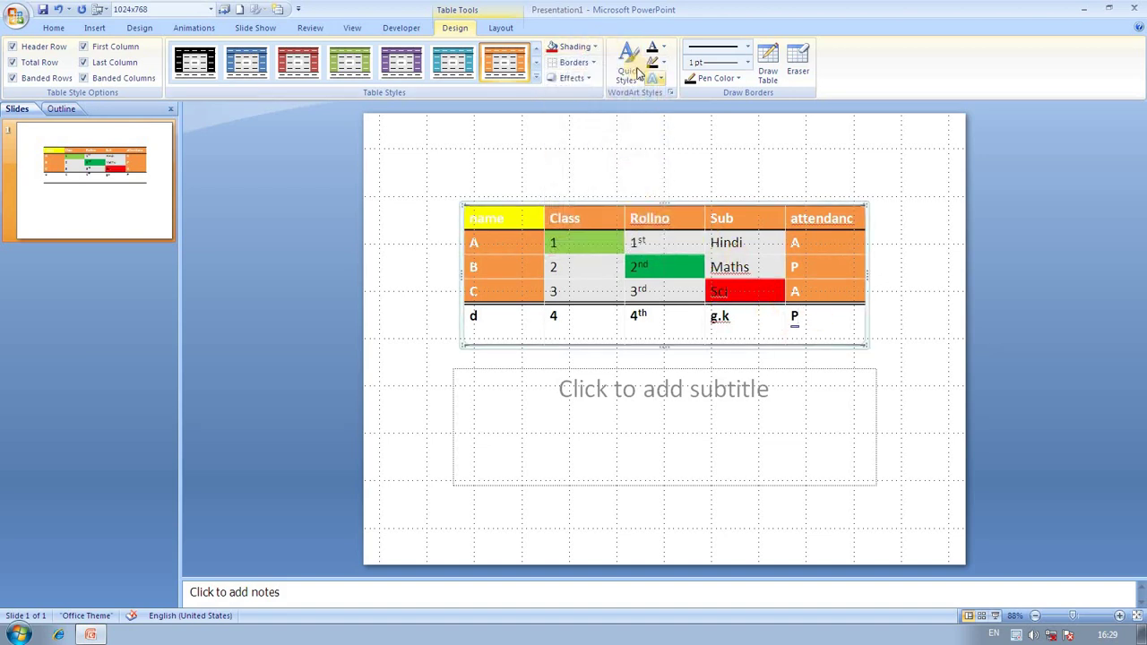
{"action": "left_click", "coordinate": [592, 48]}
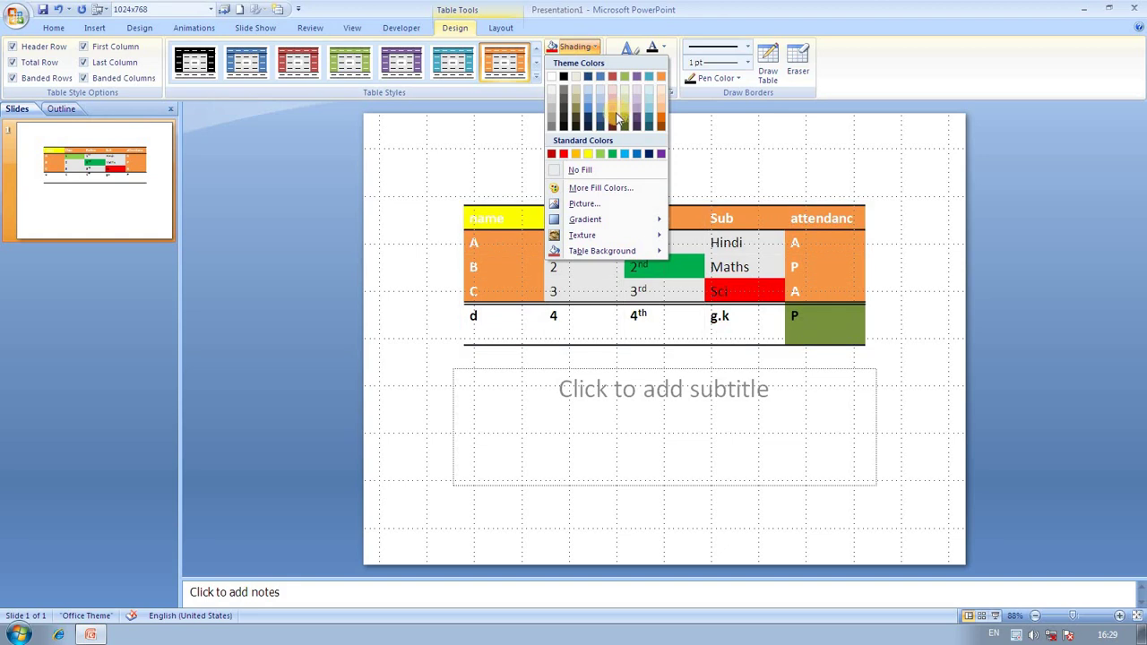
{"action": "left_click", "coordinate": [615, 122]}
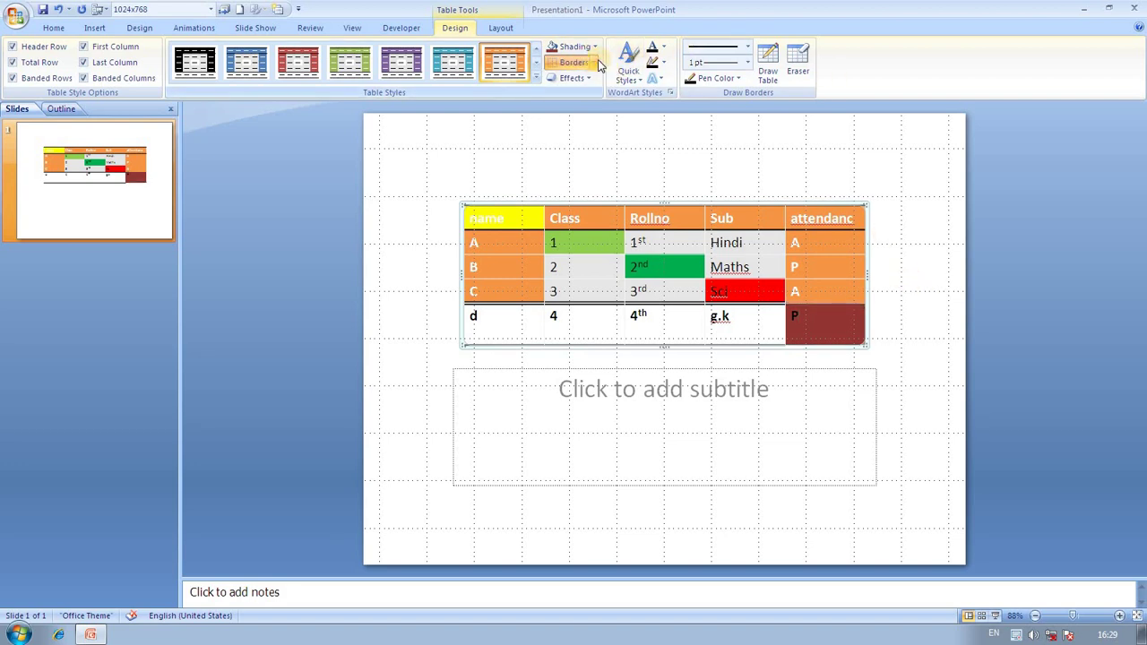
- Apply borders to every cell of the table
{"action": "left_click", "coordinate": [597, 63]}
{"action": "left_click", "coordinate": [590, 95]}
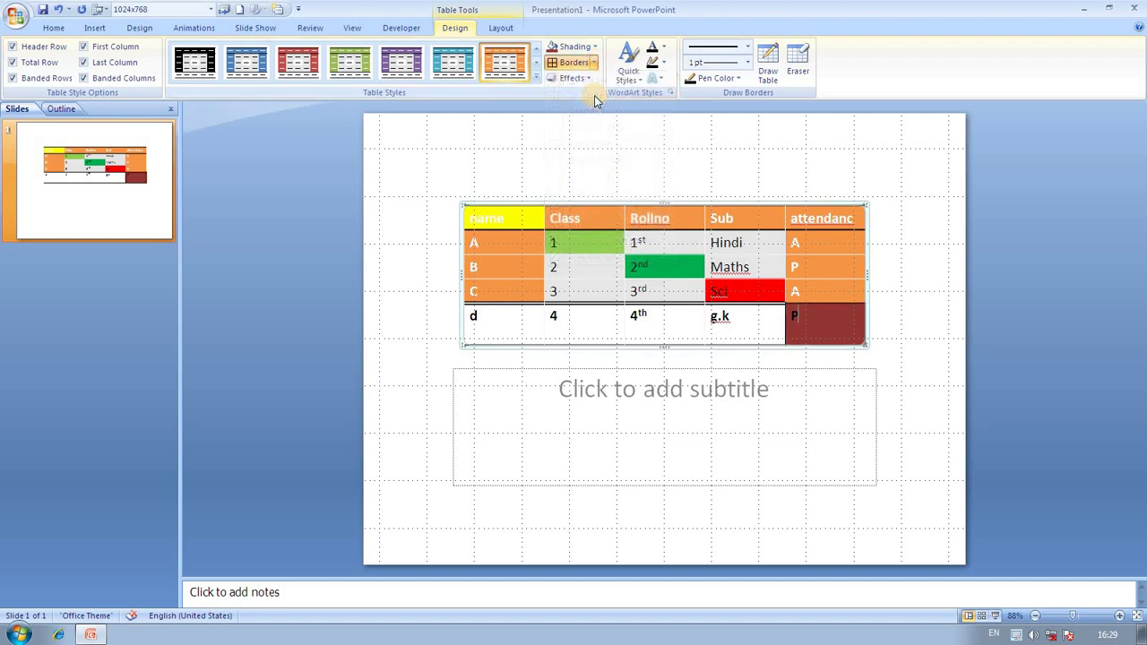
{"action": "left_click", "coordinate": [594, 71]}
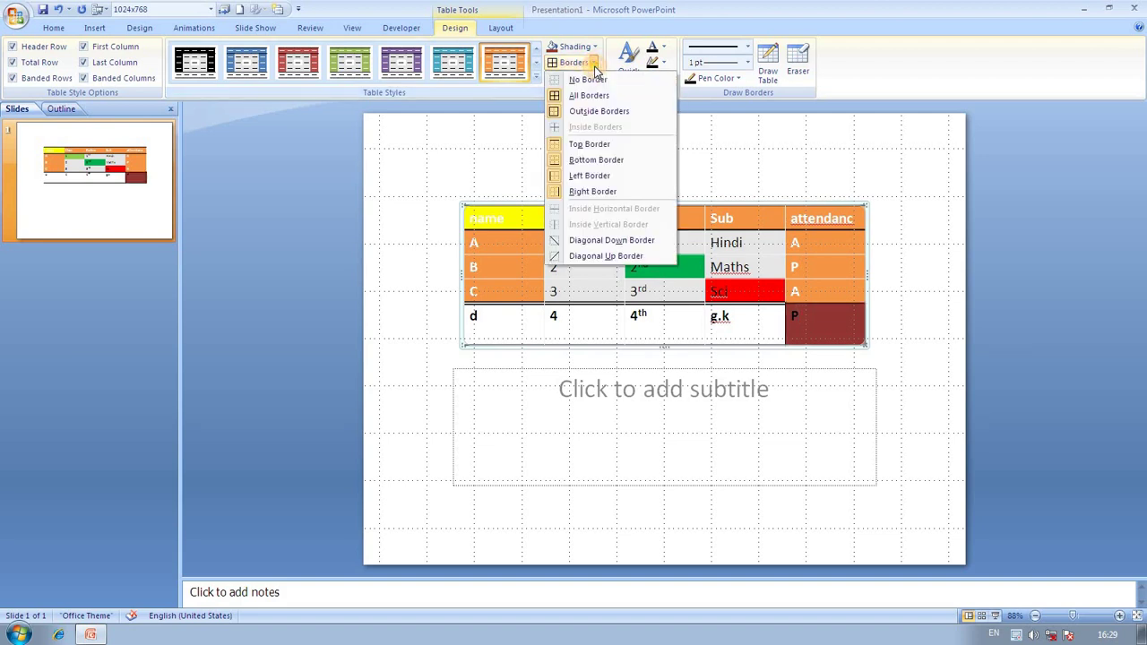
- Try outside, top, bottom, left and right borders, then deselect to check them
{"action": "left_click", "coordinate": [597, 110]}
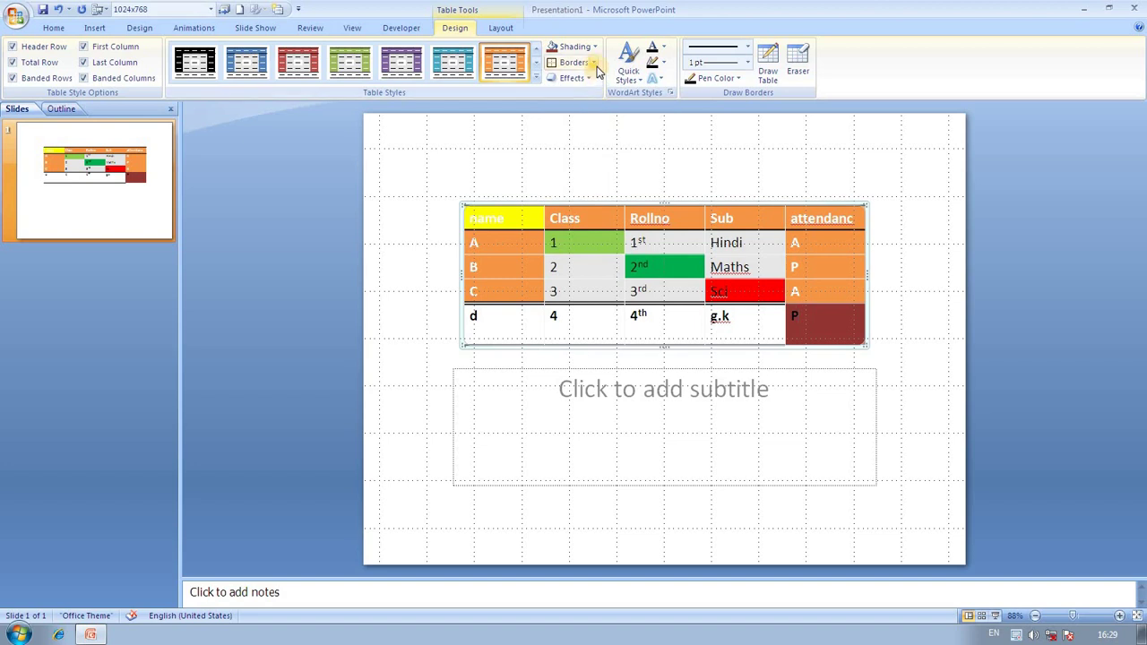
{"action": "left_click", "coordinate": [593, 63]}
{"action": "left_click", "coordinate": [600, 147]}
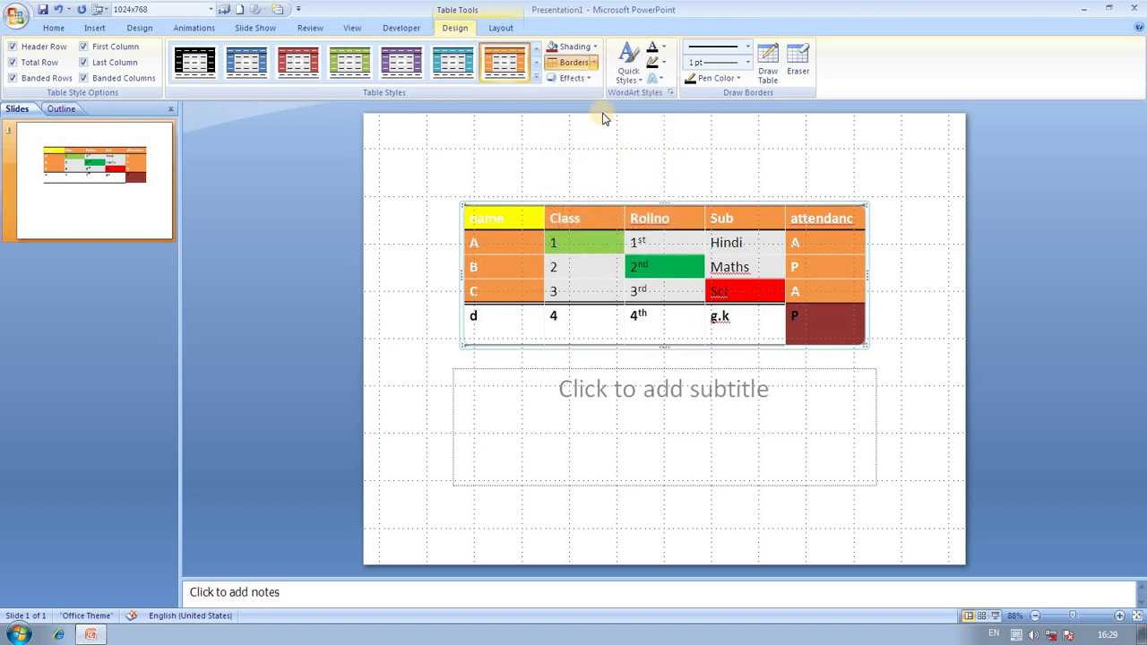
{"action": "left_click", "coordinate": [592, 63]}
{"action": "left_click", "coordinate": [603, 161]}
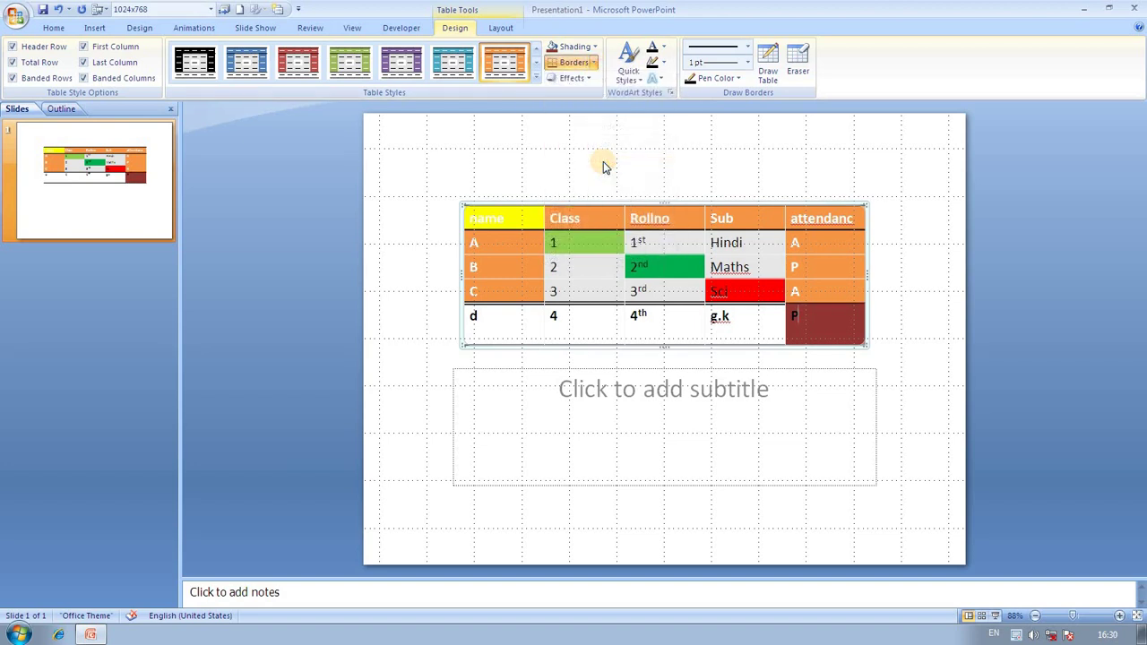
{"action": "left_click", "coordinate": [594, 63]}
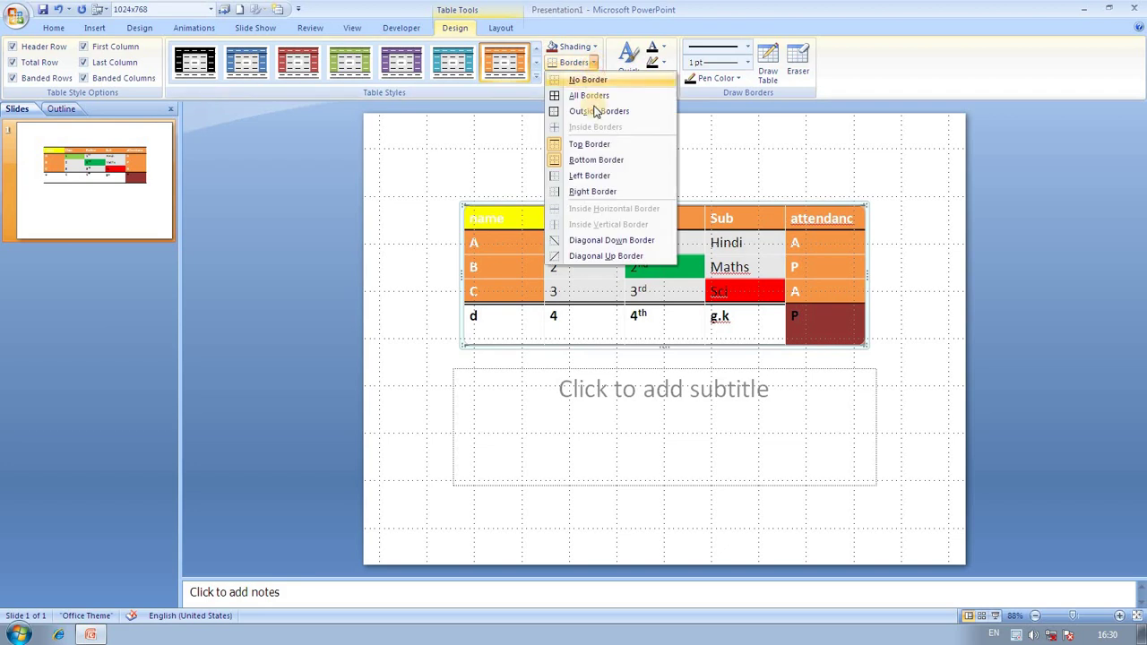
{"action": "left_click", "coordinate": [600, 183]}
{"action": "left_click", "coordinate": [591, 63]}
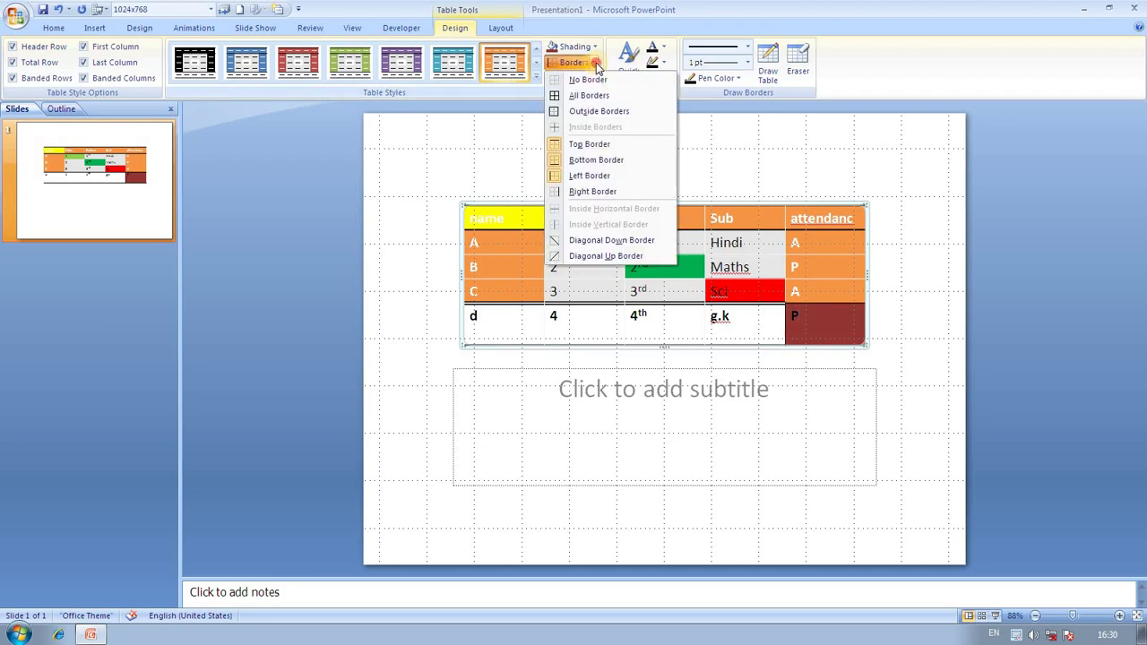
{"action": "left_click", "coordinate": [603, 192]}
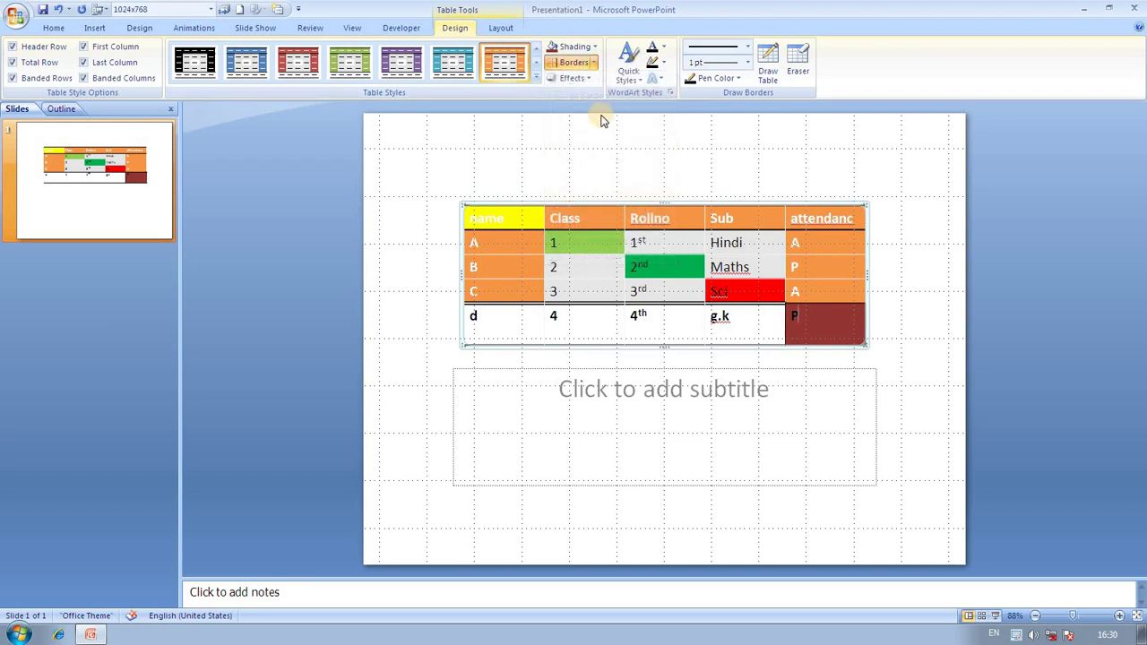
{"action": "left_click", "coordinate": [576, 167]}
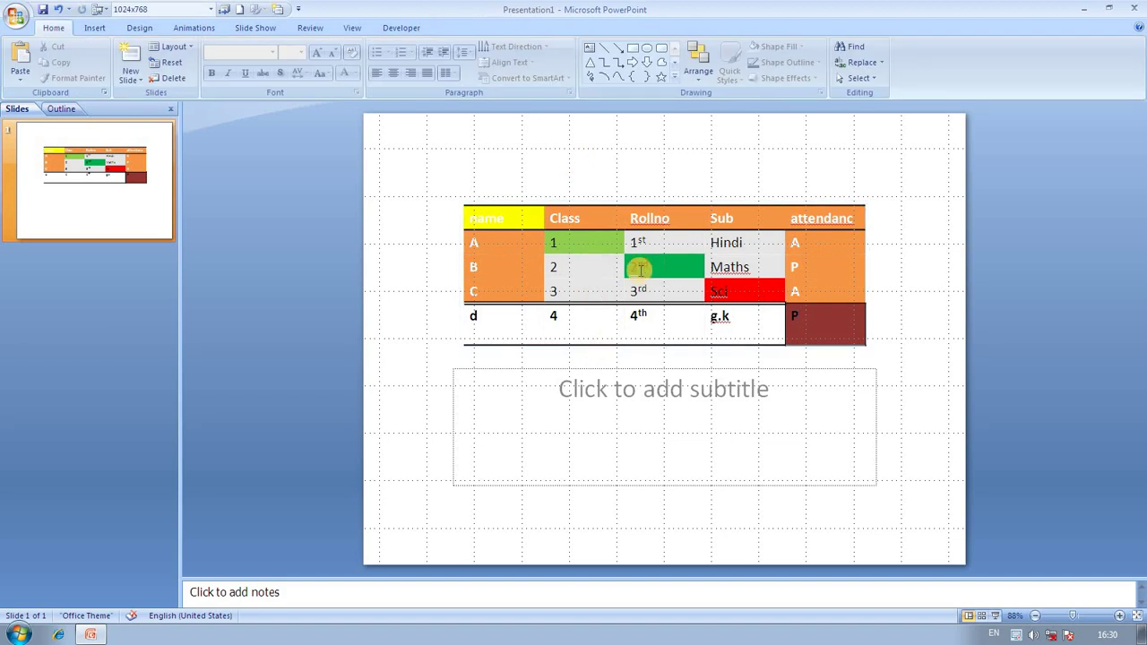
- Apply left and right borders to the table and check the result
{"action": "left_click", "coordinate": [479, 219]}
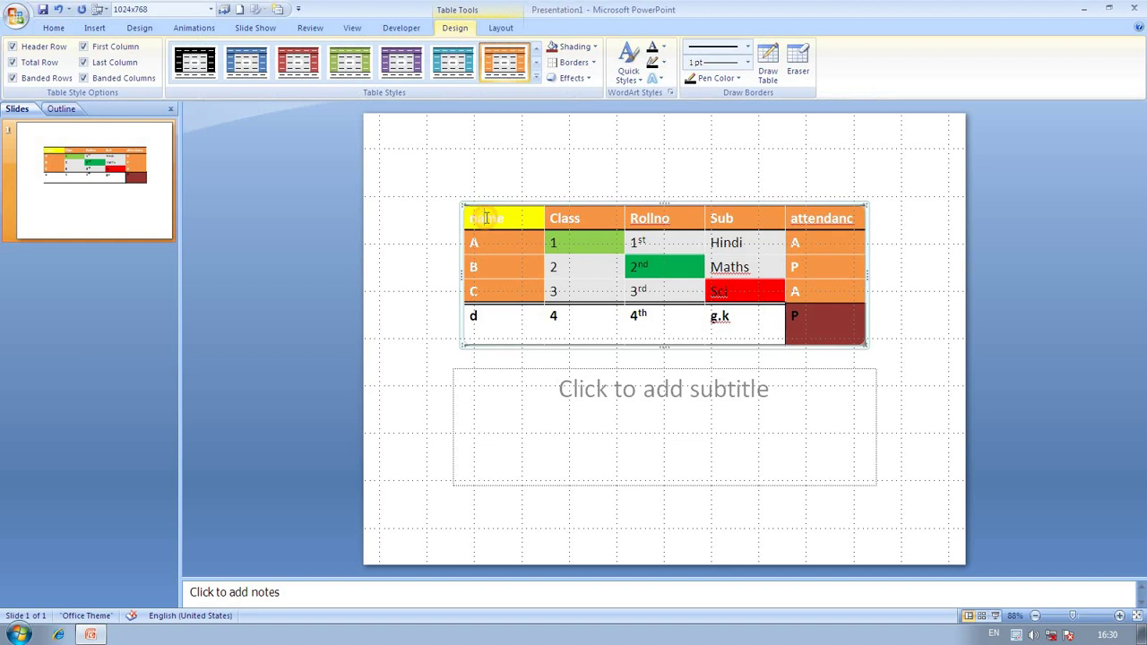
{"action": "left_click", "coordinate": [590, 62]}
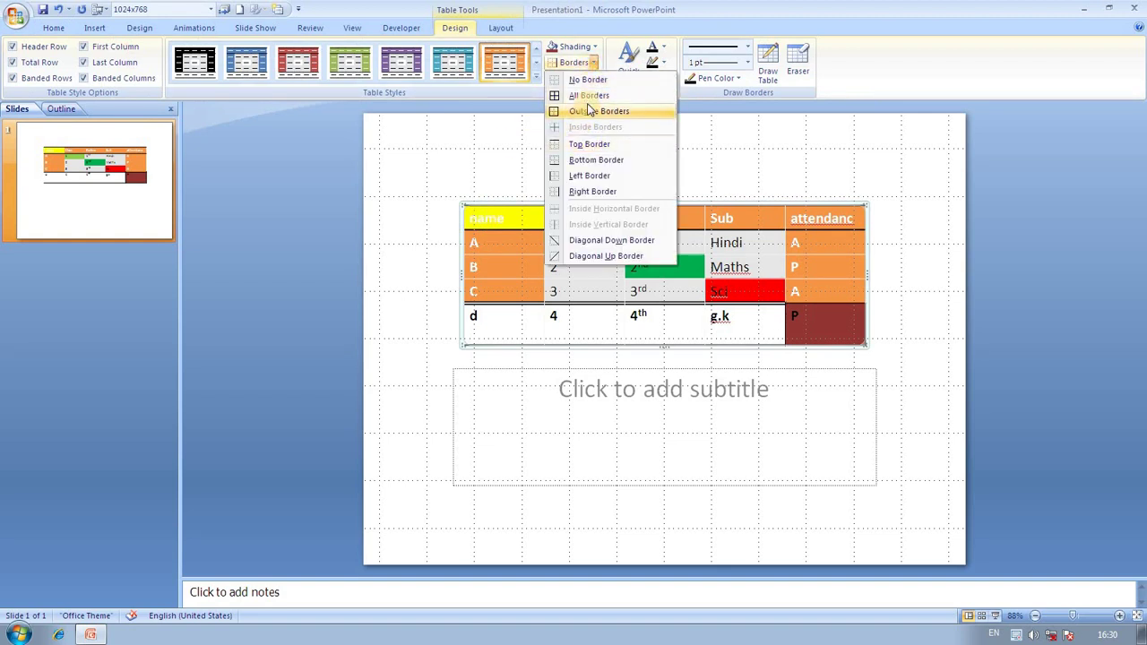
{"action": "left_click", "coordinate": [584, 180]}
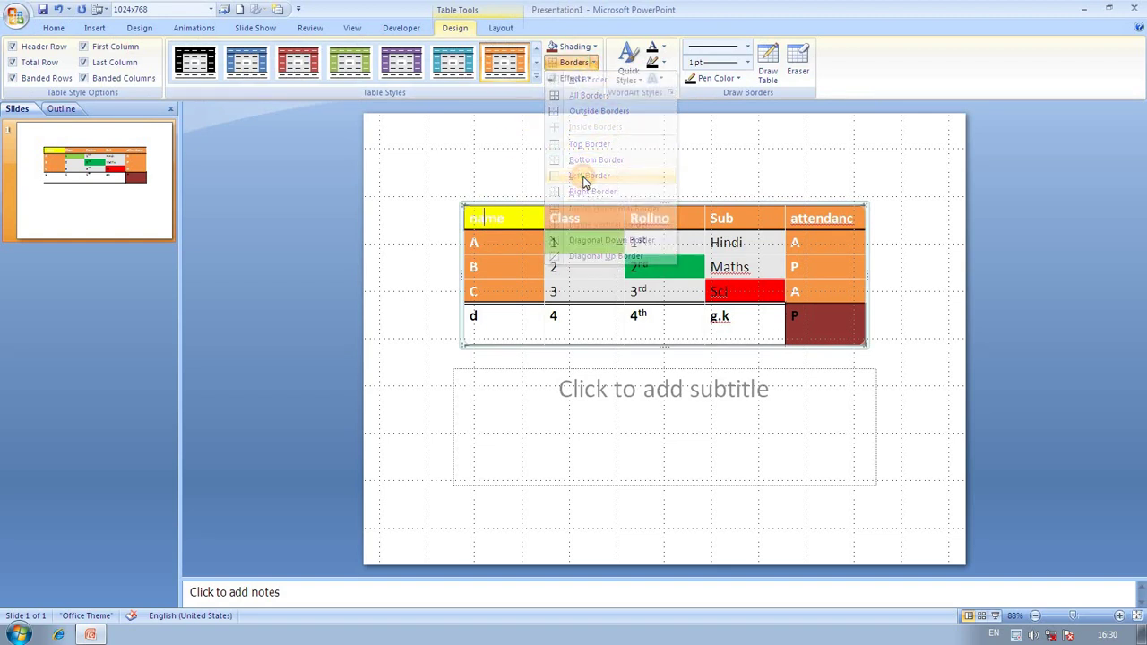
{"action": "left_click", "coordinate": [592, 63]}
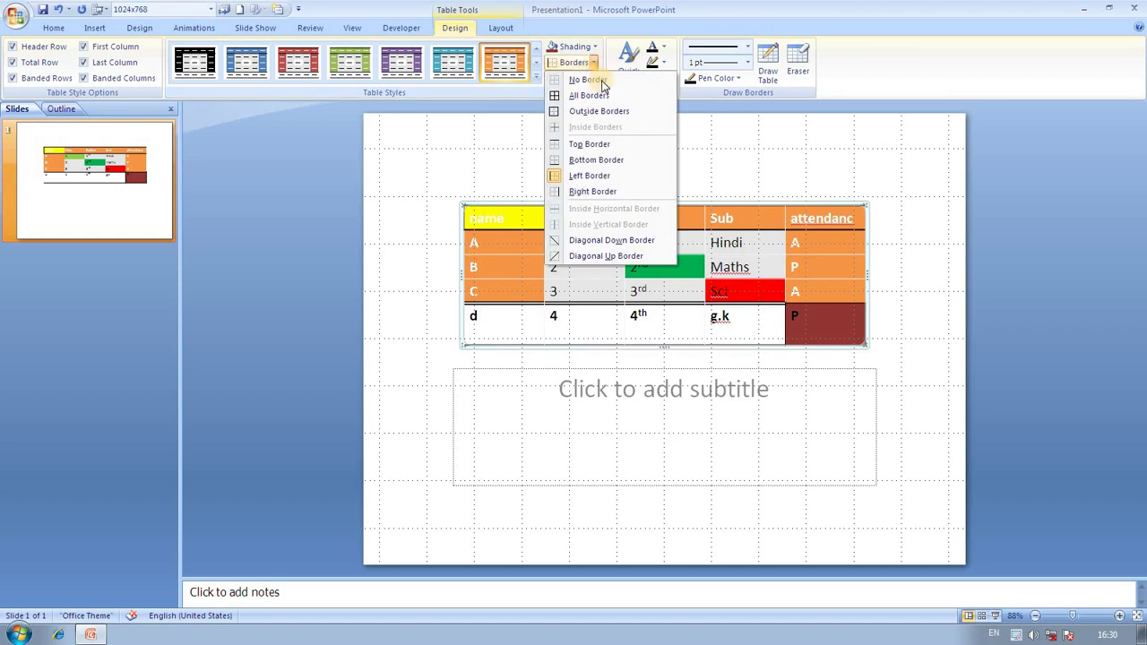
{"action": "left_click", "coordinate": [589, 194]}
{"action": "left_click", "coordinate": [596, 166]}
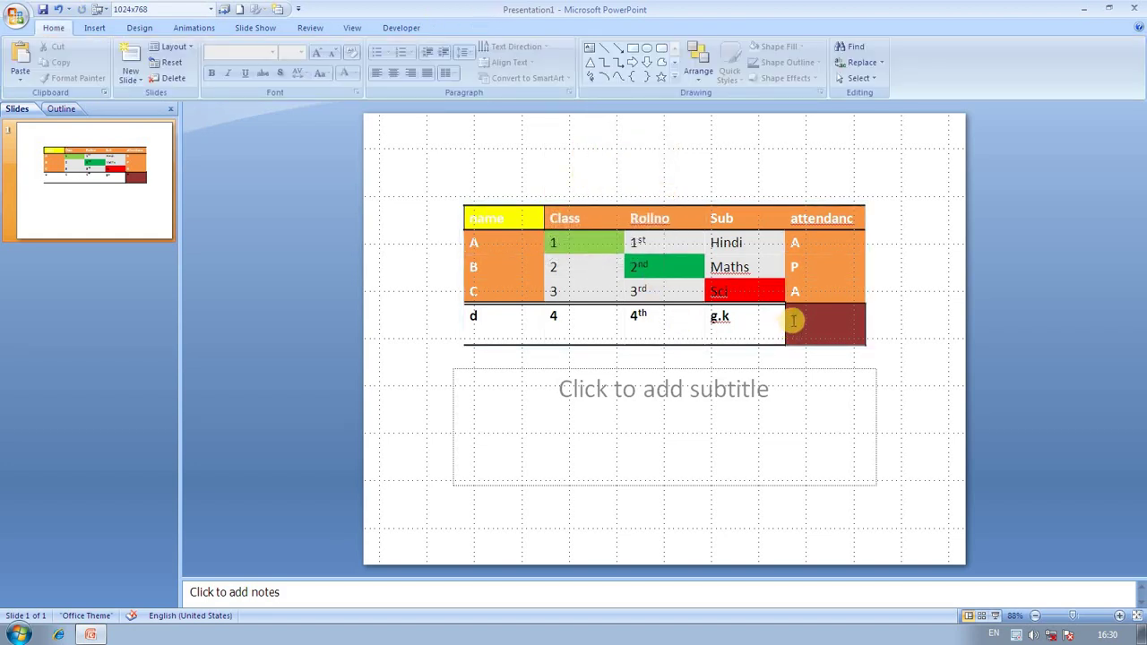
{"action": "type", "text": "P"}
- Add diagonal down borders to the Class header cell and the green 2nd cell
{"action": "left_click", "coordinate": [571, 219]}
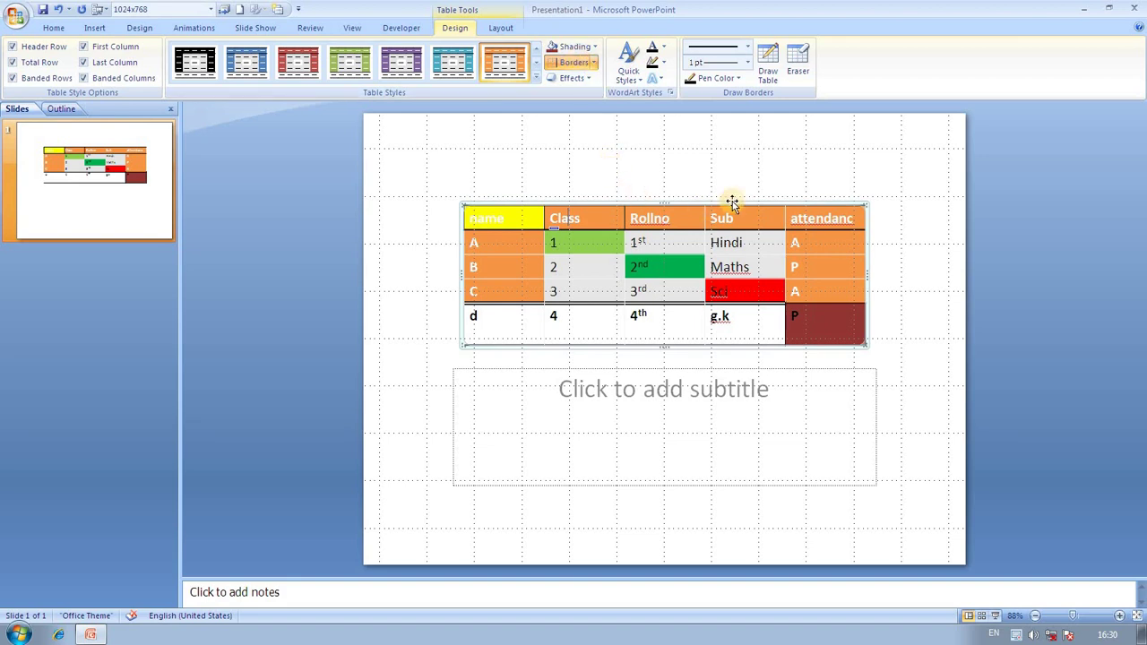
{"action": "left_click", "coordinate": [587, 63]}
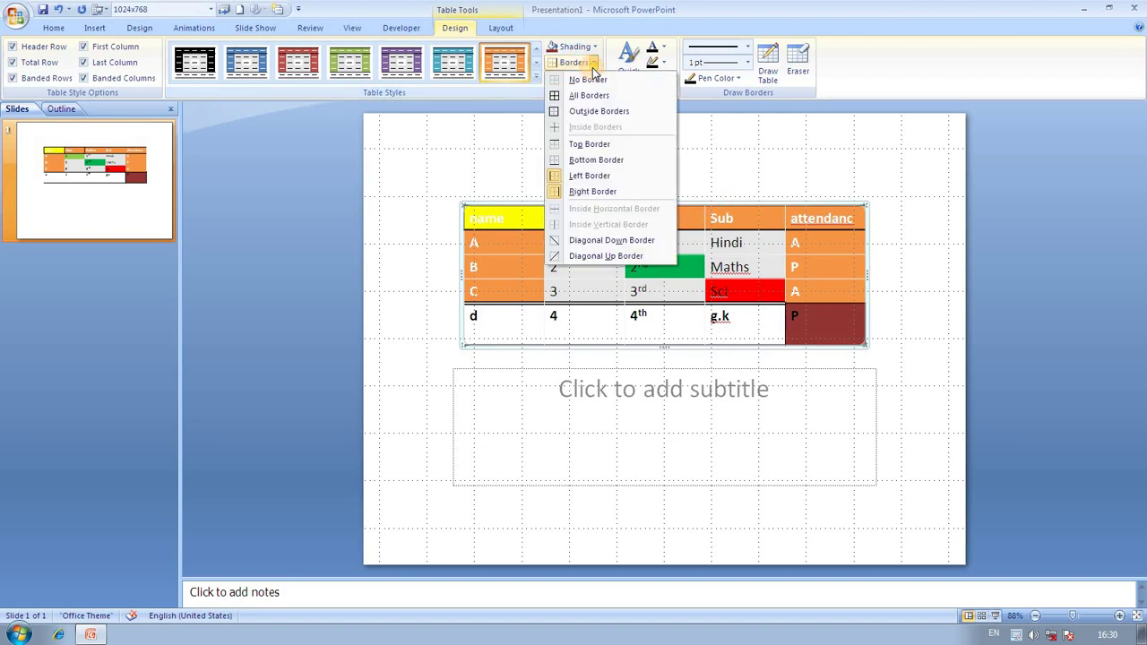
{"action": "left_click", "coordinate": [619, 240]}
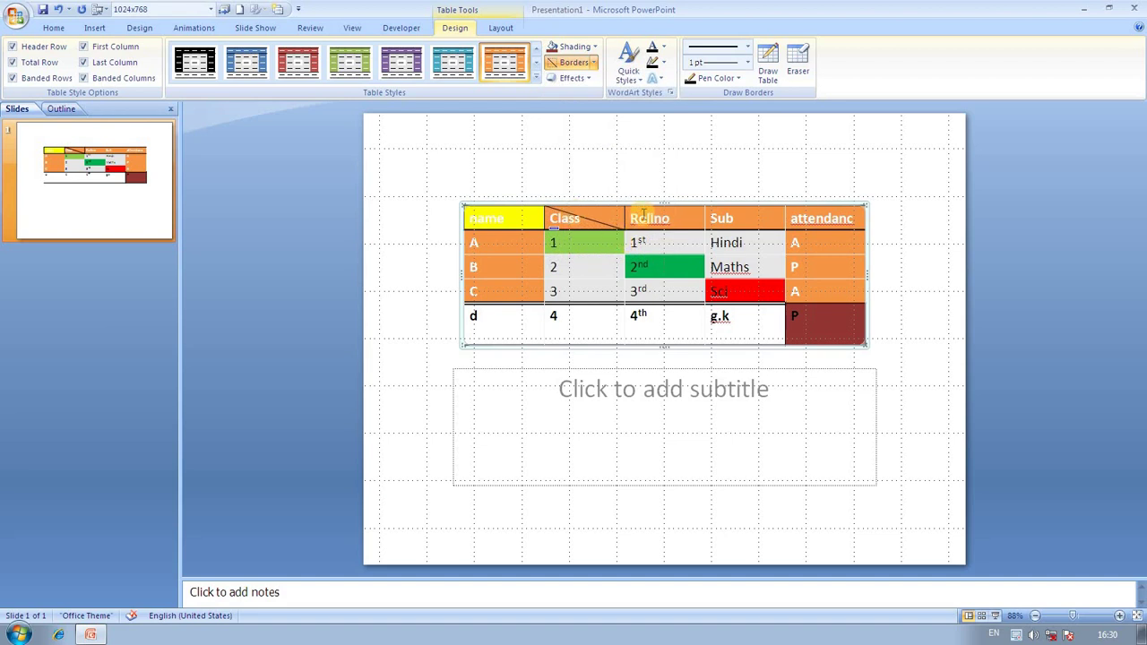
{"action": "left_click", "coordinate": [672, 273]}
{"action": "left_click", "coordinate": [574, 62]}
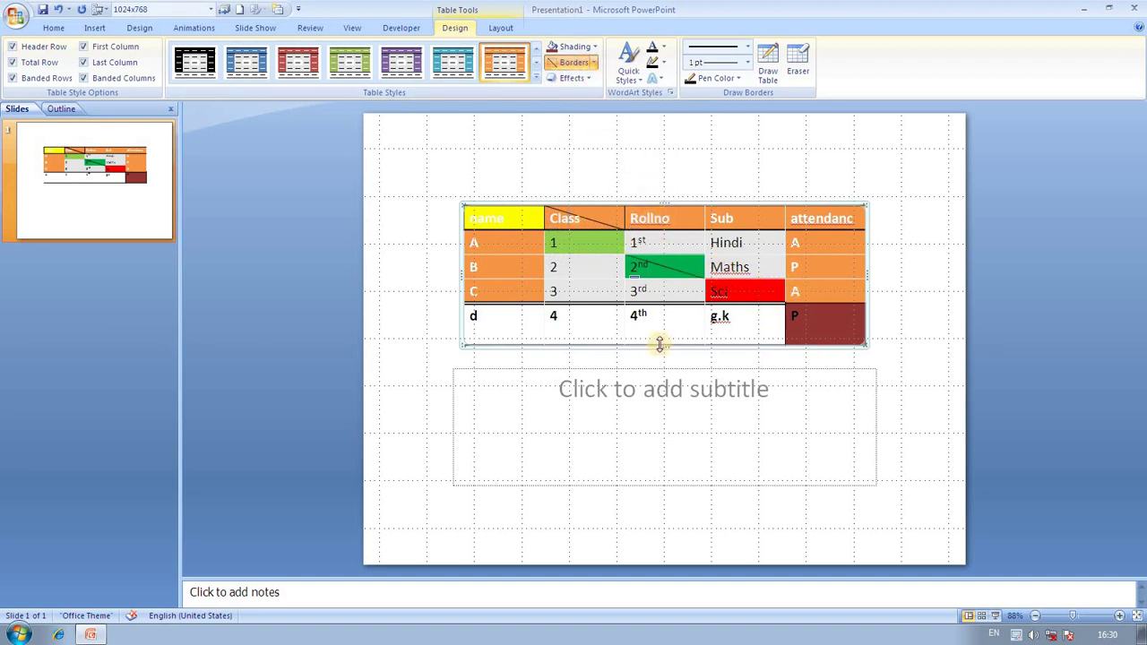
{"action": "left_click", "coordinate": [587, 79]}
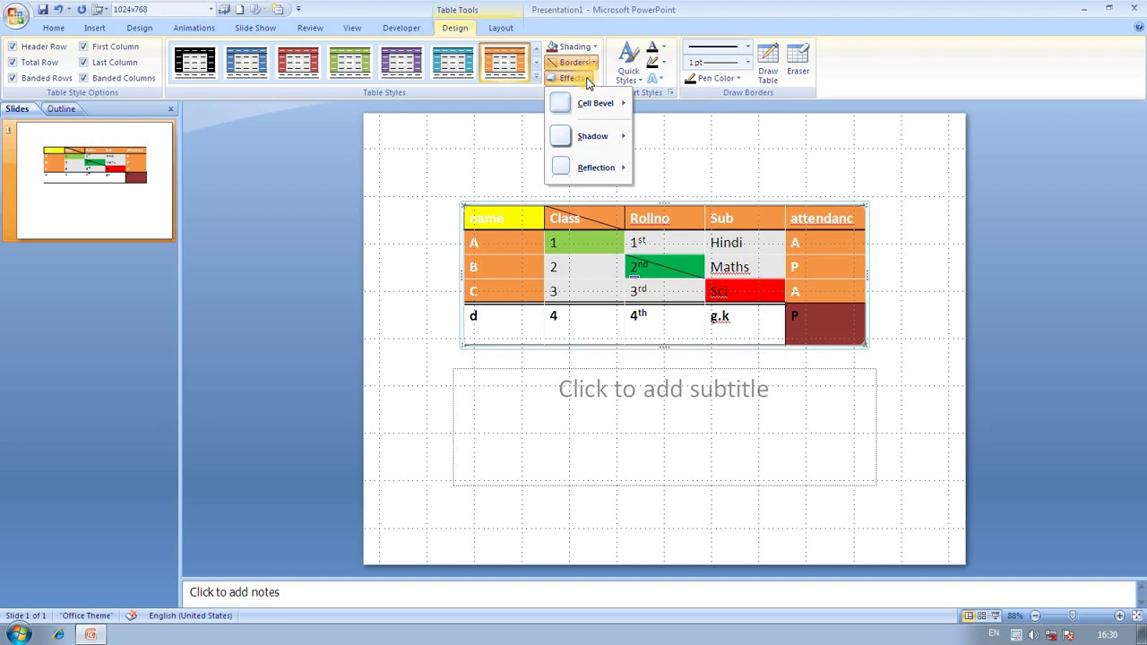
- Give all the table cells a bevel effect
{"action": "mouse_move", "coordinate": [599, 104]}
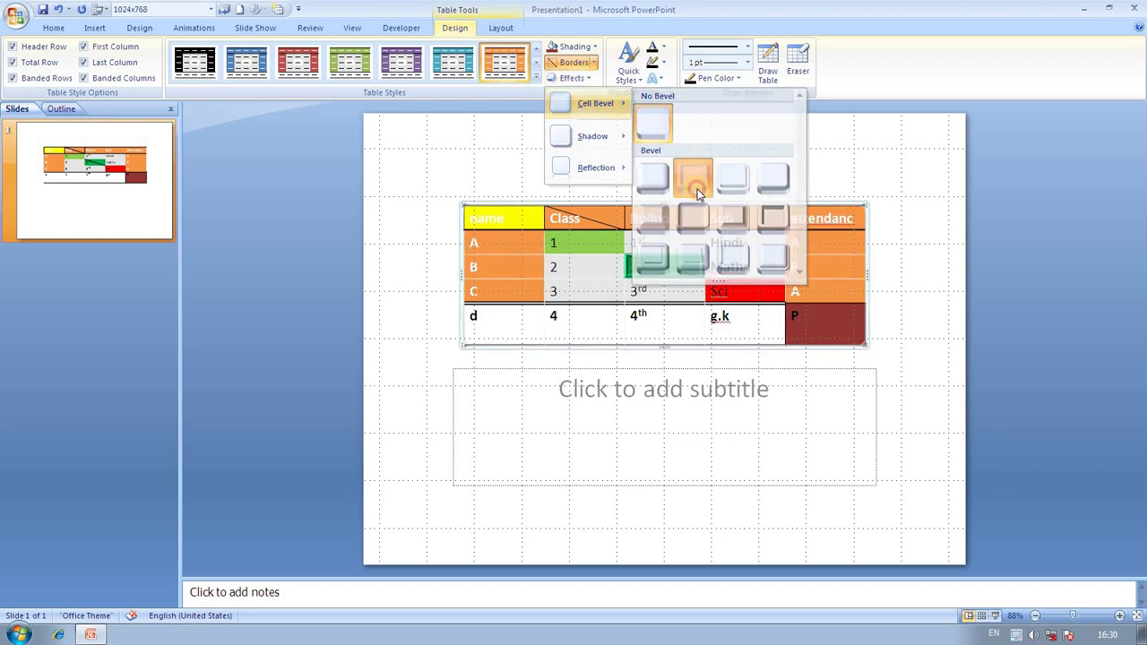
{"action": "left_click", "coordinate": [698, 190]}
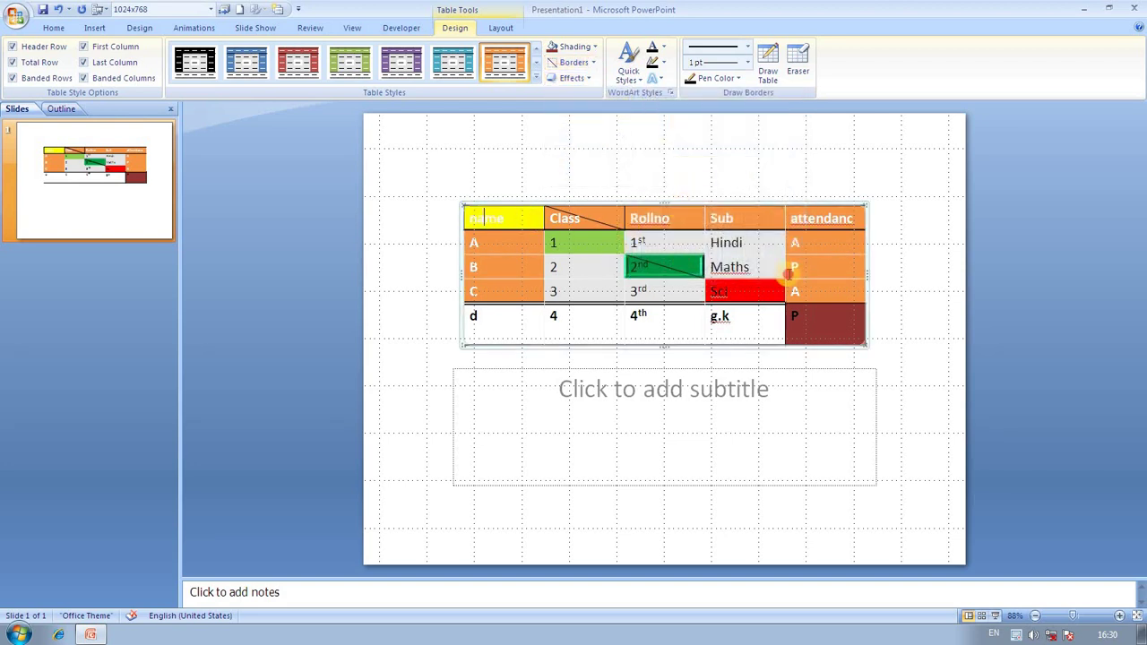
{"action": "left_click", "coordinate": [570, 78]}
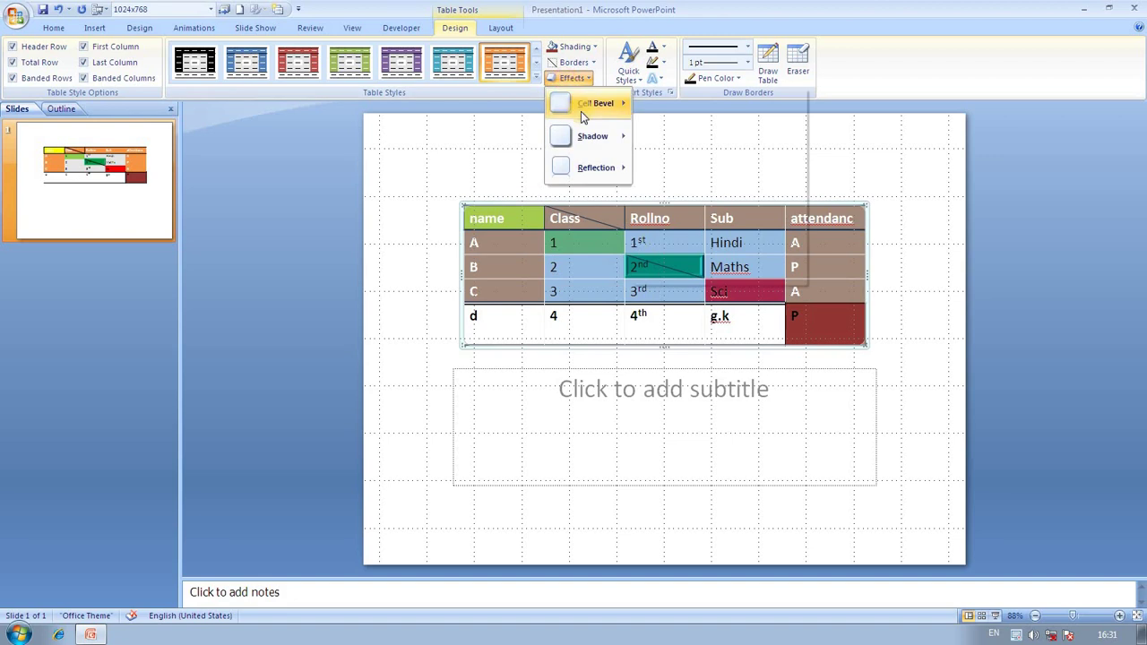
{"action": "mouse_move", "coordinate": [583, 107]}
{"action": "left_click", "coordinate": [666, 218]}
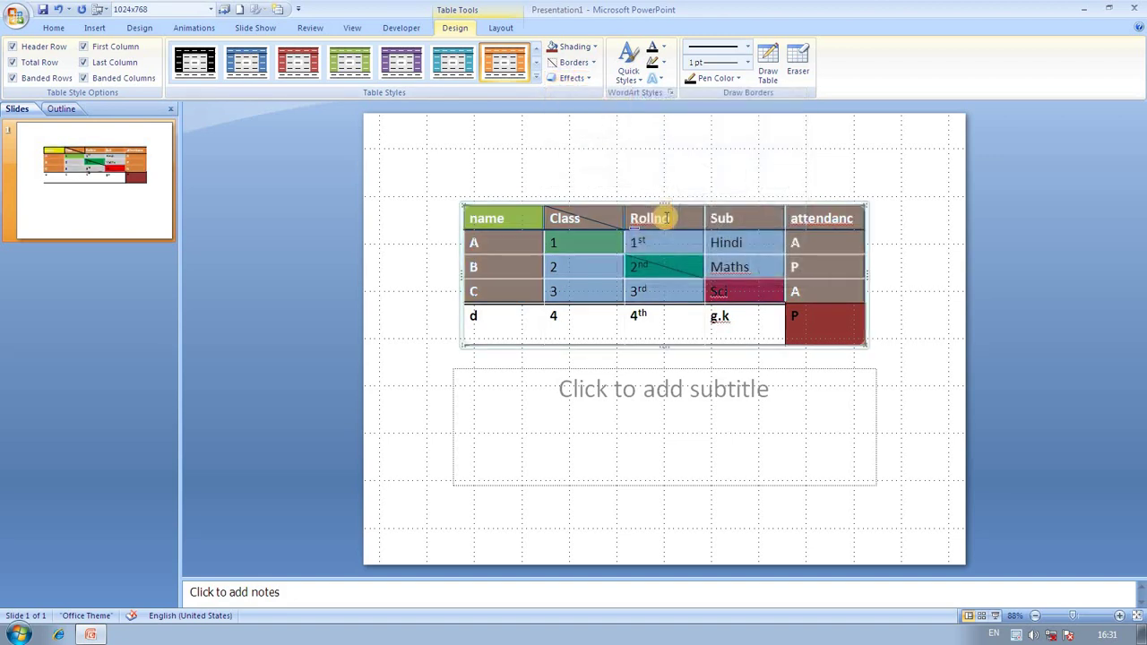
- Add a perspective shadow beneath the table
{"action": "left_click", "coordinate": [589, 79]}
{"action": "mouse_move", "coordinate": [594, 136]}
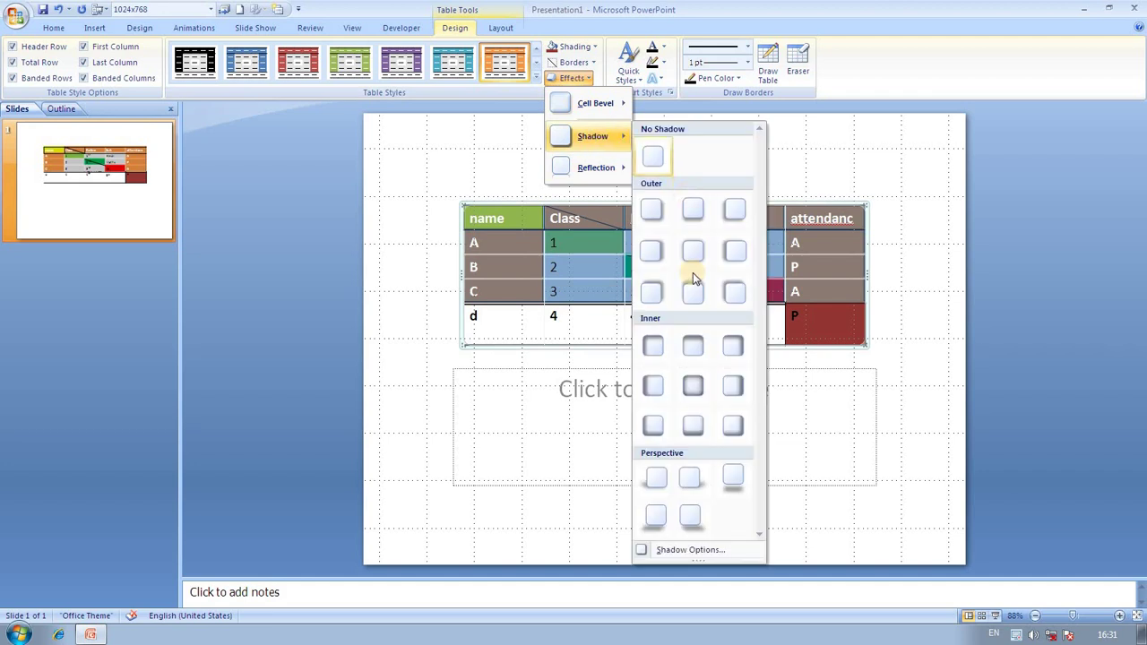
{"action": "left_click", "coordinate": [690, 514]}
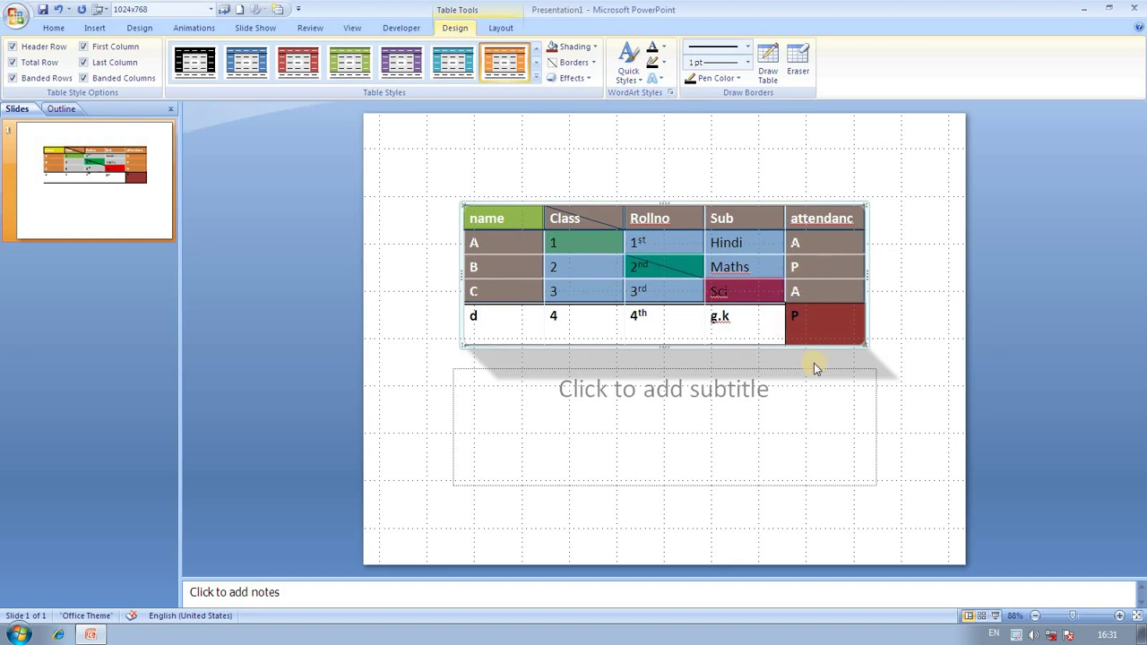
- Add a reflection of the table below it
{"action": "left_click", "coordinate": [582, 78]}
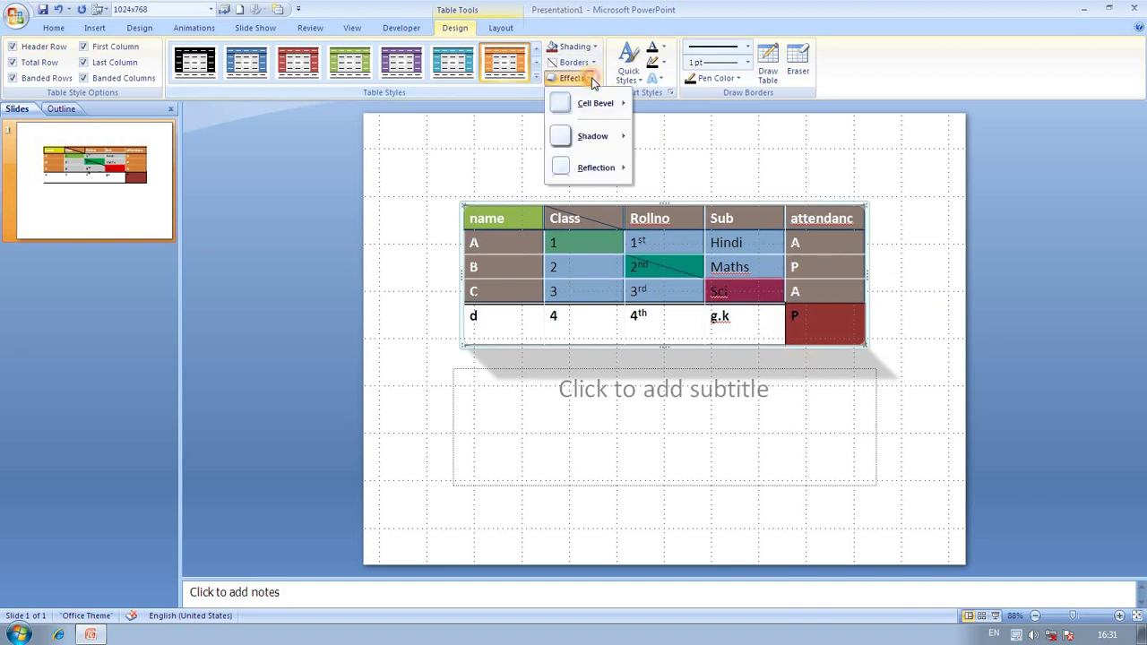
{"action": "mouse_move", "coordinate": [593, 179]}
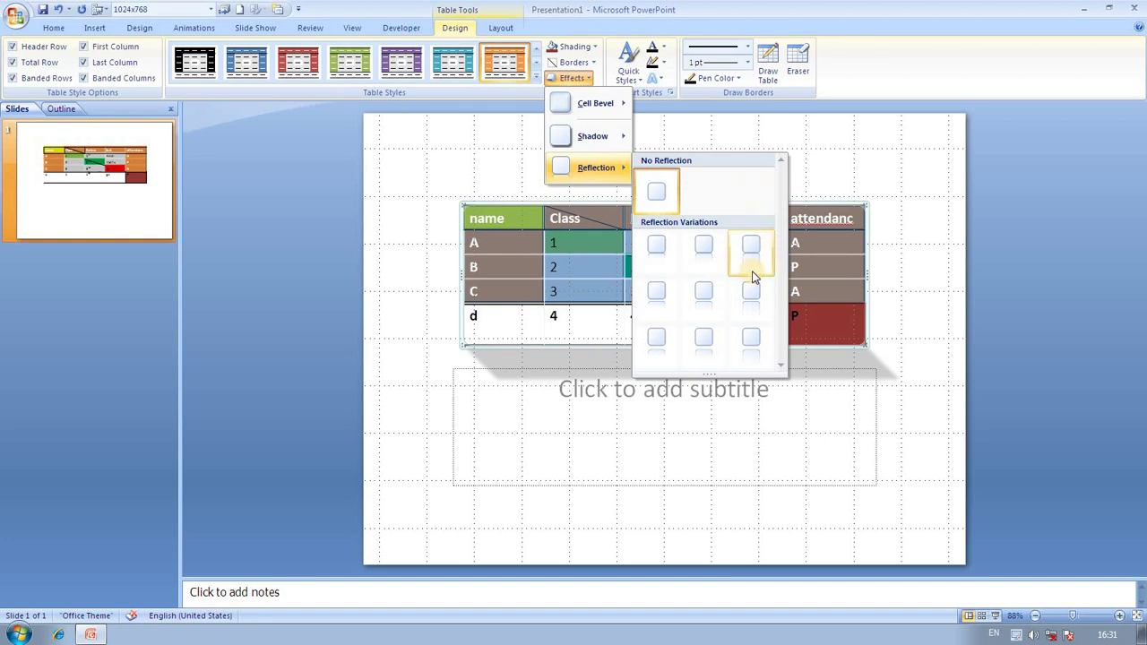
{"action": "left_click", "coordinate": [749, 296]}
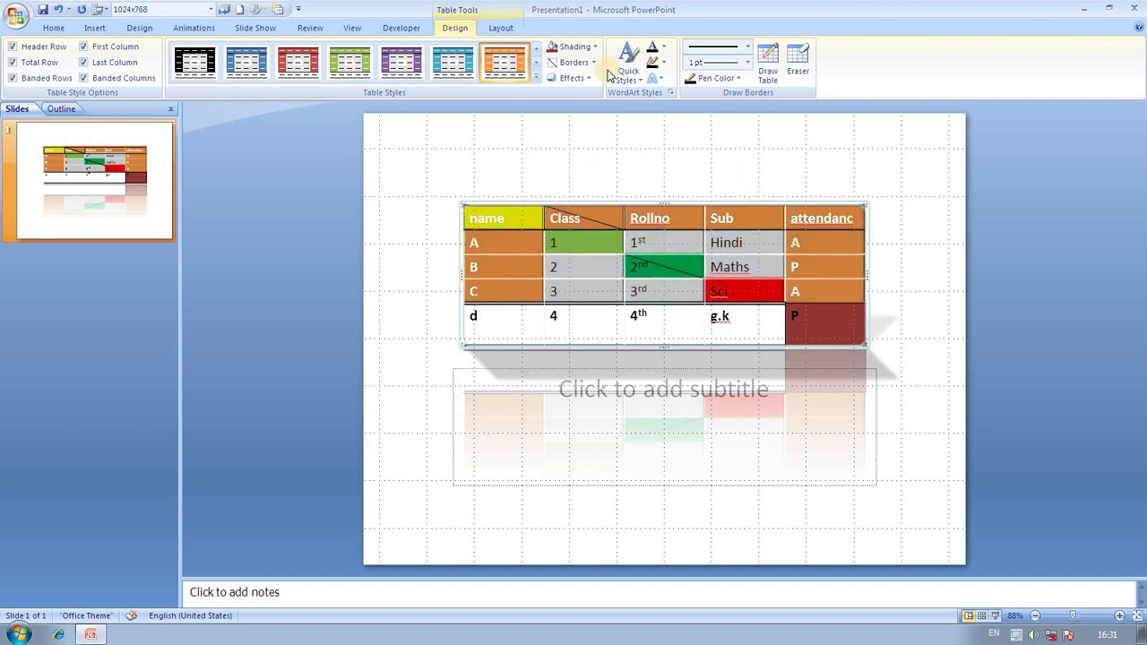
- Give the table's header row text the red-outline WordArt Quick Style
{"action": "left_click", "coordinate": [639, 79]}
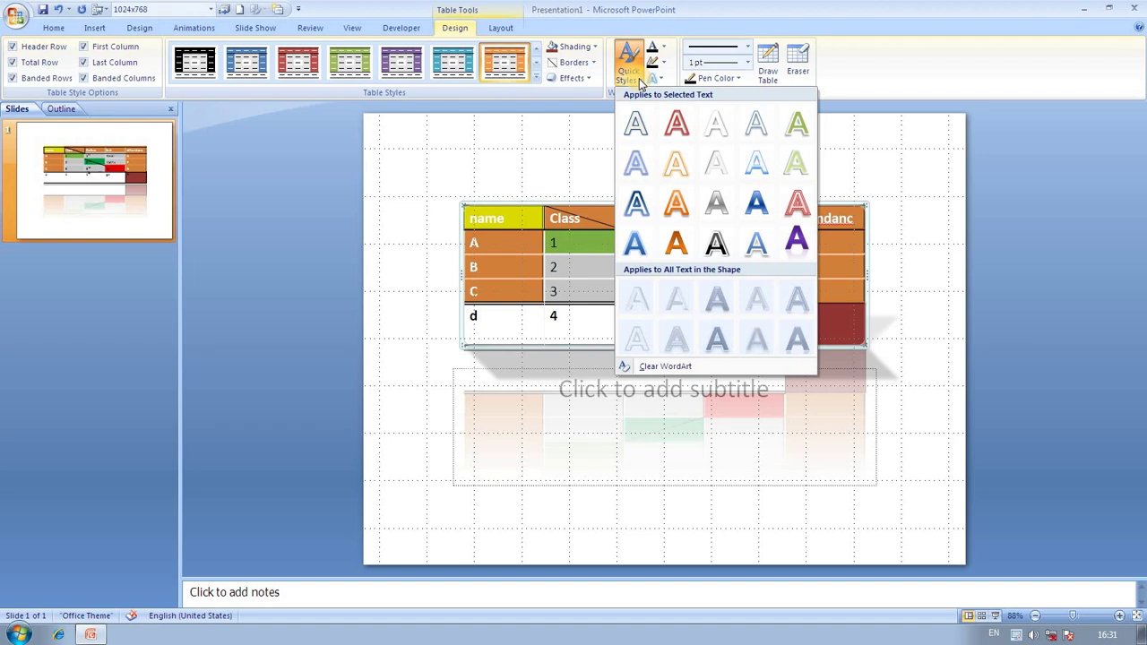
{"action": "left_click", "coordinate": [593, 215]}
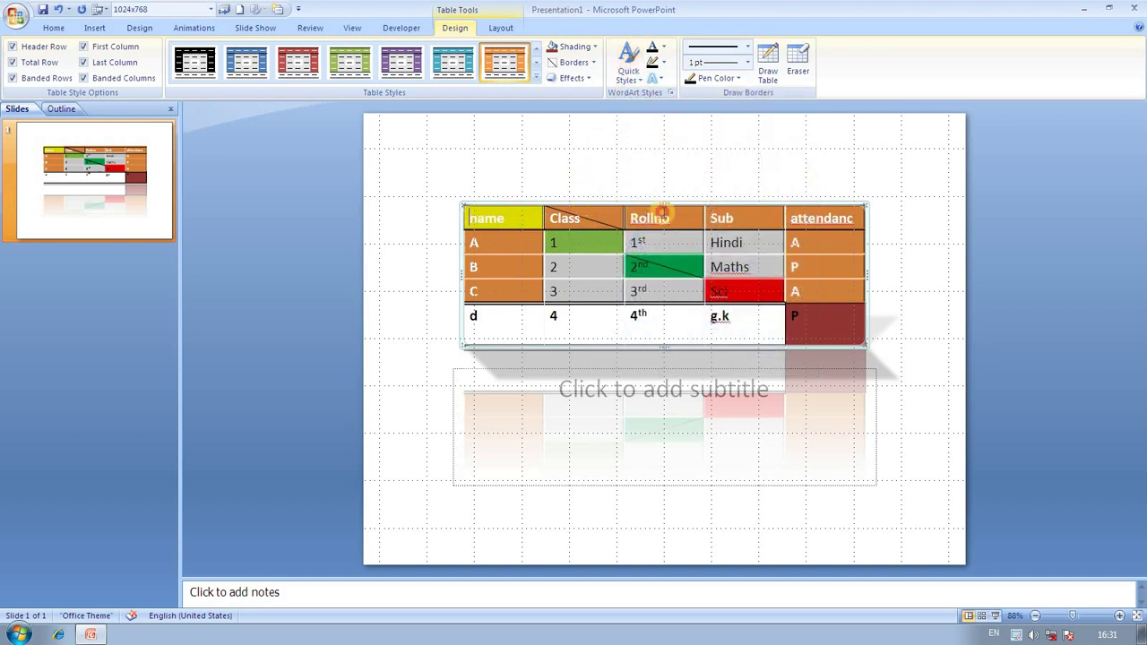
{"action": "left_click_drag", "start_coordinate": [473, 216], "coordinate": [852, 219]}
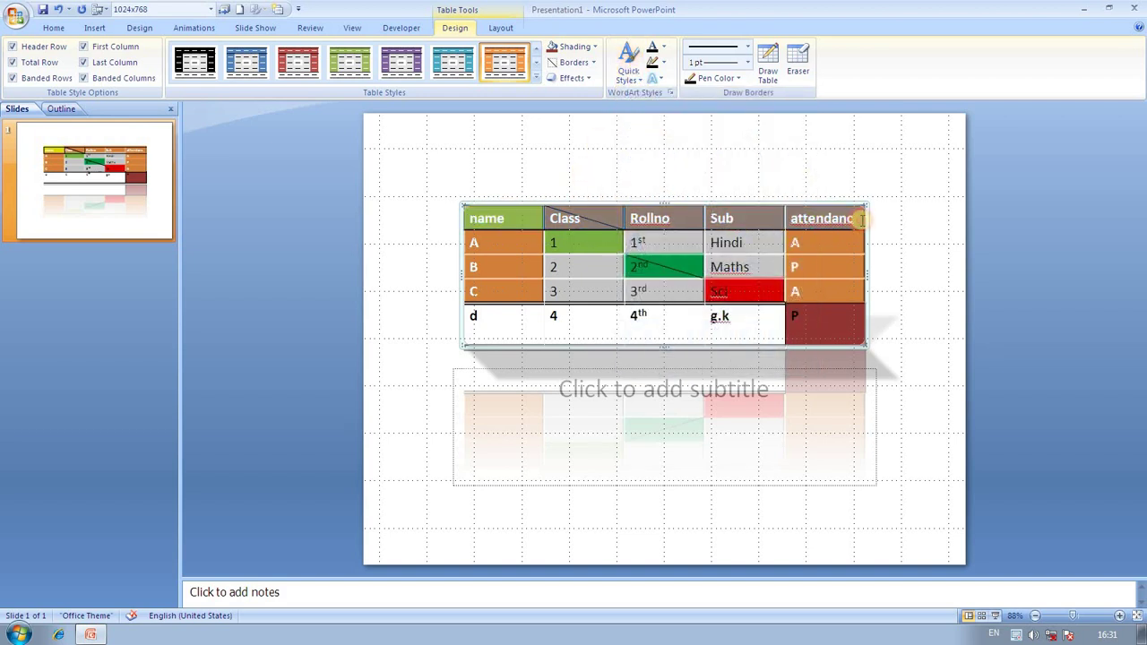
{"action": "left_click", "coordinate": [629, 63]}
{"action": "left_click", "coordinate": [674, 119]}
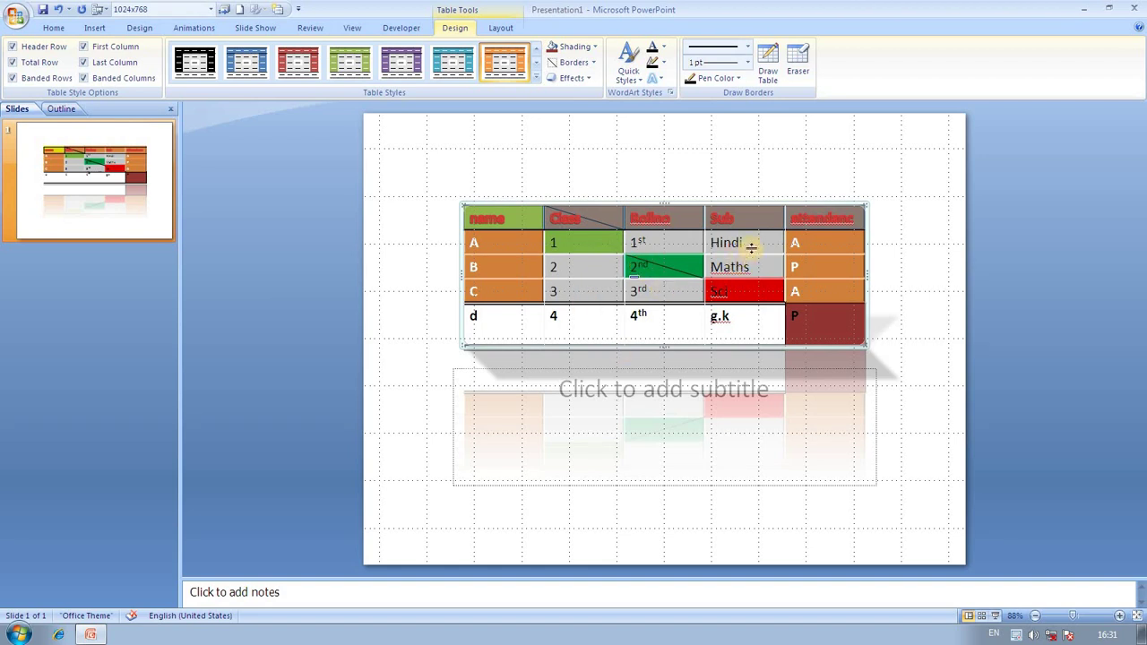
- Apply an orange WordArt Quick Style to the Sub column cells
{"action": "left_click", "coordinate": [741, 289]}
{"action": "left_click_drag", "start_coordinate": [740, 290], "coordinate": [741, 309]}
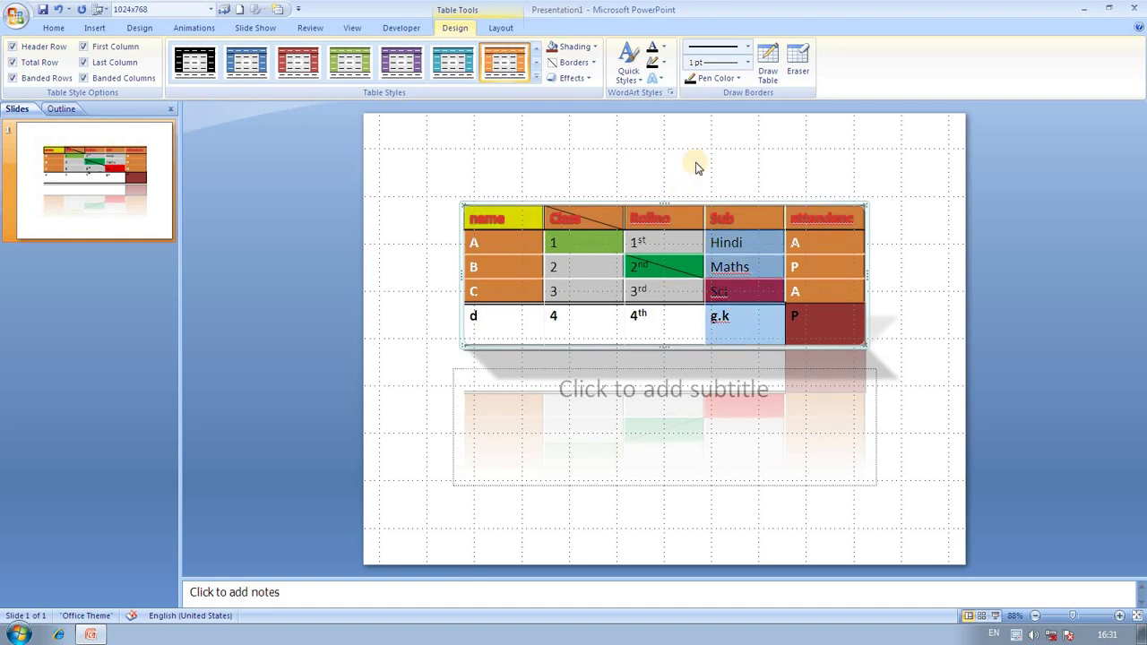
{"action": "left_click", "coordinate": [630, 79]}
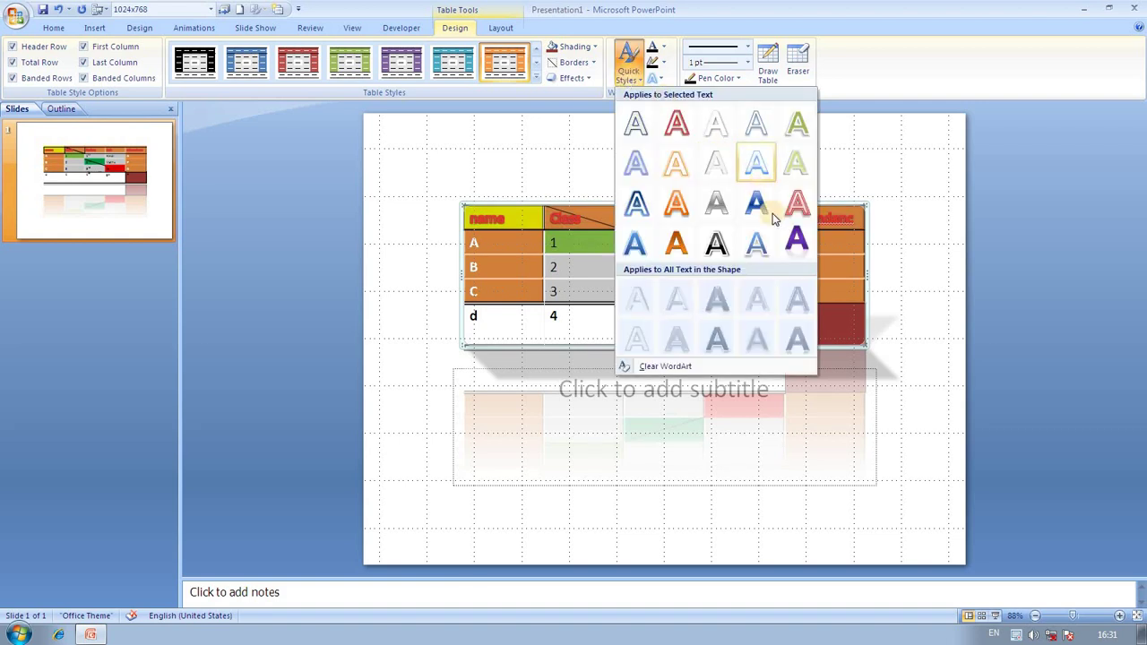
{"action": "left_click", "coordinate": [679, 206]}
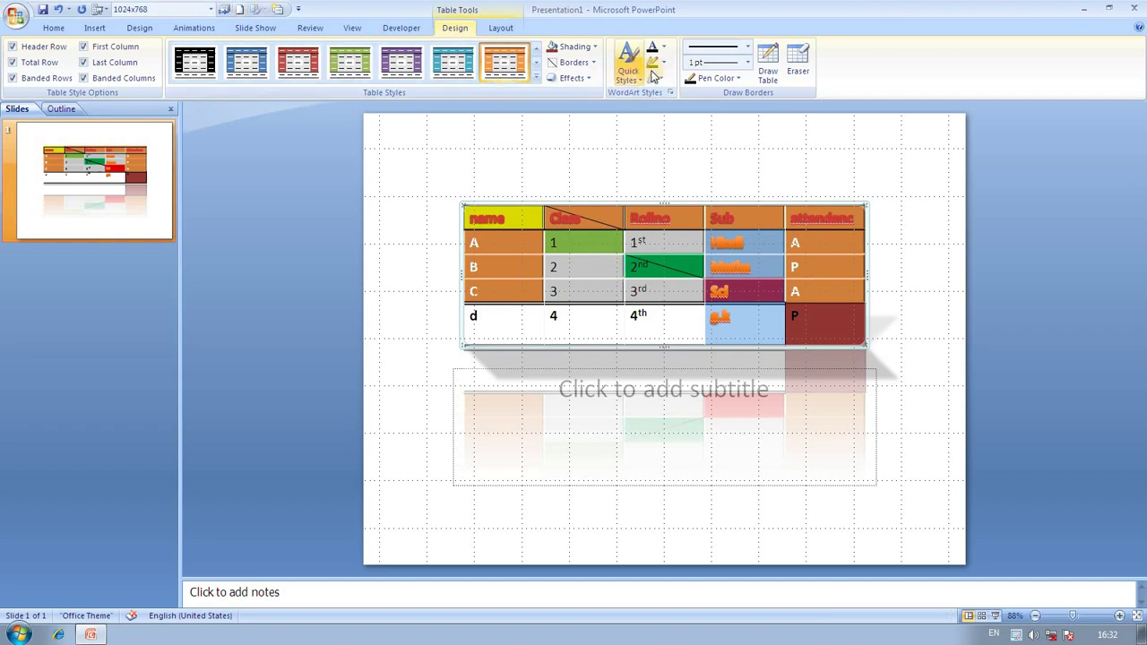
- Colour the Rollno column text yellow
{"action": "left_click", "coordinate": [667, 46]}
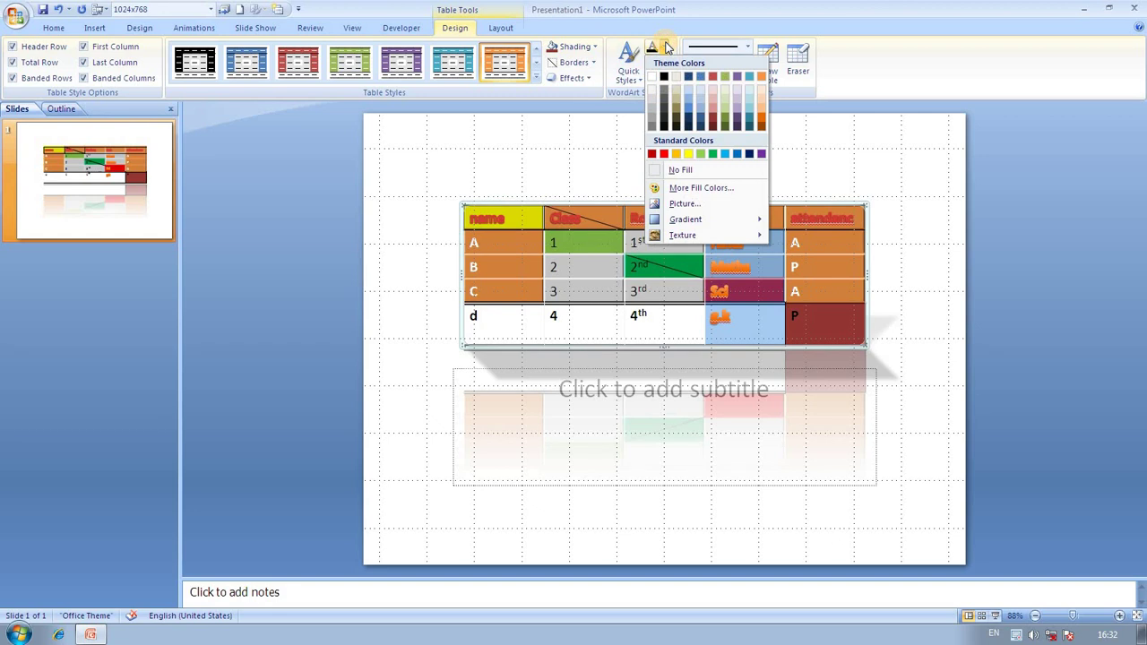
{"action": "left_click", "coordinate": [859, 201]}
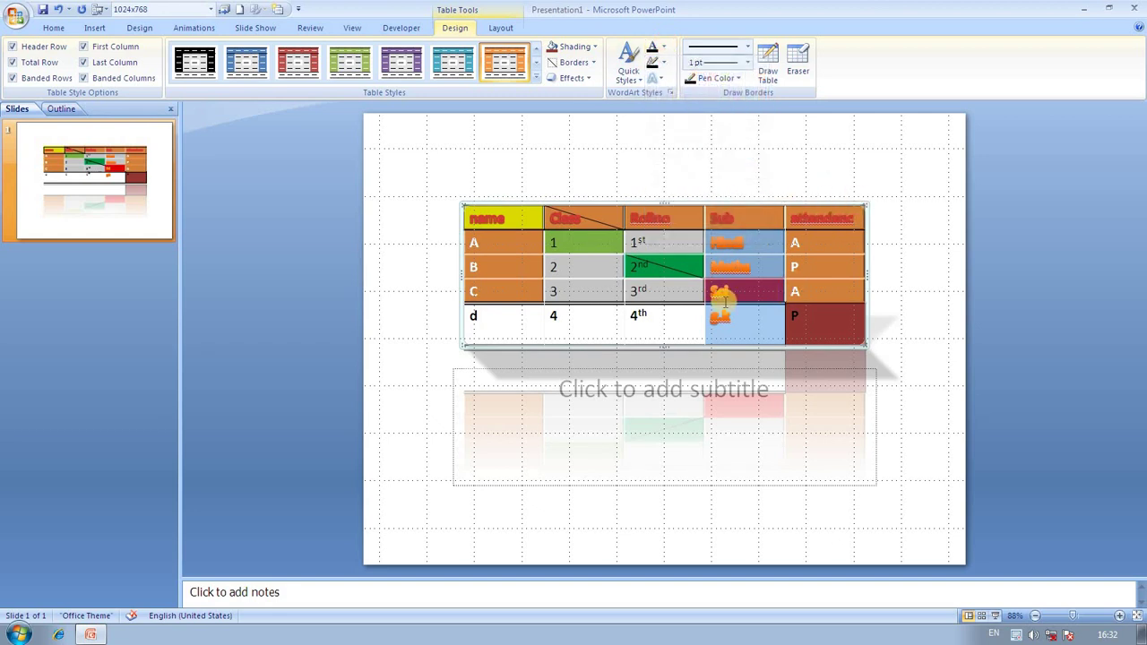
{"action": "left_click_drag", "start_coordinate": [659, 318], "coordinate": [649, 215]}
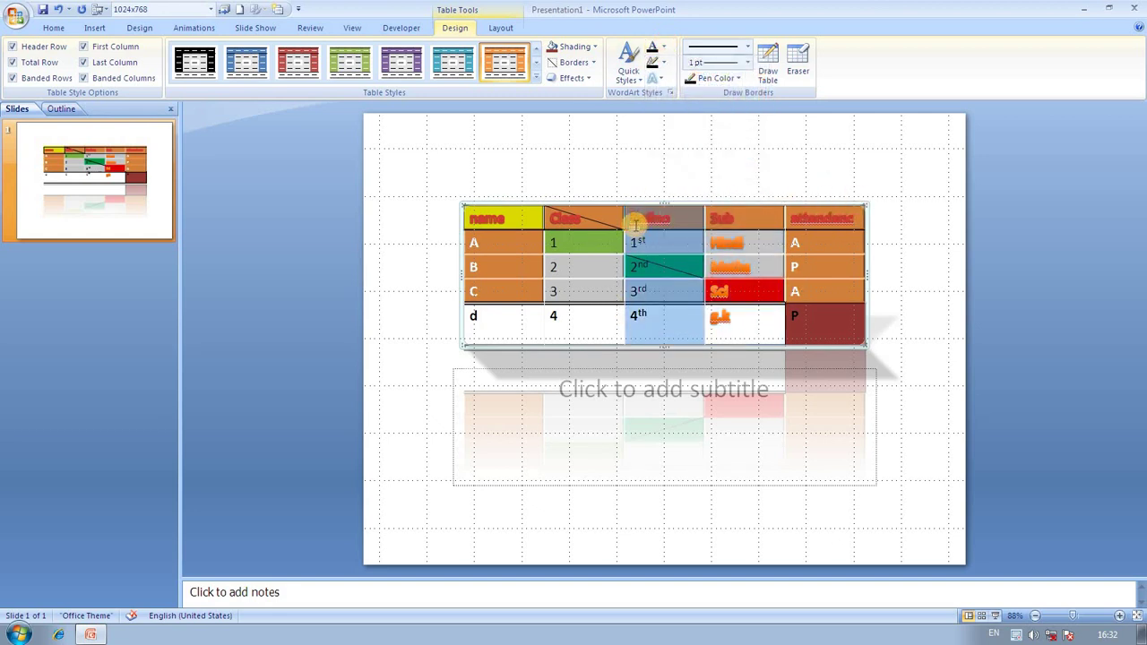
{"action": "left_click", "coordinate": [664, 49]}
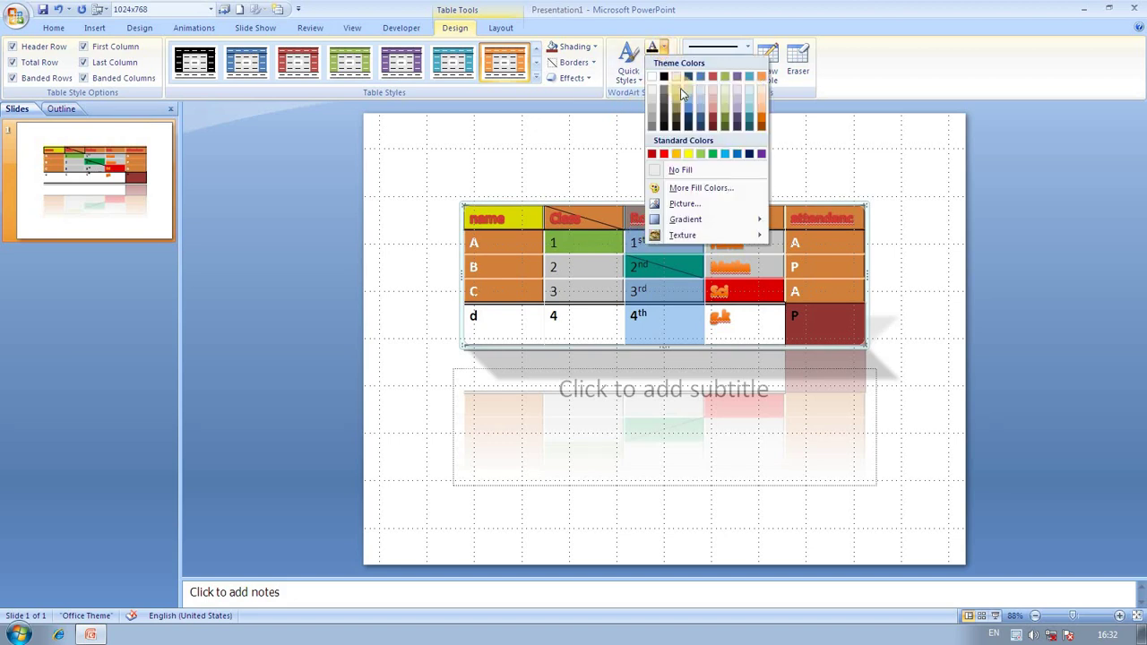
{"action": "left_click", "coordinate": [689, 154]}
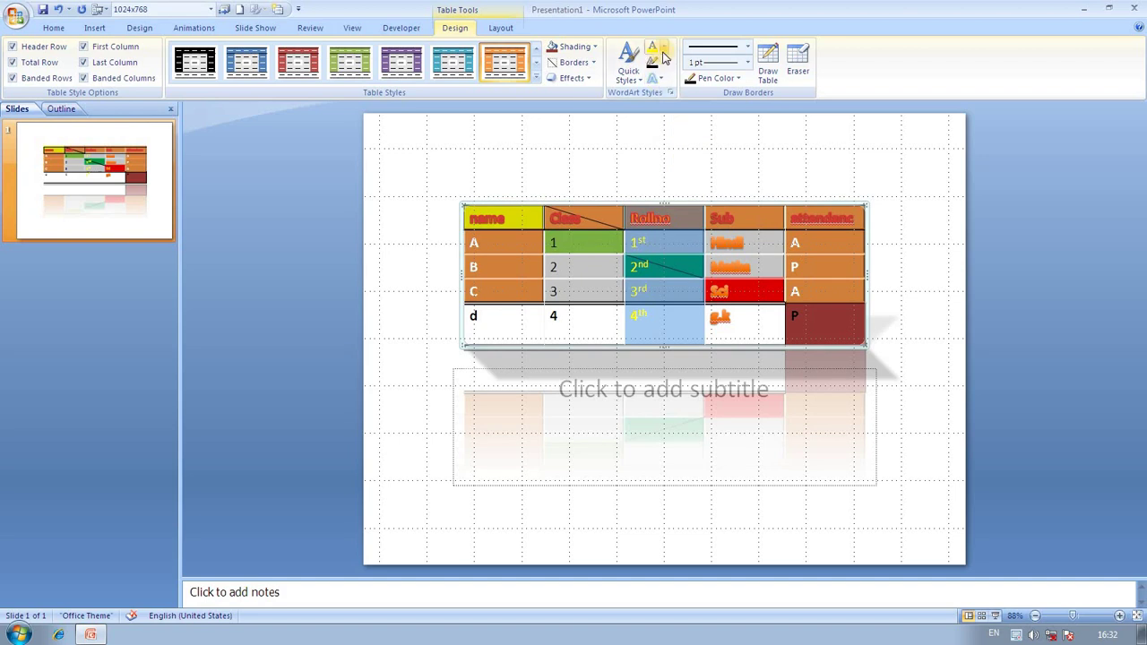
- Fill the Rollno column text with picture 'a' from Sample Pictures
{"action": "left_click", "coordinate": [664, 48]}
{"action": "left_click", "coordinate": [707, 205]}
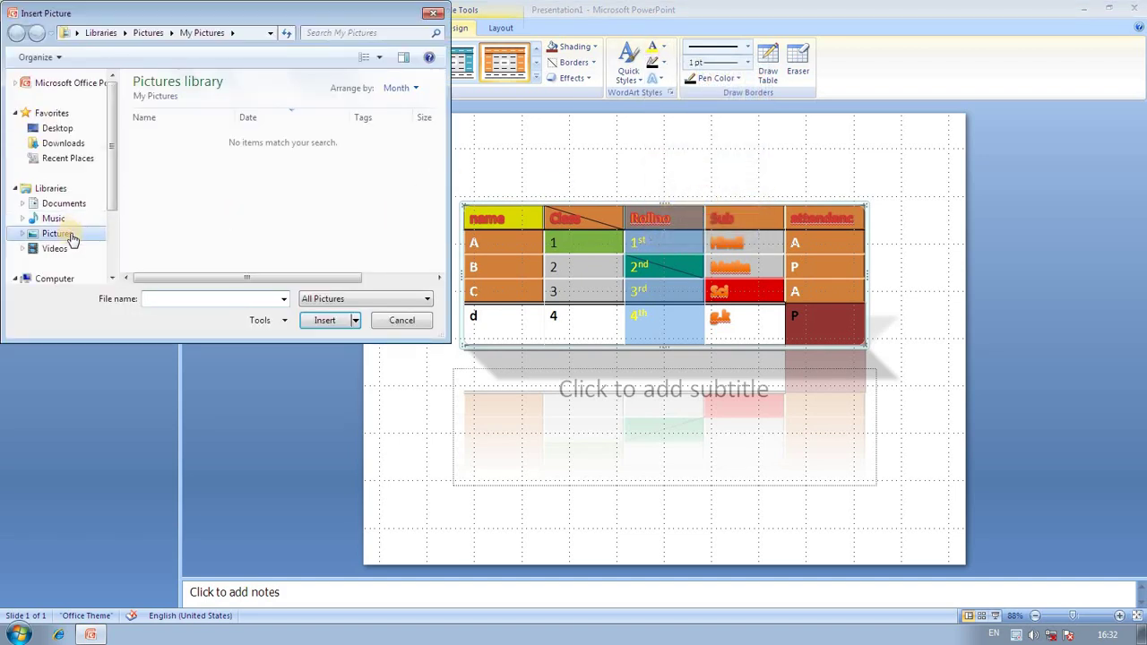
{"action": "left_click", "coordinate": [70, 237]}
{"action": "double_click", "coordinate": [164, 244]}
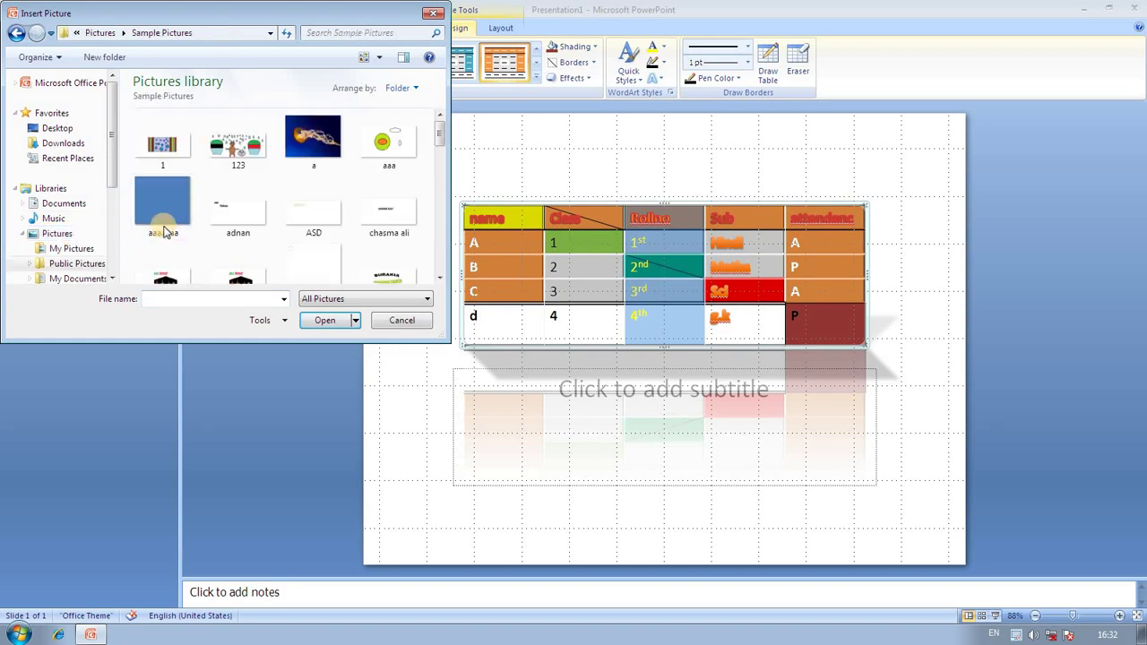
{"action": "left_click", "coordinate": [306, 158]}
{"action": "left_click", "coordinate": [330, 320]}
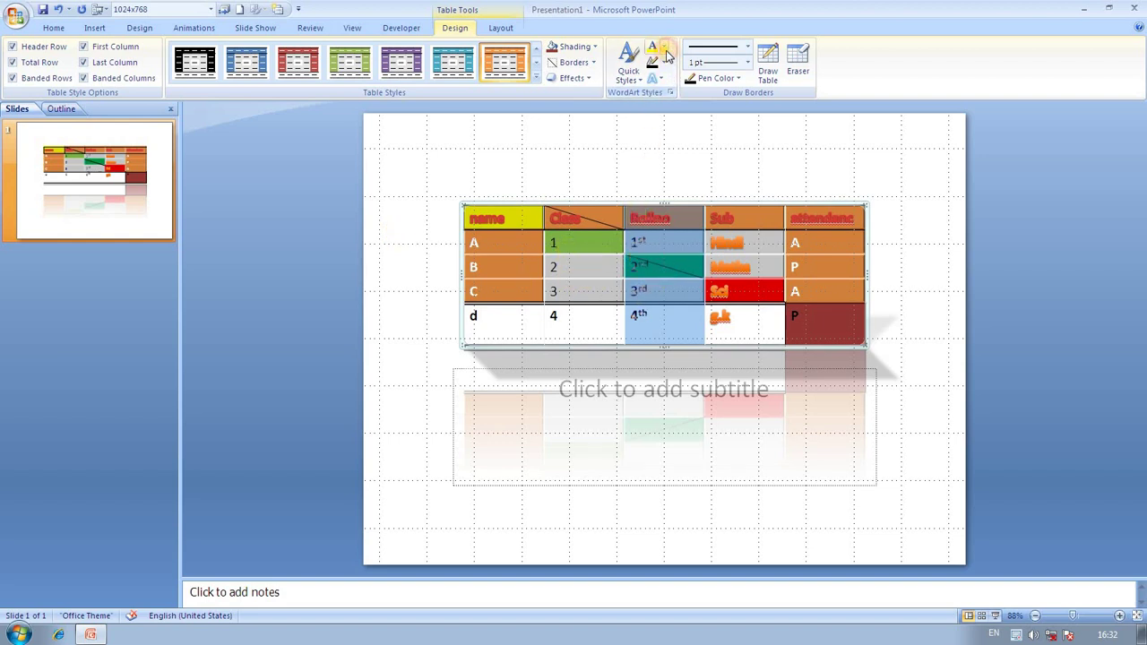
- Fill the Class column values 1 to 4 with the green marble texture
{"action": "left_click", "coordinate": [554, 293]}
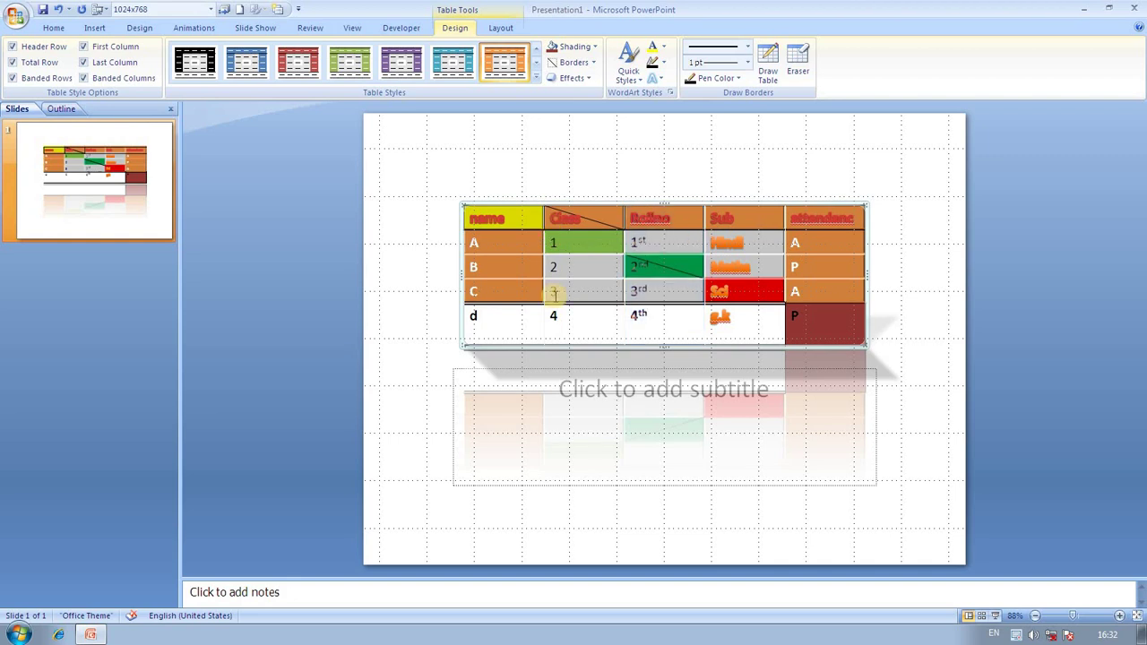
{"action": "left_click_drag", "start_coordinate": [554, 293], "coordinate": [549, 244]}
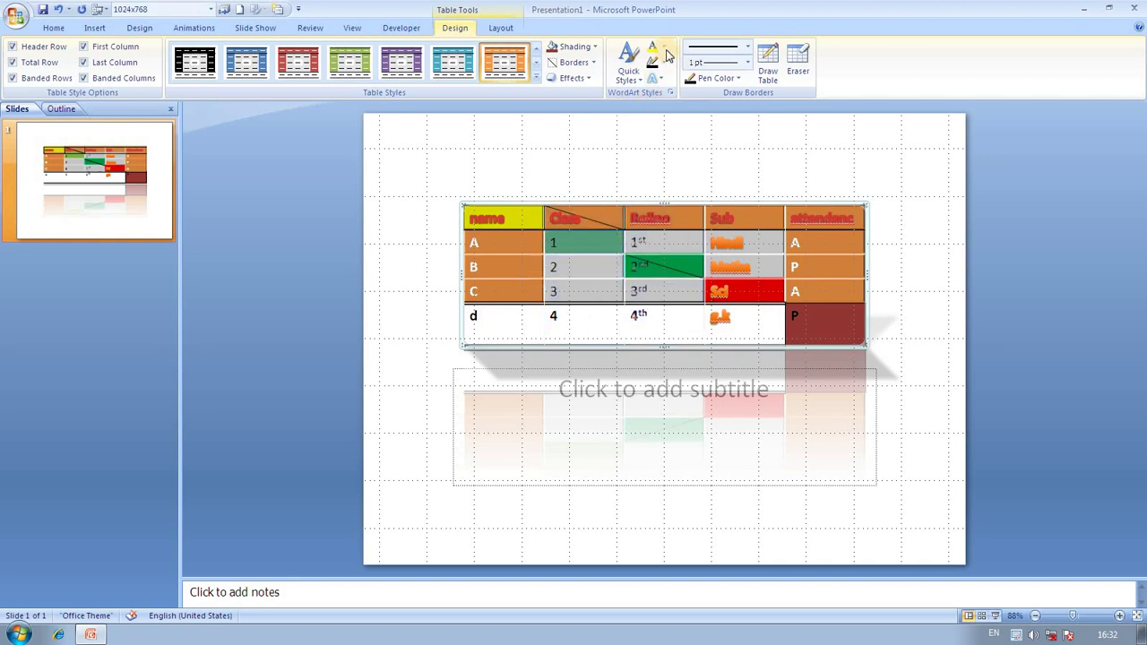
{"action": "left_click", "coordinate": [574, 318]}
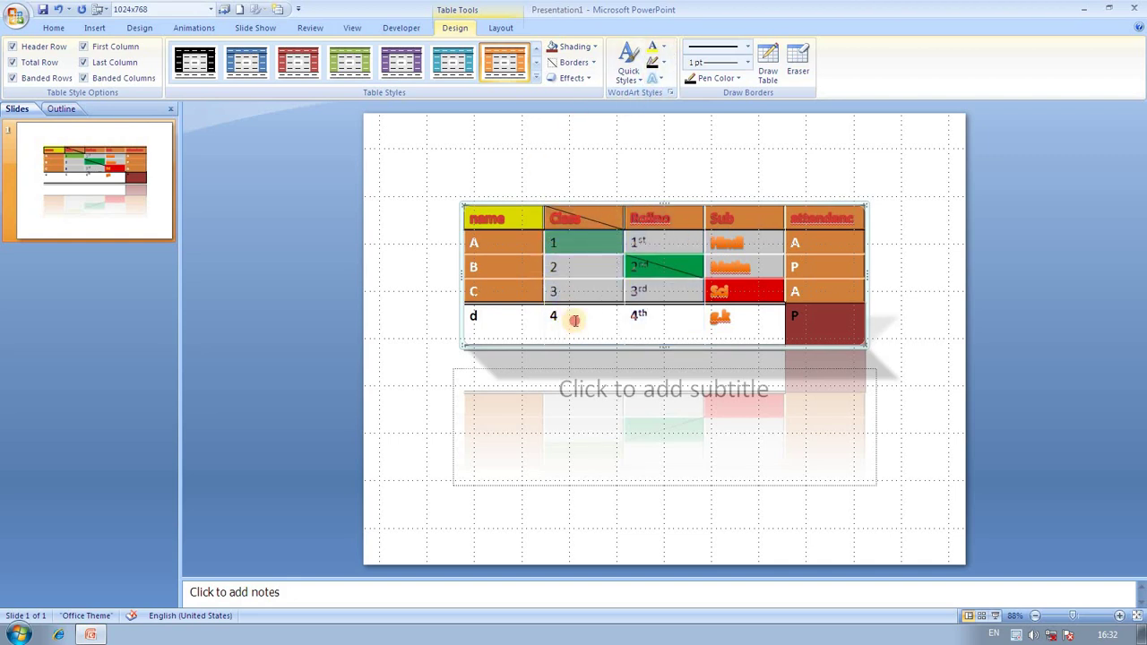
{"action": "left_click", "coordinate": [557, 241], "text": "shift"}
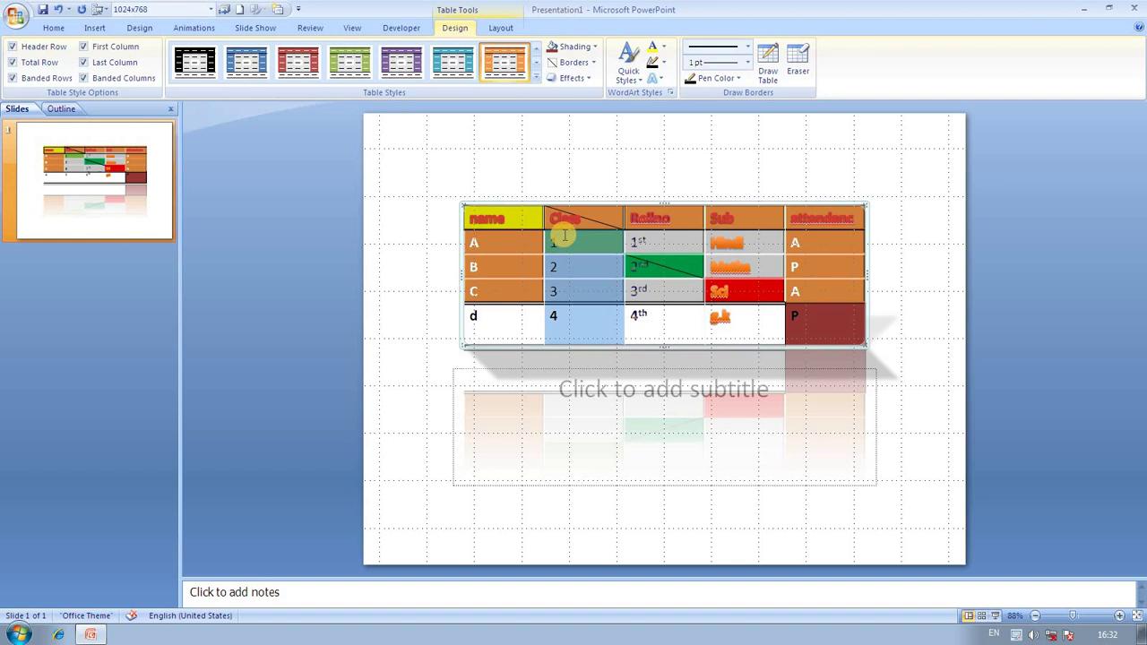
{"action": "left_click", "coordinate": [664, 47]}
{"action": "mouse_move", "coordinate": [680, 235]}
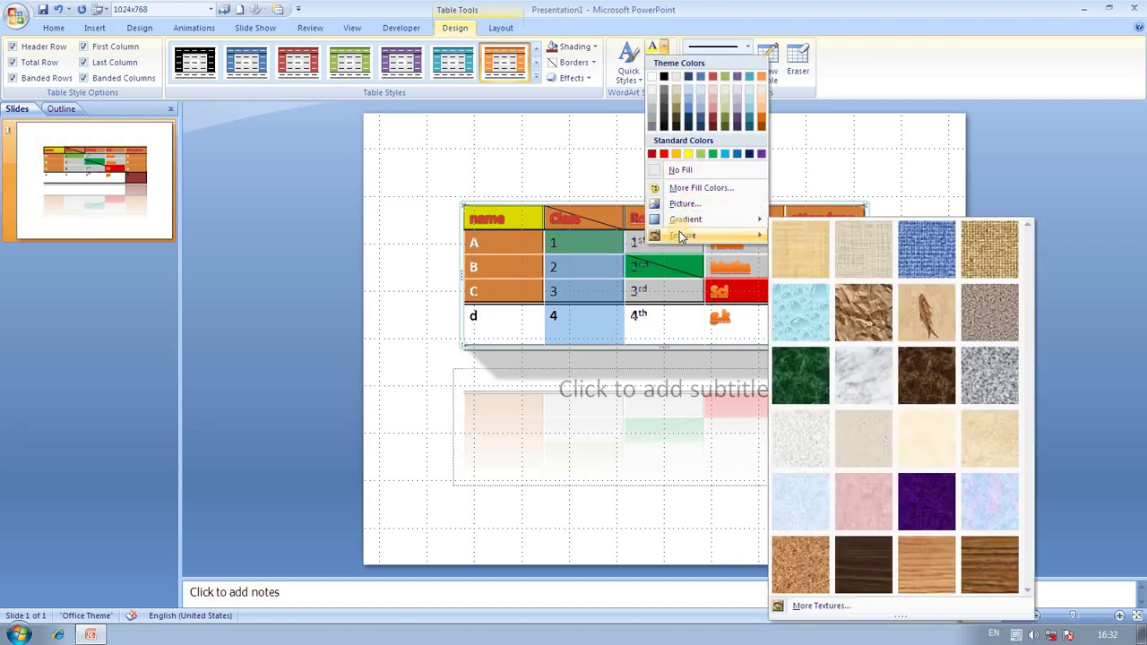
{"action": "left_click", "coordinate": [799, 376]}
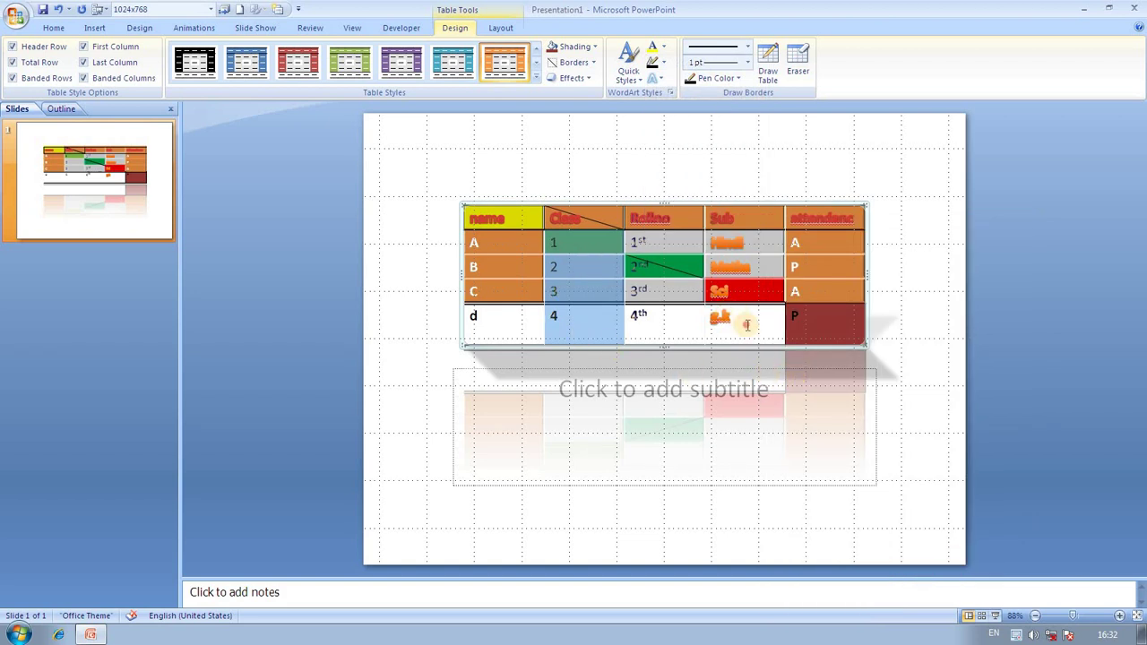
- Apply the green marble texture to the Sub column cells, rows A to d
{"action": "left_click", "coordinate": [733, 267]}
{"action": "left_click_drag", "start_coordinate": [733, 267], "coordinate": [752, 312]}
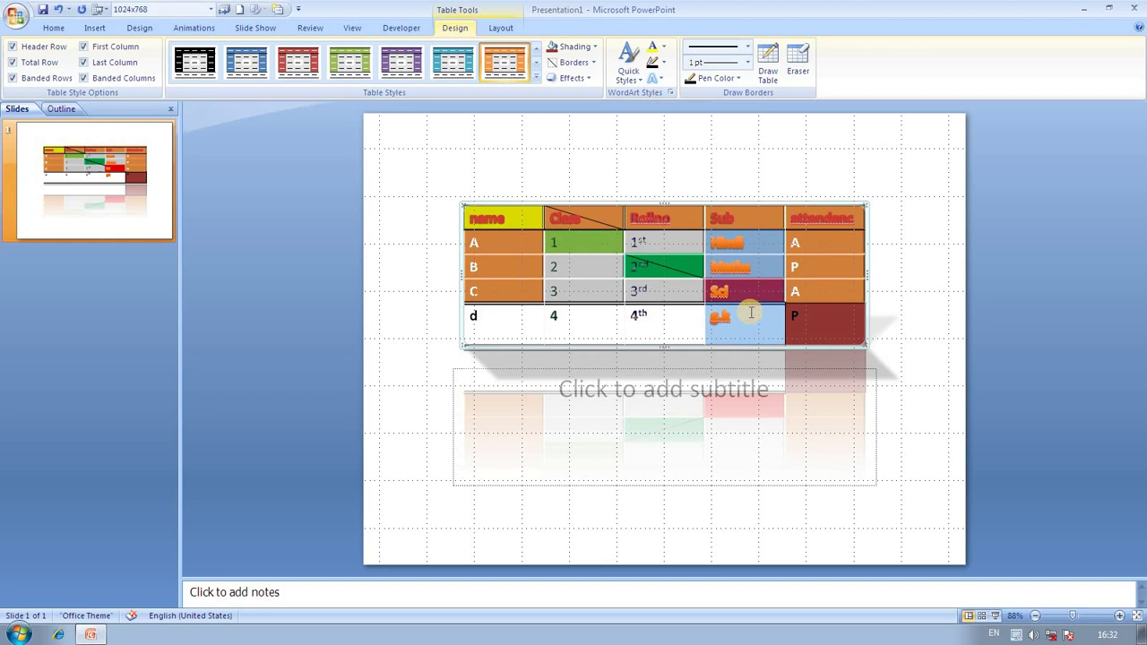
{"action": "left_click", "coordinate": [752, 312]}
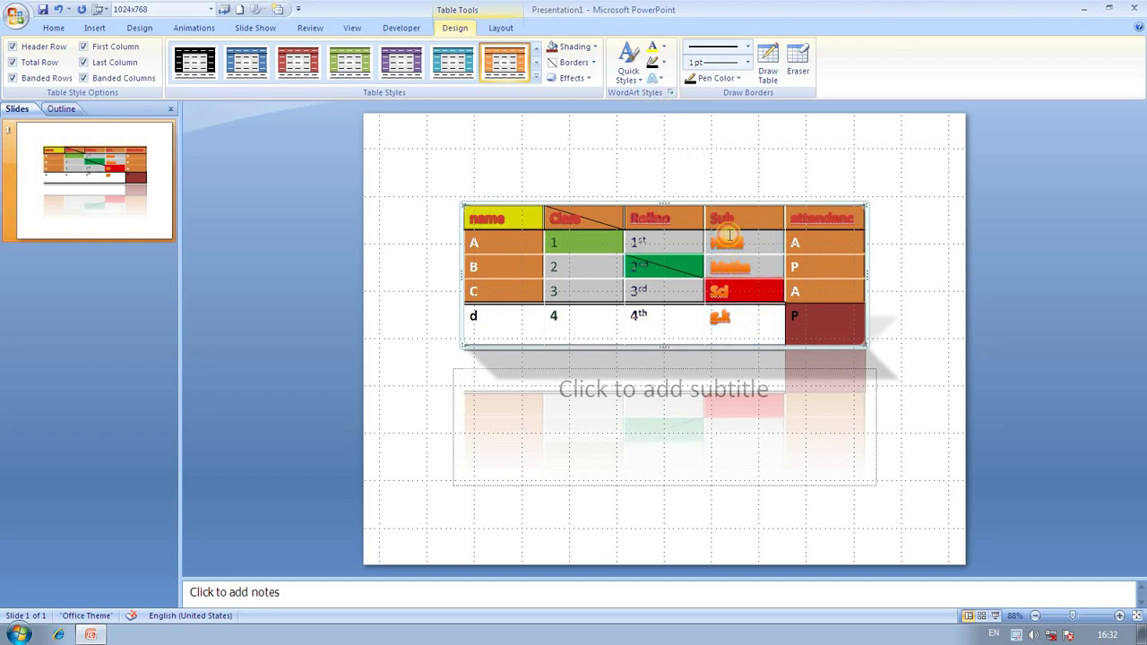
{"action": "left_click_drag", "start_coordinate": [733, 241], "coordinate": [744, 318]}
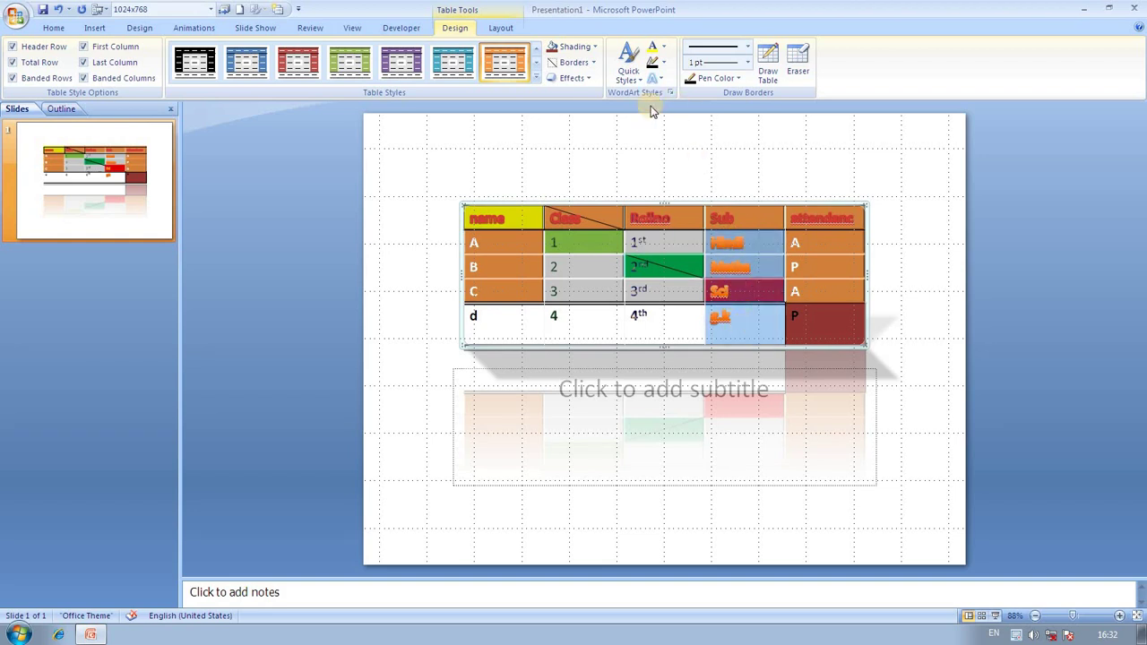
{"action": "left_click", "coordinate": [664, 48]}
{"action": "mouse_move", "coordinate": [707, 221]}
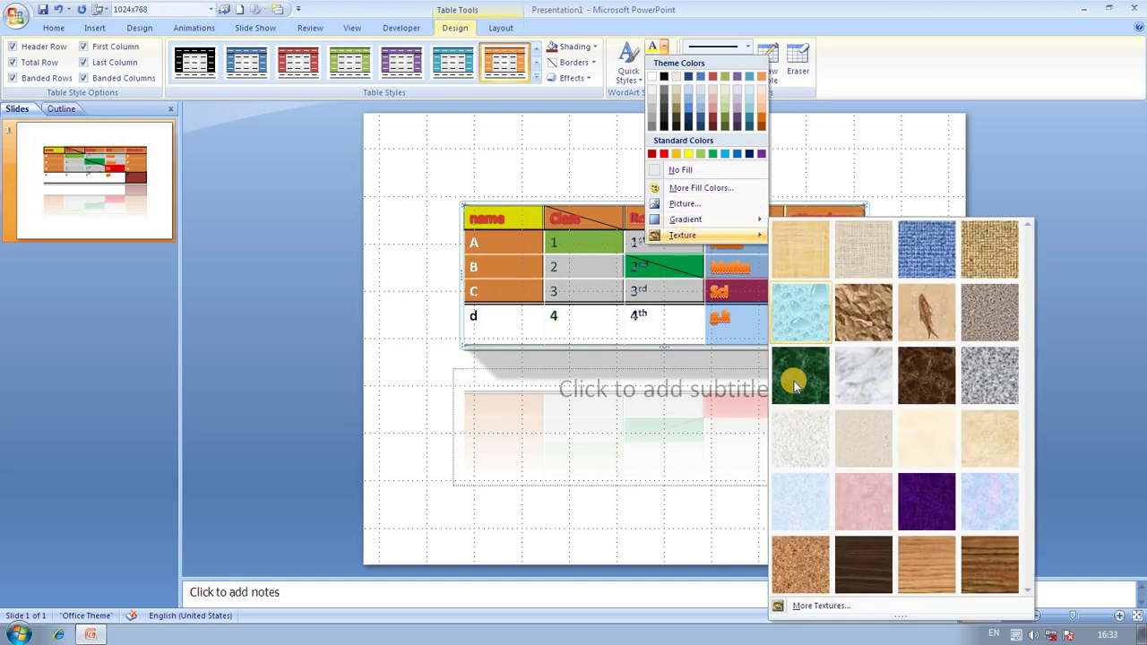
{"action": "left_click", "coordinate": [795, 381]}
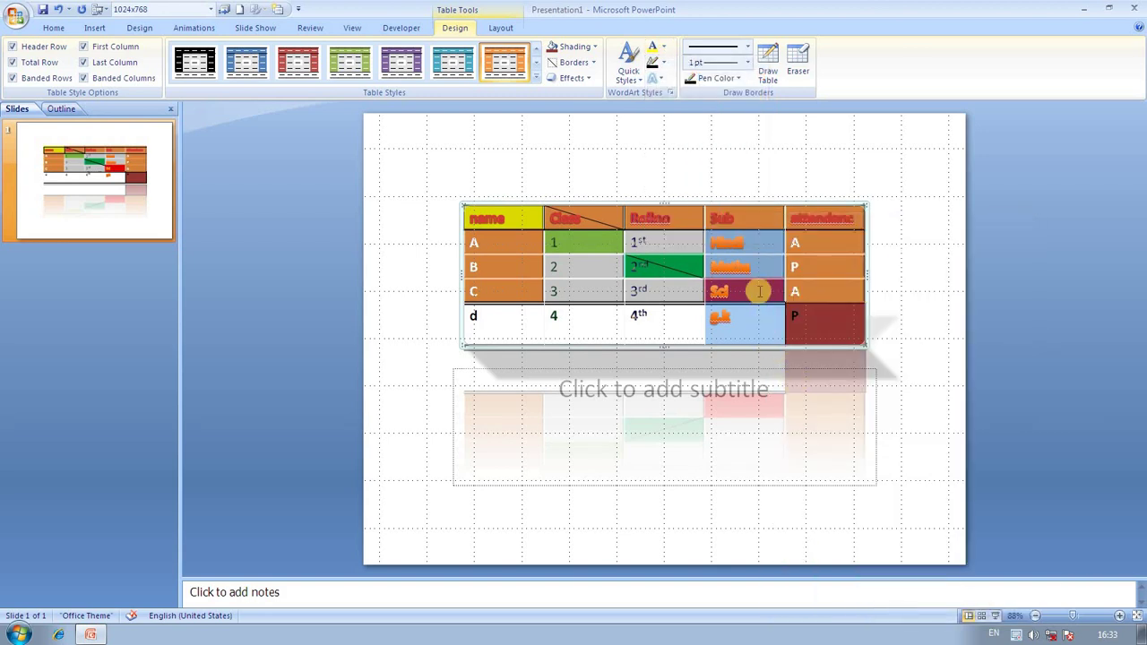
- Apply a glow variation from Text Effects to the text of rows A to C
{"action": "left_click", "coordinate": [664, 80]}
{"action": "mouse_move", "coordinate": [679, 168]}
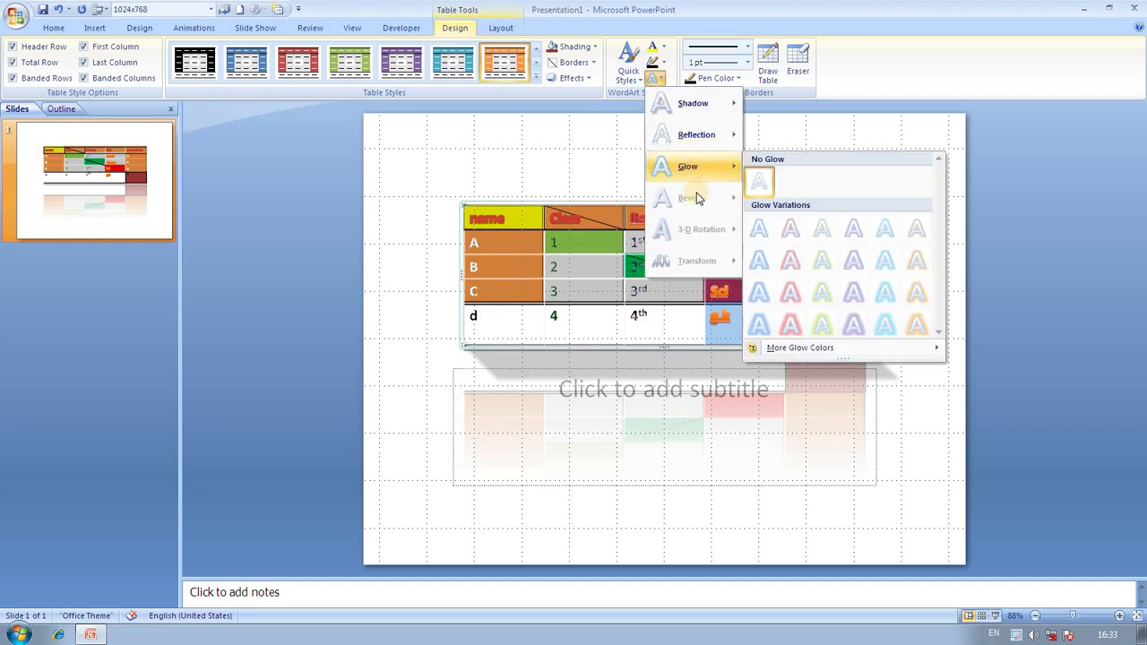
{"action": "left_click", "coordinate": [759, 182]}
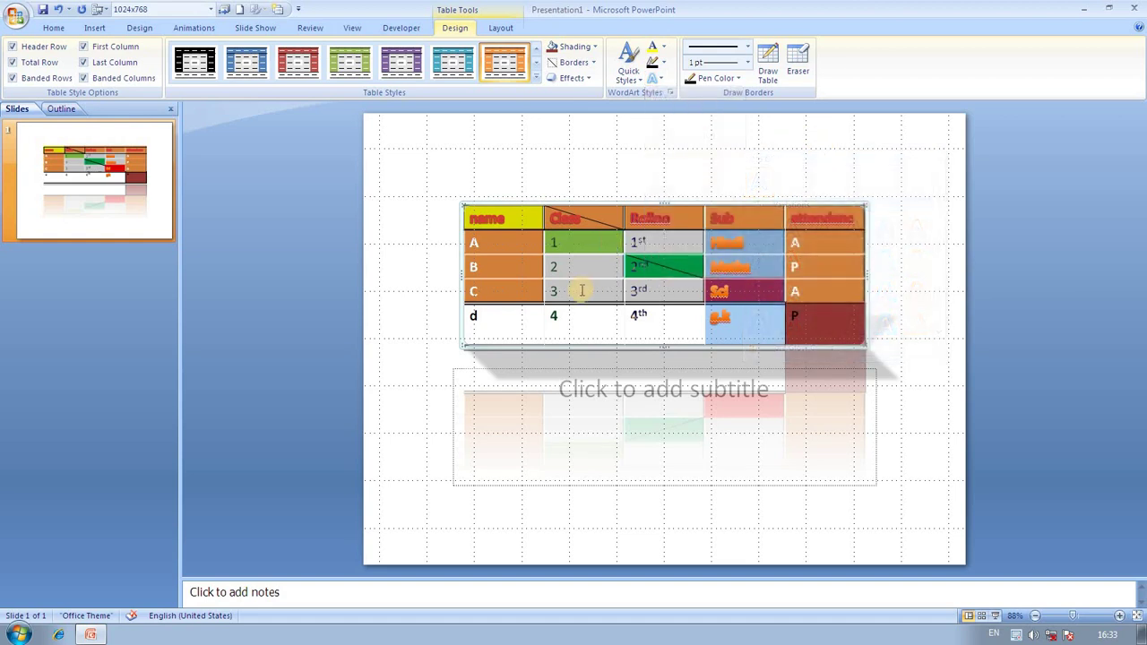
{"action": "left_click", "coordinate": [761, 293]}
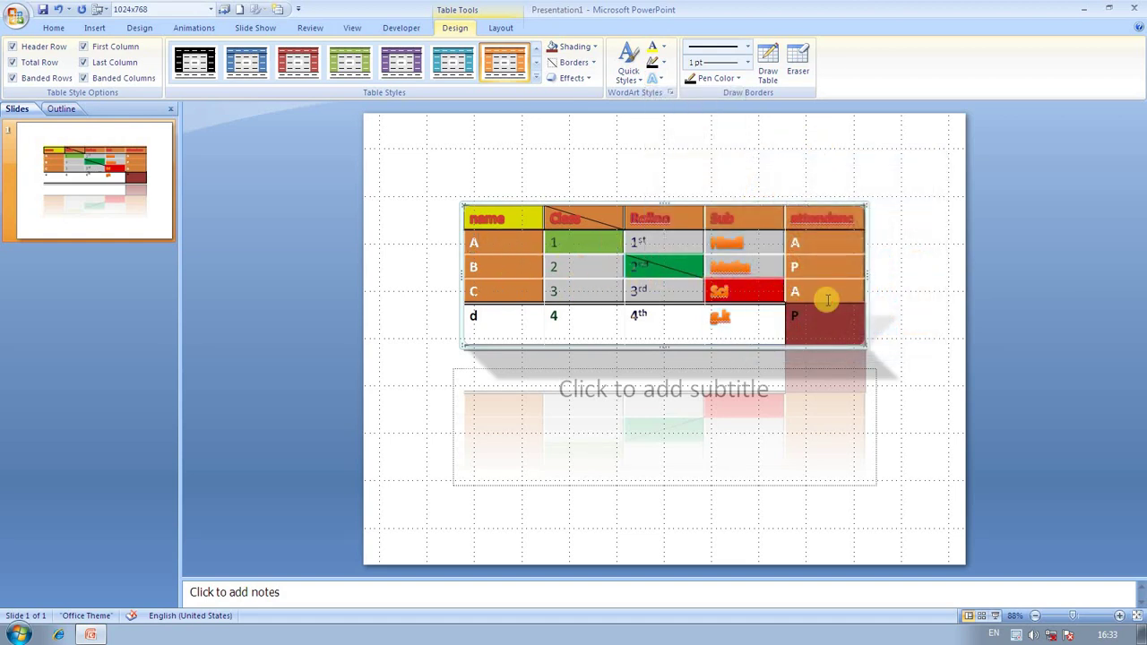
{"action": "left_click_drag", "start_coordinate": [823, 298], "coordinate": [473, 242]}
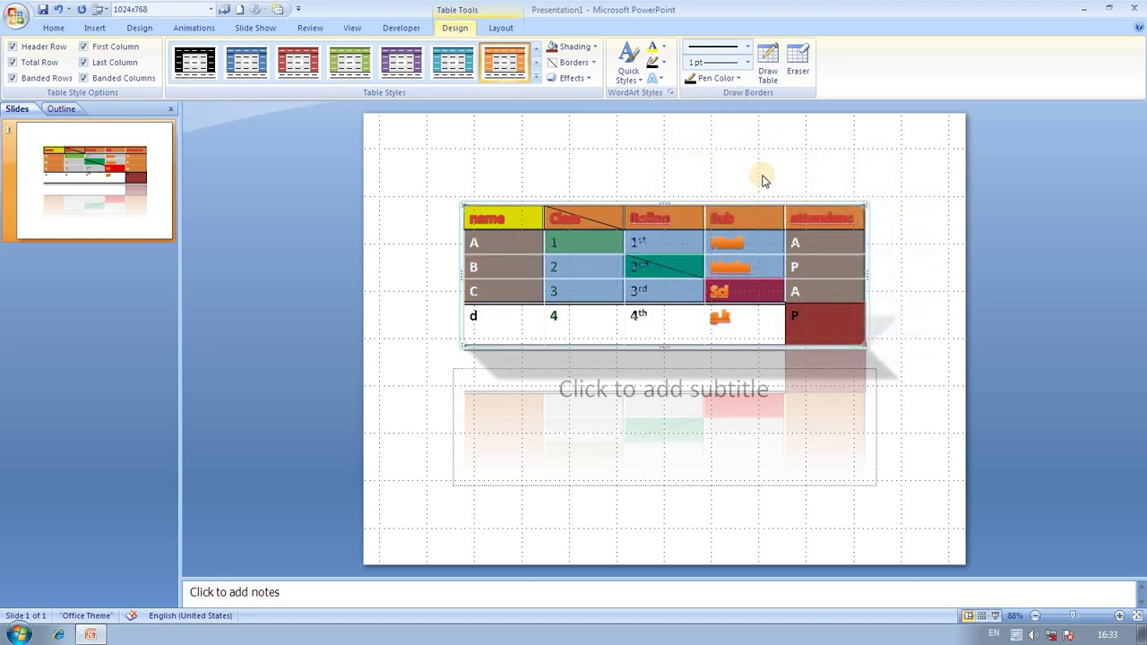
{"action": "left_click", "coordinate": [660, 81]}
{"action": "mouse_move", "coordinate": [692, 160]}
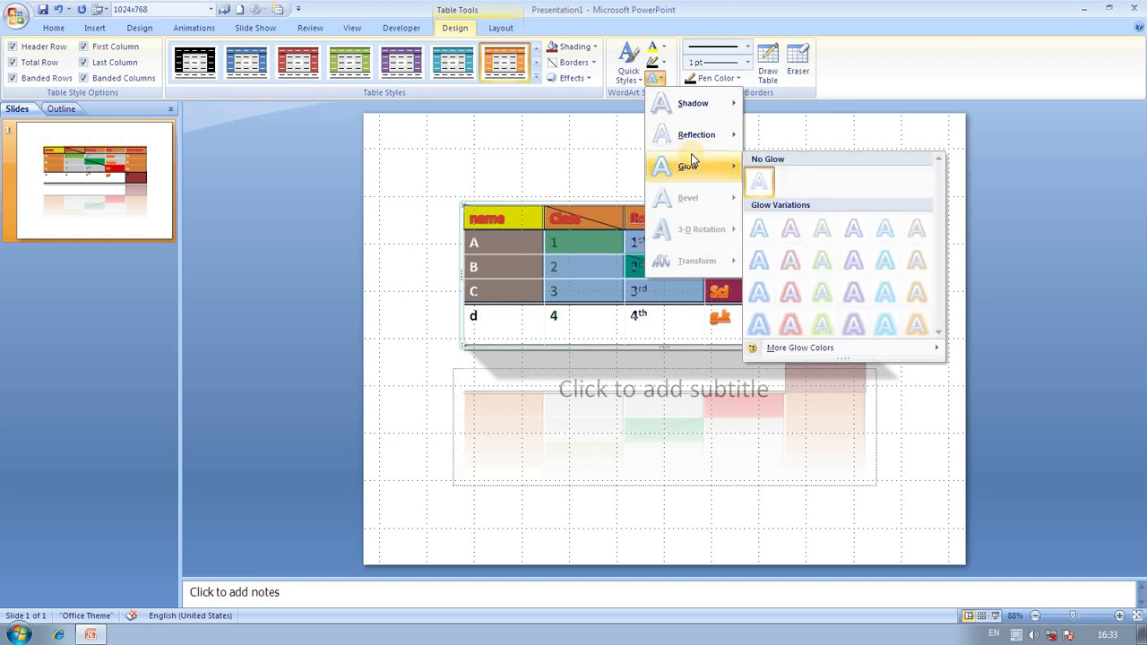
{"action": "left_click", "coordinate": [763, 324]}
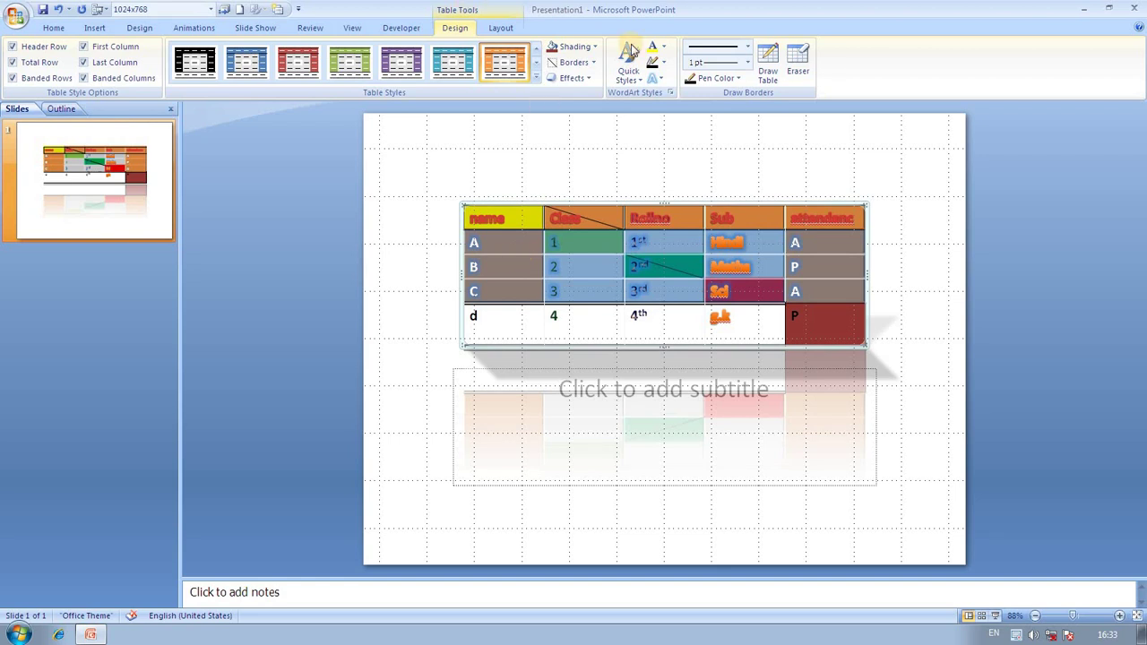
- Set the border pen weight to 4½ pt and add a blank second slide
{"action": "left_click", "coordinate": [747, 62]}
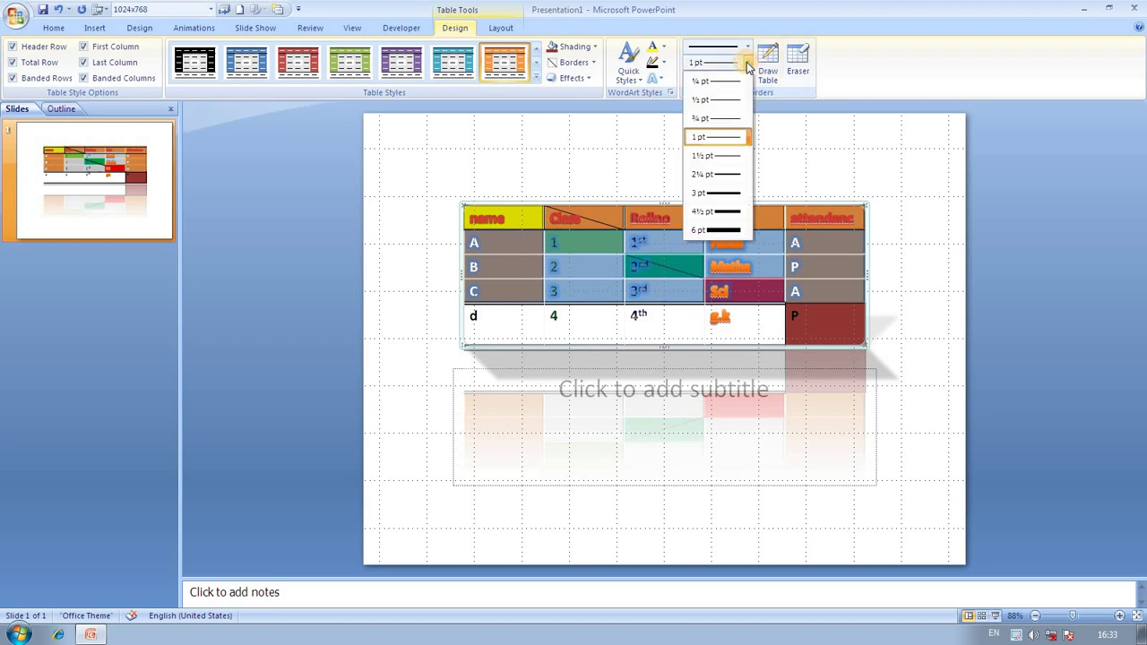
{"action": "left_click", "coordinate": [717, 212]}
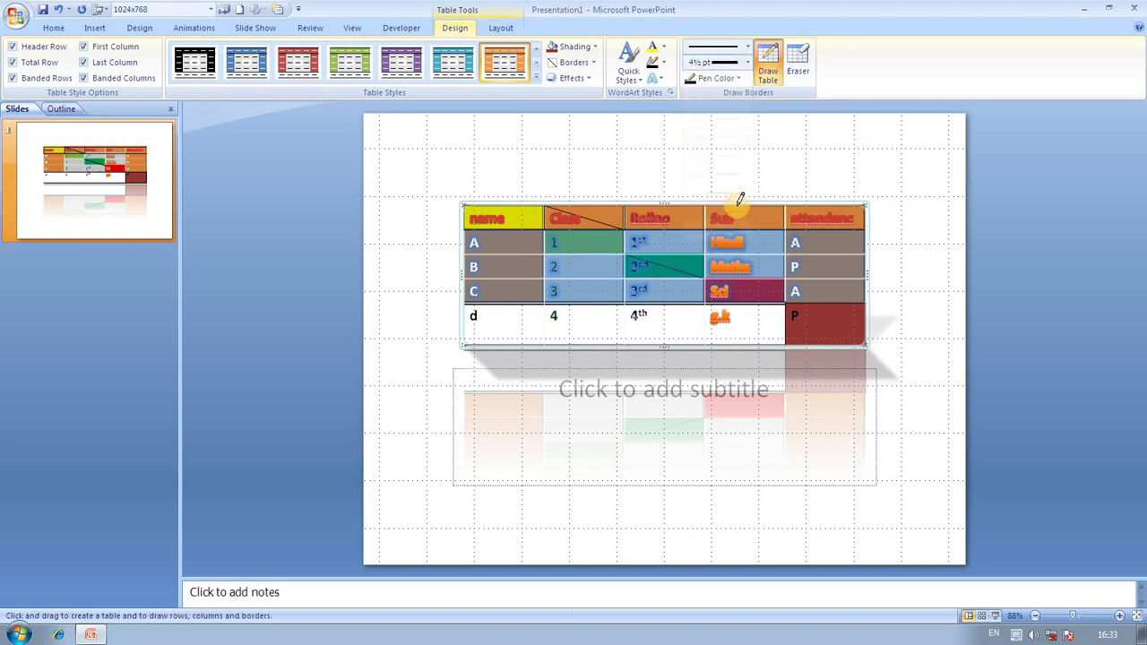
{"action": "left_click", "coordinate": [61, 29]}
{"action": "left_click", "coordinate": [130, 81]}
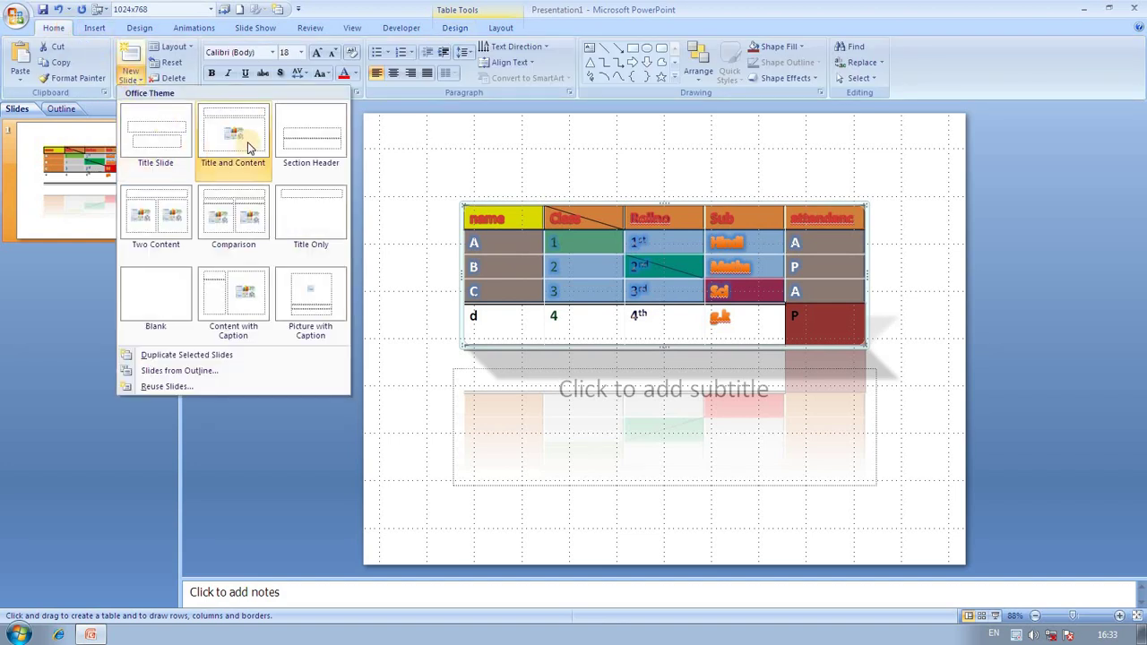
{"action": "left_click", "coordinate": [178, 279]}
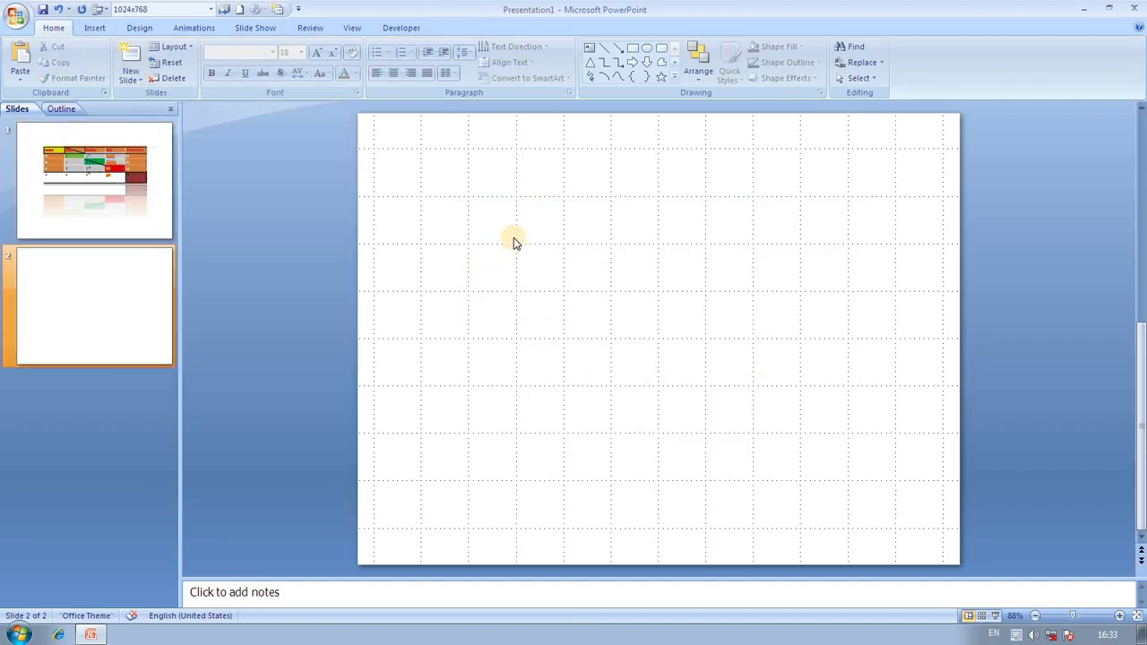
- Back on slide 1, give the table's border pen a standard colour at 4½ pt
{"action": "left_click", "coordinate": [85, 28]}
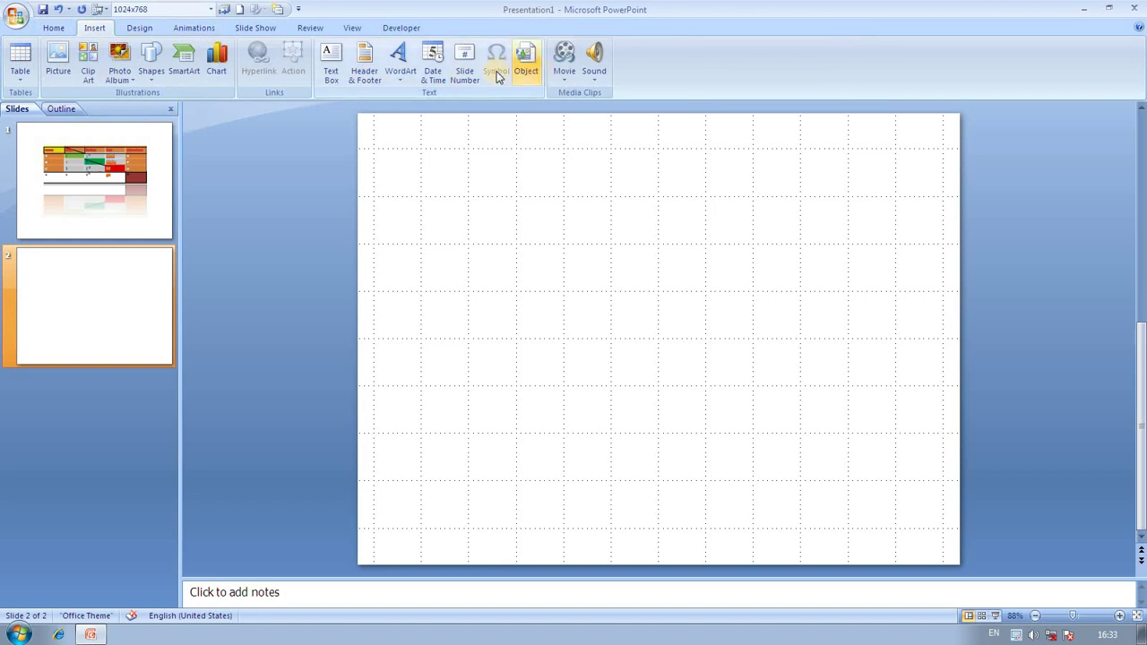
{"action": "left_click", "coordinate": [95, 163]}
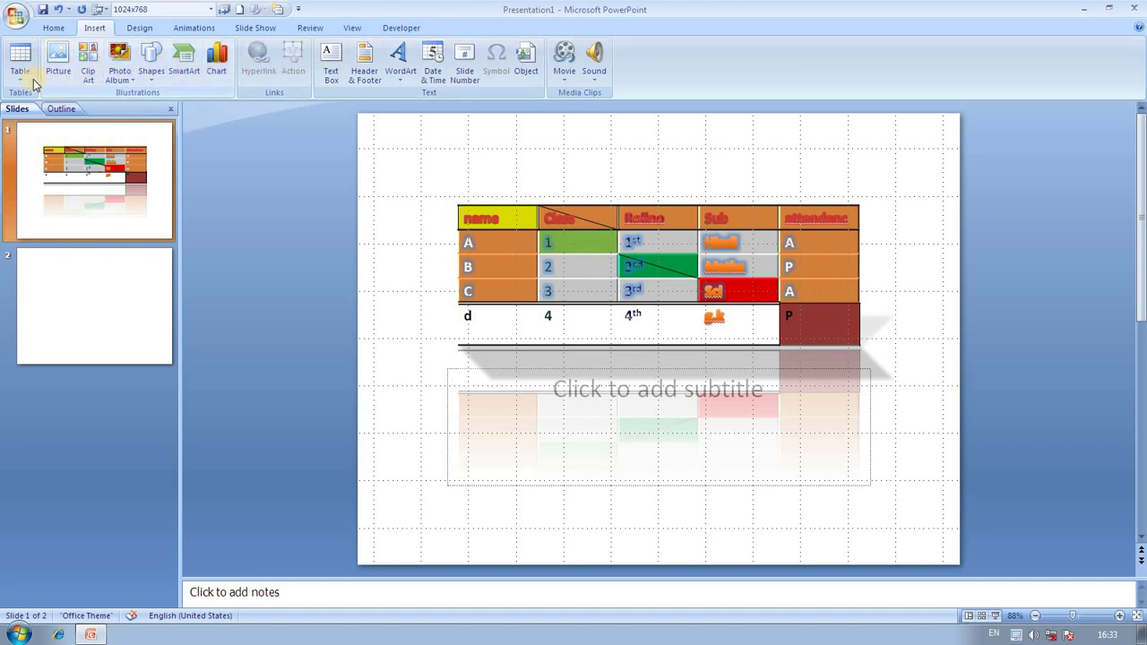
{"action": "left_click", "coordinate": [594, 230]}
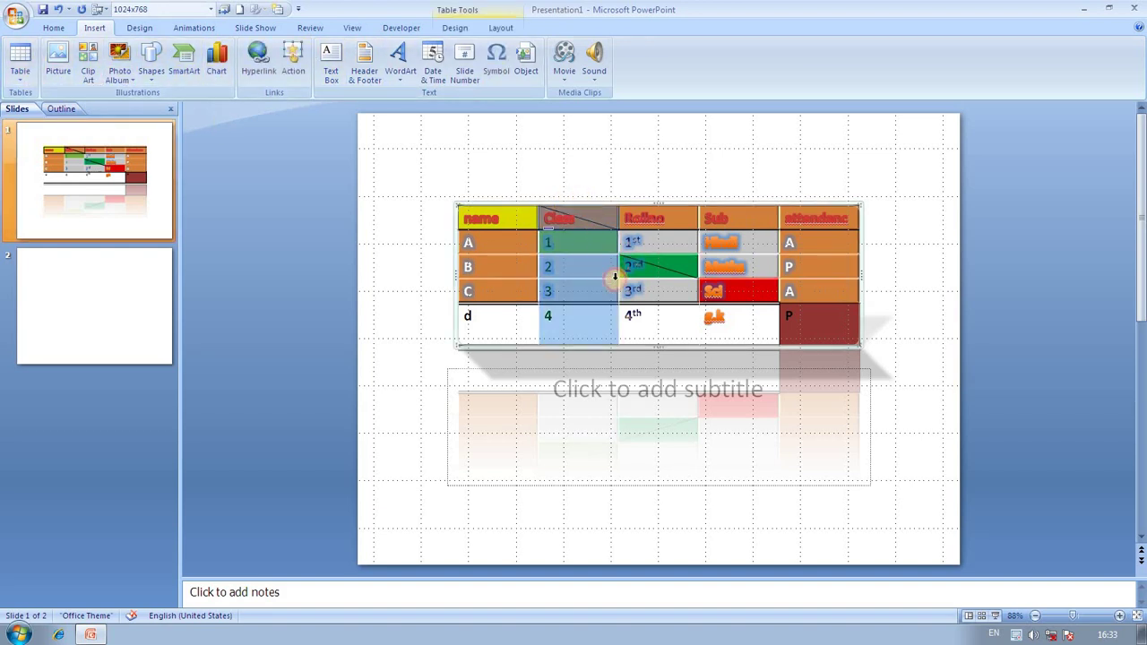
{"action": "left_click", "coordinate": [614, 278]}
{"action": "left_click", "coordinate": [454, 30]}
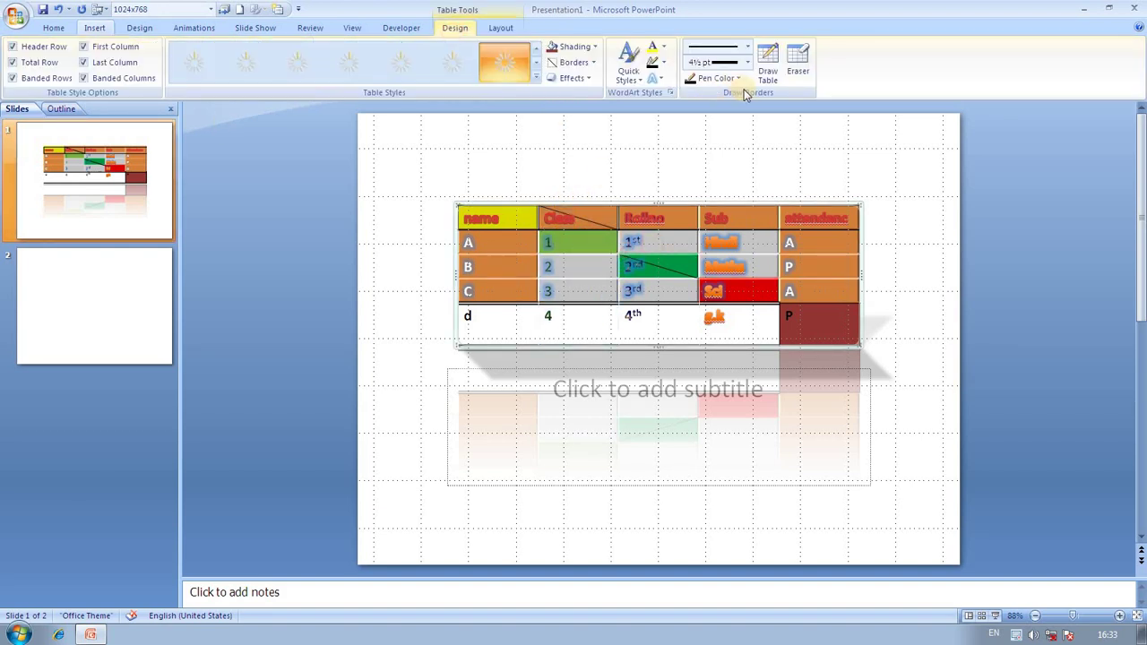
{"action": "left_click", "coordinate": [744, 80]}
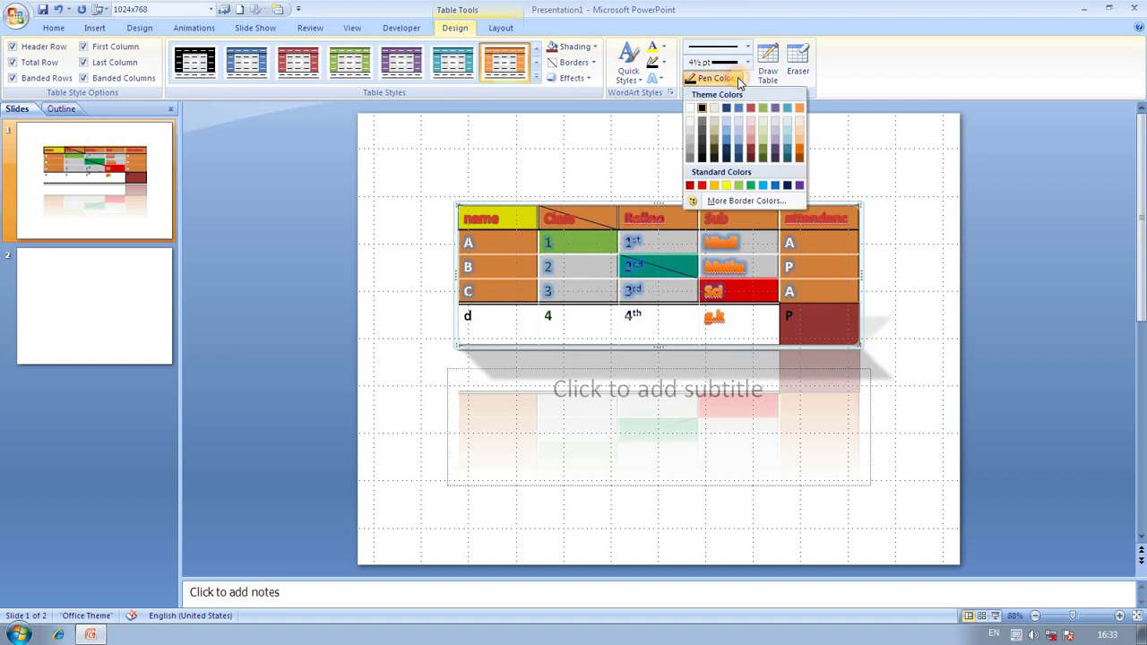
{"action": "left_click", "coordinate": [728, 186]}
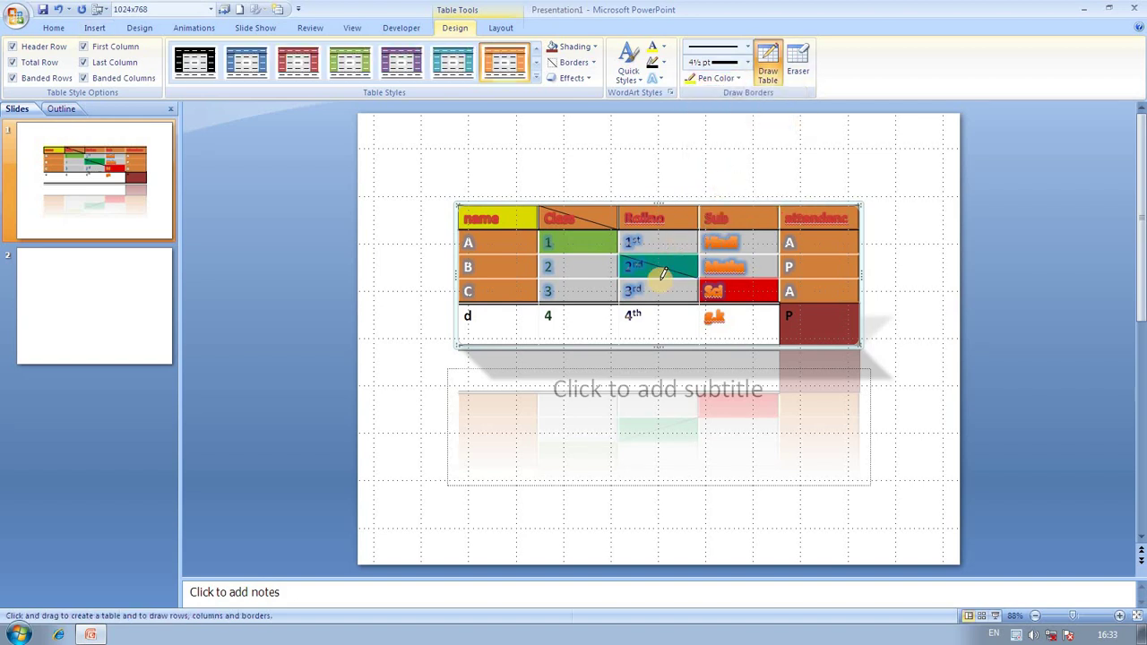
{"action": "left_click", "coordinate": [747, 63]}
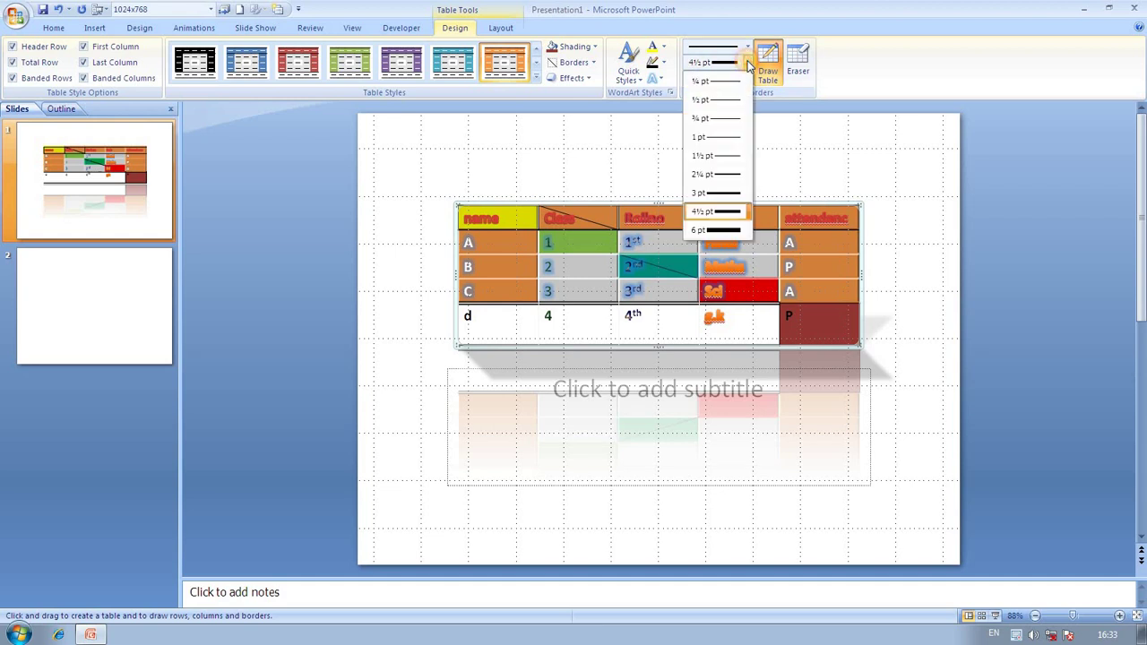
{"action": "left_click", "coordinate": [728, 215]}
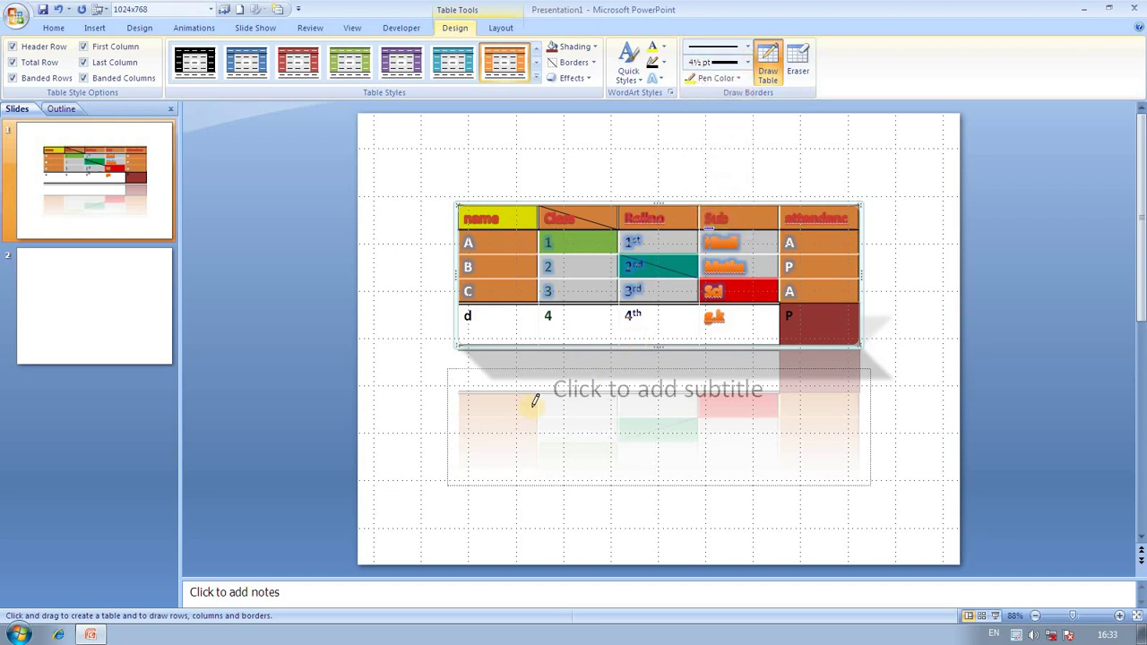
- Draw an empty table below the first one and switch the border pen to red
{"action": "left_click_drag", "start_coordinate": [786, 497], "coordinate": [526, 395]}
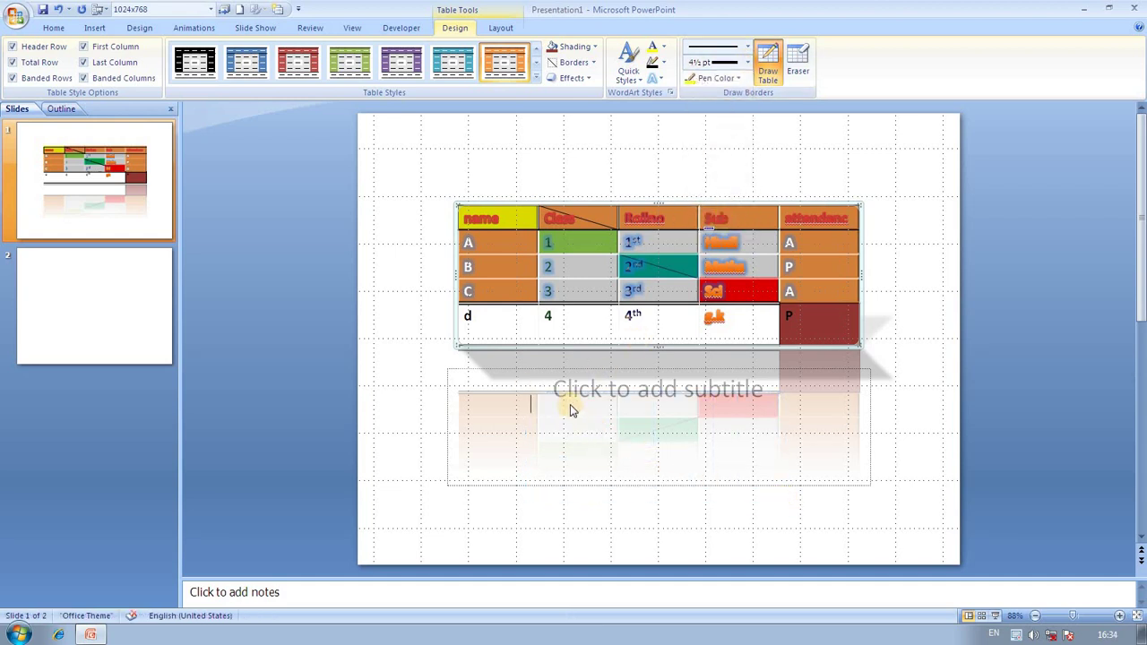
{"action": "left_click", "coordinate": [741, 78]}
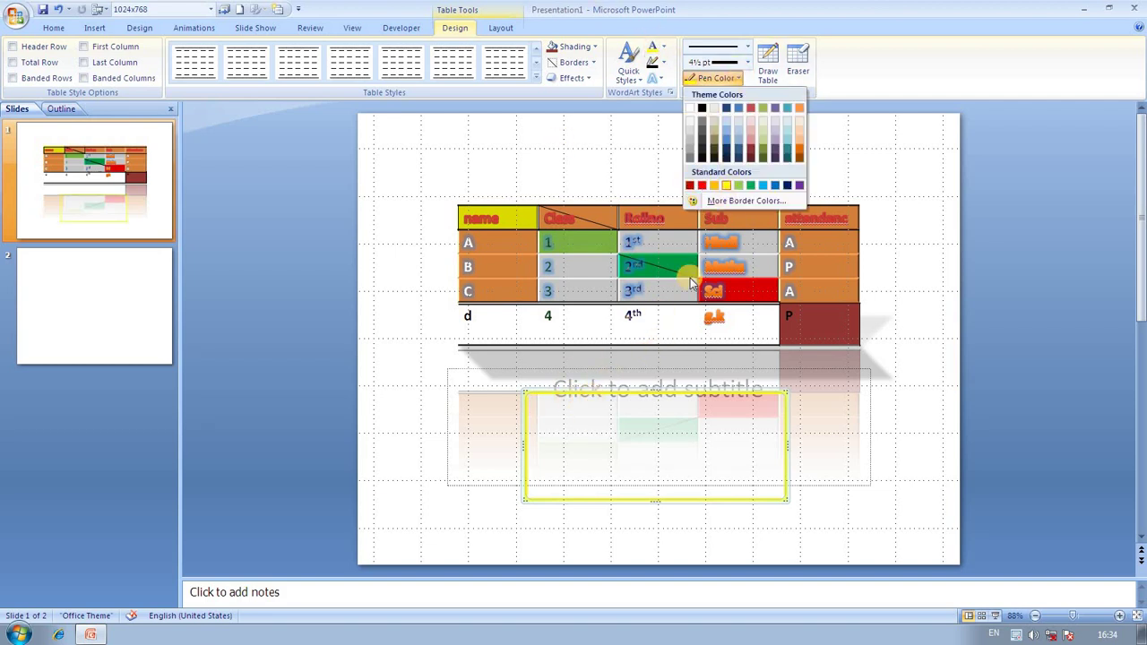
{"action": "left_click", "coordinate": [705, 186]}
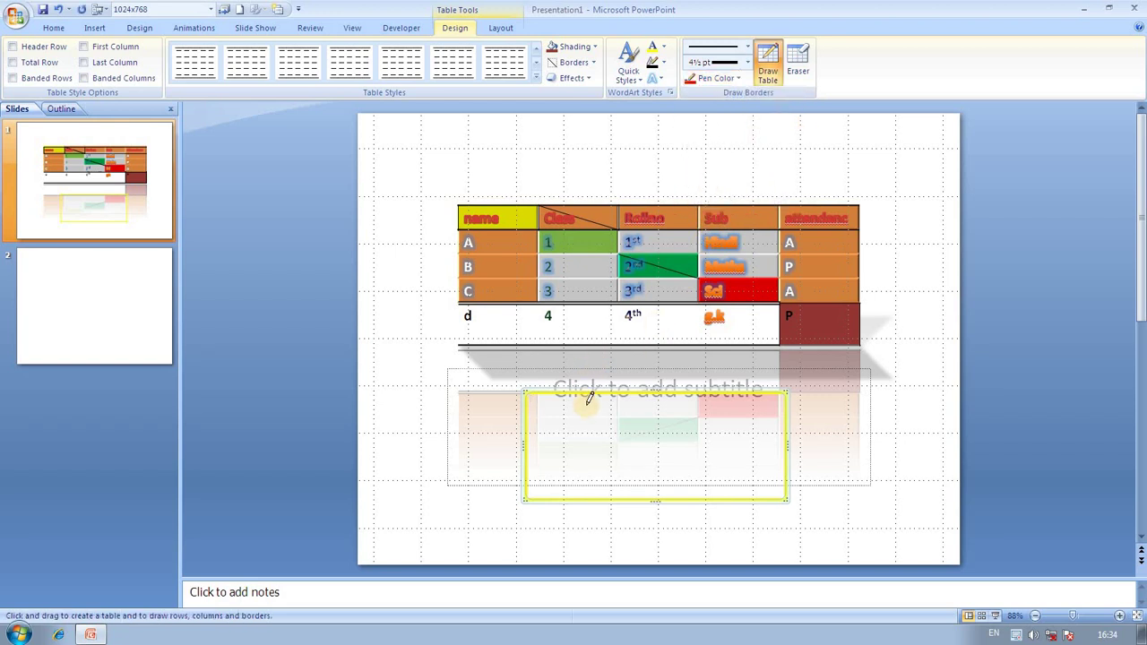
- Draw red vertical, horizontal and diagonal border lines inside the lower table
{"action": "left_click_drag", "start_coordinate": [585, 395], "coordinate": [585, 497]}
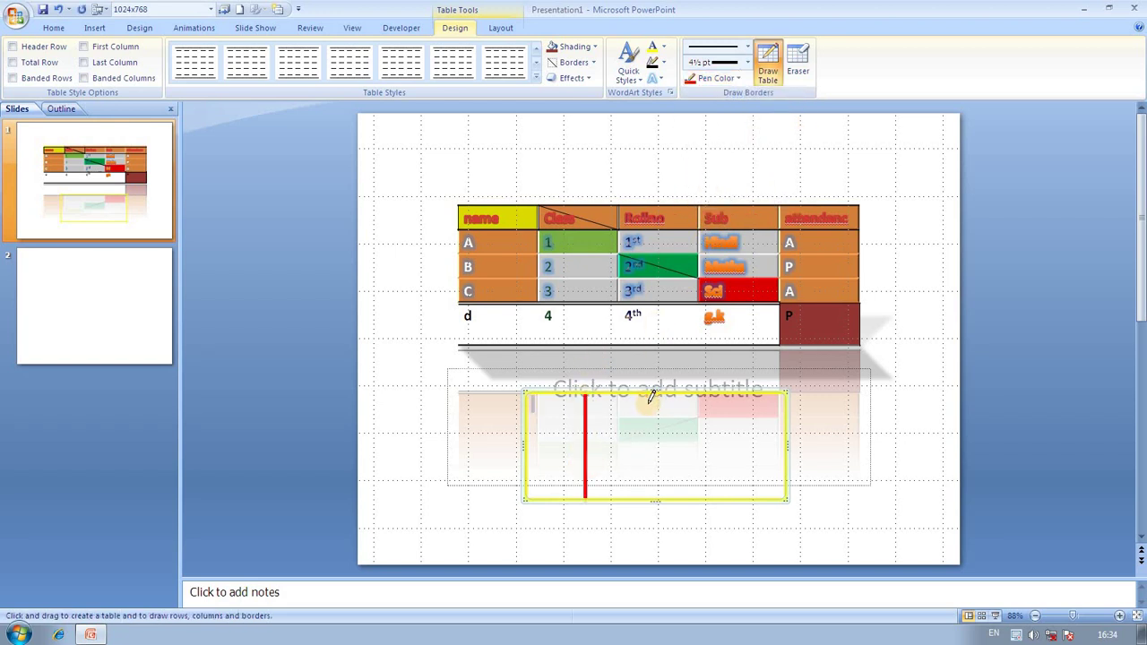
{"action": "left_click_drag", "start_coordinate": [731, 400], "coordinate": [659, 493]}
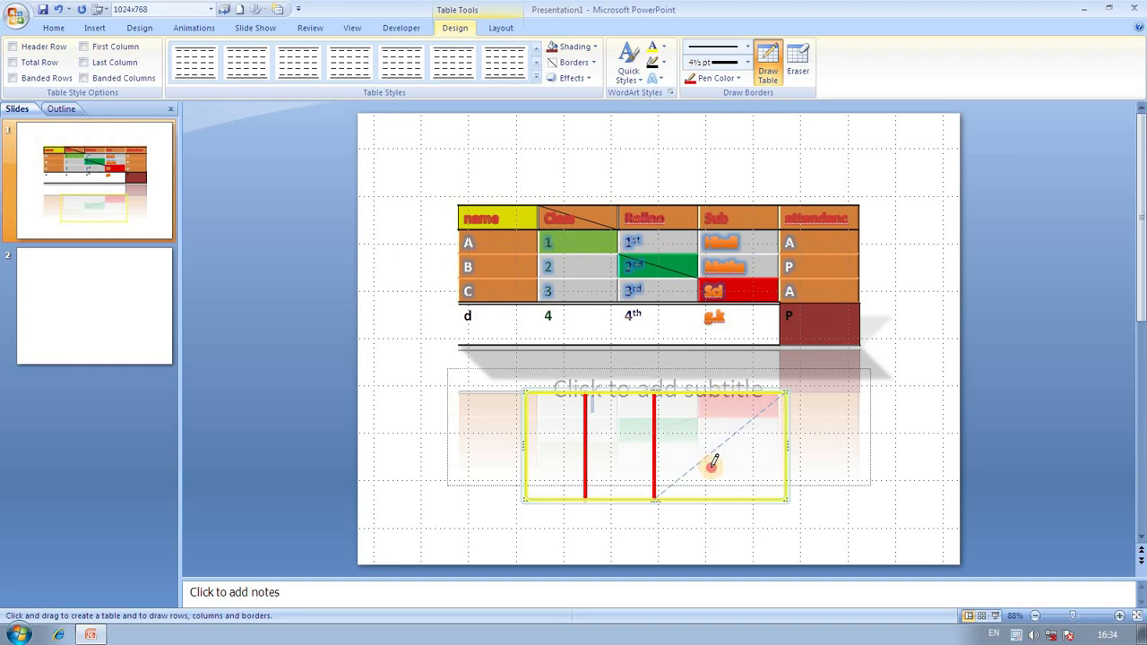
{"action": "left_click_drag", "start_coordinate": [584, 438], "coordinate": [773, 438]}
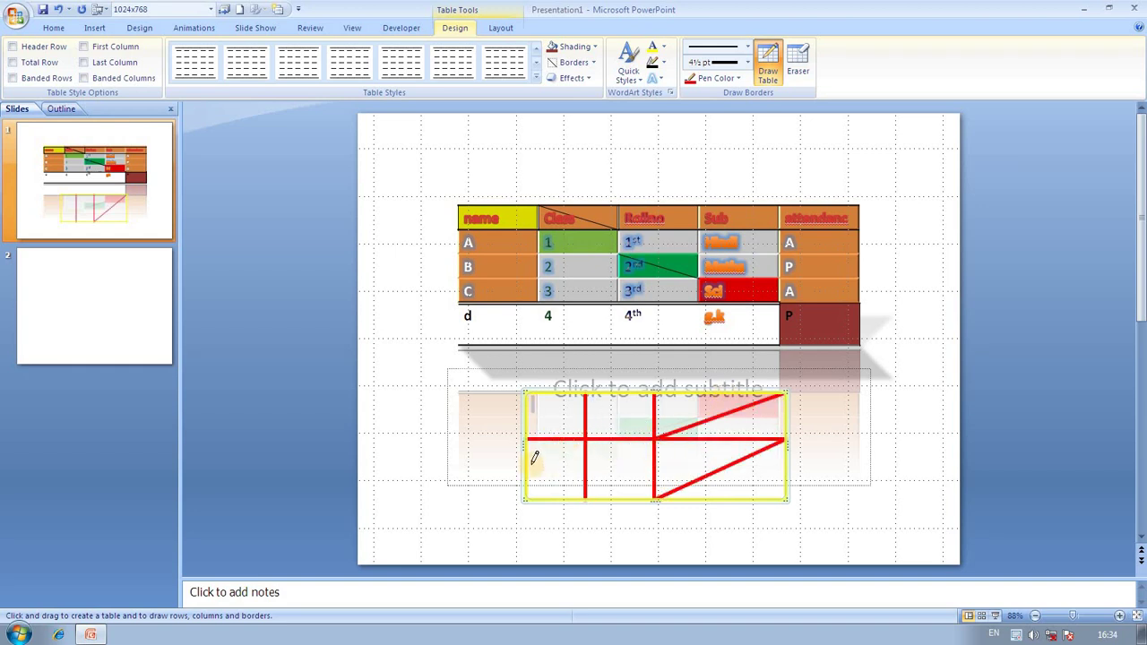
{"action": "left_click_drag", "start_coordinate": [534, 436], "coordinate": [585, 396]}
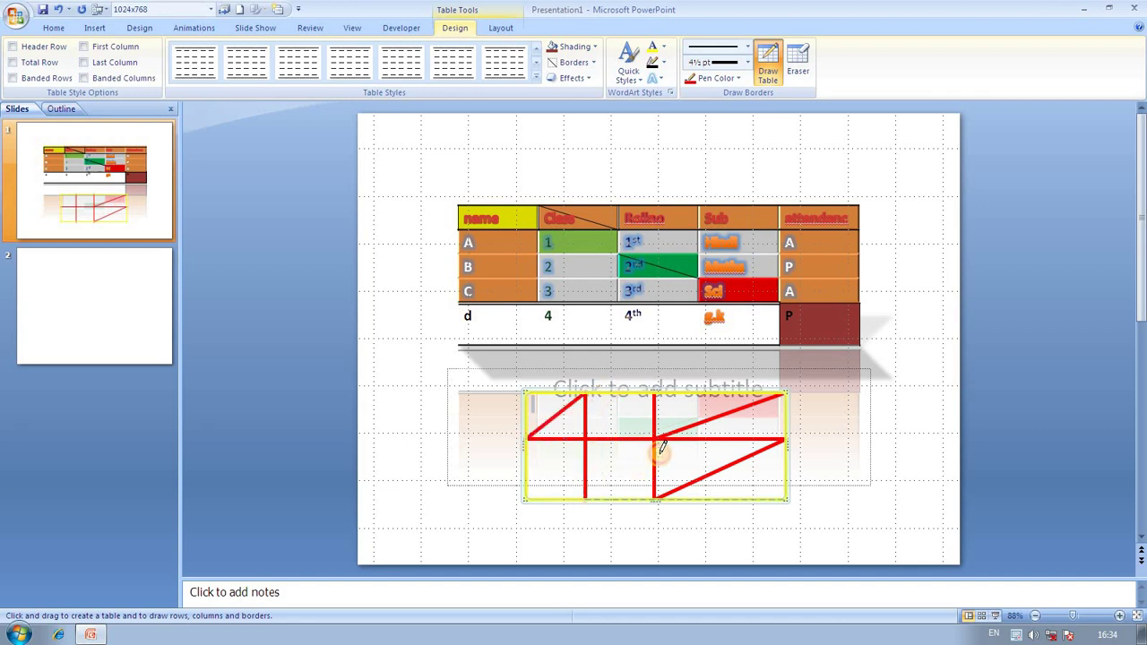
{"action": "left_click_drag", "start_coordinate": [594, 482], "coordinate": [658, 453]}
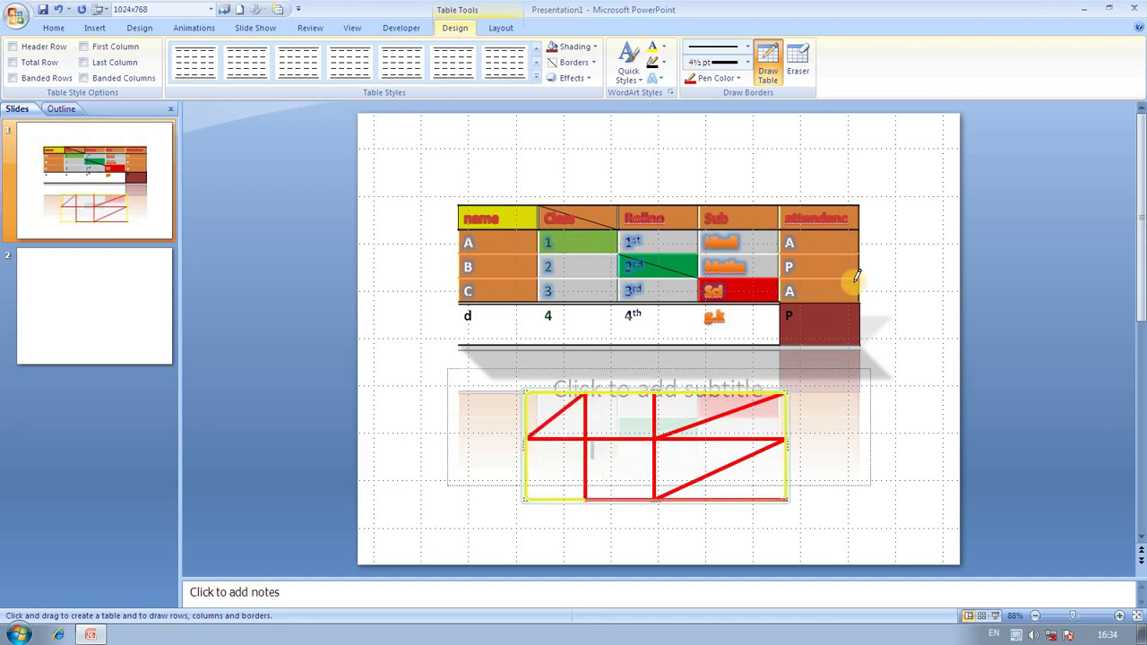
{"action": "left_click", "coordinate": [761, 71]}
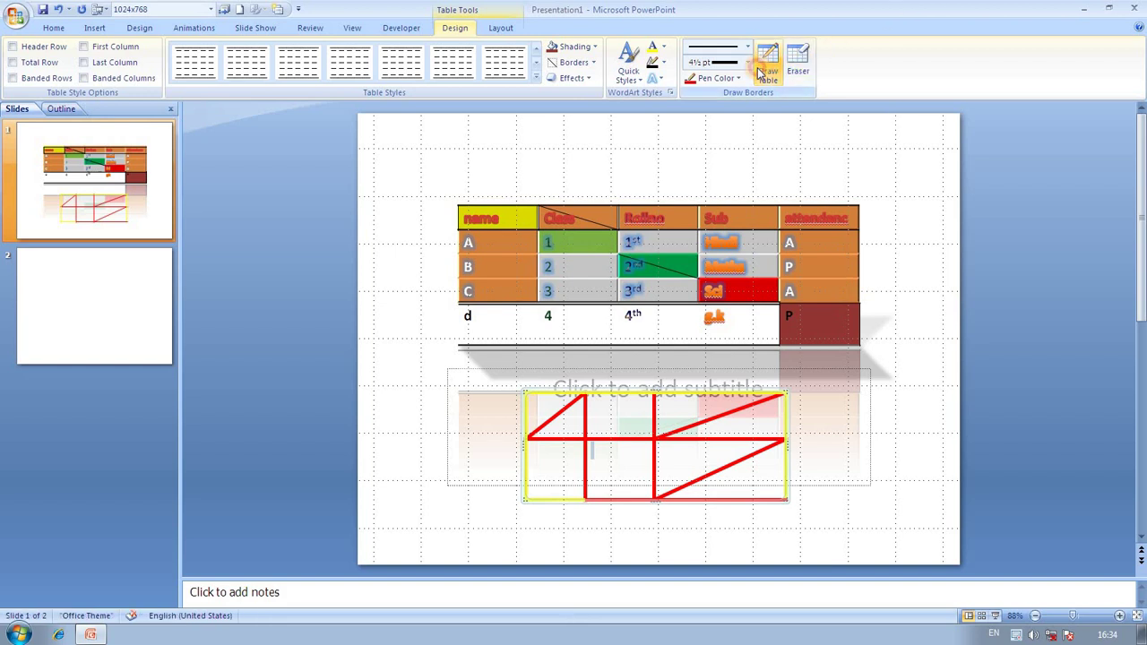
- Erase the lower table's extra red lines, keeping one vertical, one horizontal and one diagonal
{"action": "left_click", "coordinate": [121, 295]}
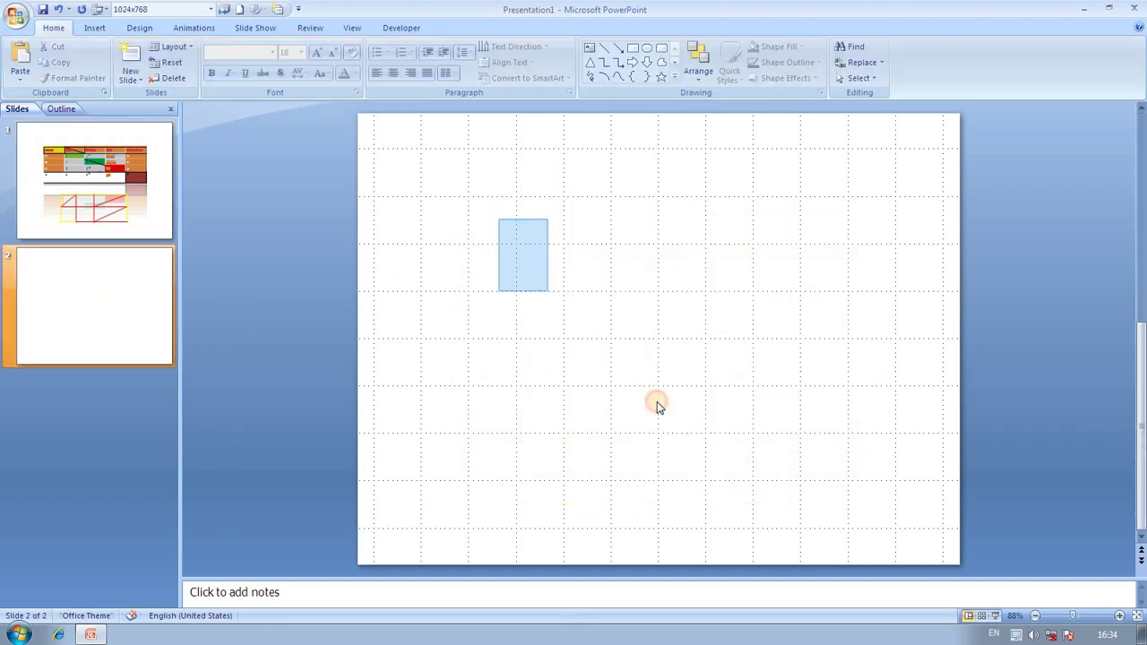
{"action": "left_click", "coordinate": [149, 187]}
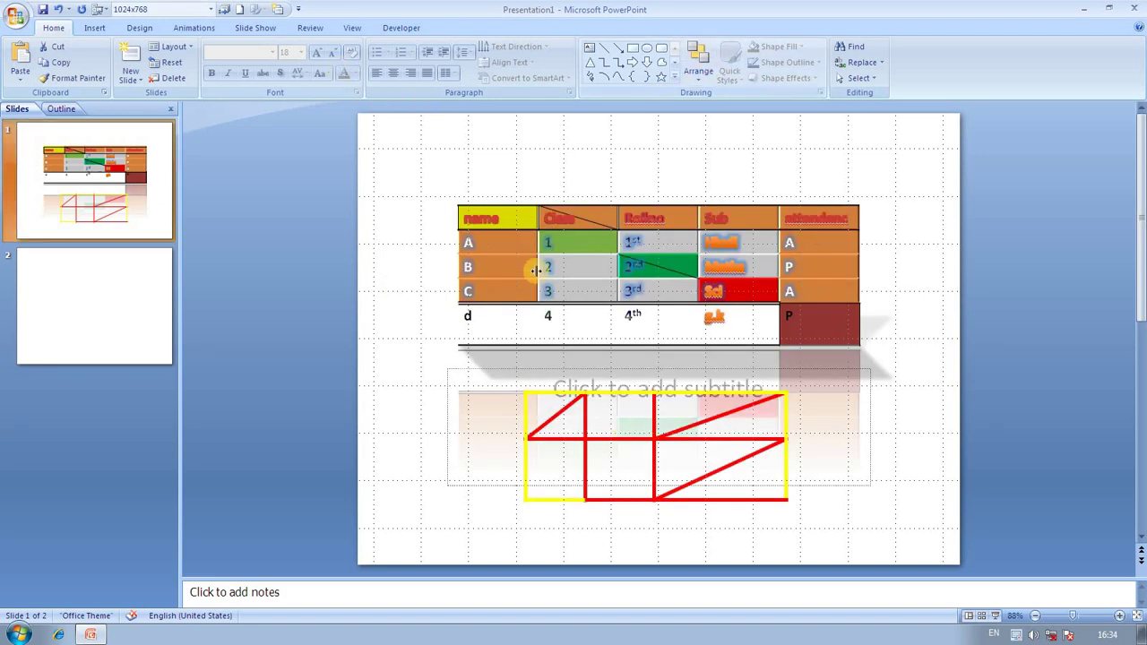
{"action": "left_click", "coordinate": [591, 418]}
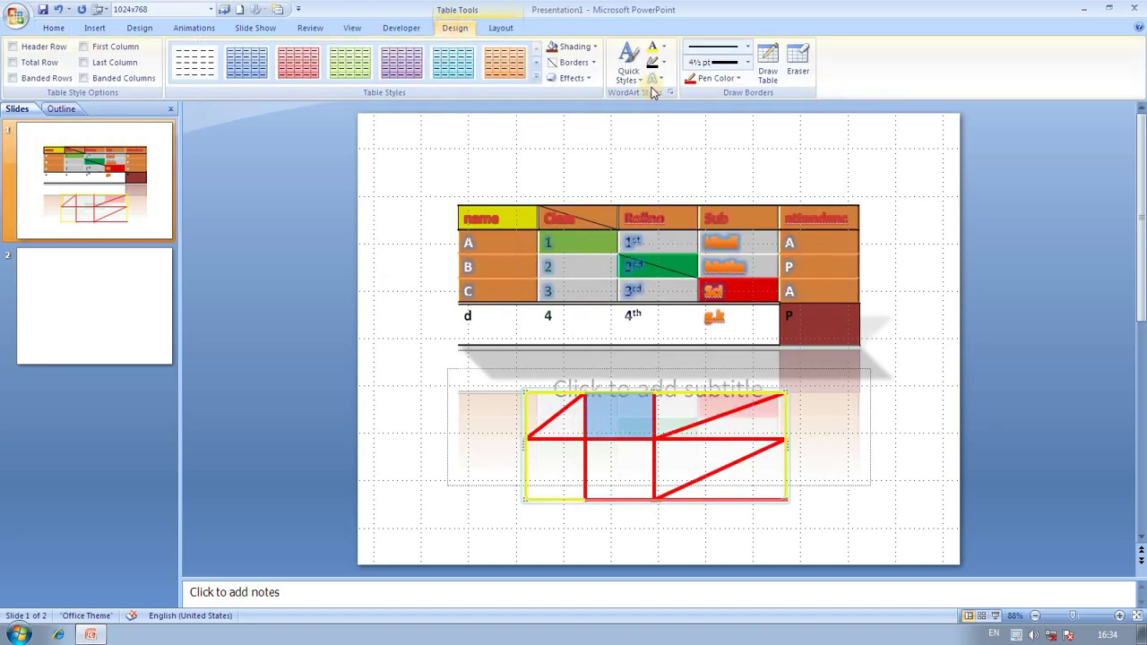
{"action": "left_click", "coordinate": [796, 64]}
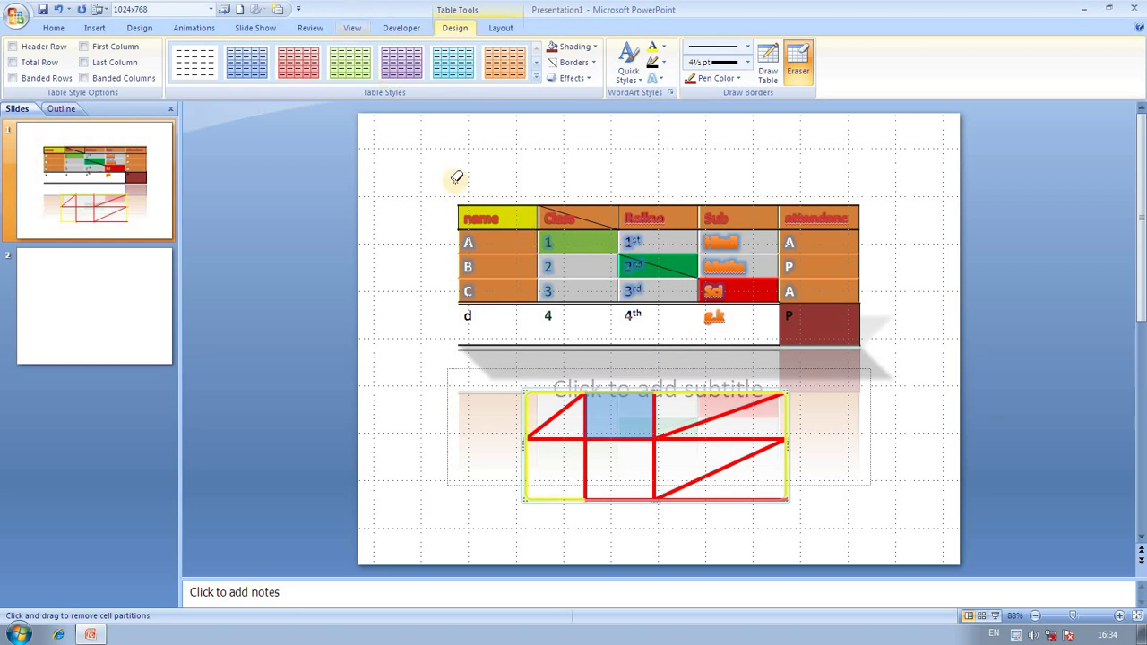
{"action": "left_click", "coordinate": [509, 202]}
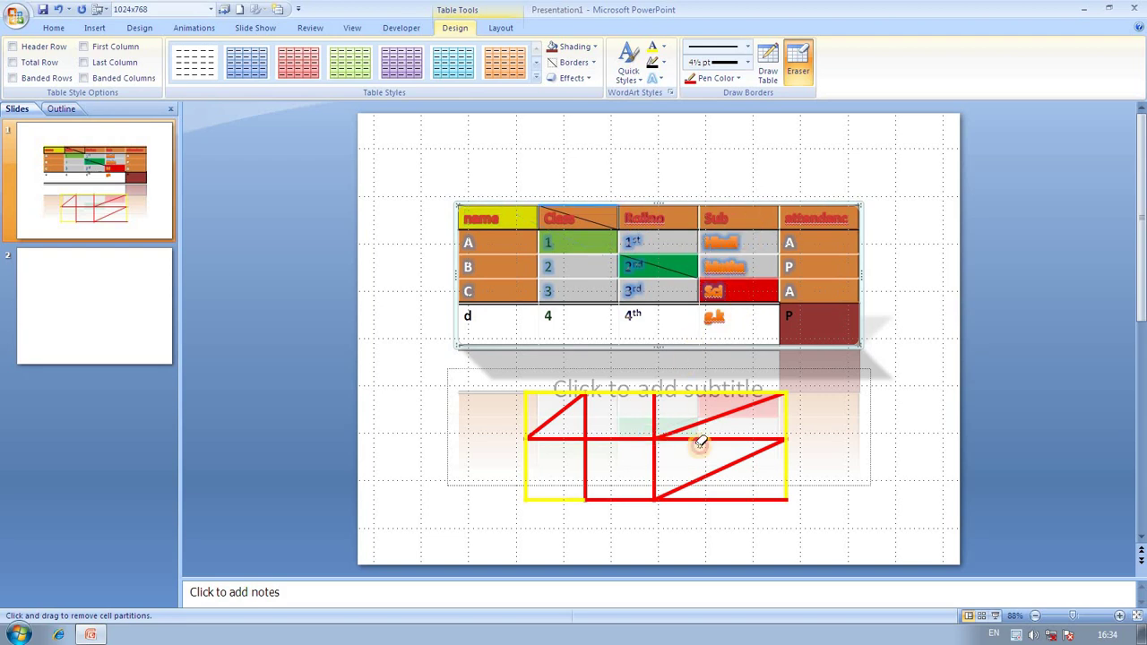
{"action": "mouse_move", "coordinate": [653, 401]}
{"action": "left_mouse_down"}
{"action": "mouse_move", "coordinate": [717, 425]}
{"action": "mouse_move", "coordinate": [679, 427]}
{"action": "left_mouse_up"}
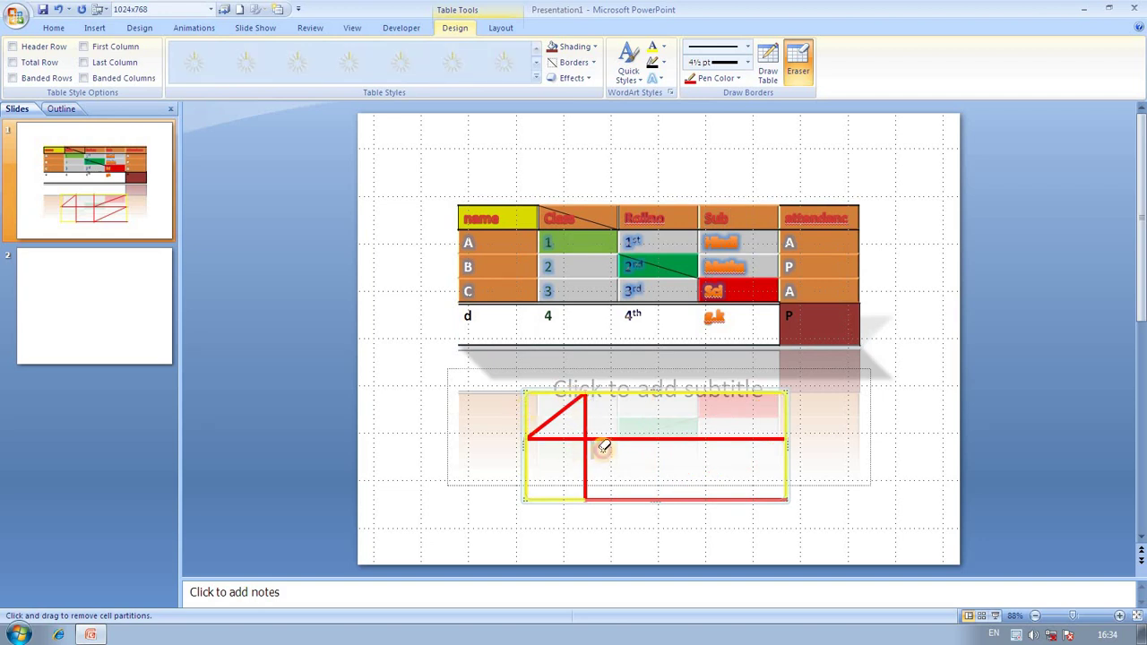
{"action": "left_click", "coordinate": [558, 418]}
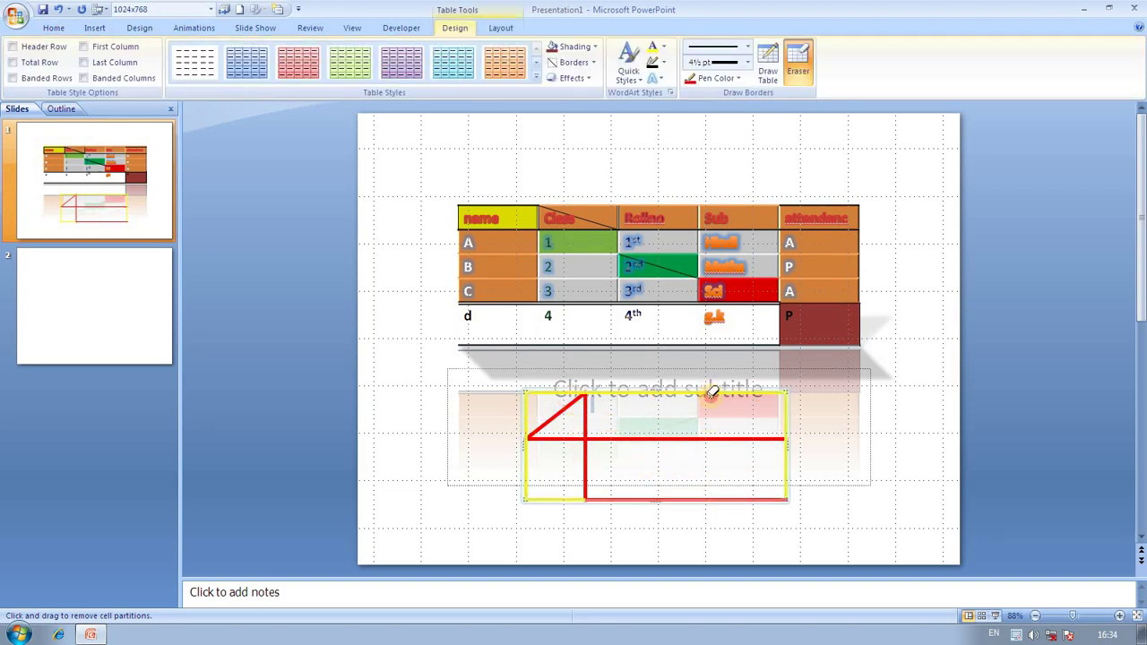
{"action": "key", "text": "Escape"}
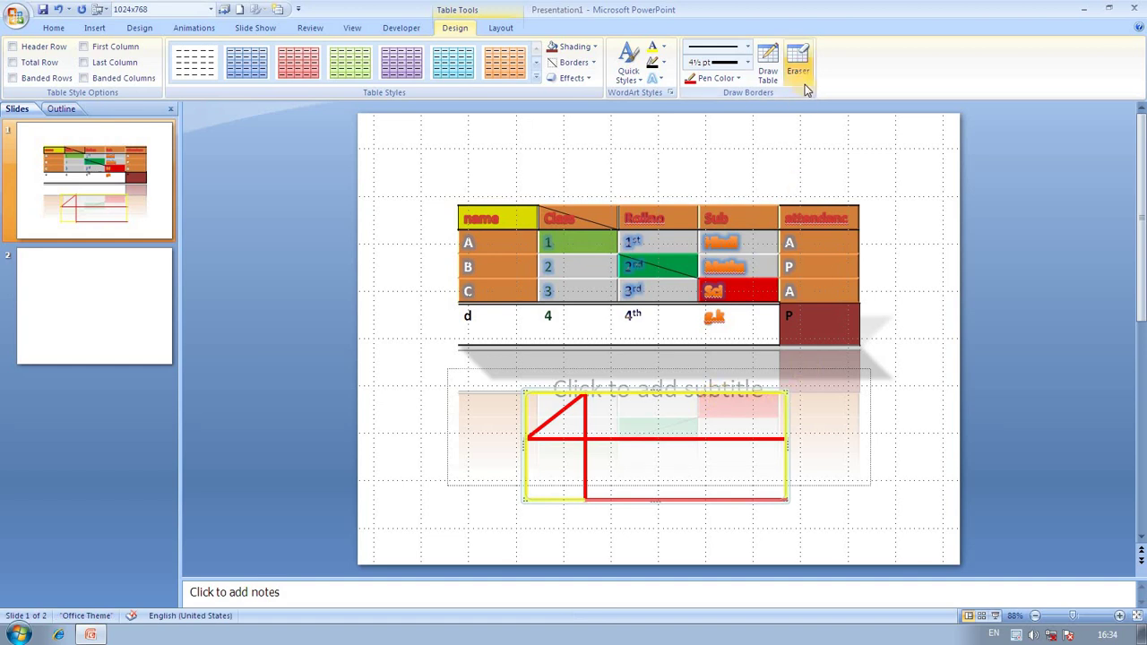
- Select the entire upper table using Select > Select Table on the Layout tab
{"action": "left_click", "coordinate": [502, 30]}
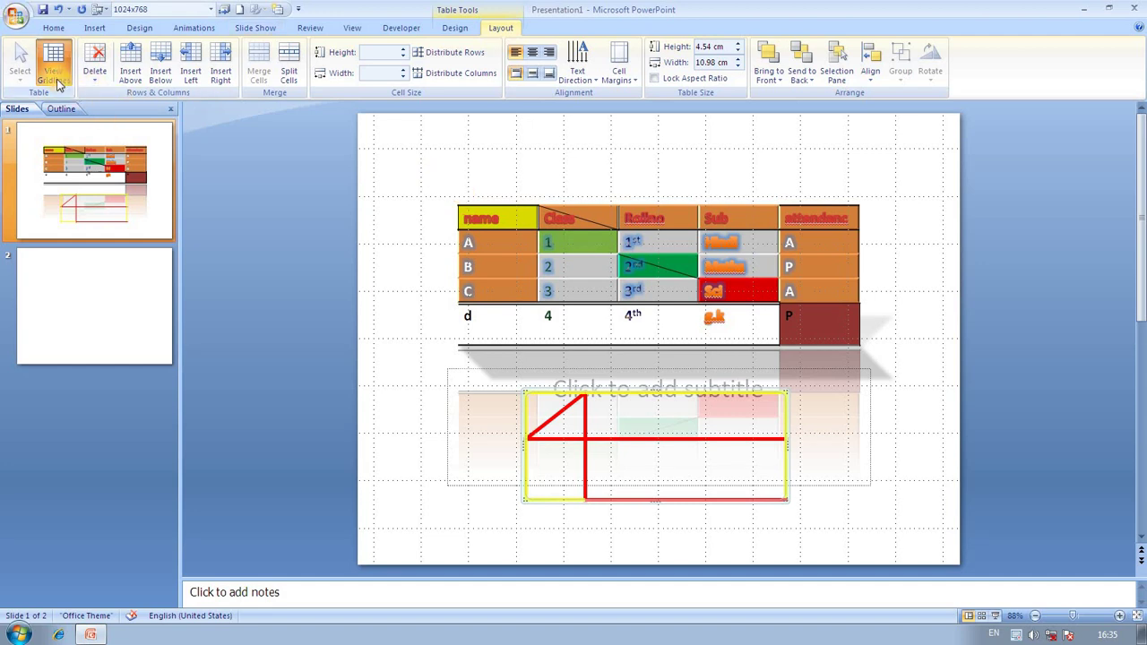
{"action": "left_click", "coordinate": [615, 179]}
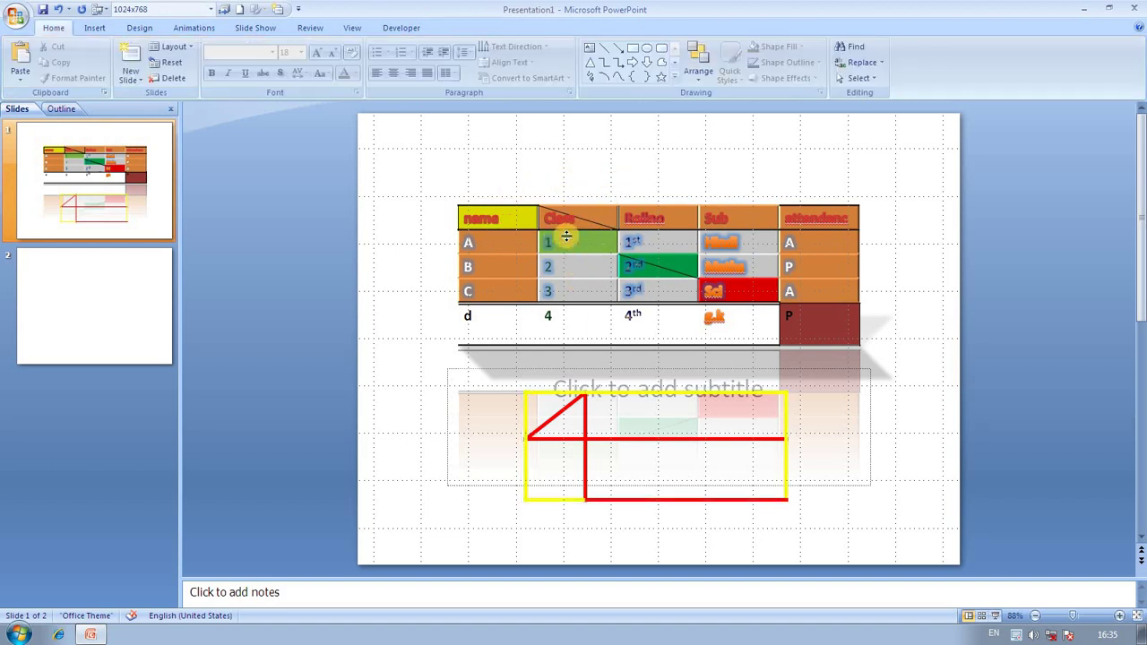
{"action": "left_click", "coordinate": [562, 225]}
{"action": "left_click", "coordinate": [499, 28]}
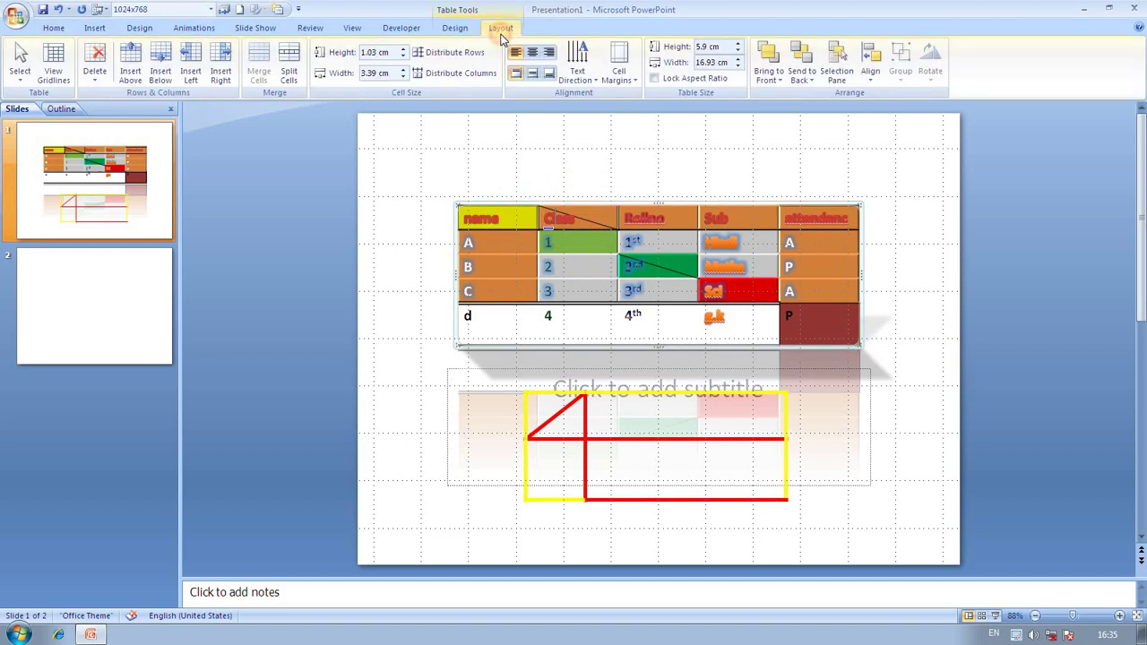
{"action": "left_click", "coordinate": [35, 78]}
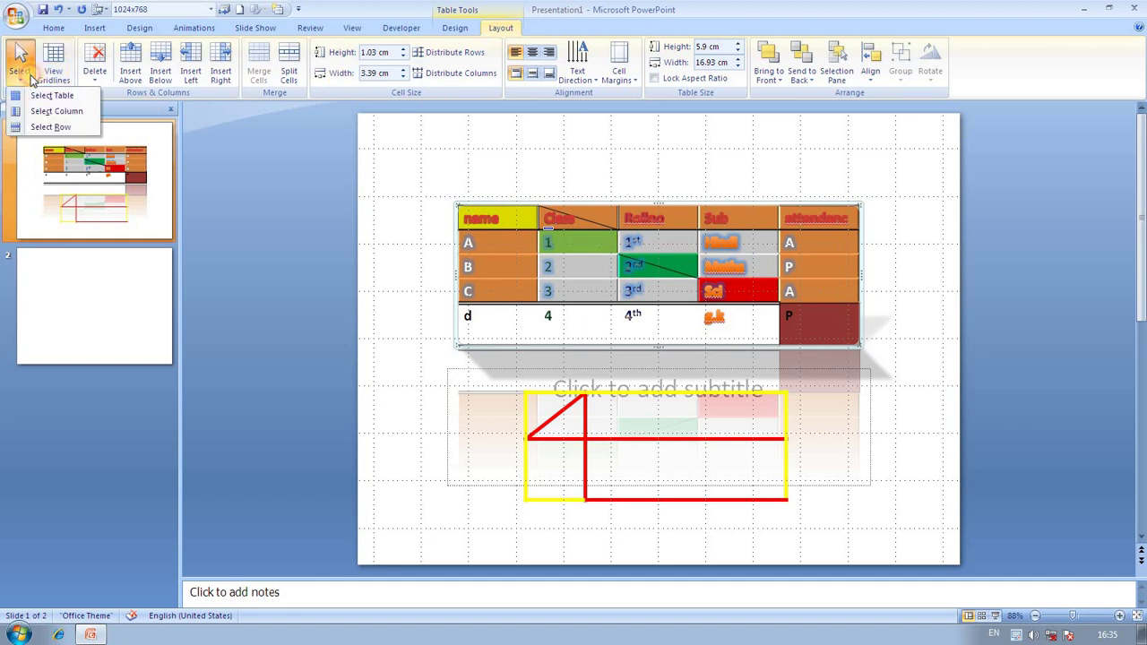
{"action": "left_click", "coordinate": [45, 96]}
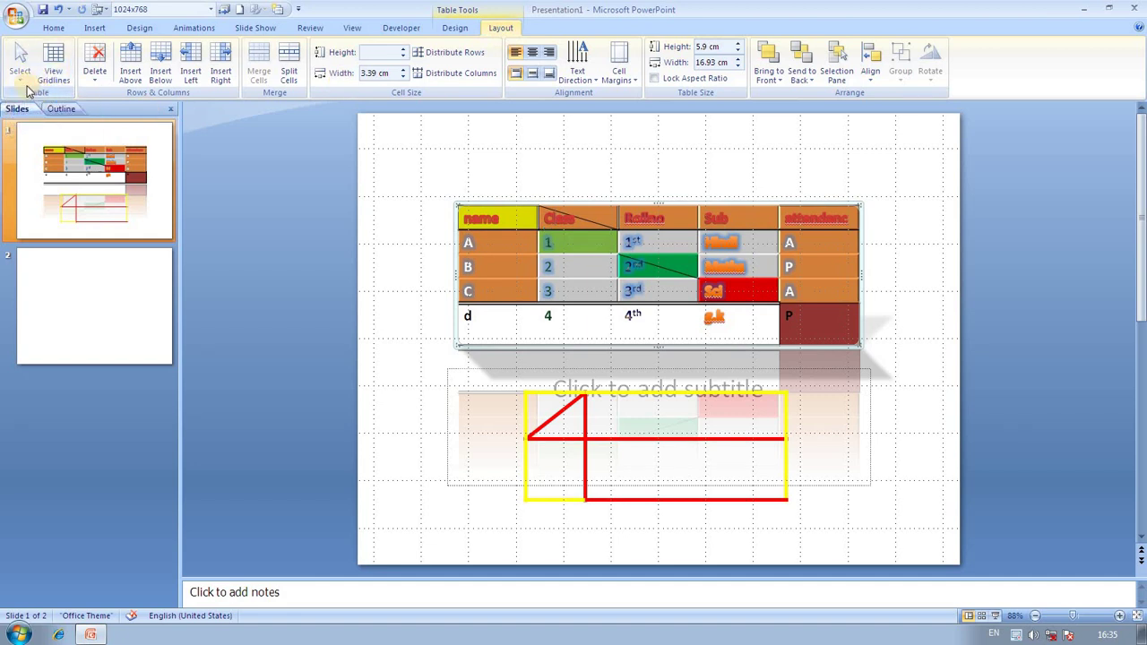
{"action": "left_click", "coordinate": [589, 240]}
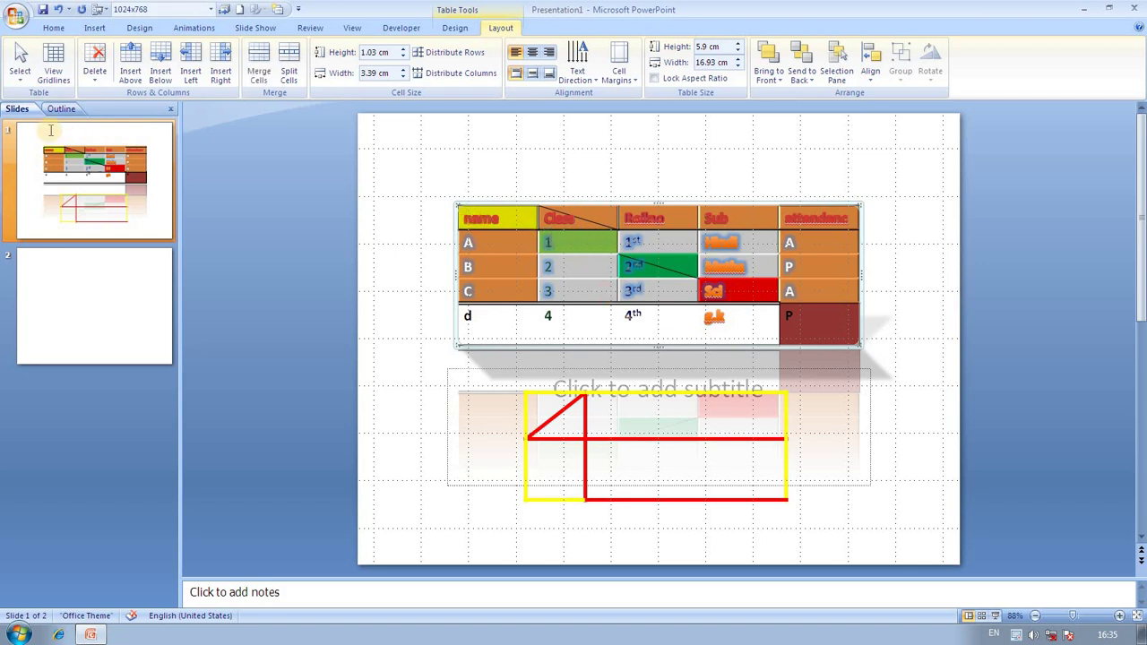
- Select the name-to-Sub columns, then the whole table, from the Select menu
{"action": "left_click_drag", "start_coordinate": [525, 228], "coordinate": [18, 84]}
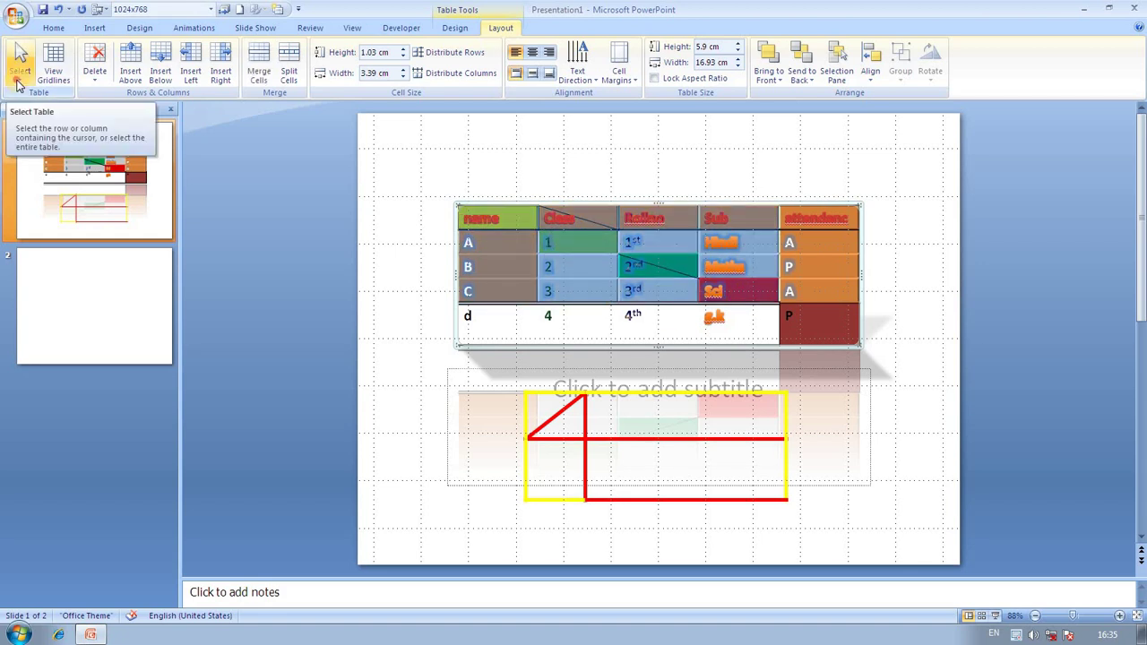
{"action": "left_click", "coordinate": [18, 83]}
{"action": "left_click", "coordinate": [57, 111]}
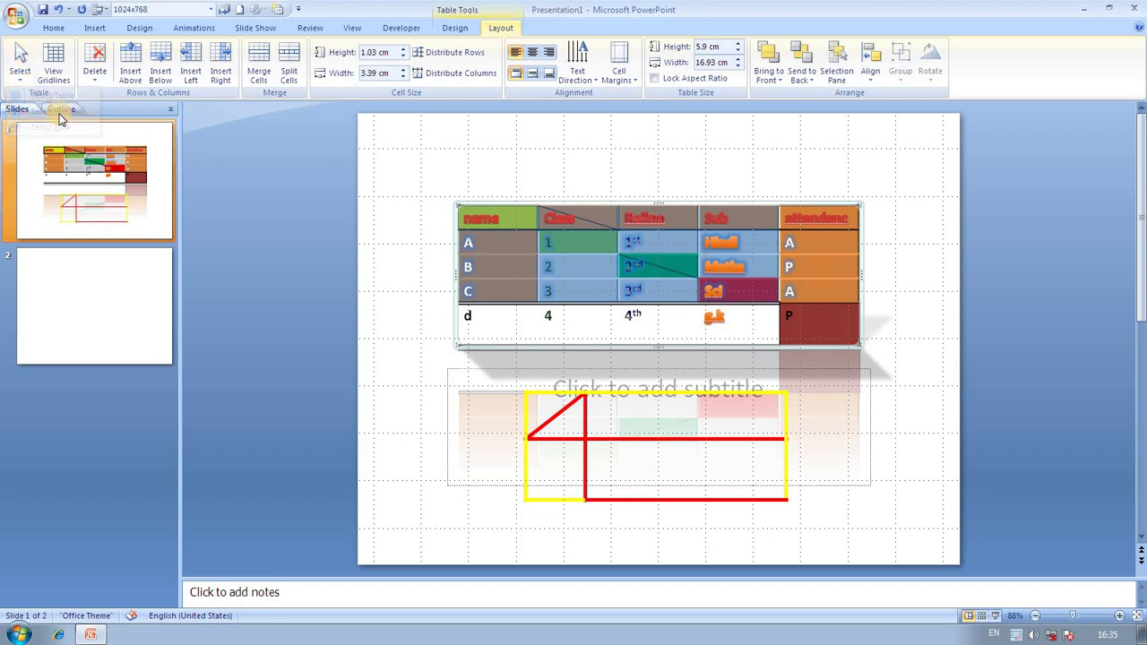
{"action": "left_click", "coordinate": [17, 71]}
{"action": "left_click", "coordinate": [57, 133]}
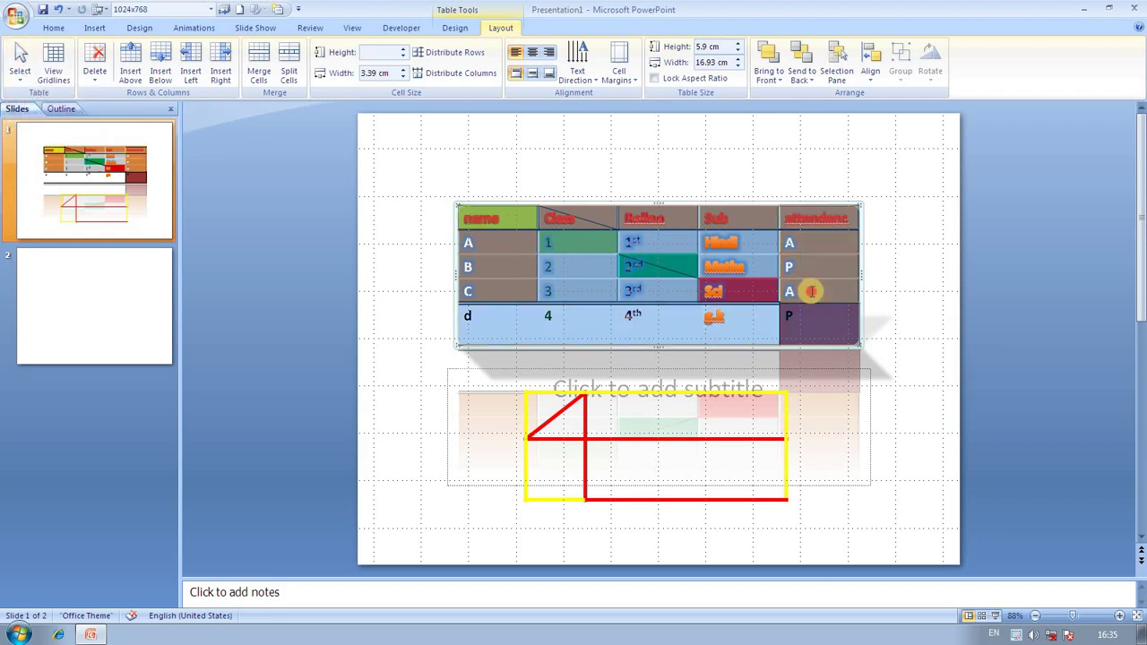
- Delete the attendance column, leaving a four-column table 13.55 cm wide
{"action": "left_click", "coordinate": [690, 334]}
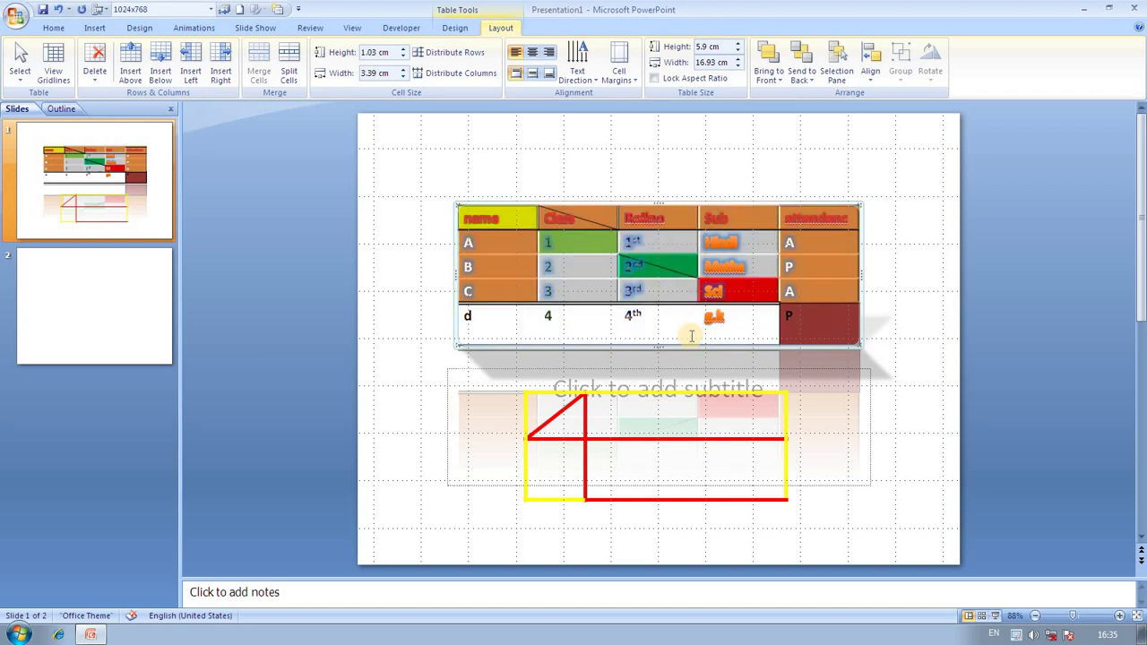
{"action": "left_click", "coordinate": [95, 79]}
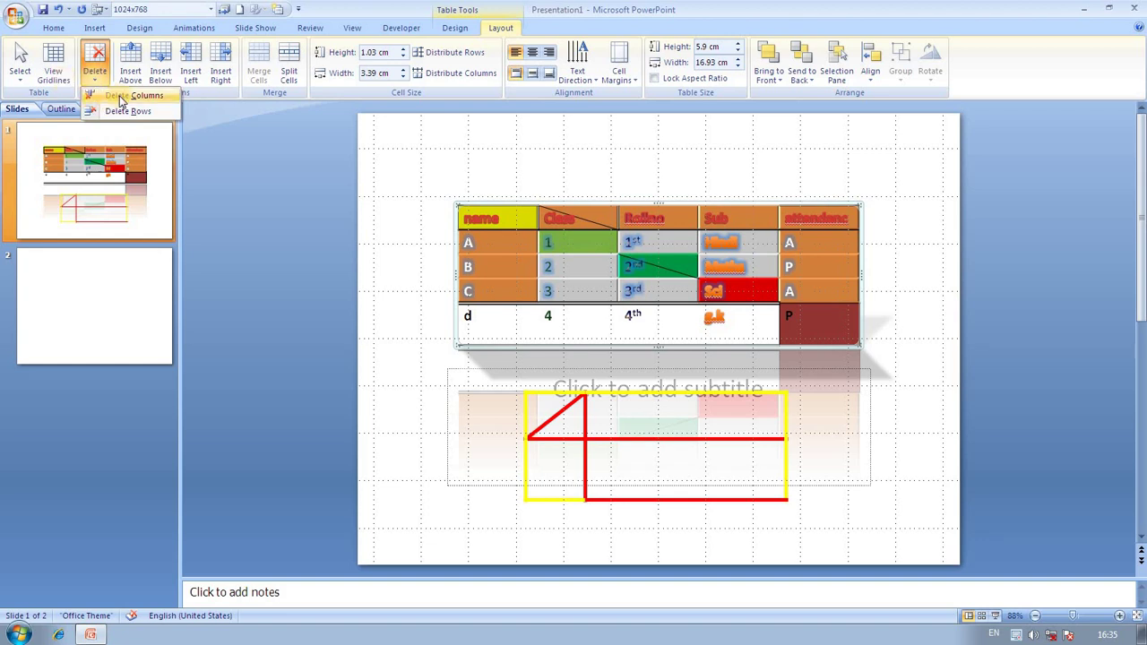
{"action": "left_click", "coordinate": [120, 97]}
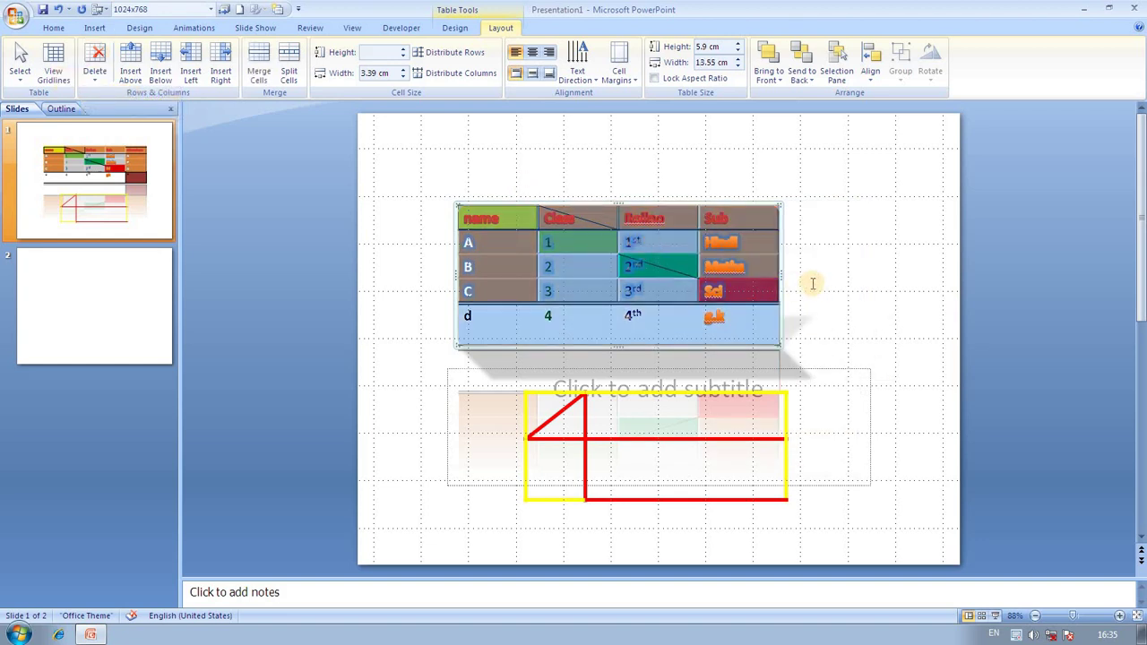
{"action": "left_click", "coordinate": [99, 85]}
{"action": "left_click", "coordinate": [420, 243]}
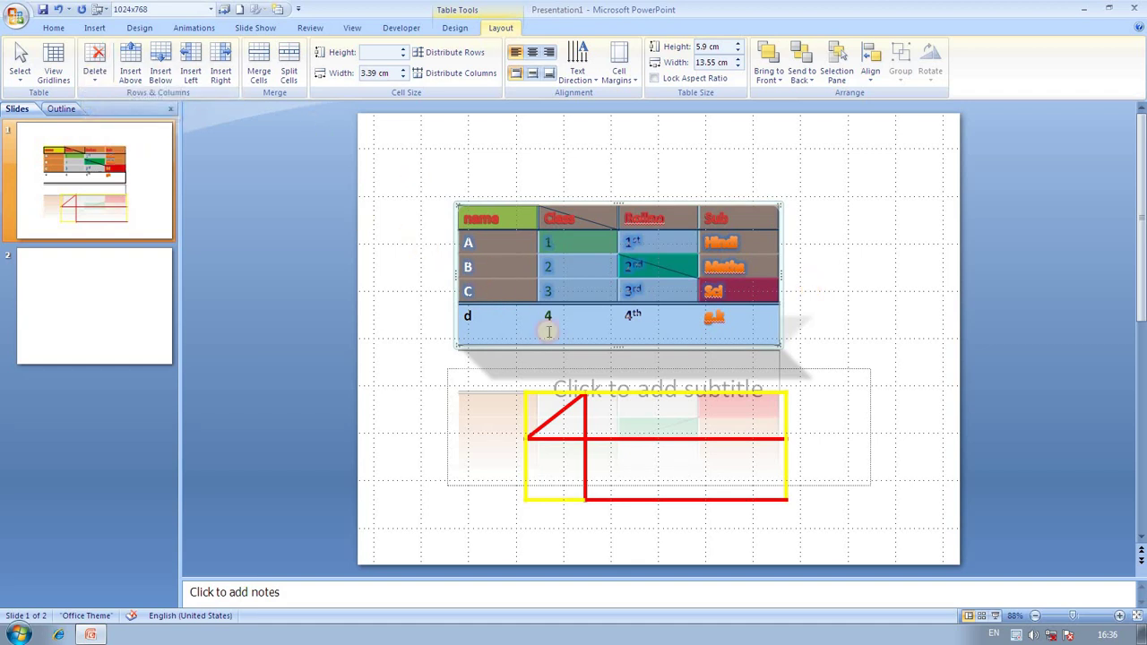
{"action": "left_click", "coordinate": [502, 293]}
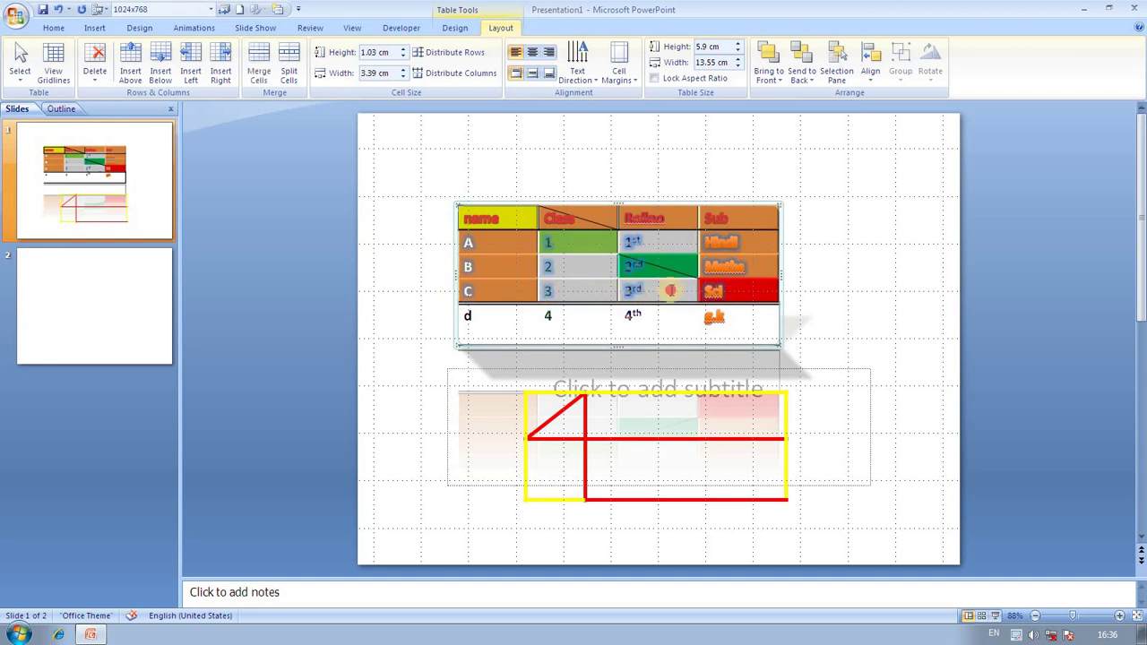
- Delete row C from the upper table
{"action": "left_click", "coordinate": [453, 291]}
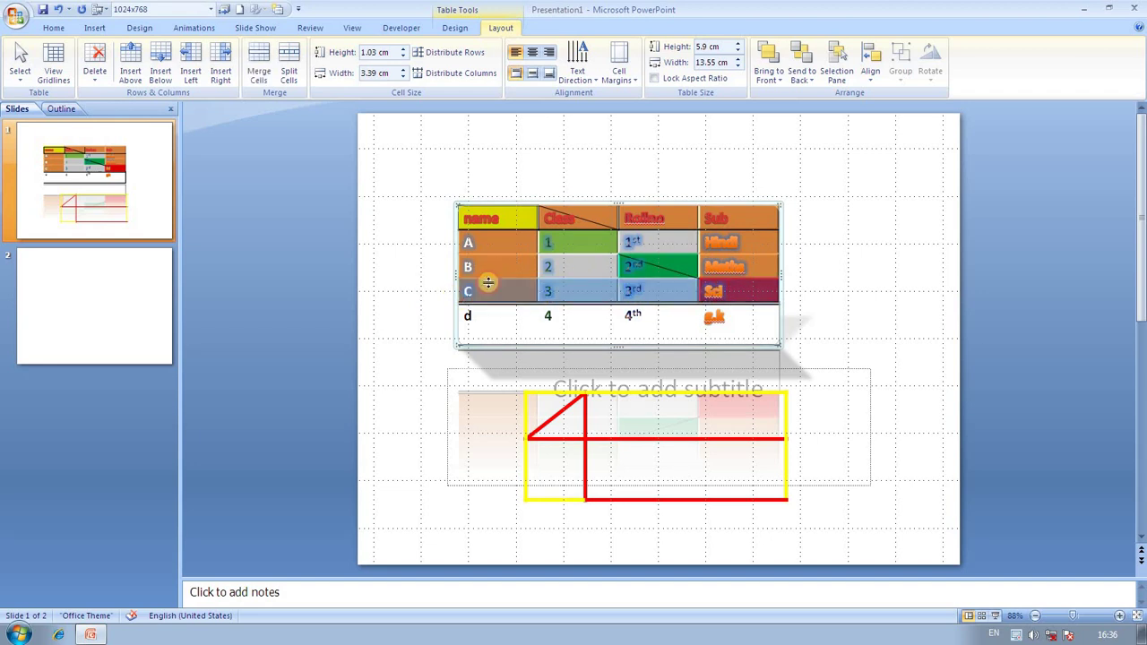
{"action": "left_click", "coordinate": [100, 78]}
{"action": "left_click", "coordinate": [127, 109]}
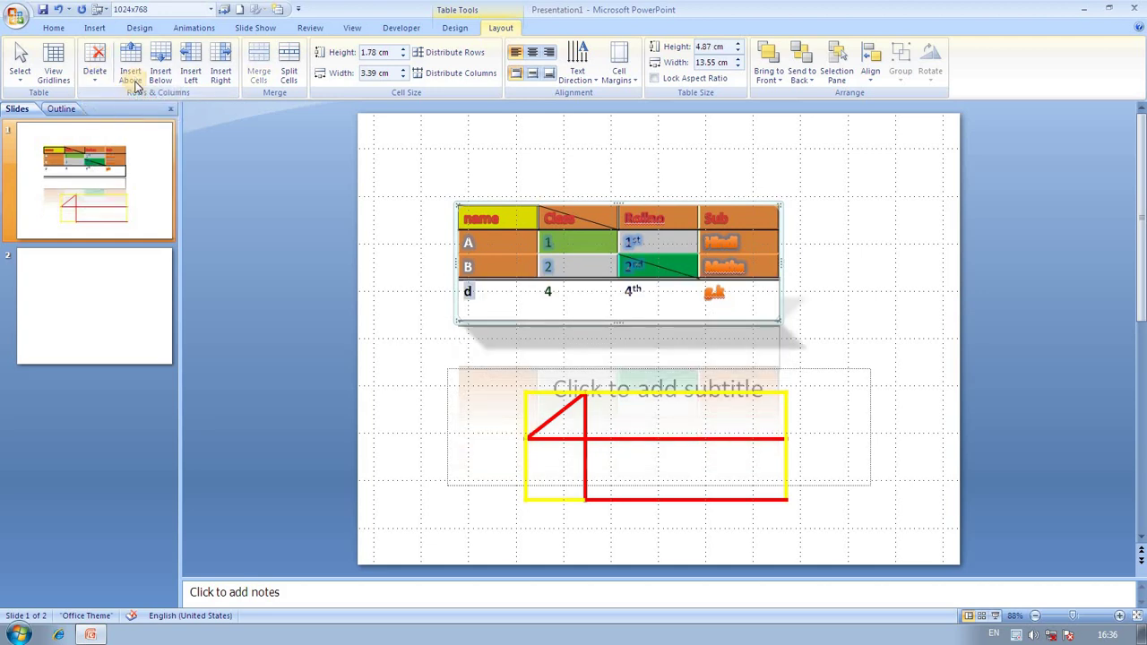
- Insert empty rows above and below, plus new columns to the left and right
{"action": "left_click", "coordinate": [132, 79]}
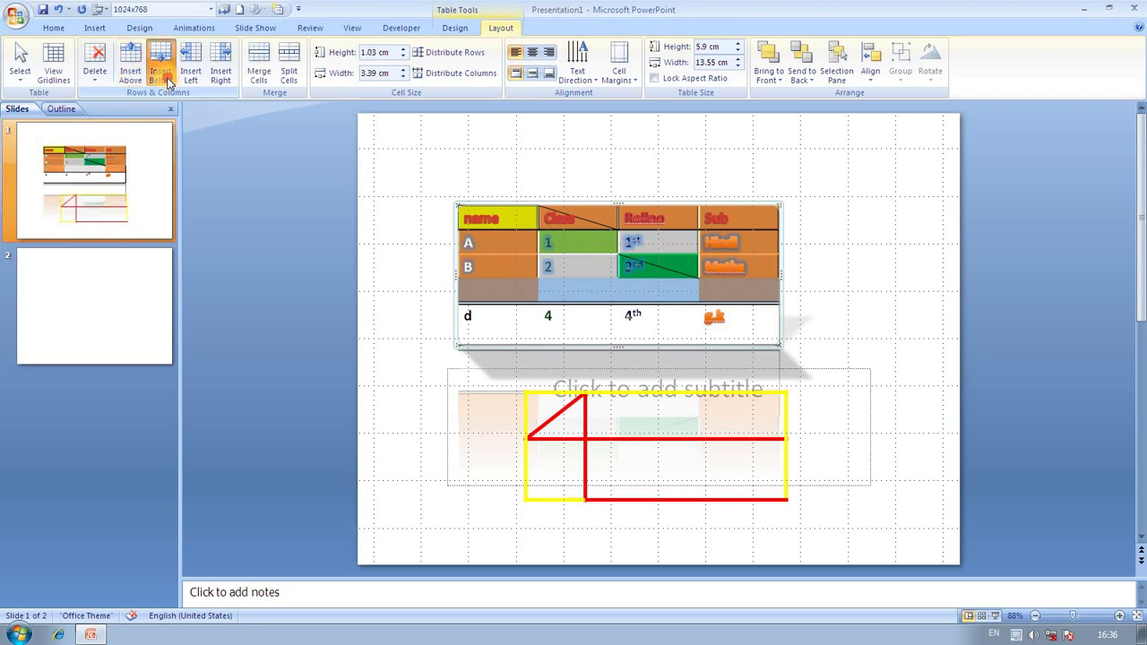
{"action": "left_click", "coordinate": [162, 77]}
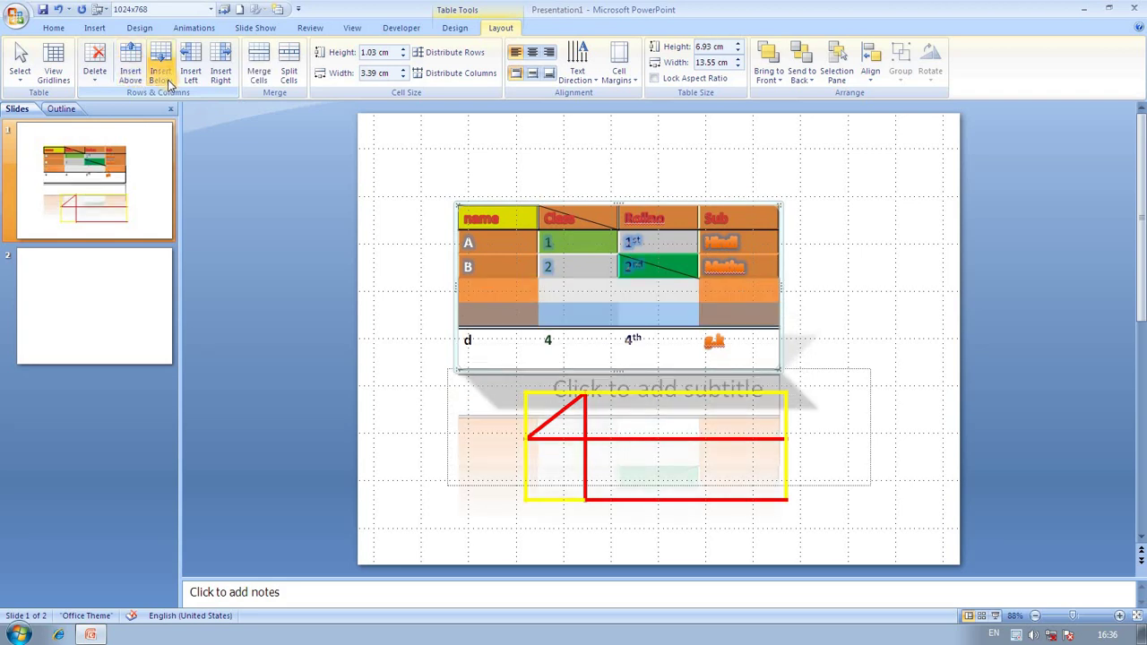
{"action": "left_click", "coordinate": [193, 78]}
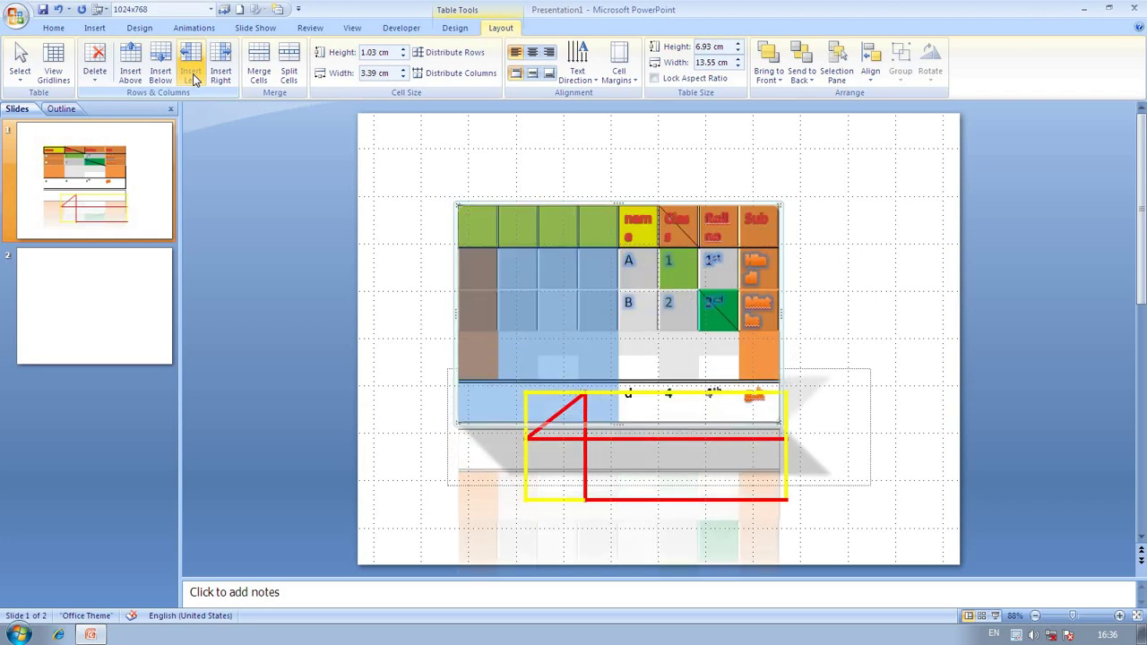
{"action": "left_click", "coordinate": [224, 78]}
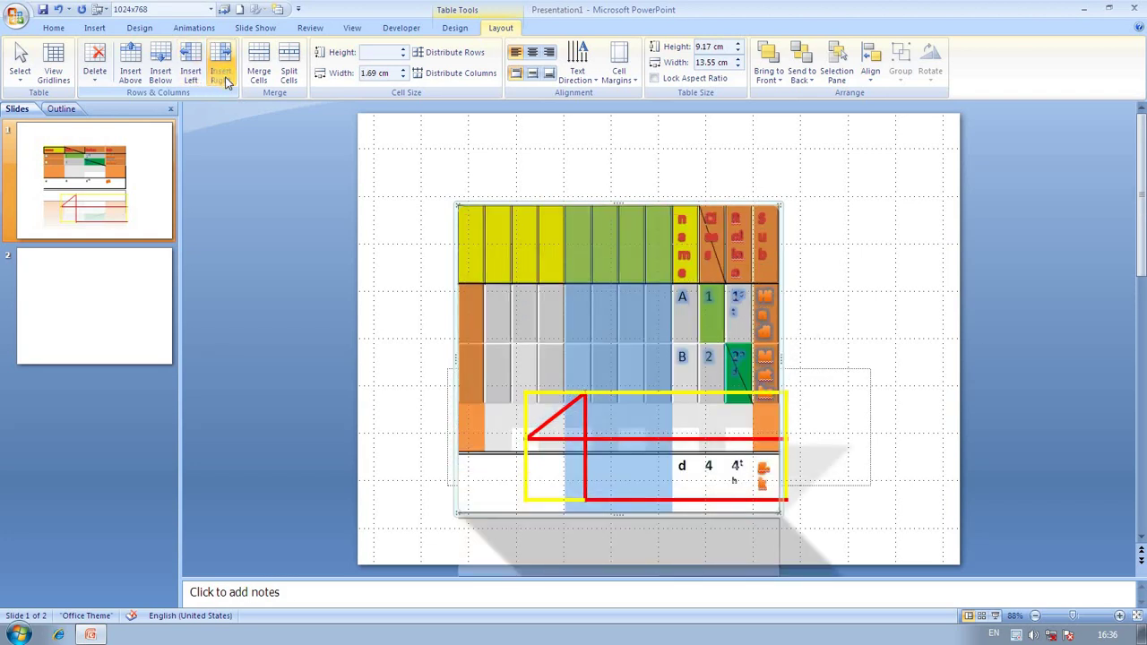
- Merge several selected top-row cells into one
{"action": "left_click", "coordinate": [513, 235]}
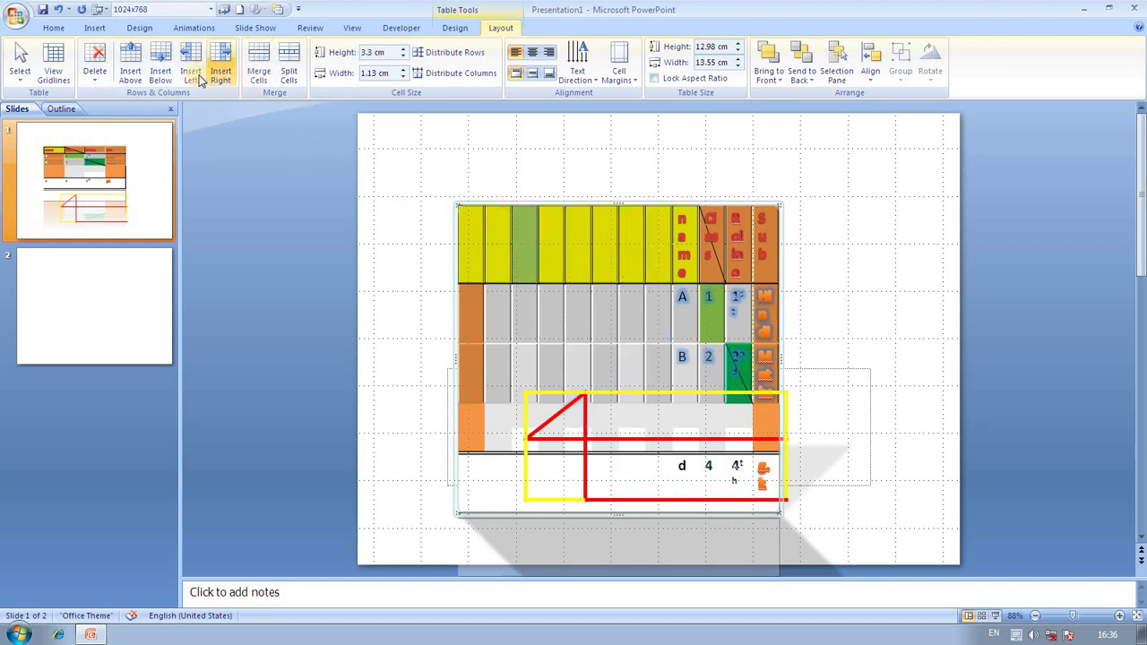
{"action": "left_click", "coordinate": [642, 256], "text": "shift"}
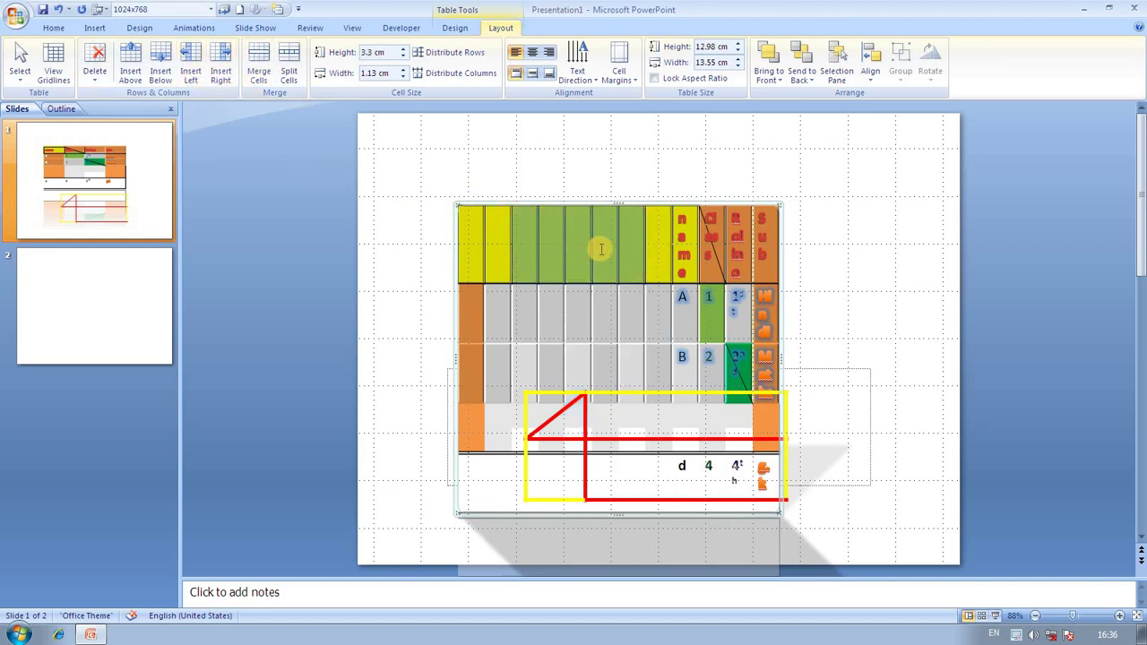
{"action": "left_click", "coordinate": [258, 76]}
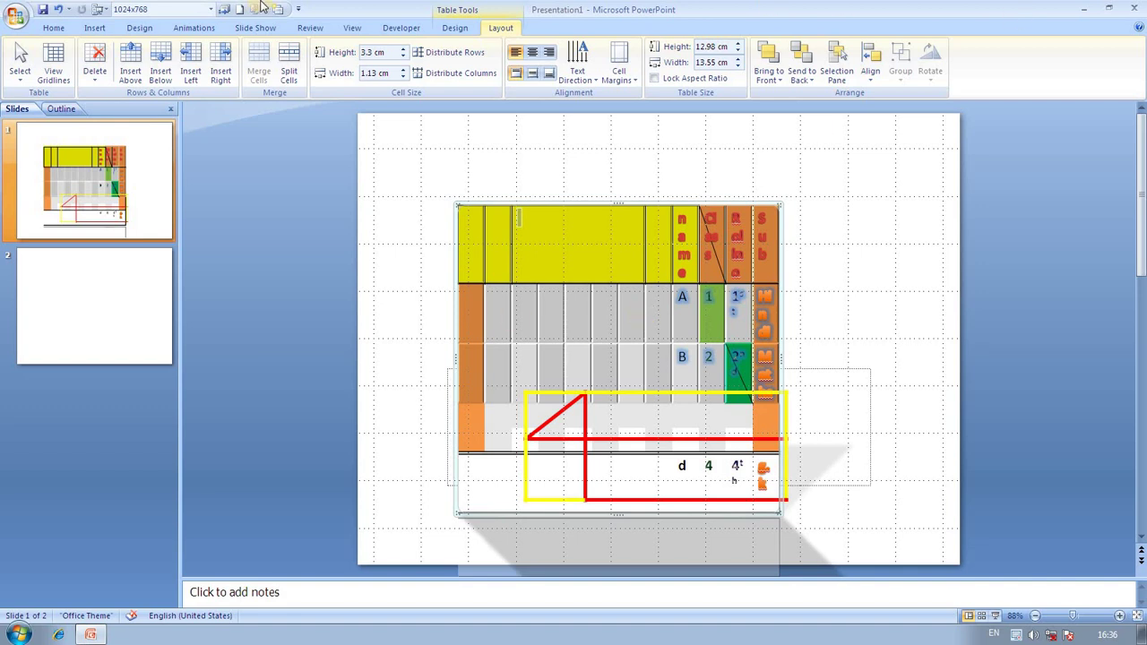
- Split the second-row cell into 6 narrow columns
{"action": "left_click", "coordinate": [482, 340]}
{"action": "left_click", "coordinate": [289, 79]}
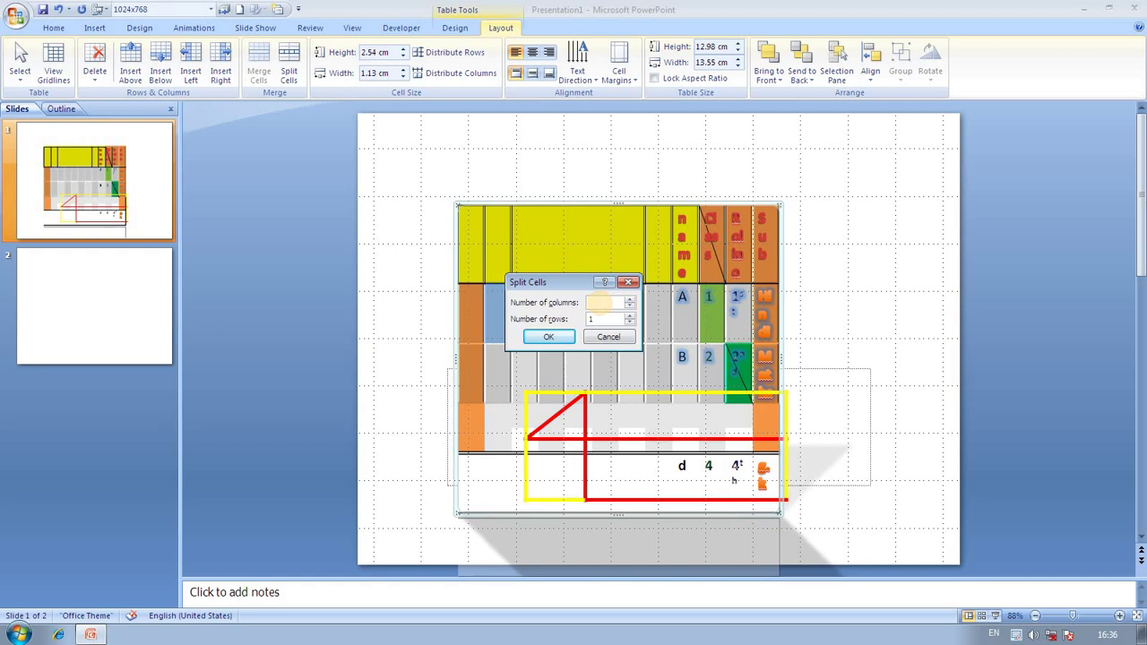
{"action": "type", "text": "6"}
{"action": "left_click", "coordinate": [562, 336]}
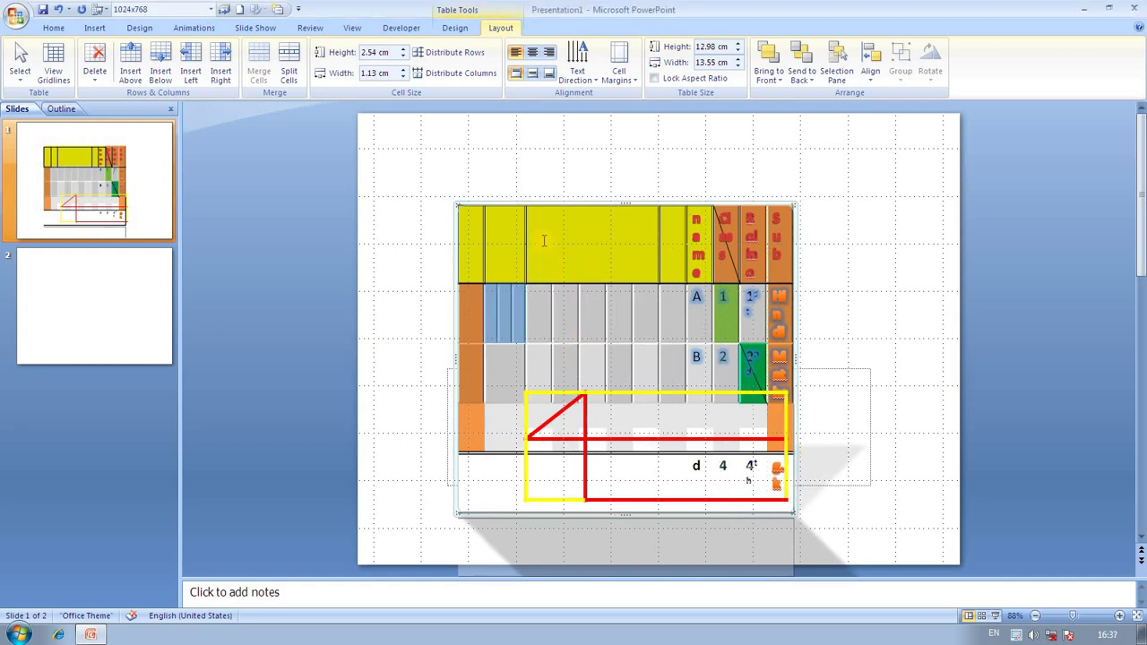
{"action": "left_click", "coordinate": [506, 323]}
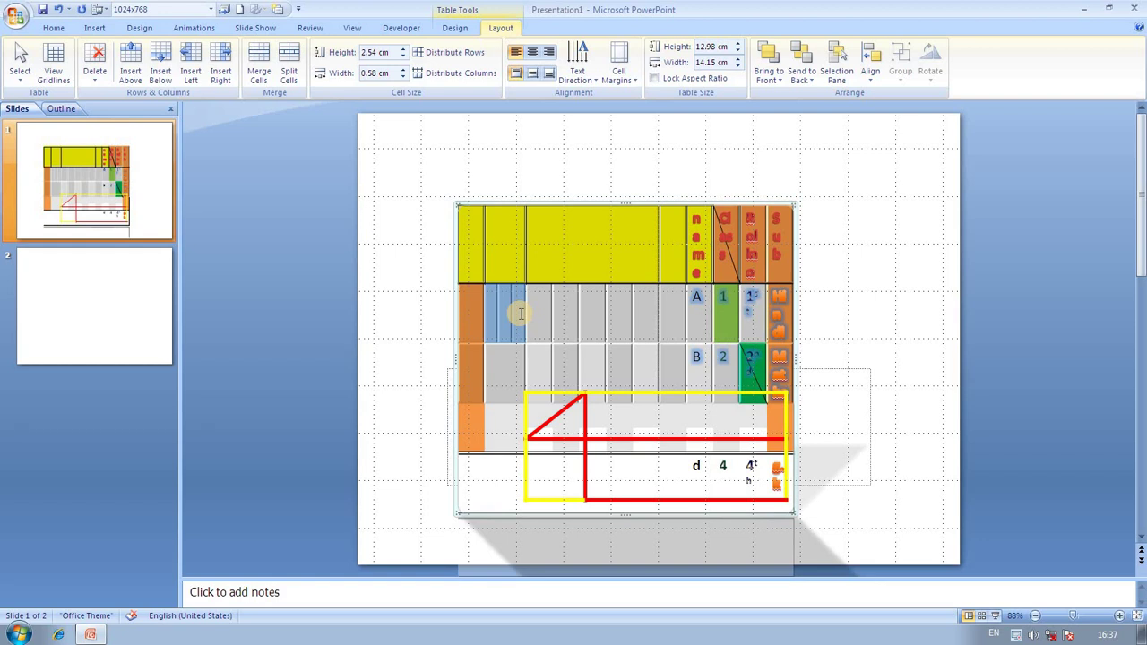
- Set the row height to 3.2 cm and cell width to 0.8 cm, then distribute rows evenly
{"action": "left_click", "coordinate": [404, 49]}
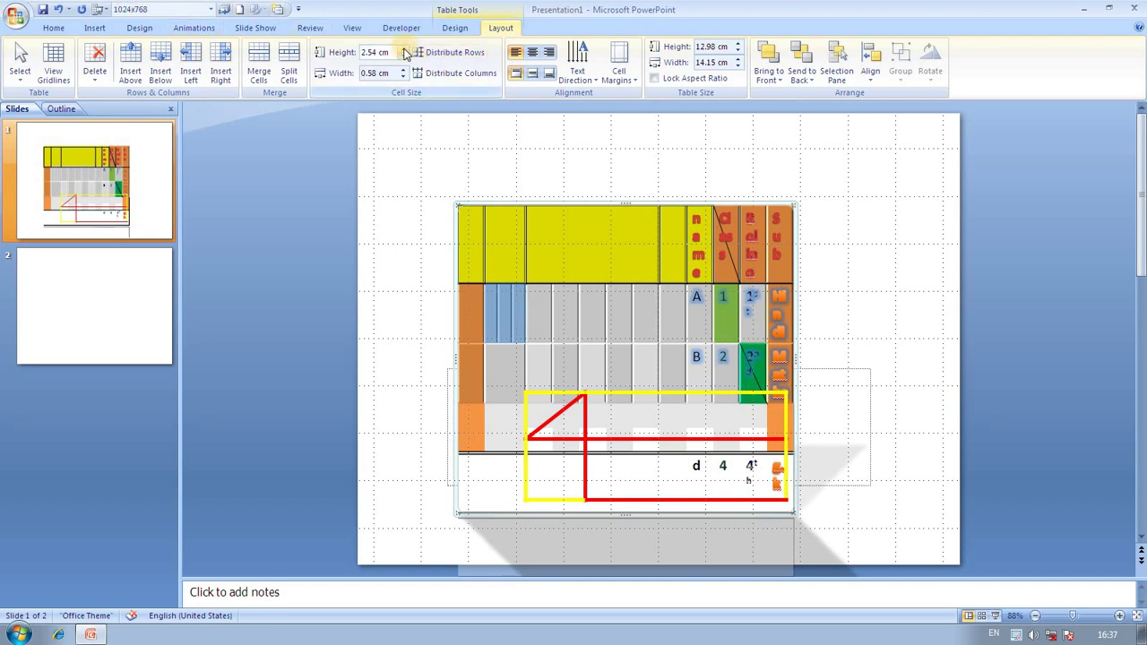
{"action": "left_click", "coordinate": [403, 49]}
{"action": "left_click", "coordinate": [403, 49]}
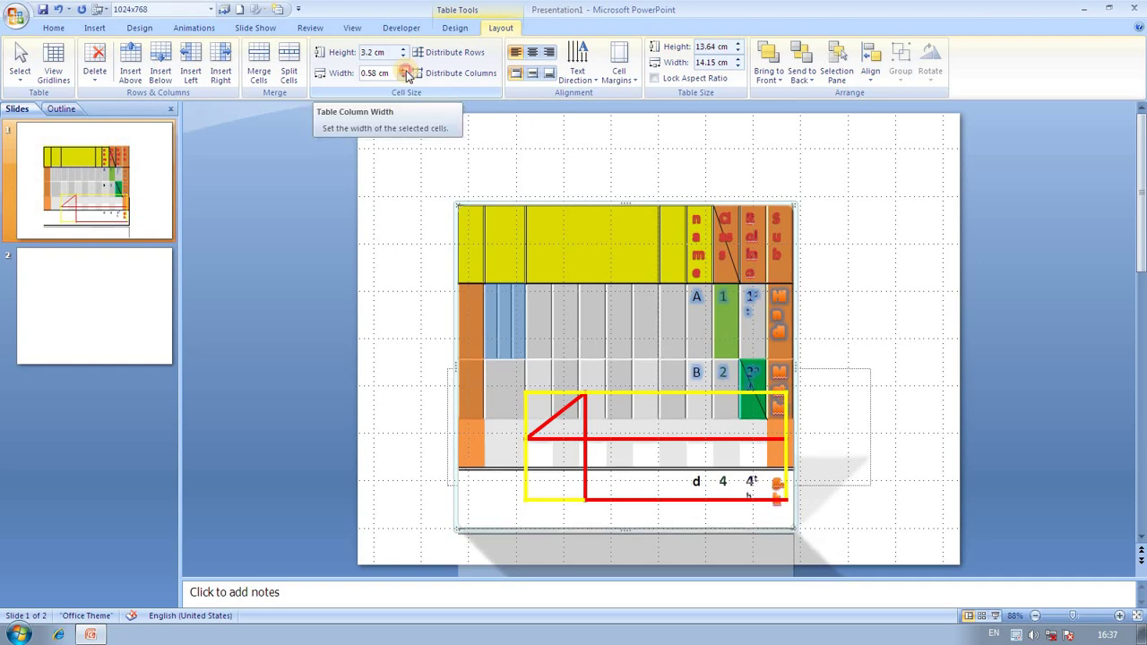
{"action": "left_click", "coordinate": [406, 71]}
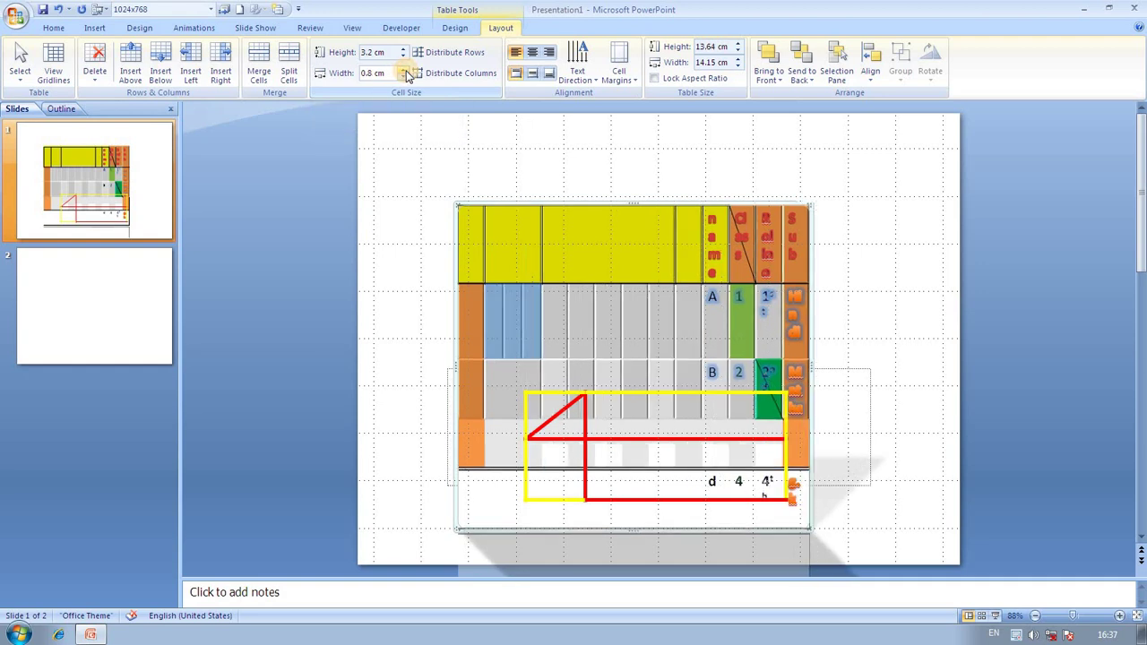
{"action": "left_click", "coordinate": [460, 51]}
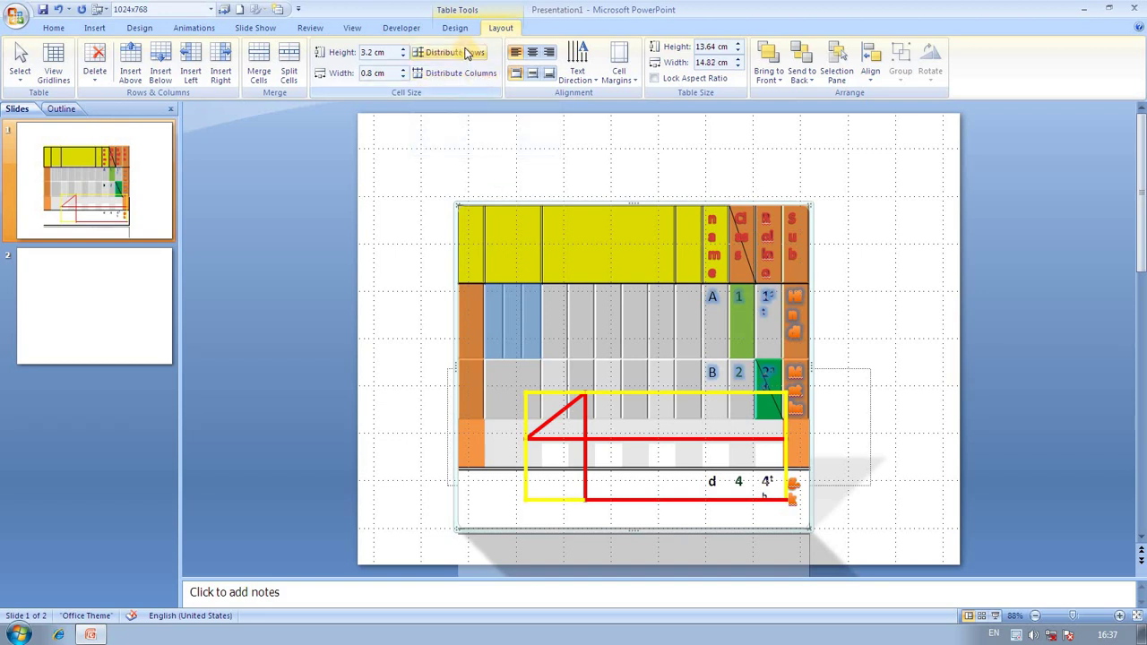
- Type 'gdhhag hgghgh adghcc vb' into the yellow header cell, distribute columns evenly, and add extra lines
{"action": "left_click", "coordinate": [525, 230]}
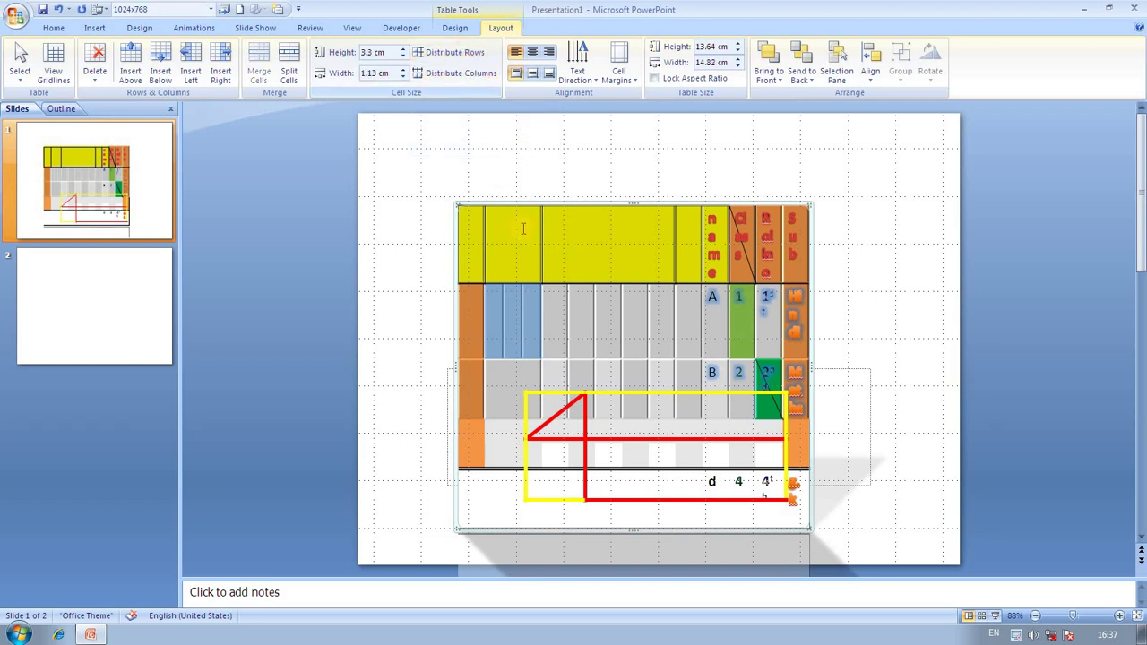
{"action": "left_click", "coordinate": [525, 231]}
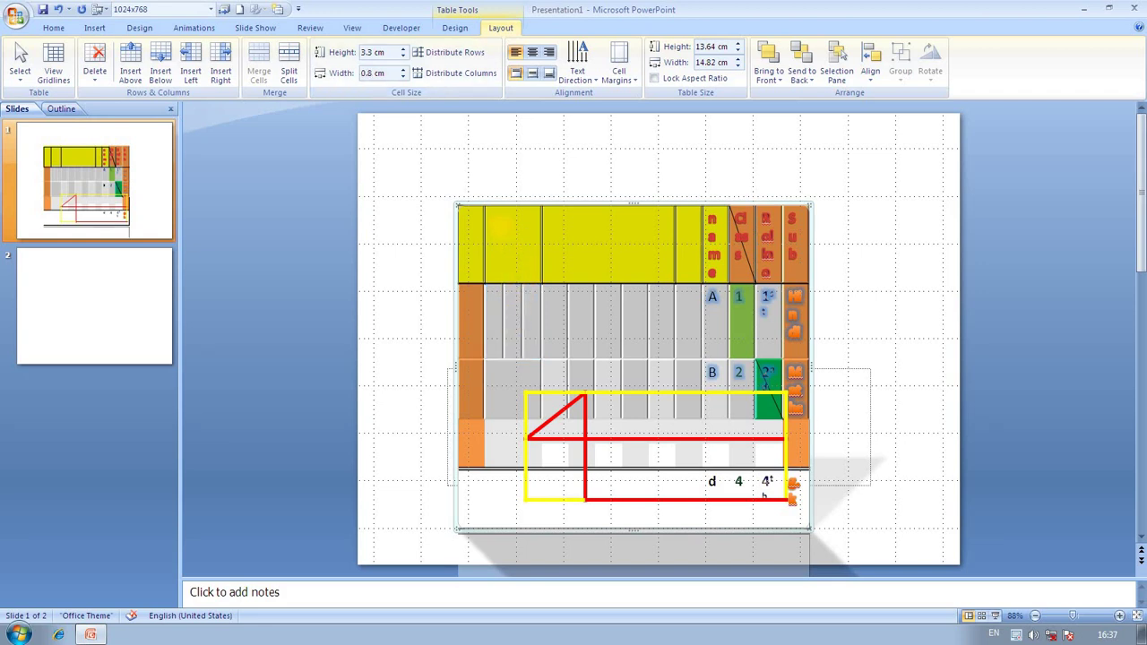
{"action": "type", "text": "gdhhag hgghgh adghcc vb"}
{"action": "left_click", "coordinate": [450, 72]}
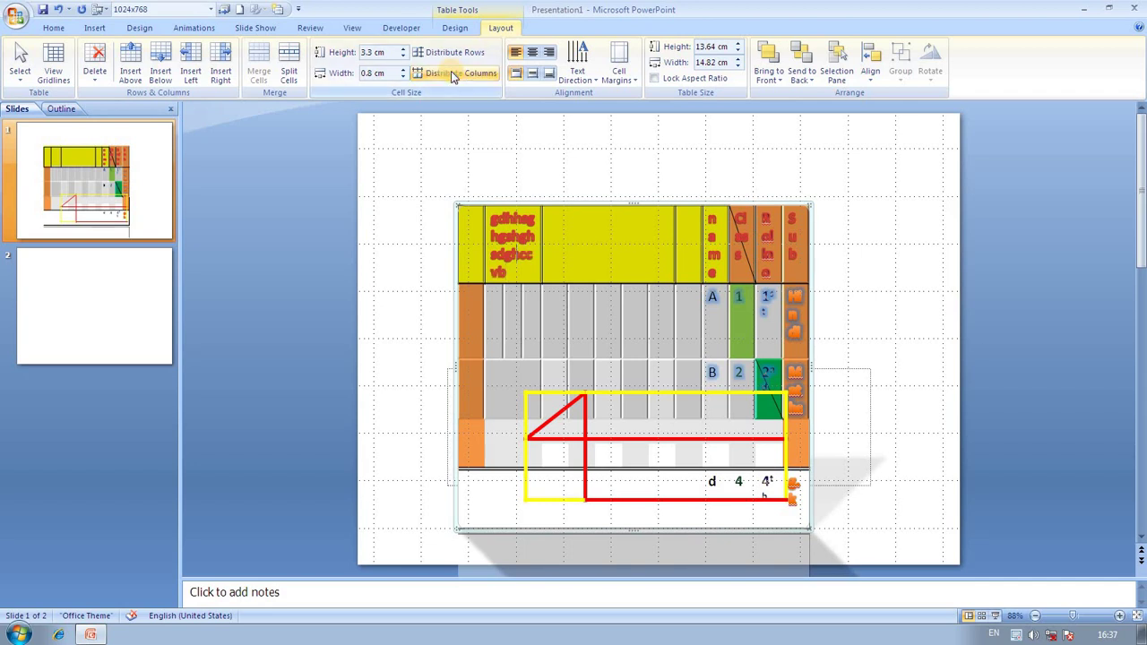
{"action": "left_click", "coordinate": [453, 74]}
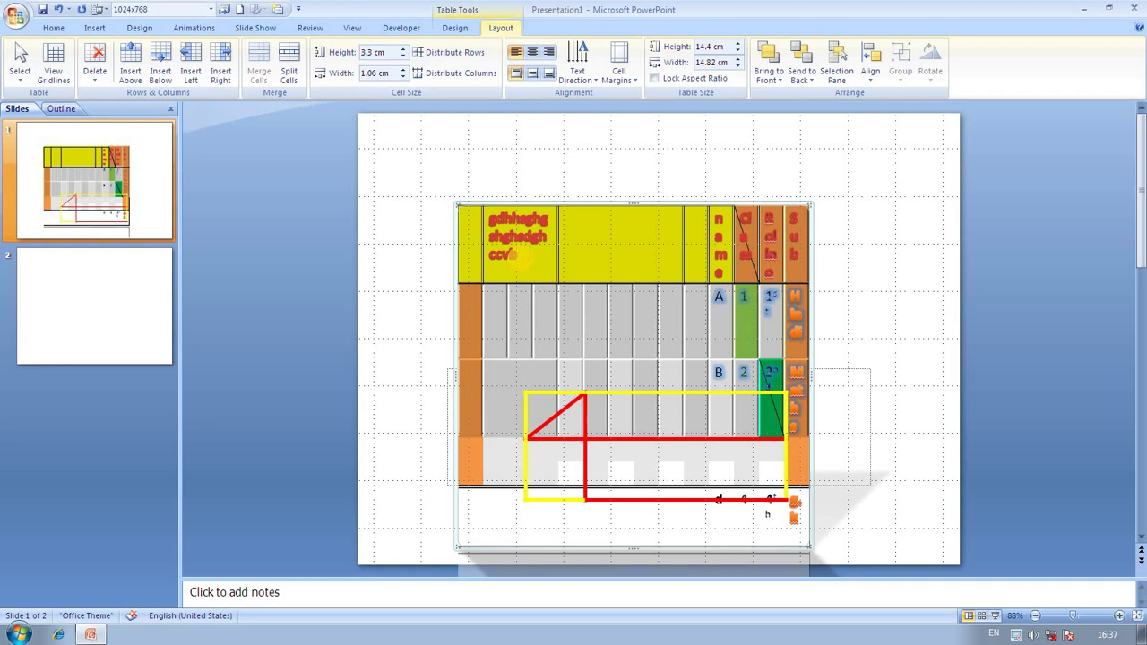
{"action": "key", "text": "Return"}
{"action": "key", "text": "Return"}
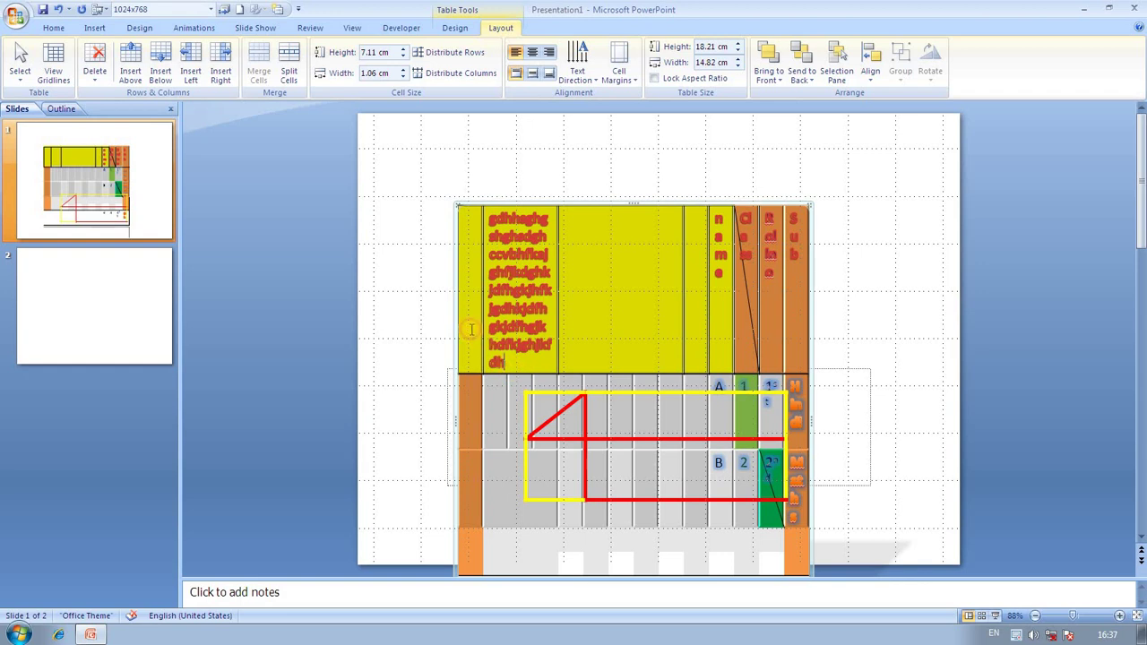
- Center, then right-align, the first two header cells and make their text rotated 270° then stacked
{"action": "left_click", "coordinate": [517, 361], "text": "shift"}
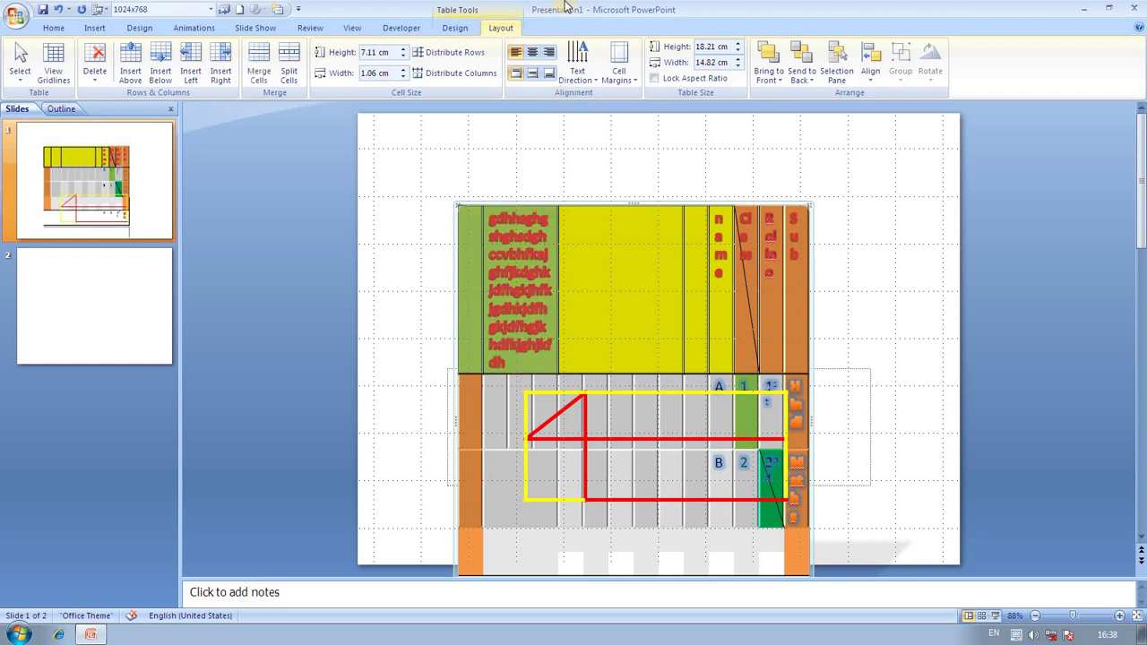
{"action": "left_click", "coordinate": [531, 55]}
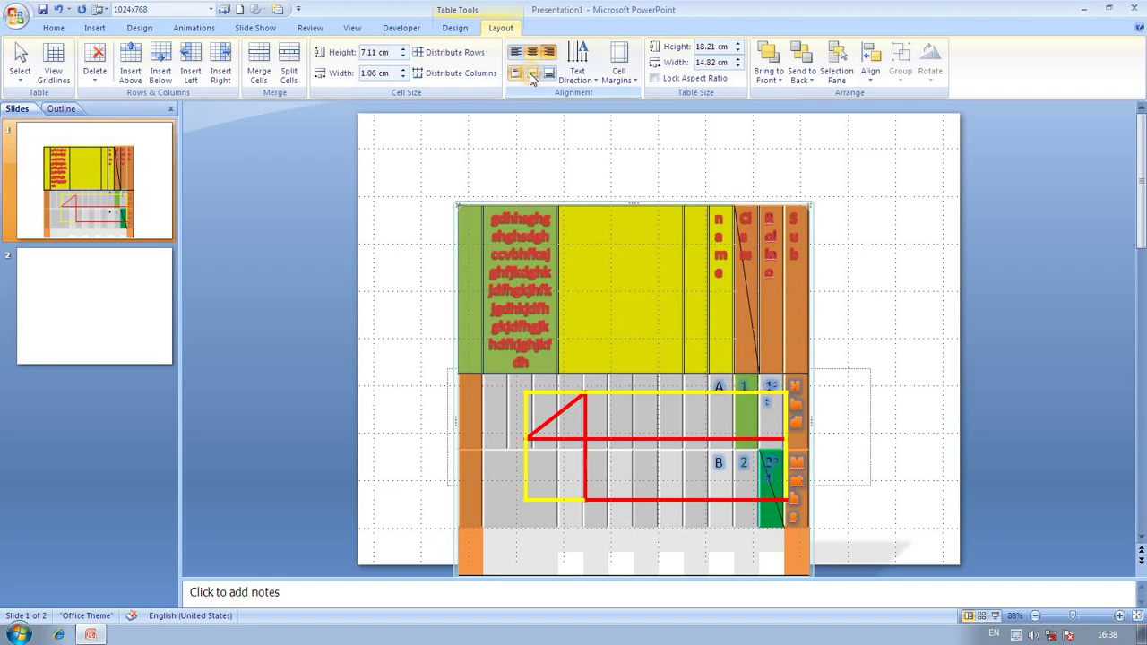
{"action": "key", "text": "ctrl+r"}
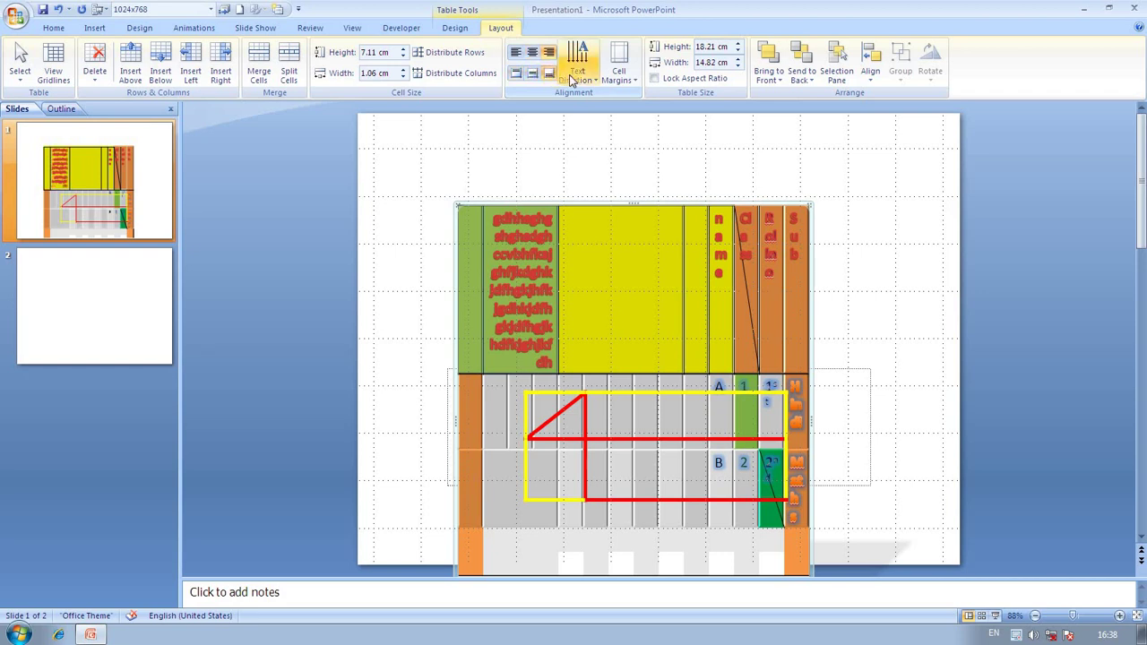
{"action": "left_click", "coordinate": [573, 75]}
{"action": "left_click", "coordinate": [633, 150]}
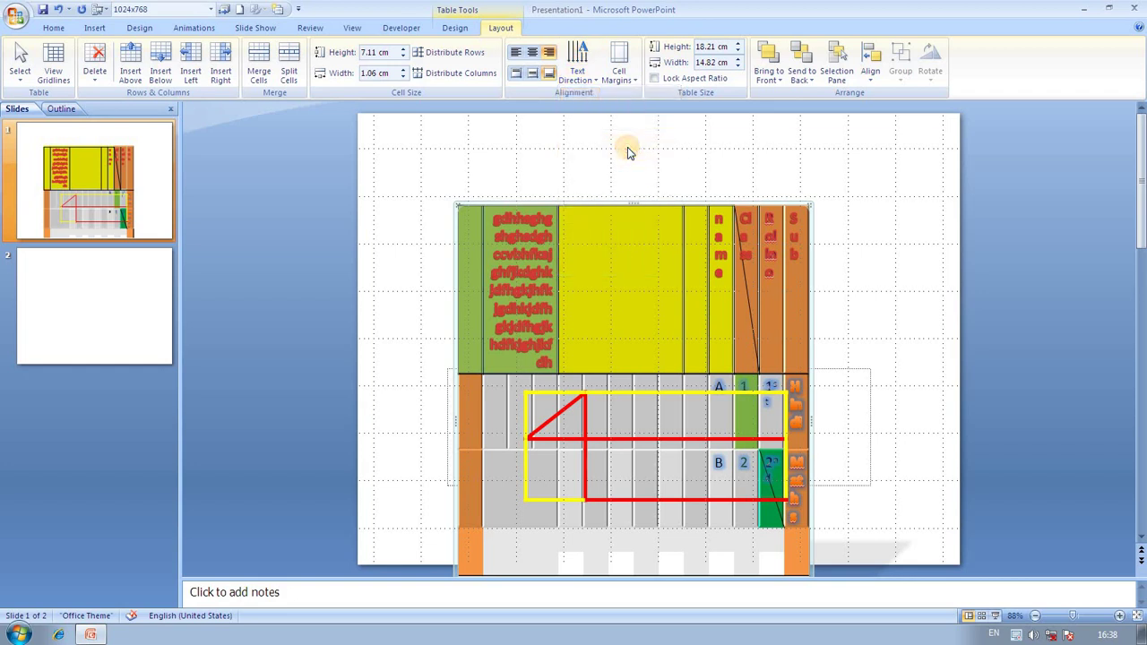
{"action": "left_click", "coordinate": [592, 83]}
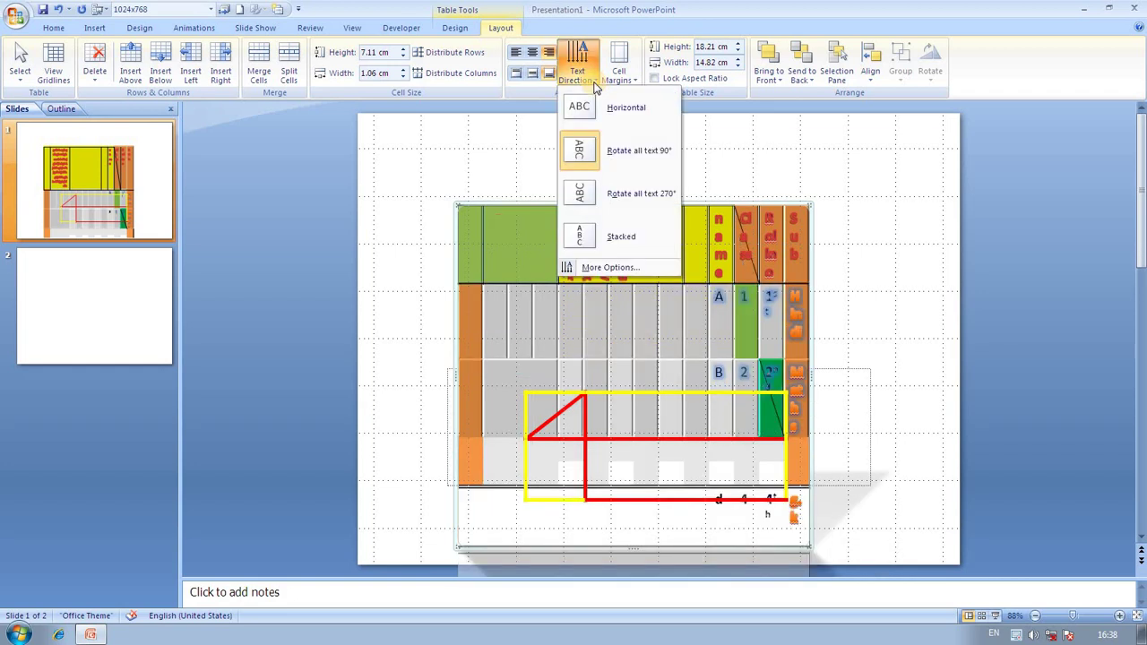
{"action": "left_click", "coordinate": [641, 194]}
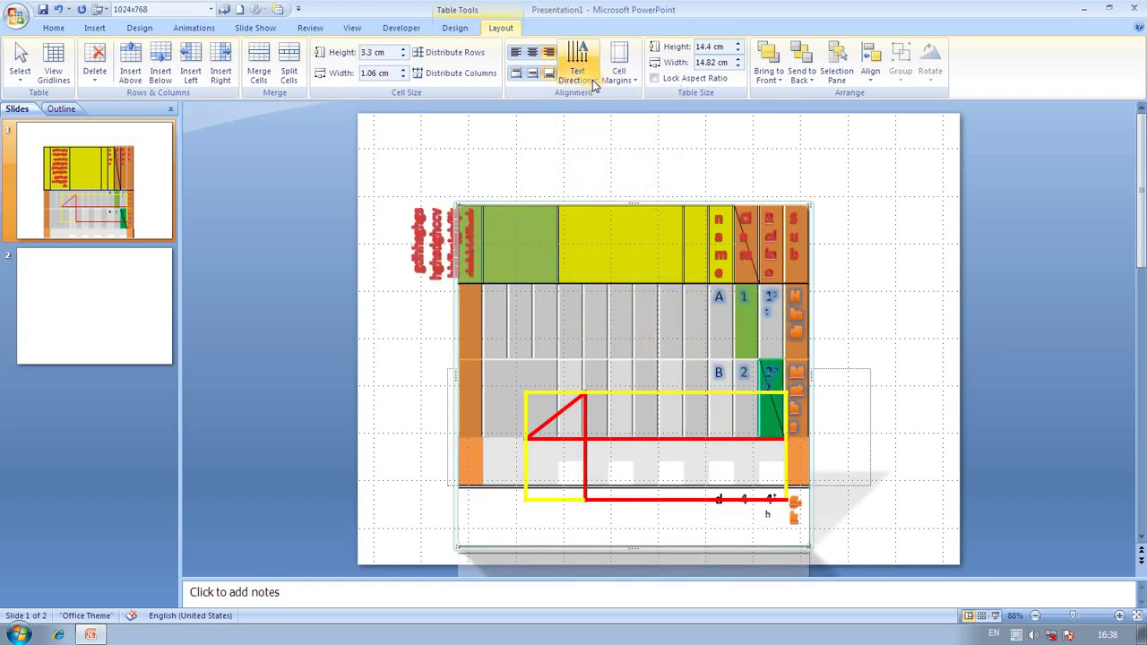
{"action": "left_click", "coordinate": [577, 71]}
{"action": "left_click", "coordinate": [639, 229]}
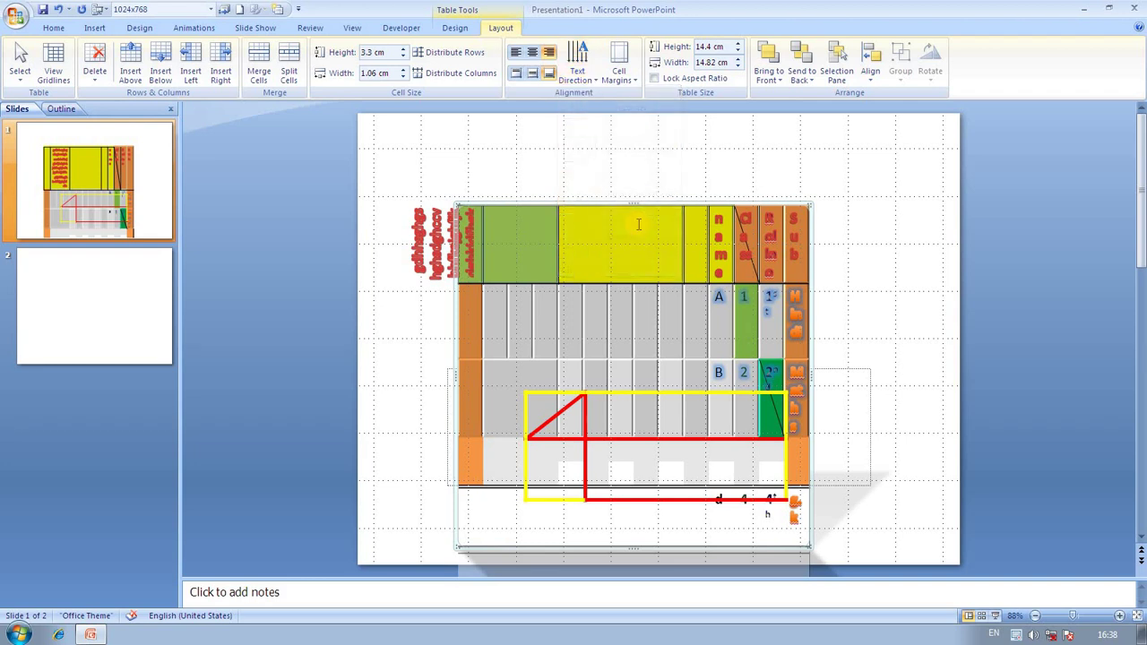
- Apply the Narrow cell margin preset, then a different margin preset, to the yellow header cell
{"action": "left_click", "coordinate": [639, 224]}
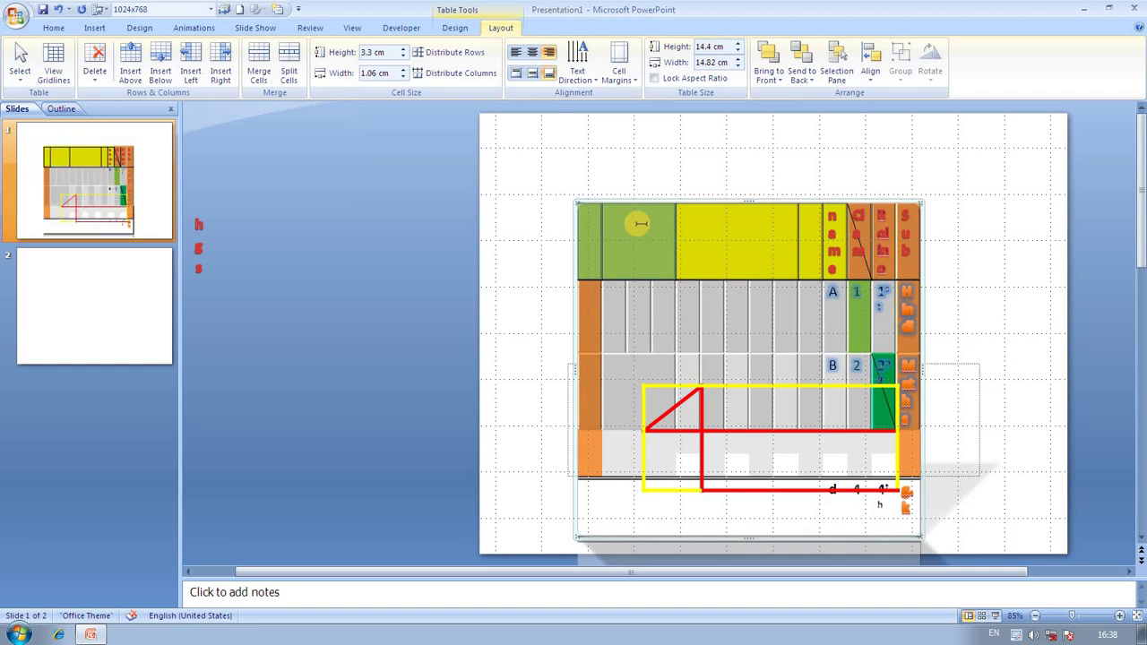
{"action": "left_click", "coordinate": [635, 80]}
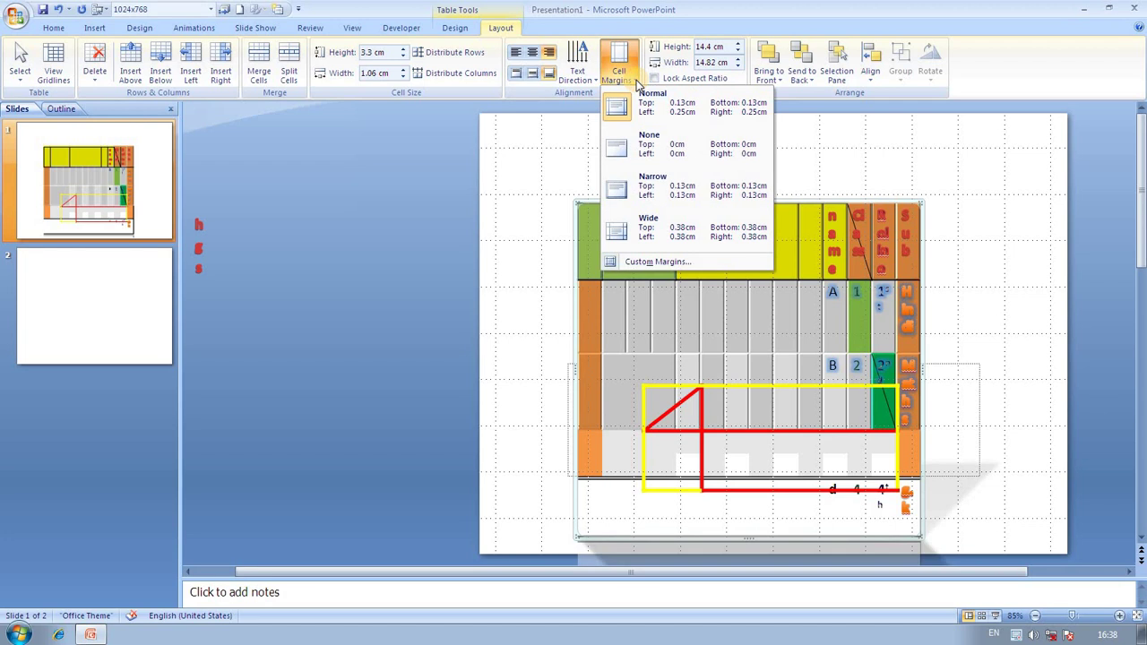
{"action": "left_click", "coordinate": [663, 173]}
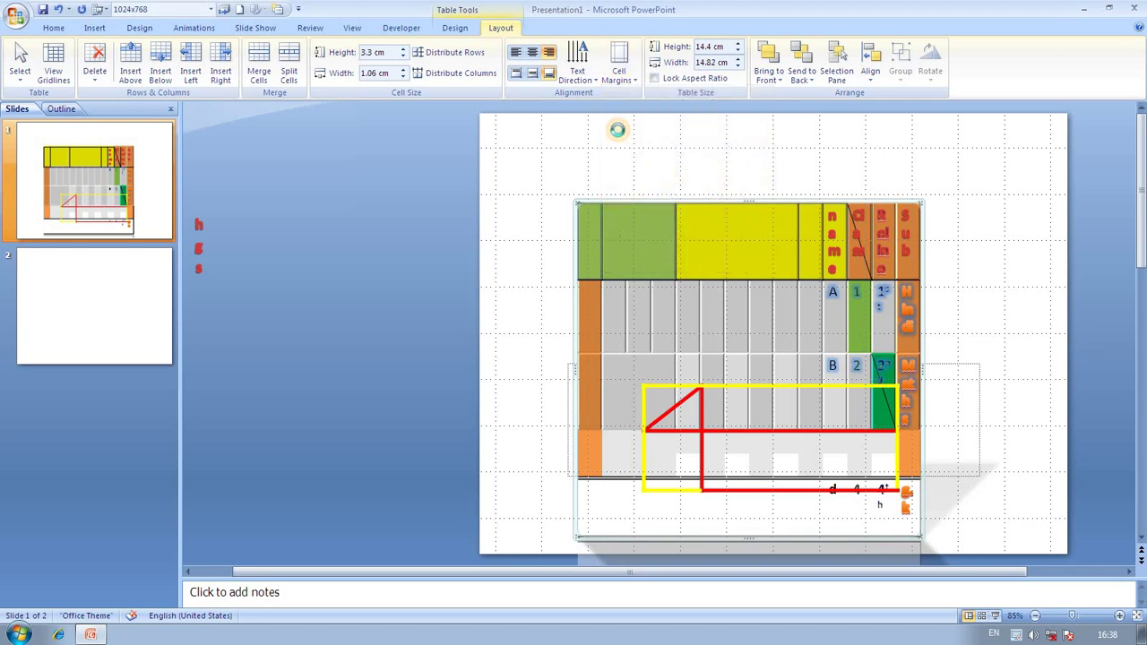
{"action": "left_click", "coordinate": [625, 83]}
{"action": "left_click", "coordinate": [658, 227]}
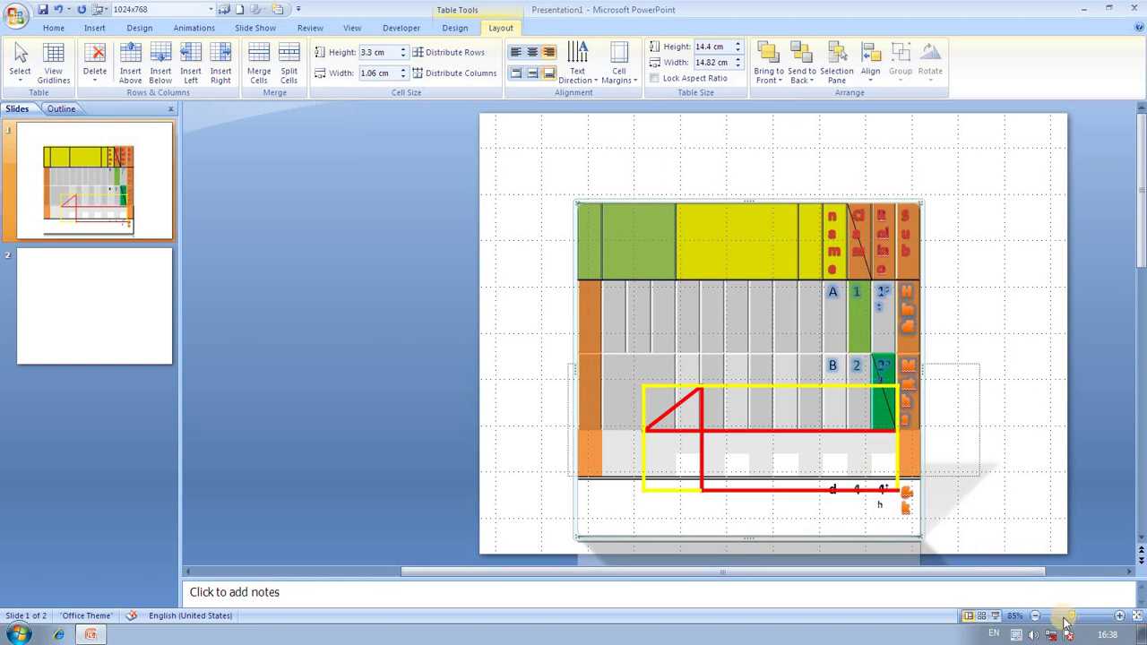
- Zoom in and reduce the table height to 14.5 cm
{"action": "left_click", "coordinate": [1124, 618]}
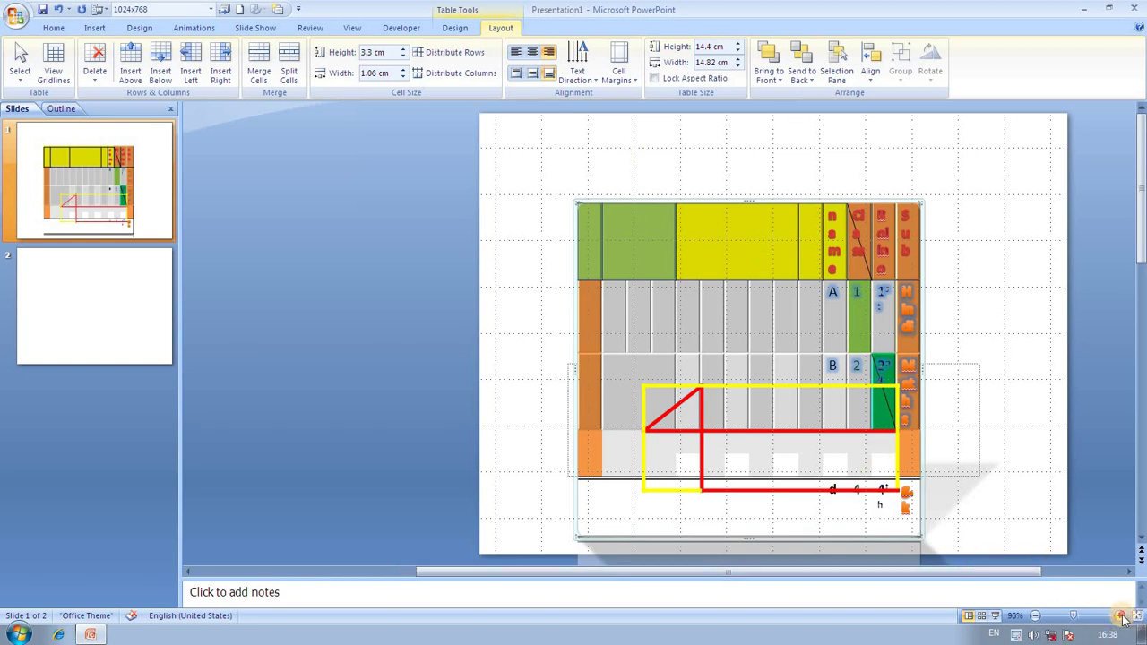
{"action": "left_click", "coordinate": [1124, 619]}
{"action": "left_click", "coordinate": [1124, 618]}
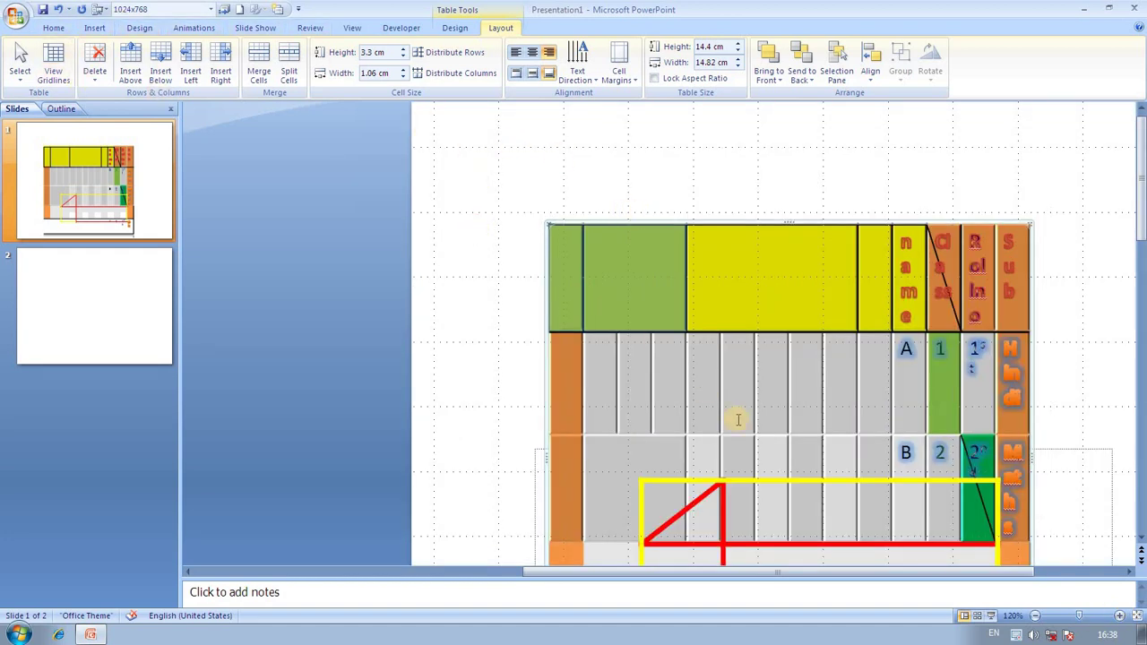
{"action": "left_click", "coordinate": [739, 52]}
{"action": "left_click", "coordinate": [738, 52]}
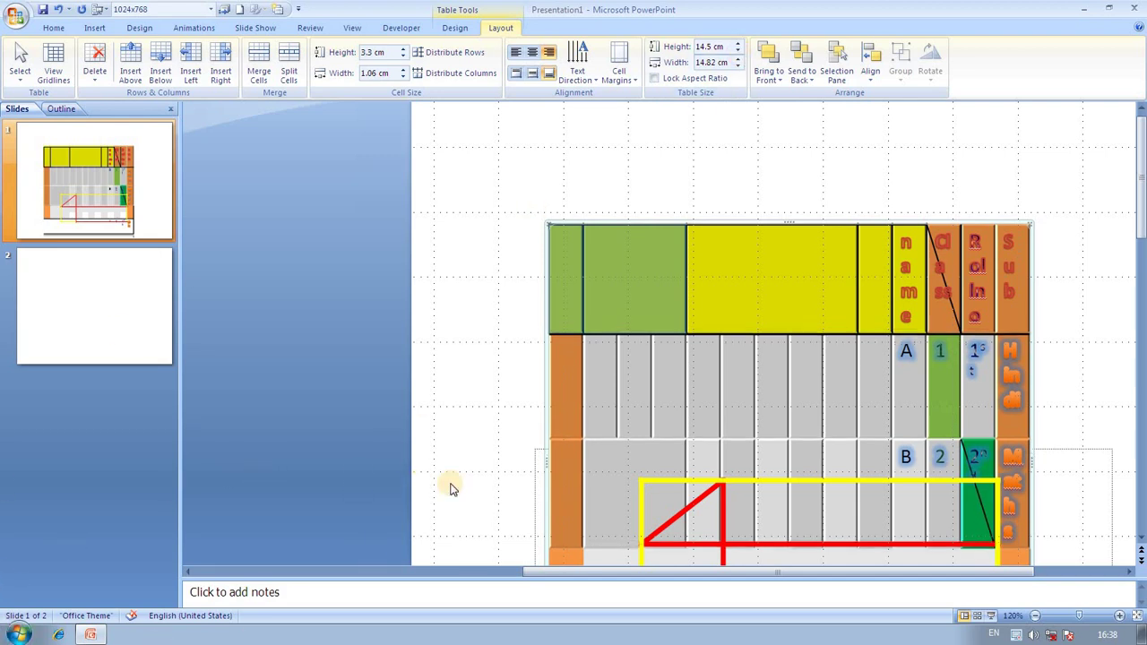
- Add a Title and Content slide after slide 2, then return to slide 1
{"action": "left_click", "coordinate": [89, 280]}
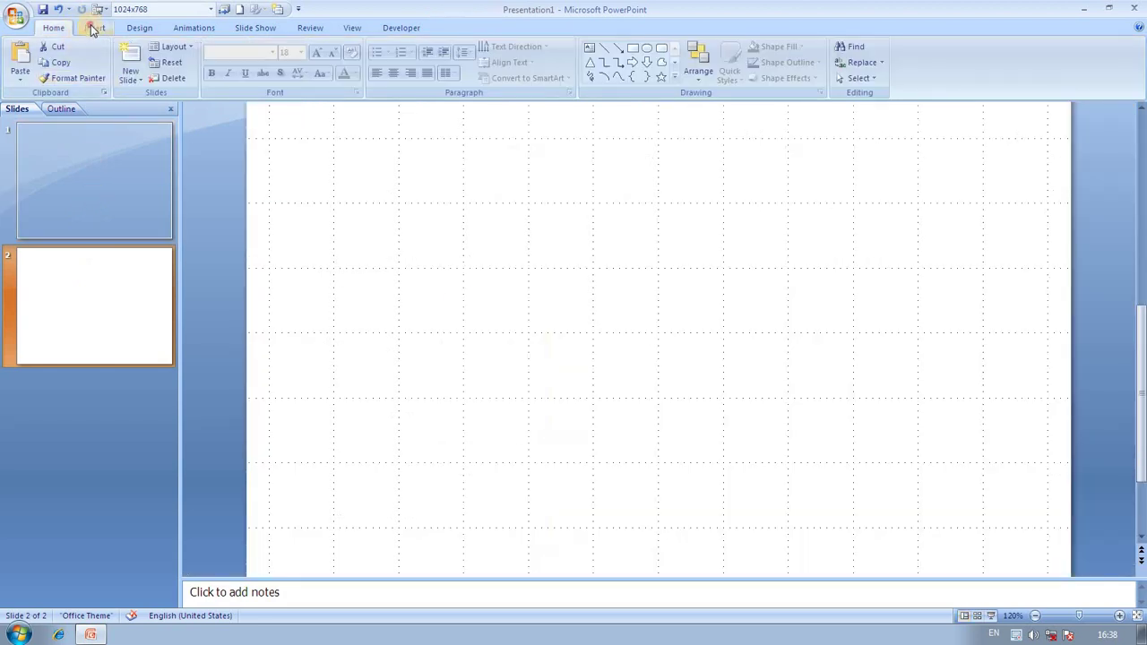
{"action": "left_click", "coordinate": [92, 28]}
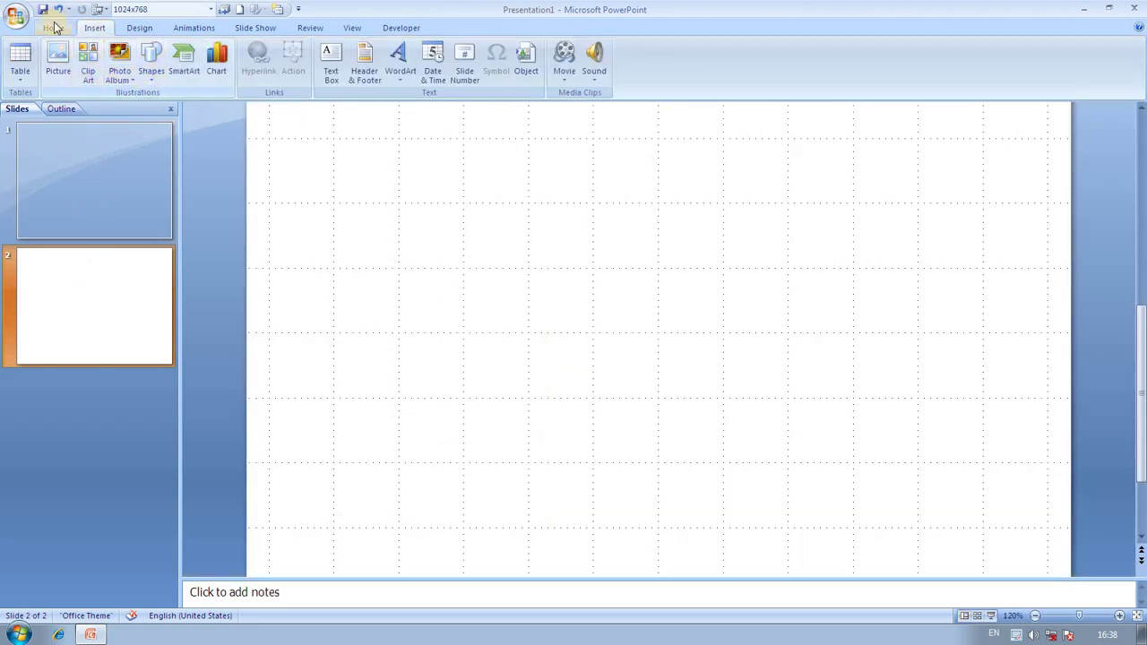
{"action": "left_click", "coordinate": [53, 28]}
{"action": "left_click", "coordinate": [130, 79]}
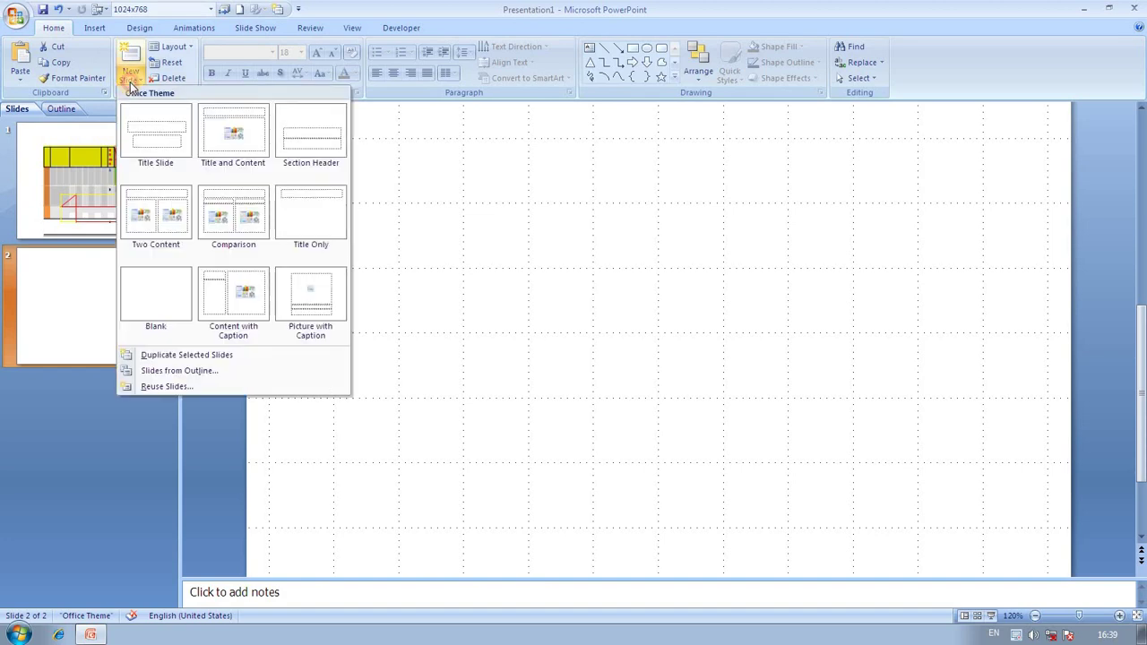
{"action": "left_click", "coordinate": [236, 130]}
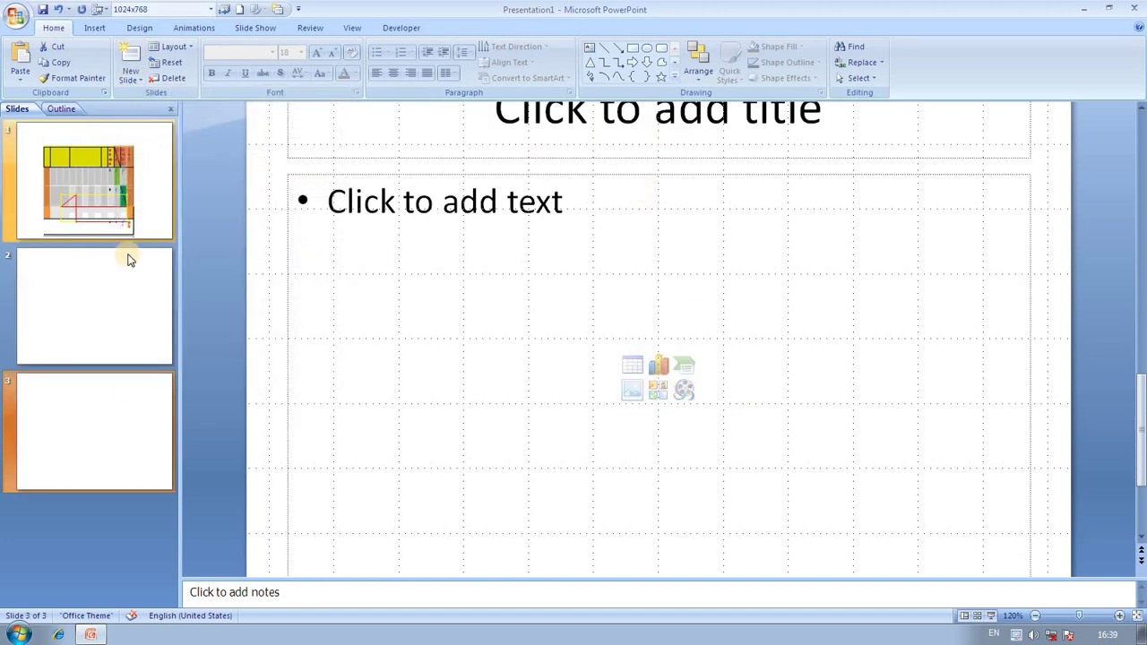
{"action": "left_click", "coordinate": [67, 172]}
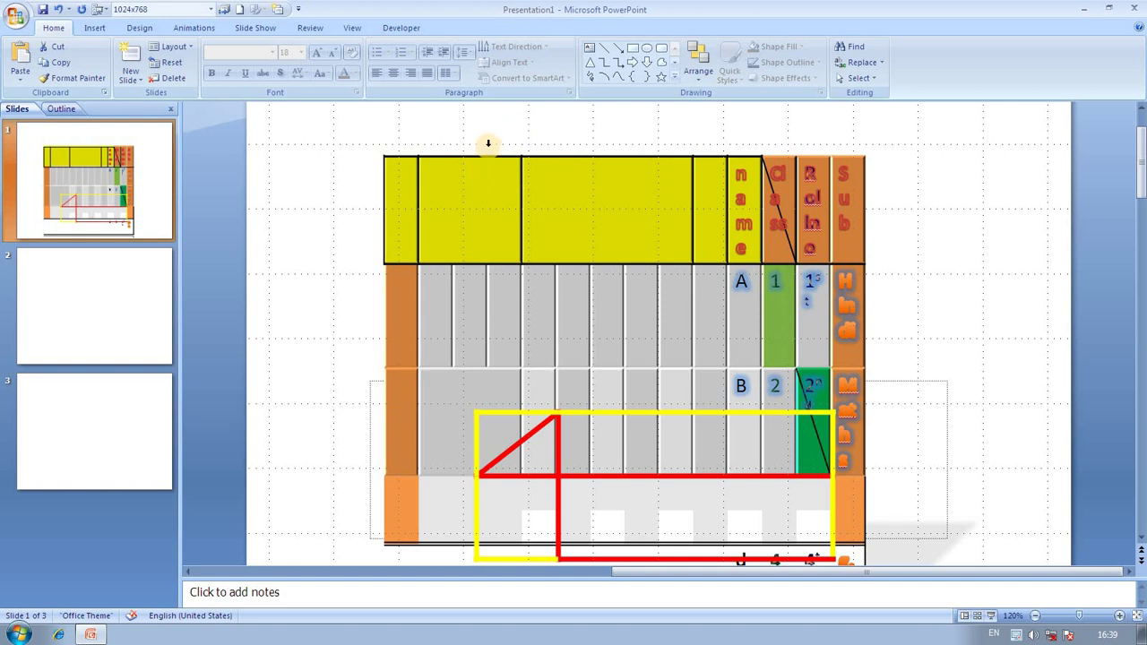
- Show the Selection and Visibility pane listing Table 4, Table 3, Subtitle 2 and Title 1
{"action": "left_click", "coordinate": [713, 399]}
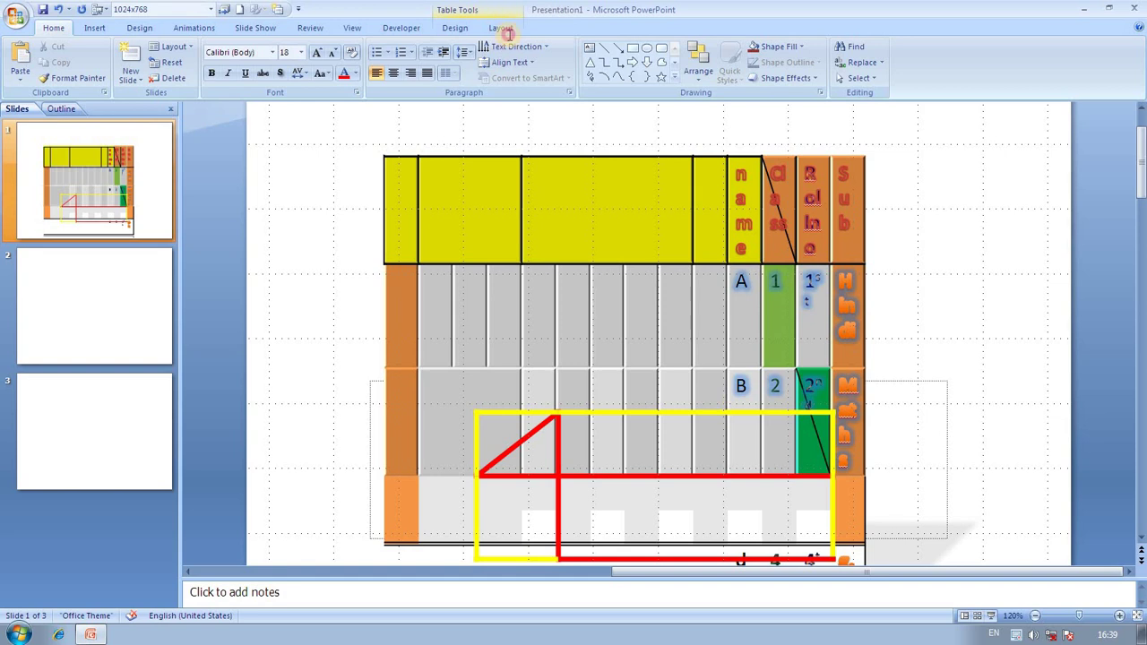
{"action": "left_click", "coordinate": [515, 46]}
{"action": "left_click", "coordinate": [501, 27]}
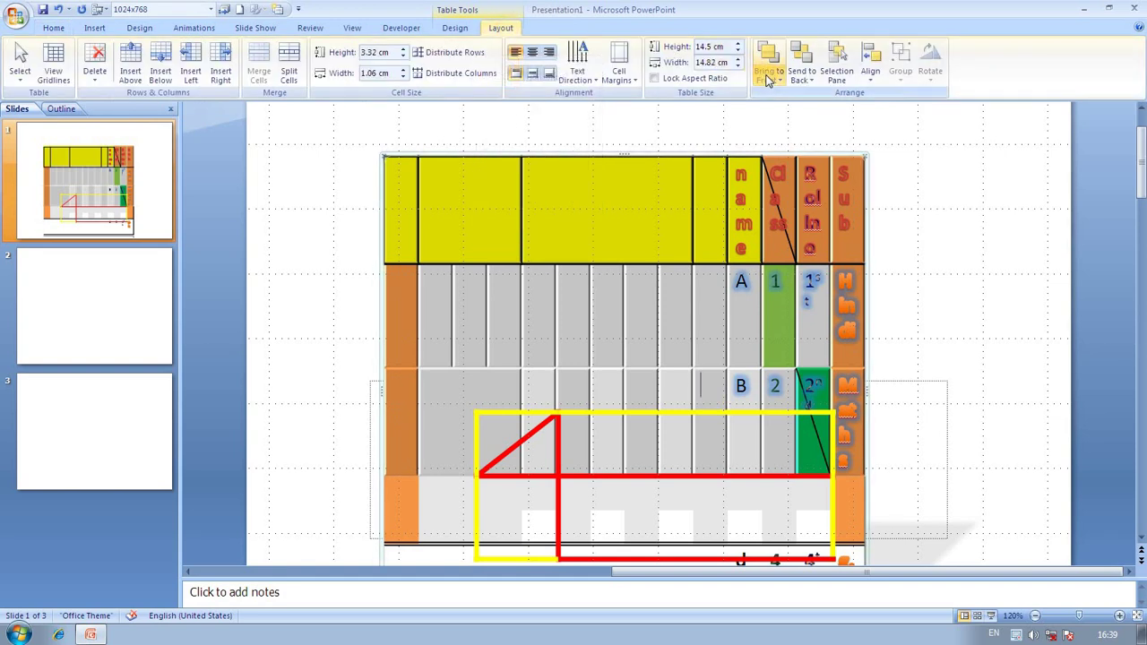
{"action": "left_click", "coordinate": [836, 68]}
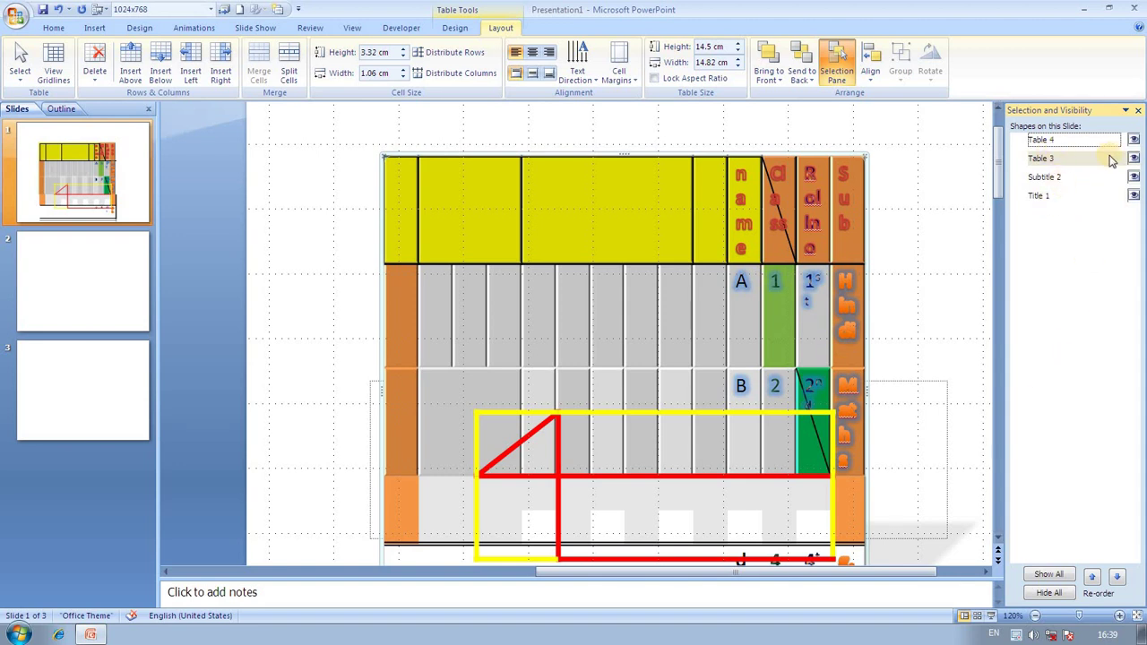
{"action": "left_click", "coordinate": [1135, 140]}
{"action": "left_click", "coordinate": [1135, 158]}
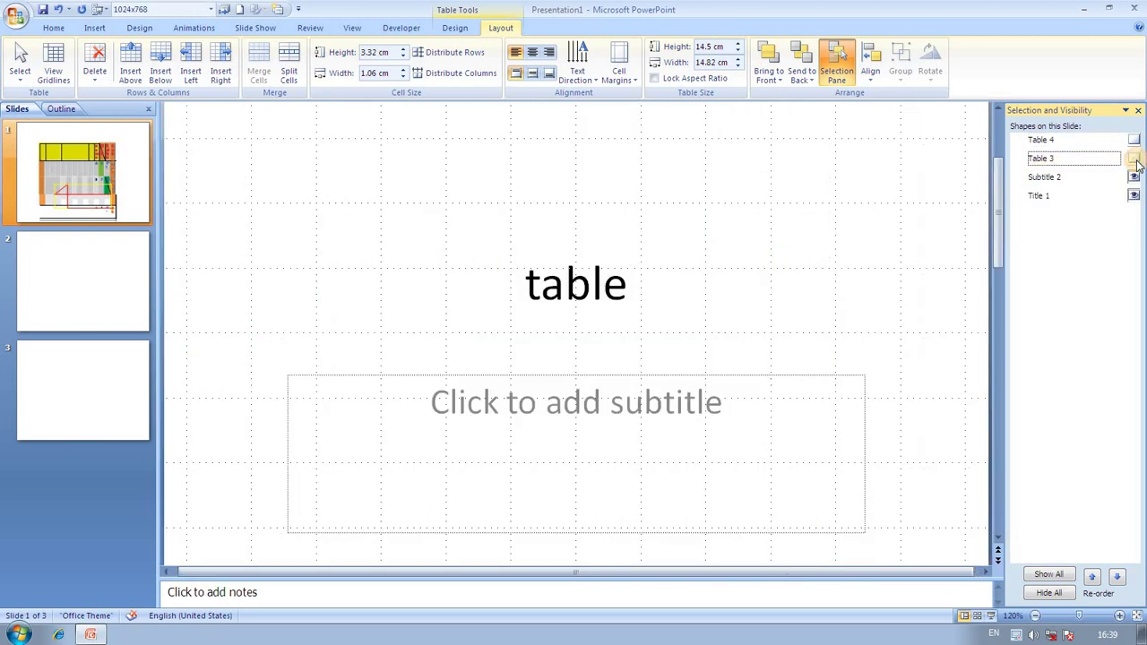
{"action": "left_click", "coordinate": [1135, 177]}
{"action": "left_click", "coordinate": [1135, 195]}
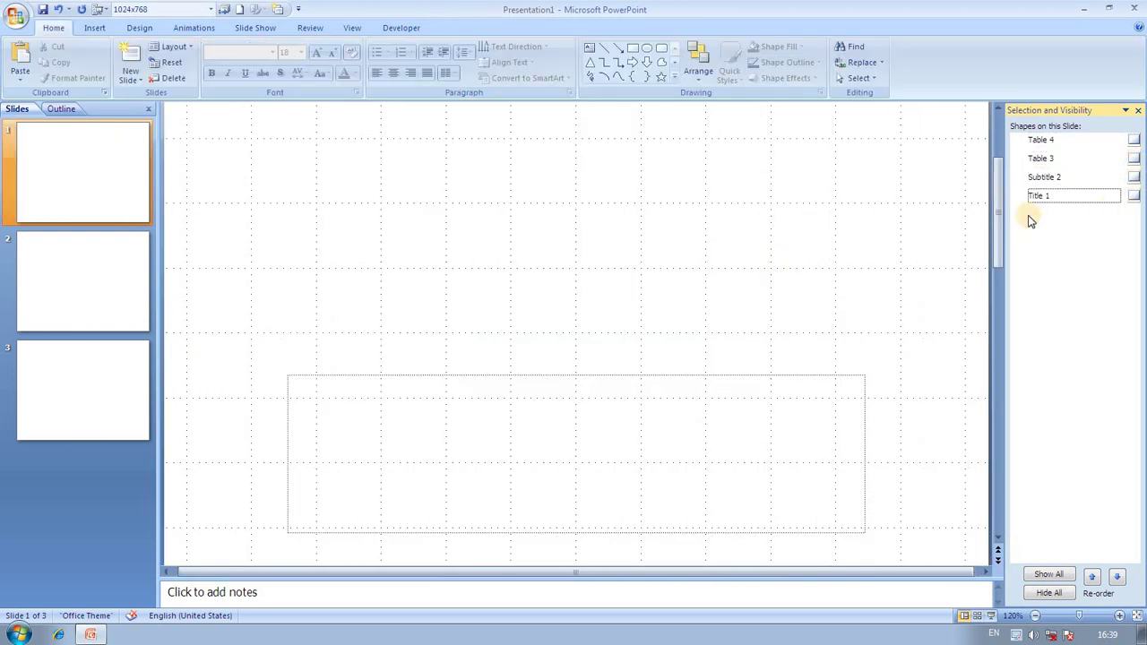
{"action": "left_click", "coordinate": [1134, 140]}
{"action": "left_click", "coordinate": [1135, 158]}
{"action": "left_click", "coordinate": [1135, 177]}
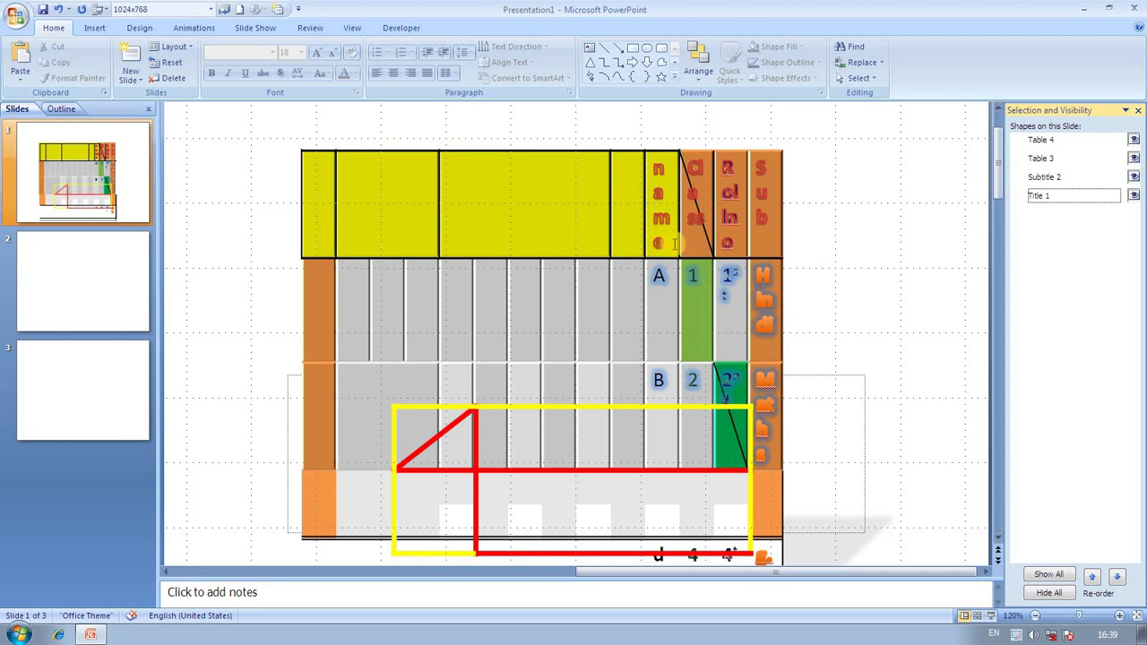
{"action": "left_click", "coordinate": [683, 210]}
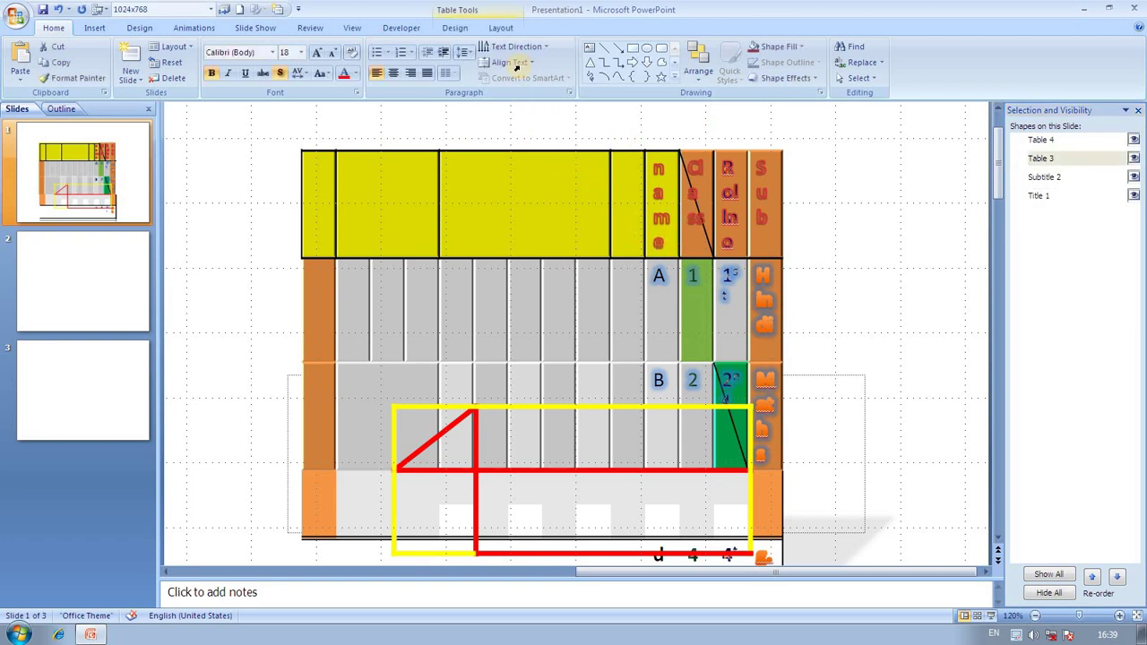
{"action": "left_click", "coordinate": [504, 27]}
{"action": "left_click", "coordinate": [871, 71]}
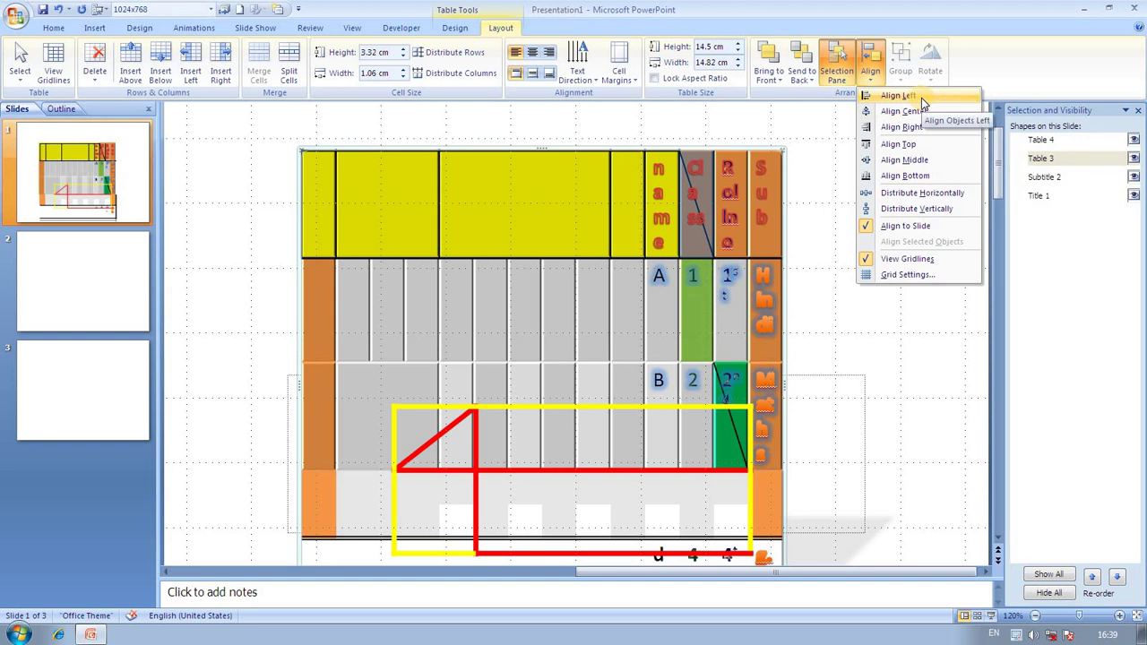
{"action": "left_click", "coordinate": [910, 85]}
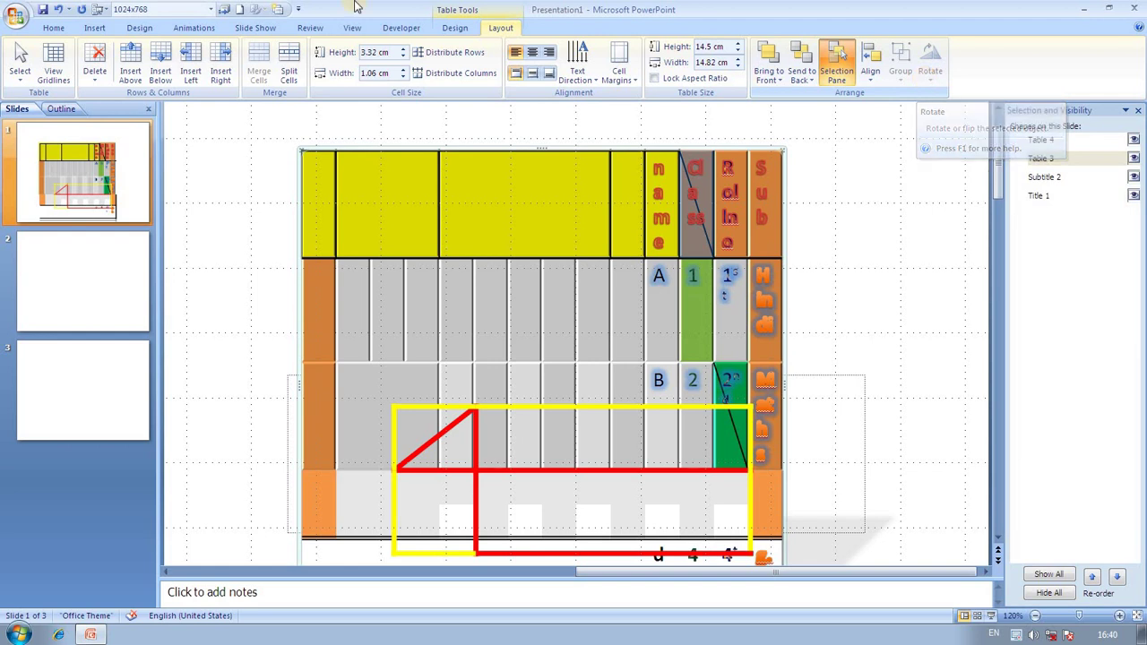
{"action": "left_click", "coordinate": [100, 28]}
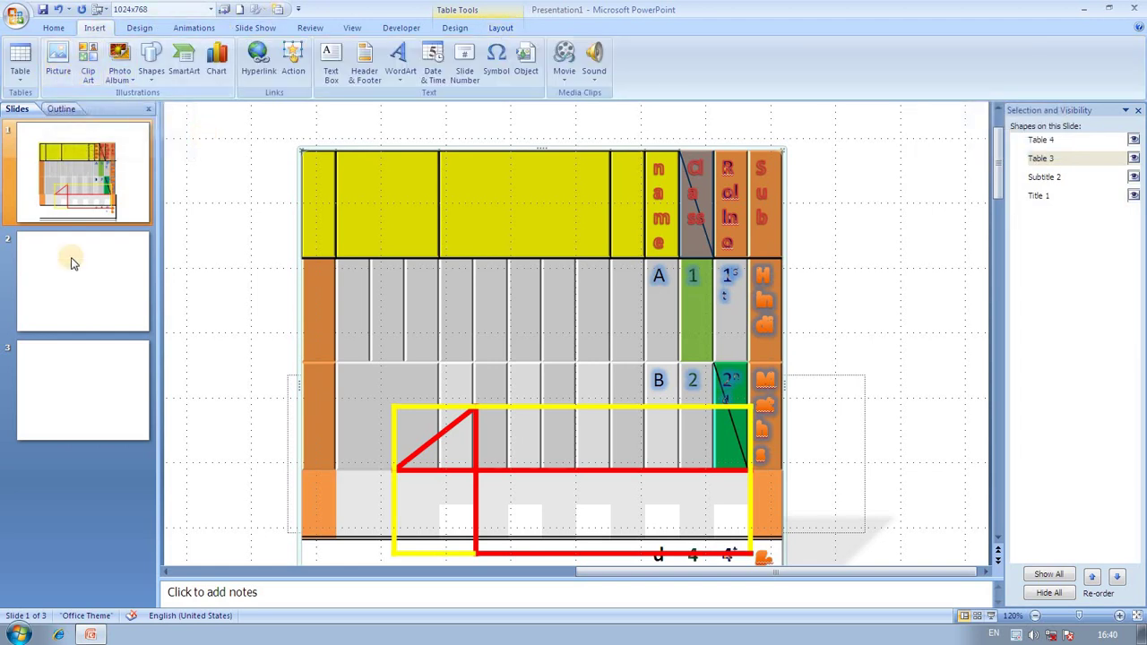
- Delete the extra blank slide 2
{"action": "left_click", "coordinate": [72, 284]}
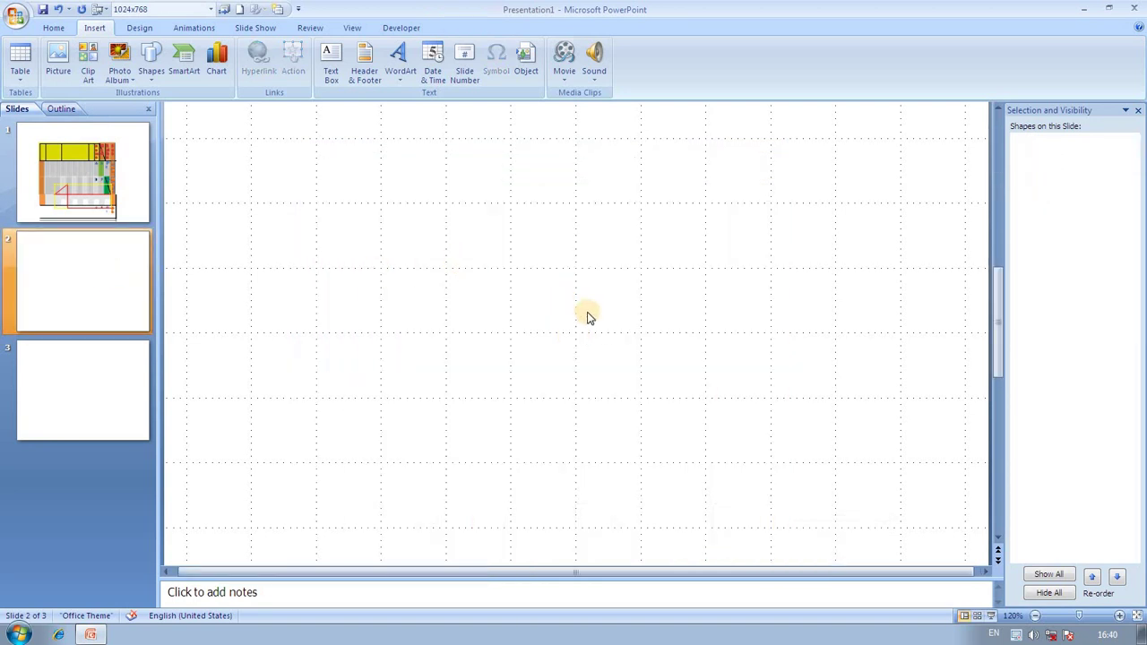
{"action": "left_click", "coordinate": [72, 31]}
{"action": "left_click", "coordinate": [168, 79]}
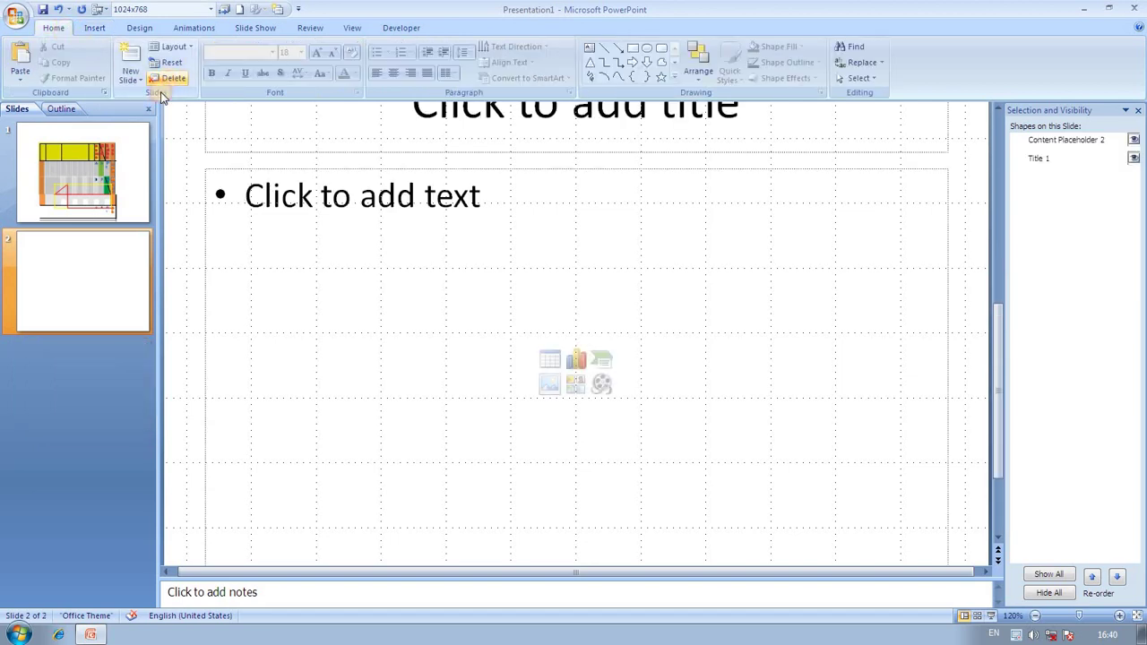
- Insert the jellyfish picture into the slide's content placeholder
{"action": "left_click", "coordinate": [557, 387]}
{"action": "left_click", "coordinate": [309, 142]}
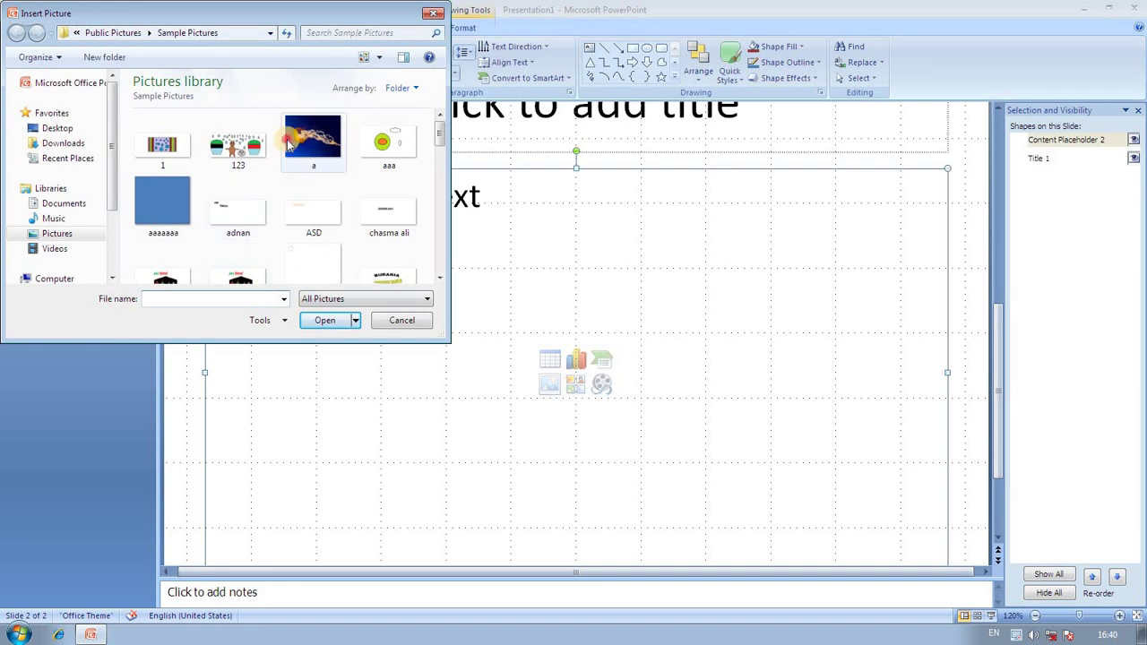
{"action": "left_click", "coordinate": [332, 320]}
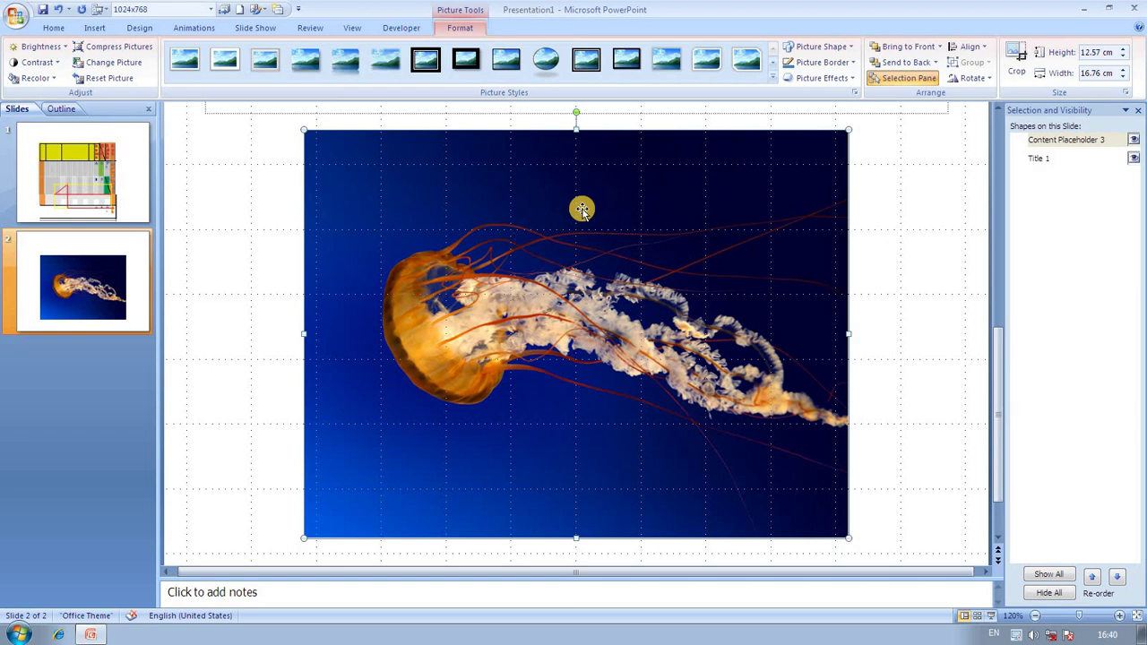
- Set the jellyfish photo to -20% brightness and -30% contrast, and recolour it dark pink
{"action": "left_click", "coordinate": [54, 52]}
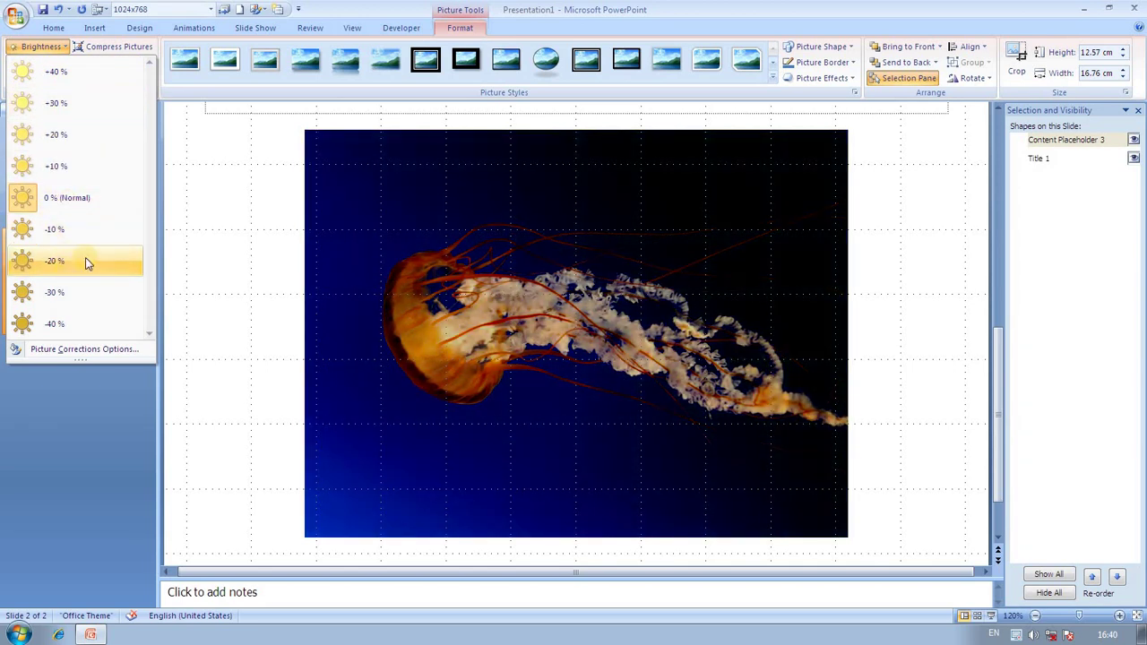
{"action": "left_click", "coordinate": [84, 260]}
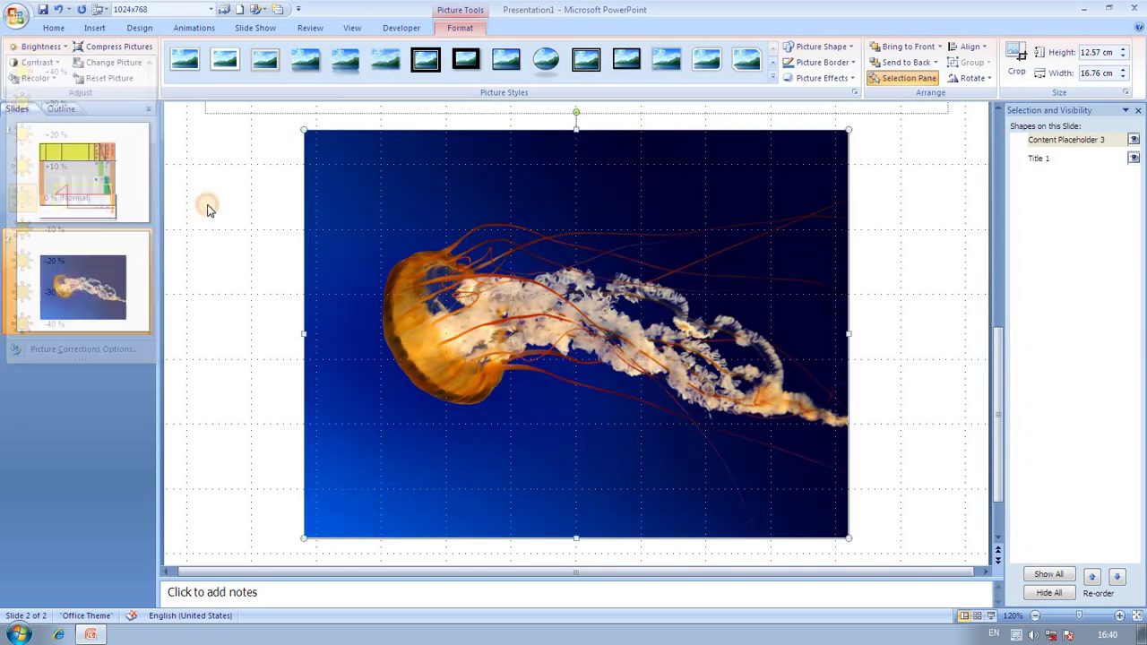
{"action": "left_click", "coordinate": [36, 61]}
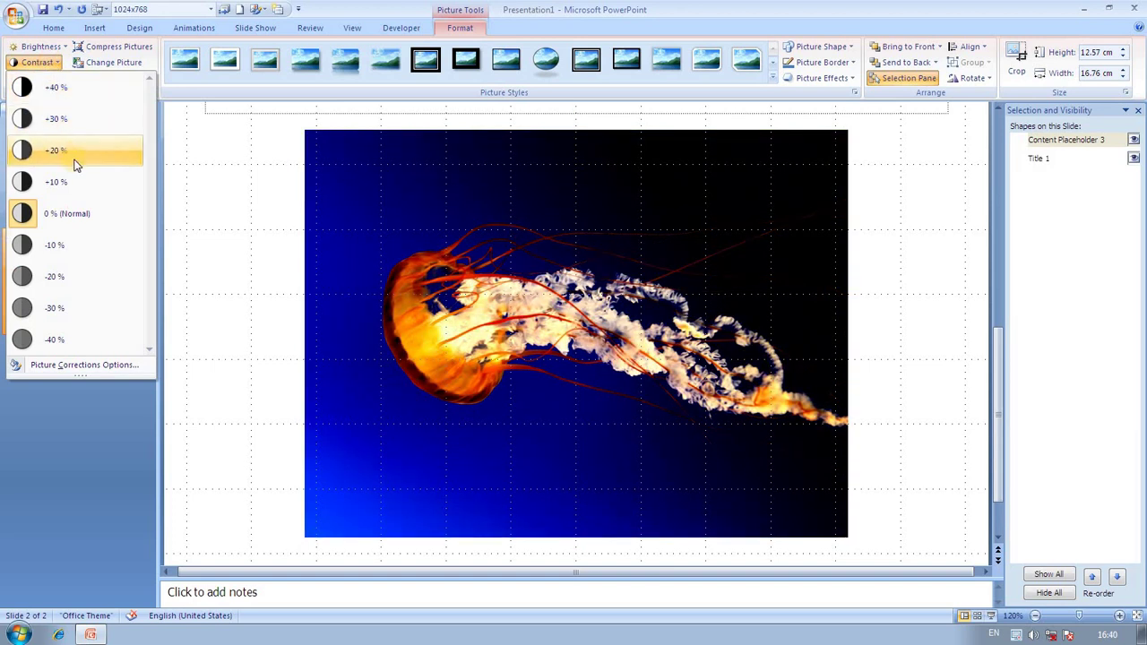
{"action": "left_click", "coordinate": [91, 308]}
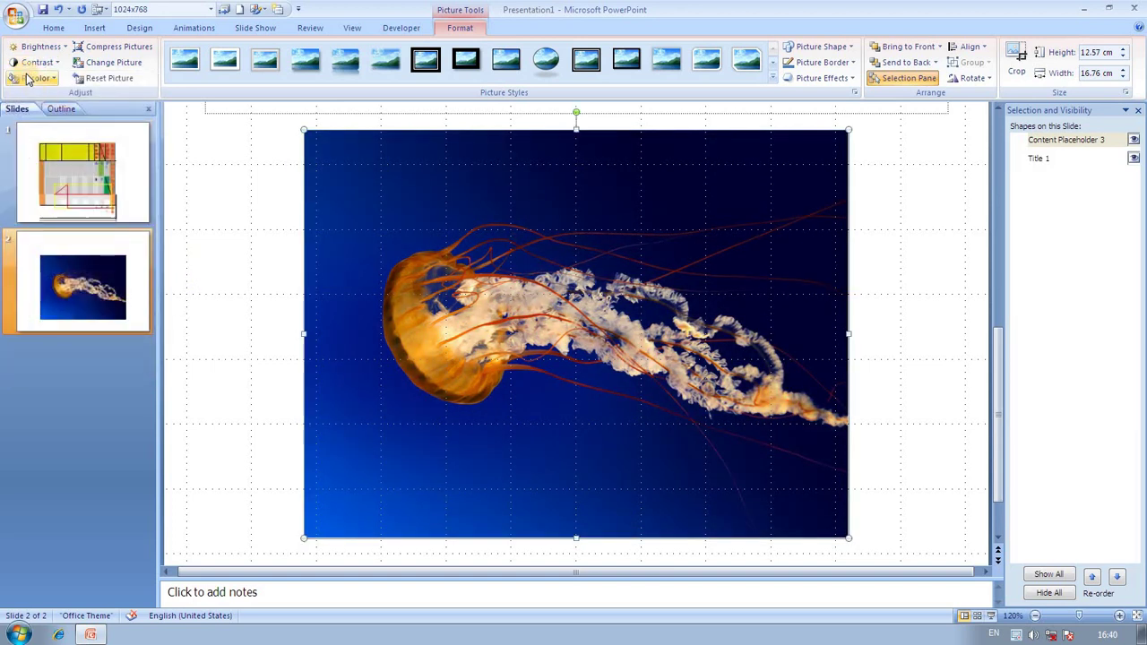
{"action": "left_click", "coordinate": [29, 79]}
{"action": "left_click", "coordinate": [80, 205]}
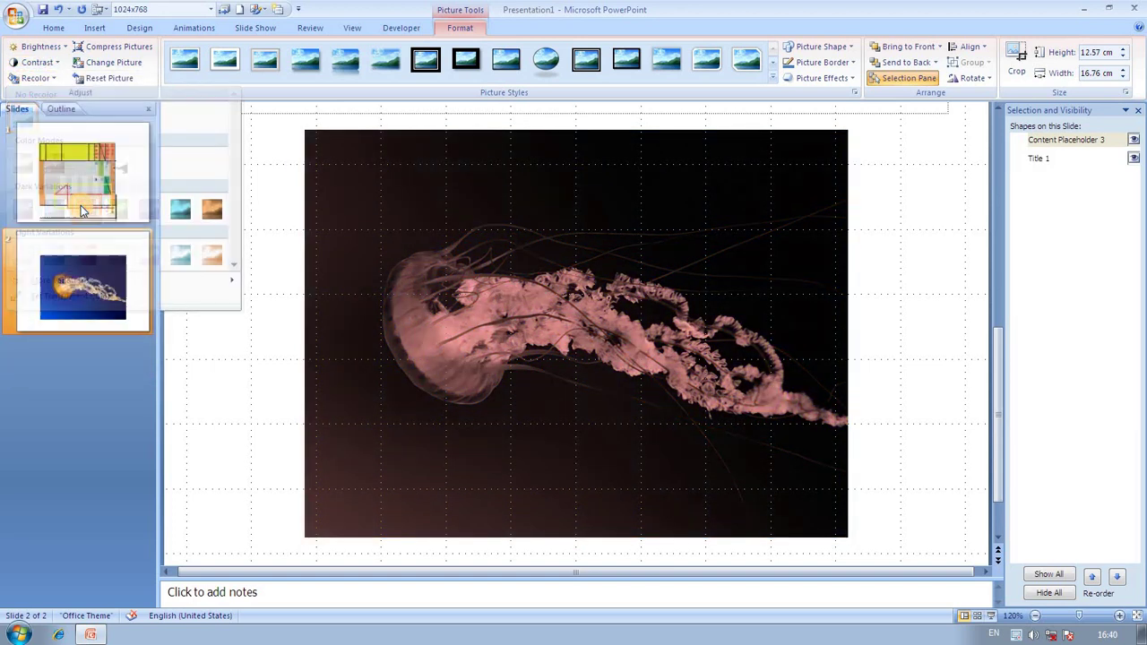
- Compress the picture, then shrink it to 6.29 × 8.38 cm and center it on the slide
{"action": "left_click", "coordinate": [116, 47]}
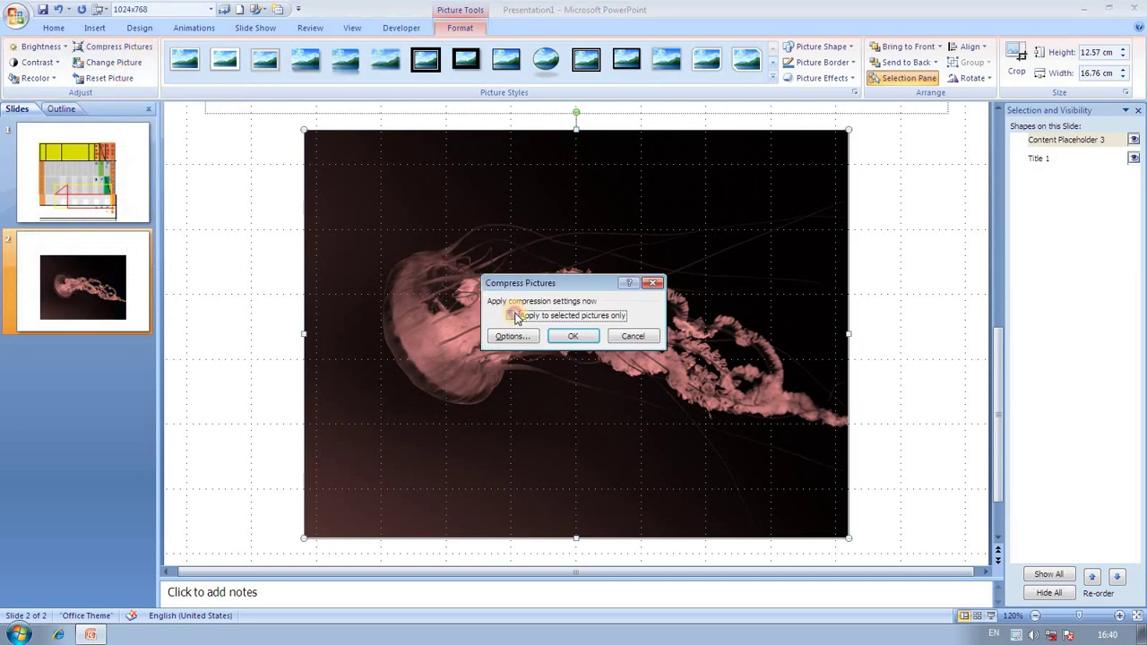
{"action": "left_click", "coordinate": [578, 336]}
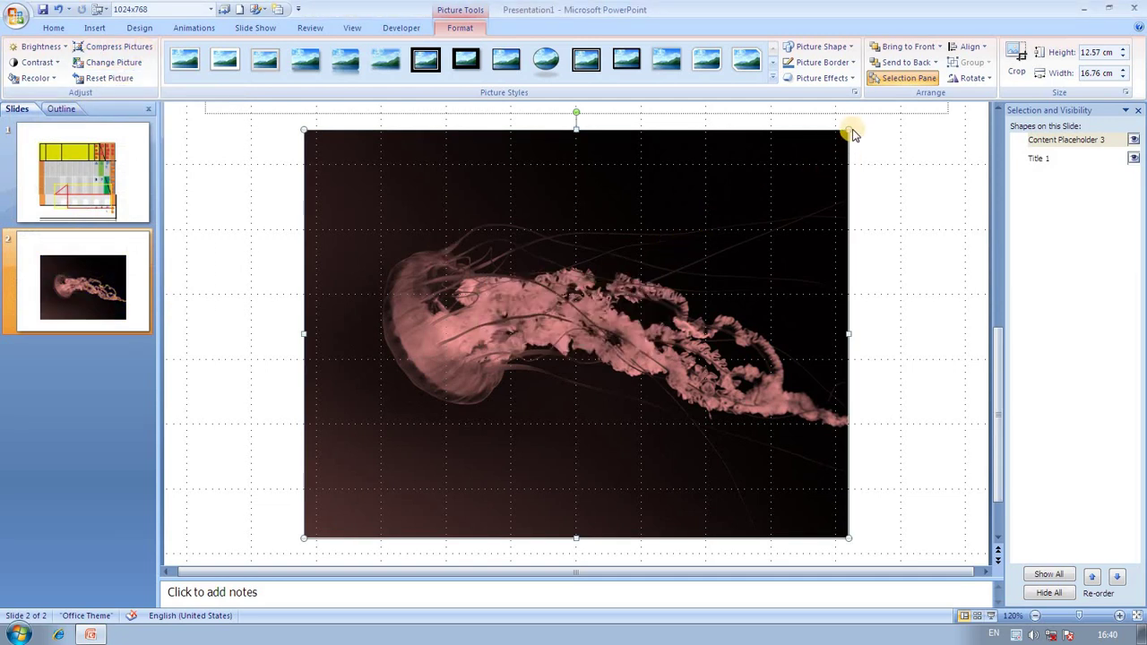
{"action": "left_click_drag", "start_coordinate": [849, 130], "coordinate": [574, 364]}
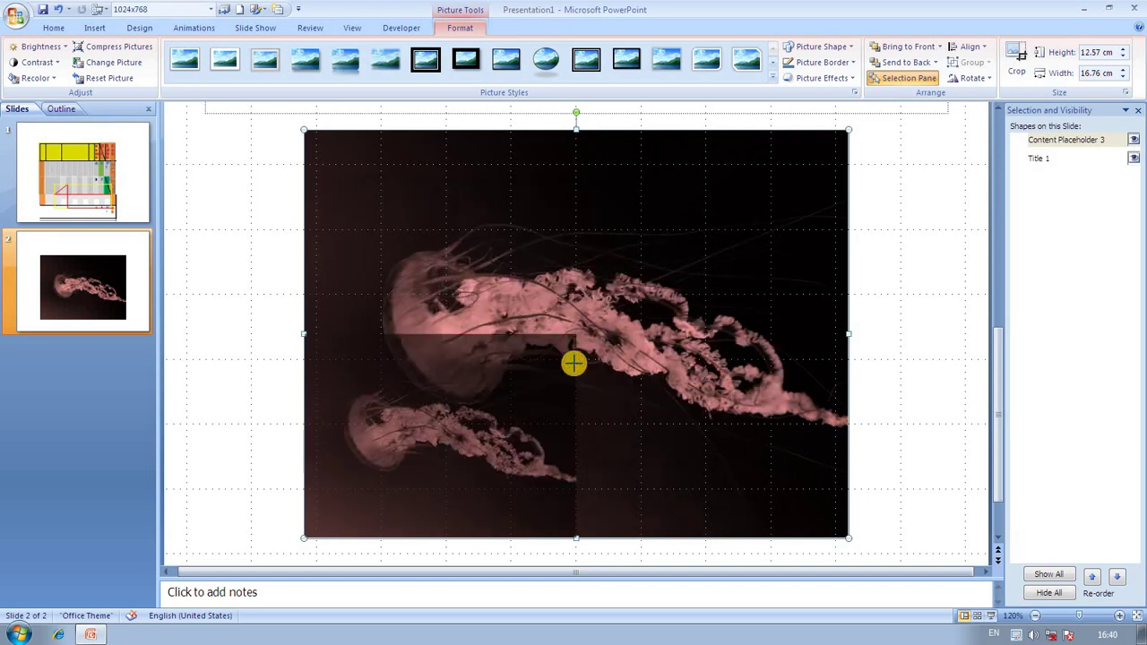
{"action": "left_click_drag", "start_coordinate": [448, 387], "coordinate": [534, 271]}
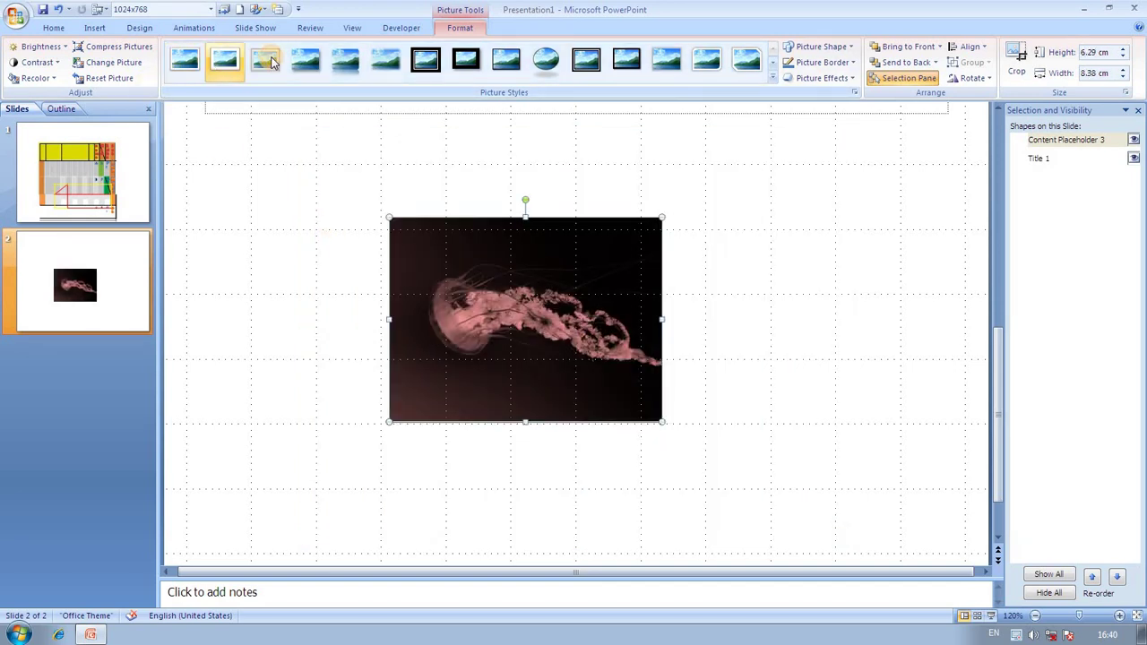
- Try several picture styles, settling on the white Snip Diagonal Corner frame for the jellyfish photo
{"action": "left_click", "coordinate": [428, 68]}
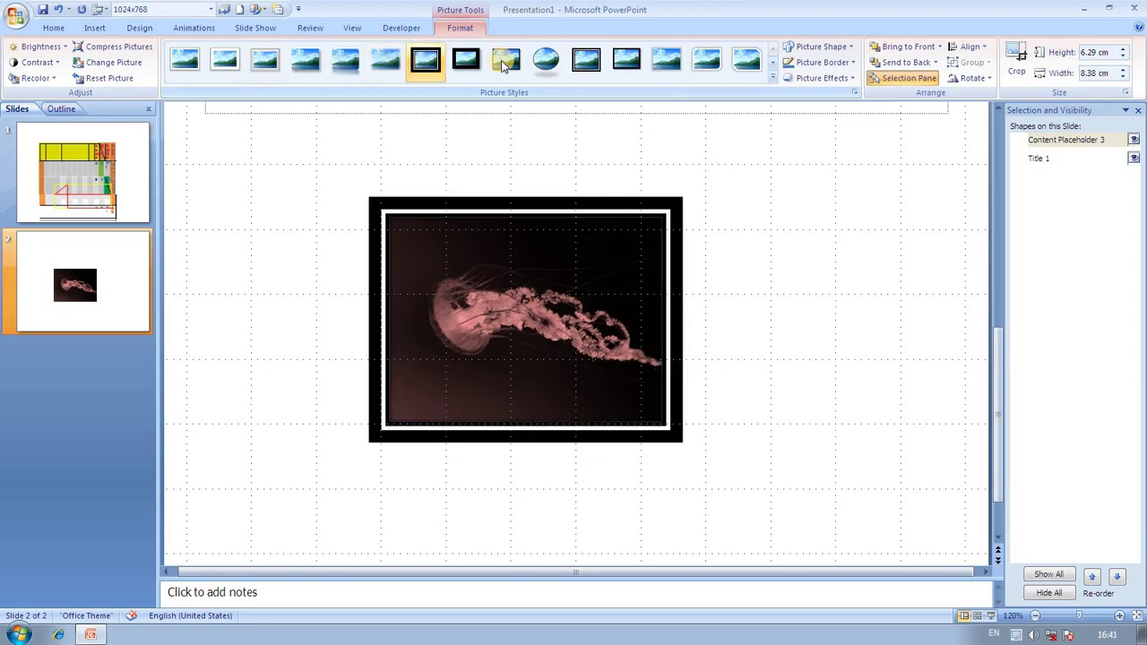
{"action": "left_click", "coordinate": [535, 65]}
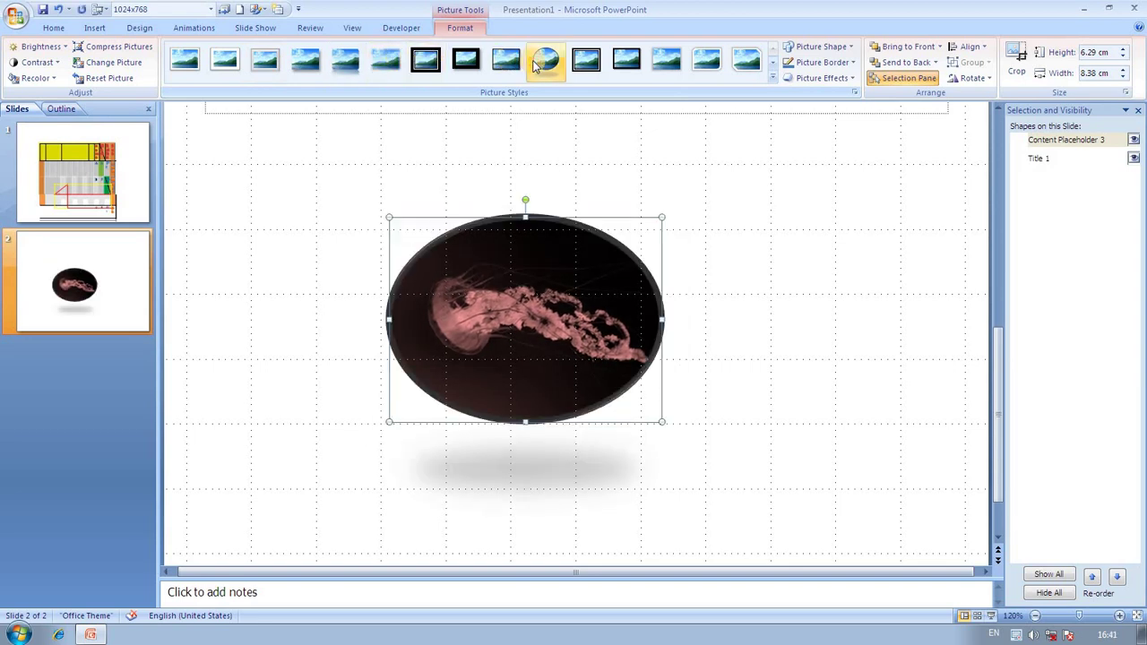
{"action": "left_click", "coordinate": [585, 61]}
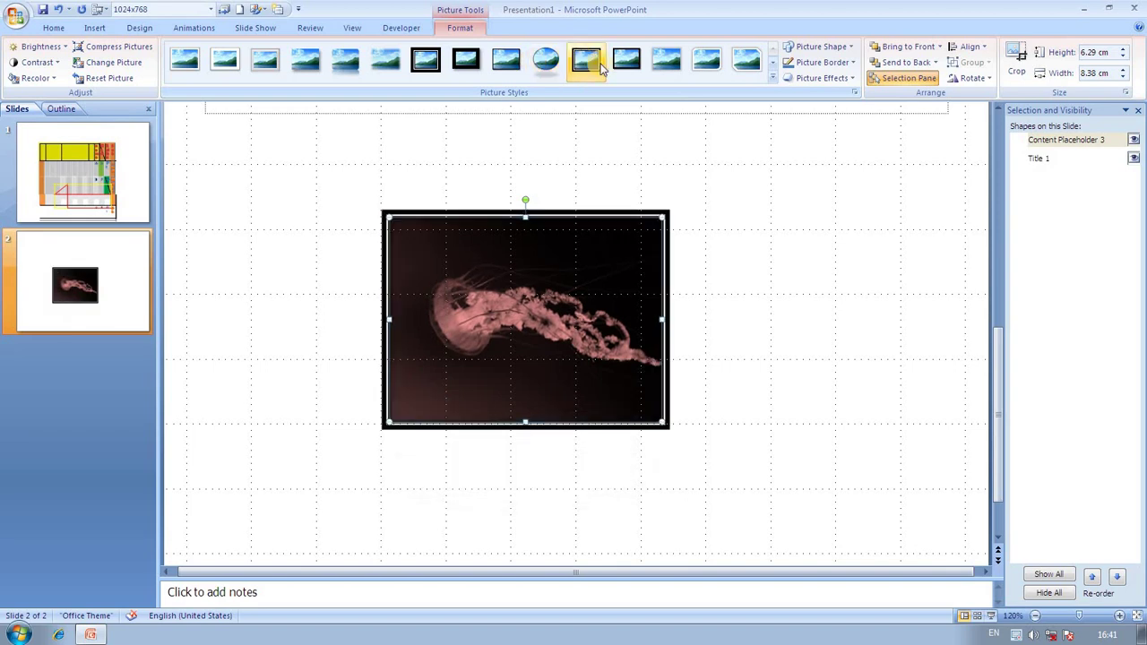
{"action": "left_click", "coordinate": [706, 63]}
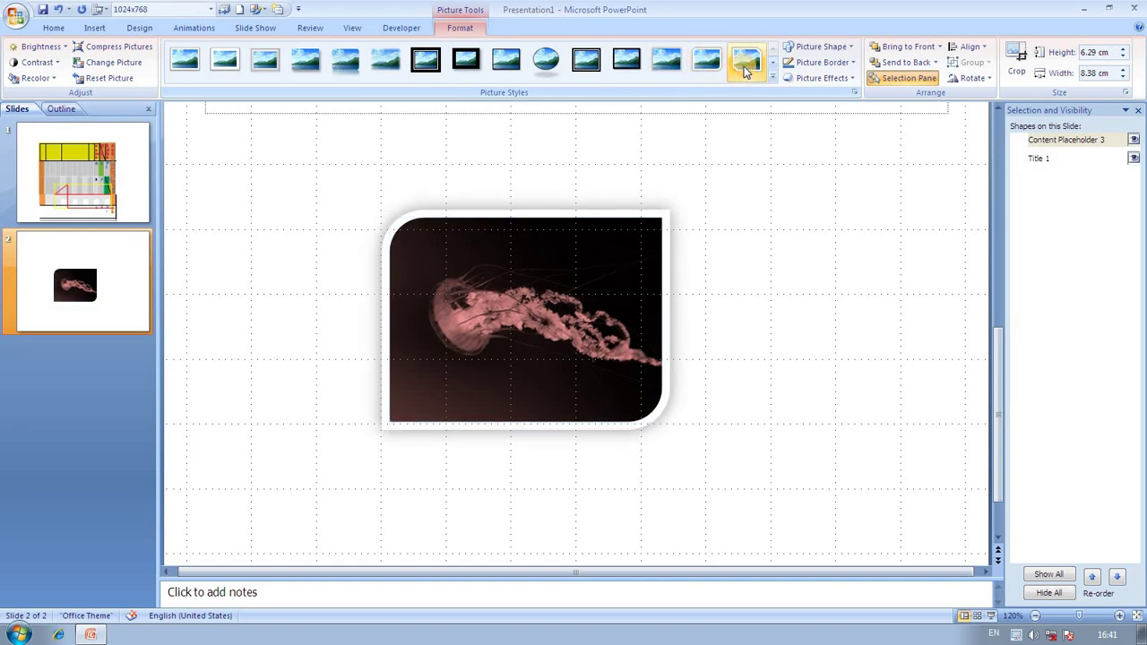
{"action": "left_click", "coordinate": [745, 63]}
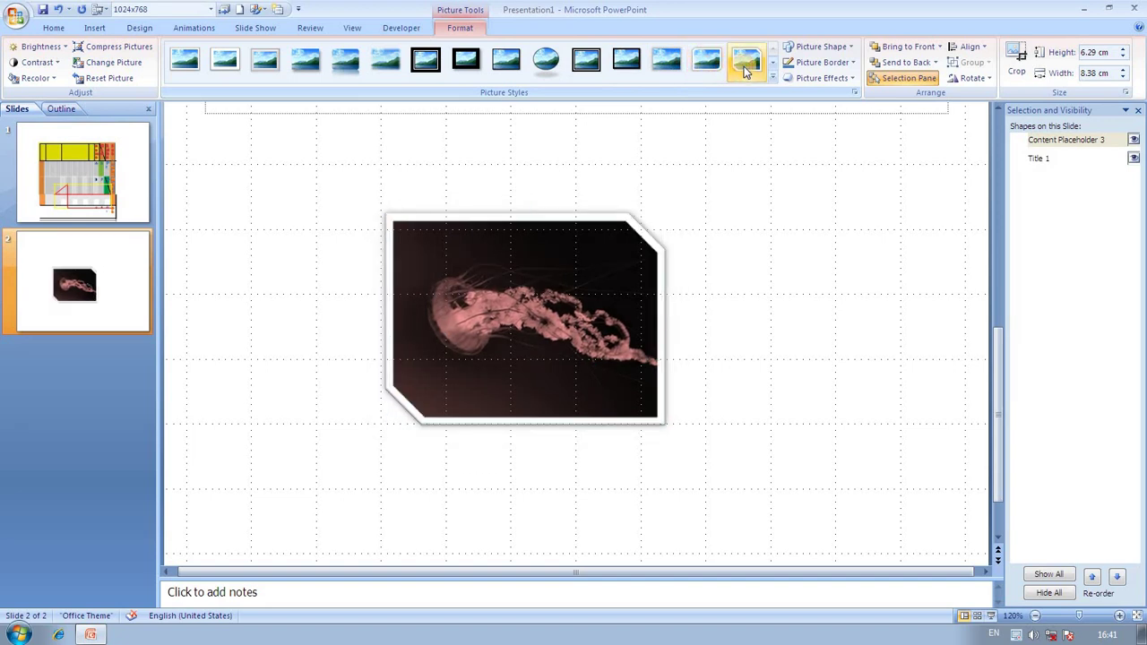
{"action": "left_click", "coordinate": [851, 46]}
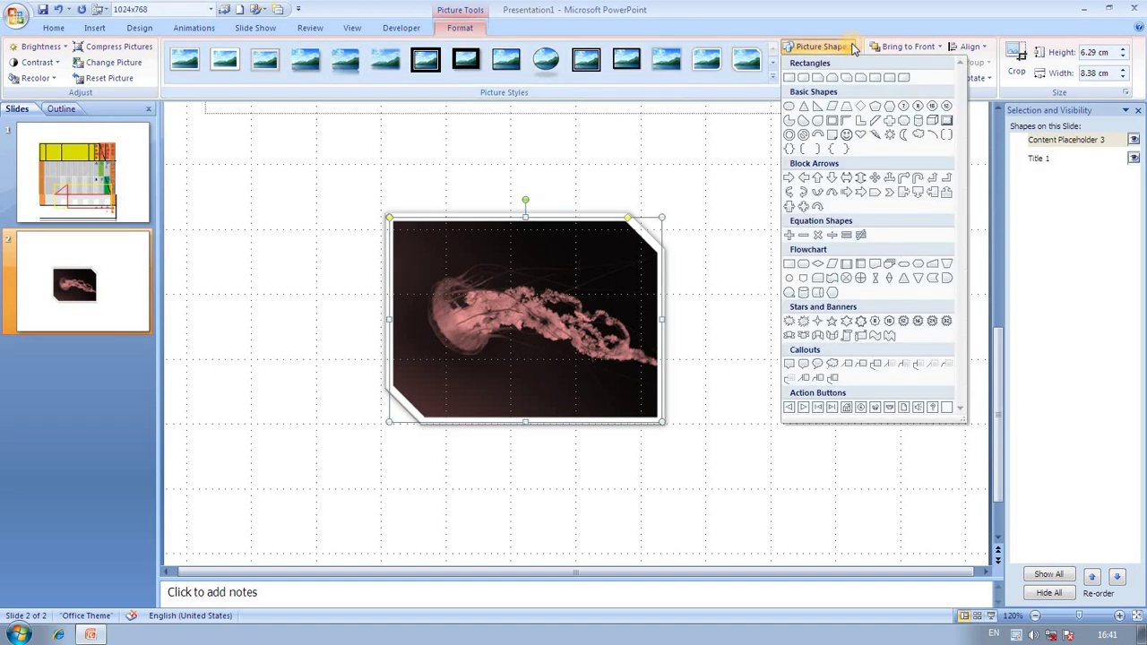
{"action": "left_click", "coordinate": [889, 134]}
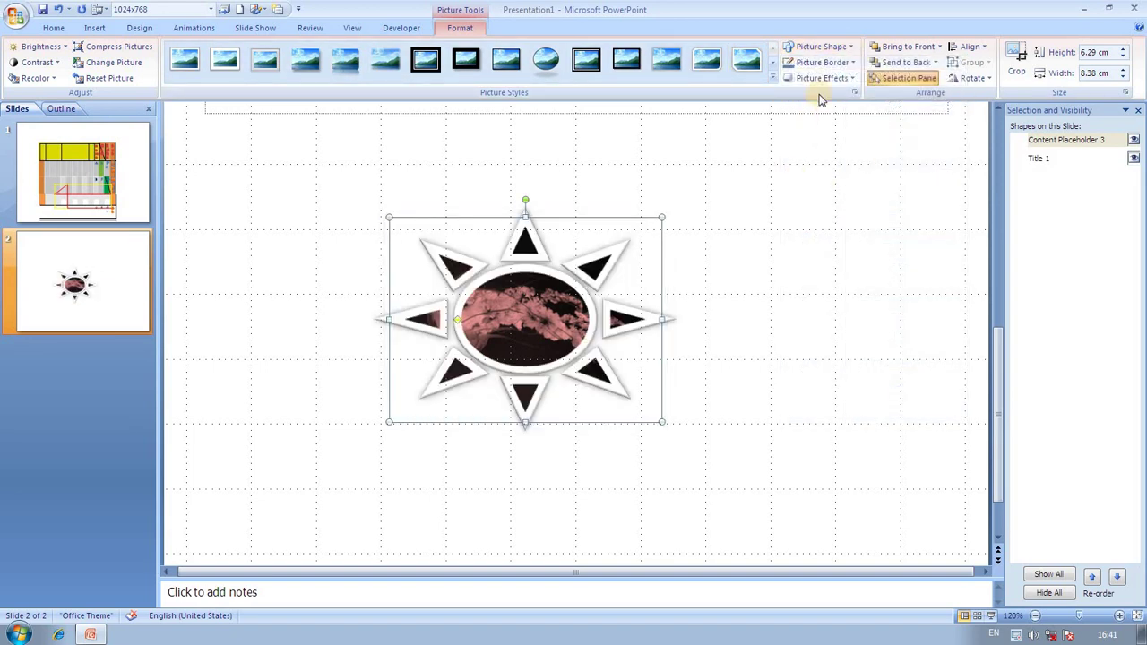
{"action": "left_click", "coordinate": [843, 63]}
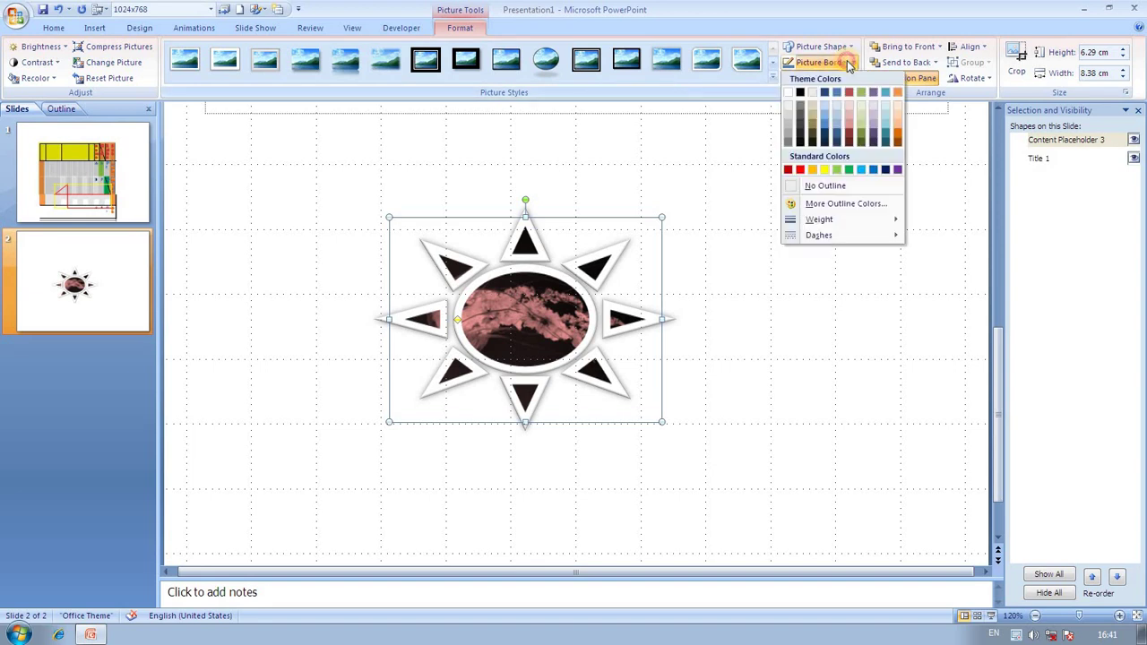
{"action": "left_click", "coordinate": [825, 170]}
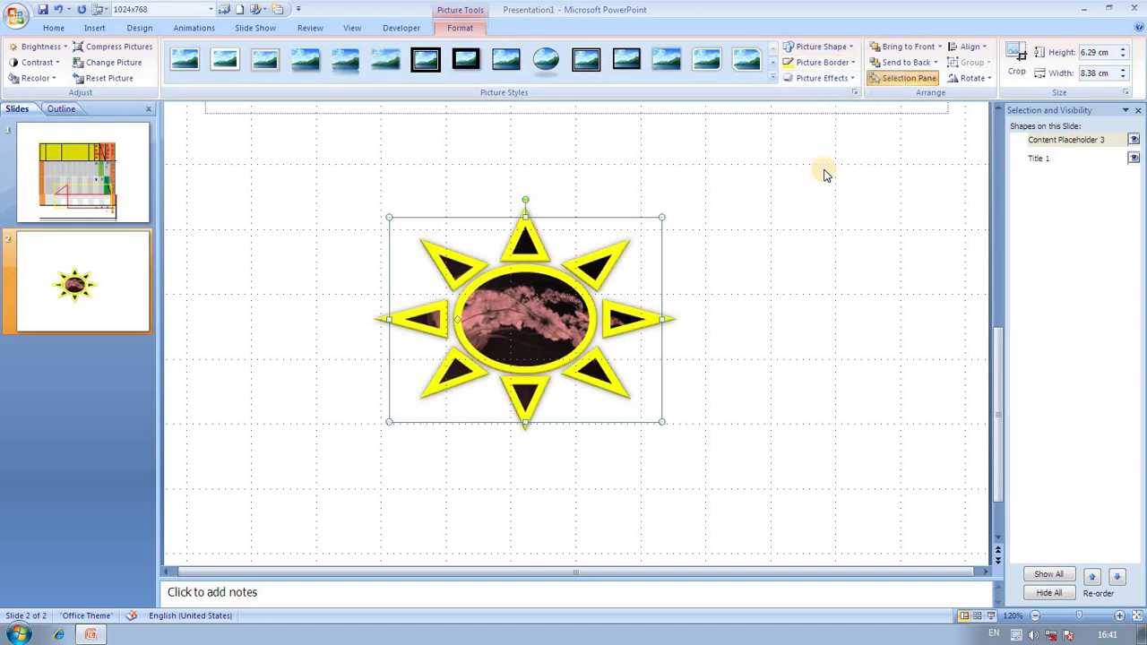
{"action": "left_click", "coordinate": [838, 63]}
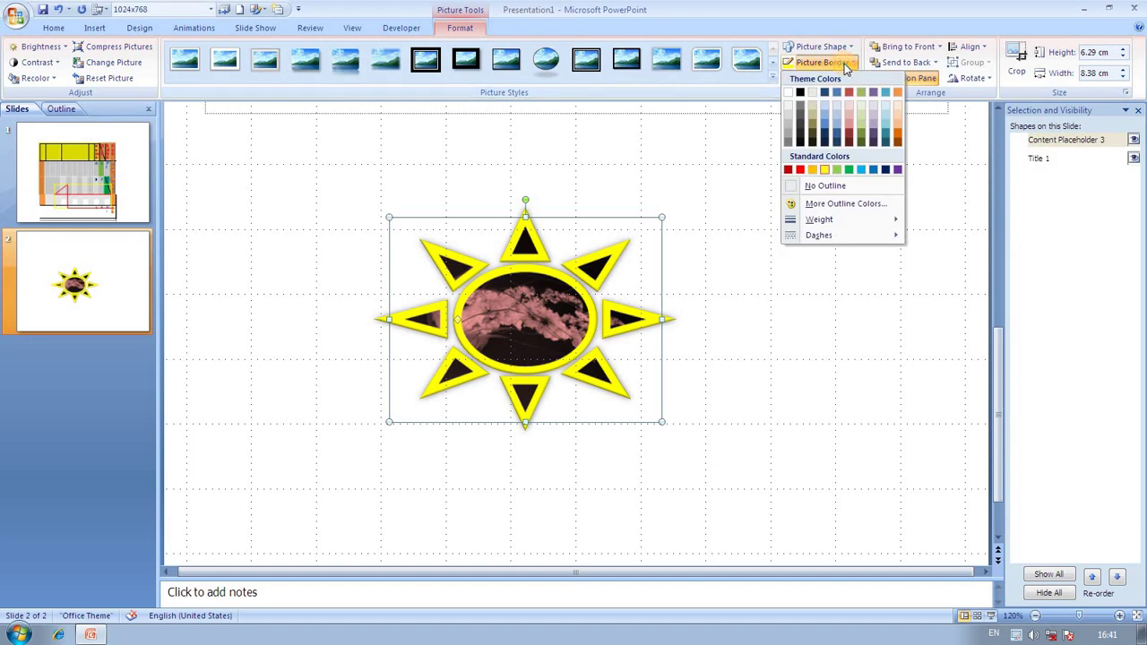
{"action": "mouse_move", "coordinate": [852, 235]}
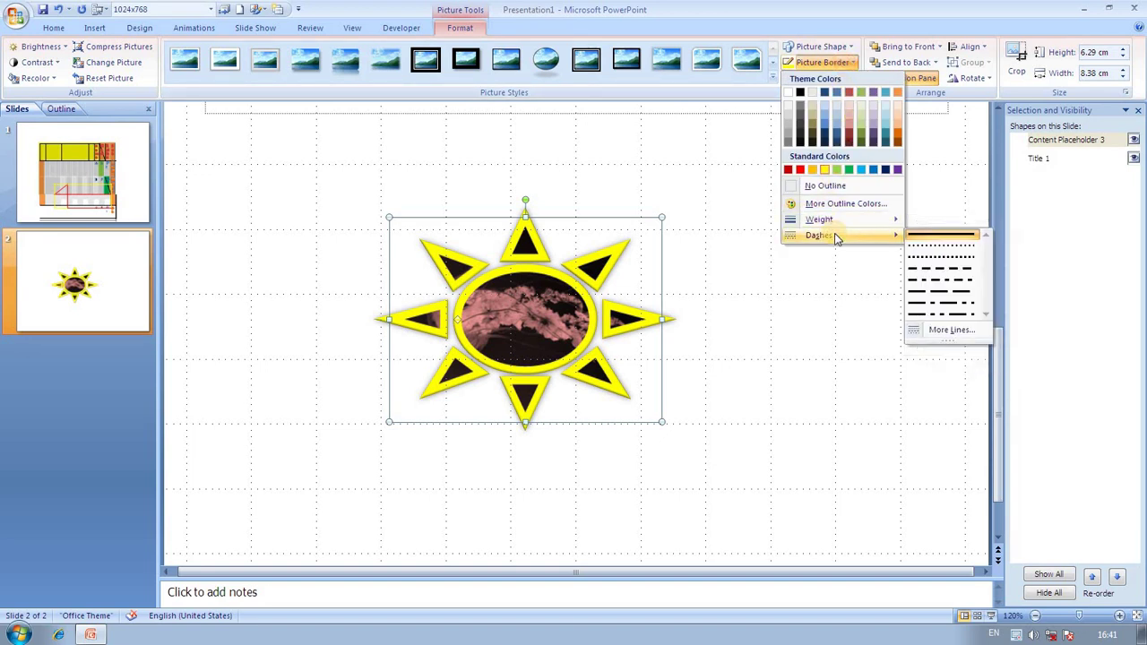
{"action": "left_click", "coordinate": [928, 260]}
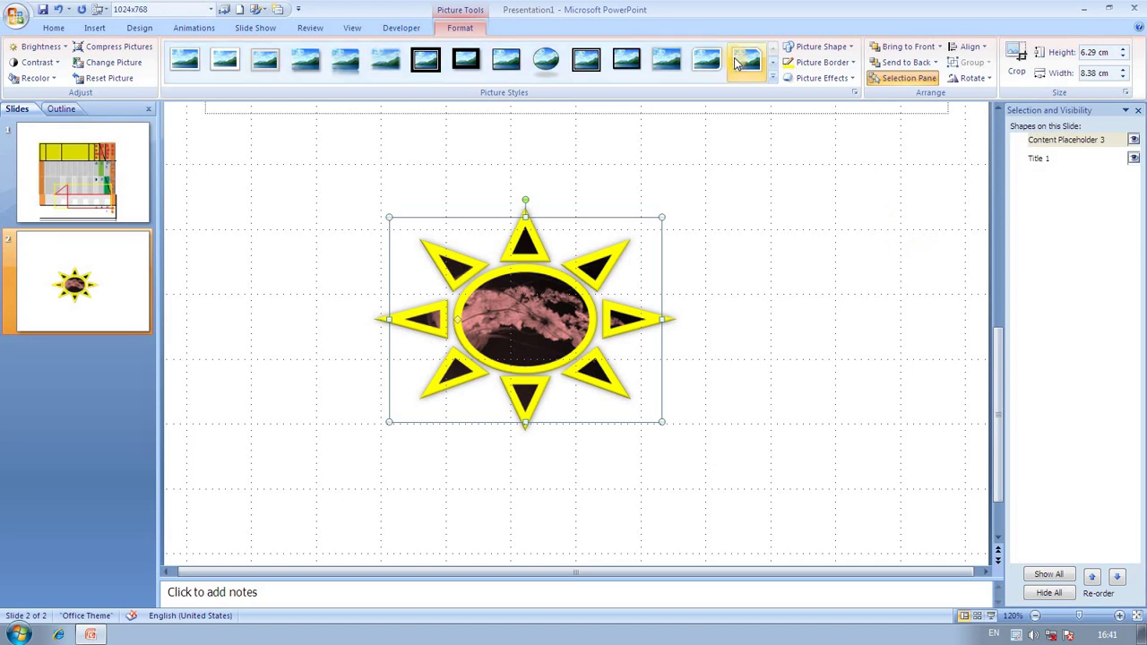
- Rotate the sun picture right 90°, back left 90°, then flip it vertically
{"action": "left_click", "coordinate": [975, 78]}
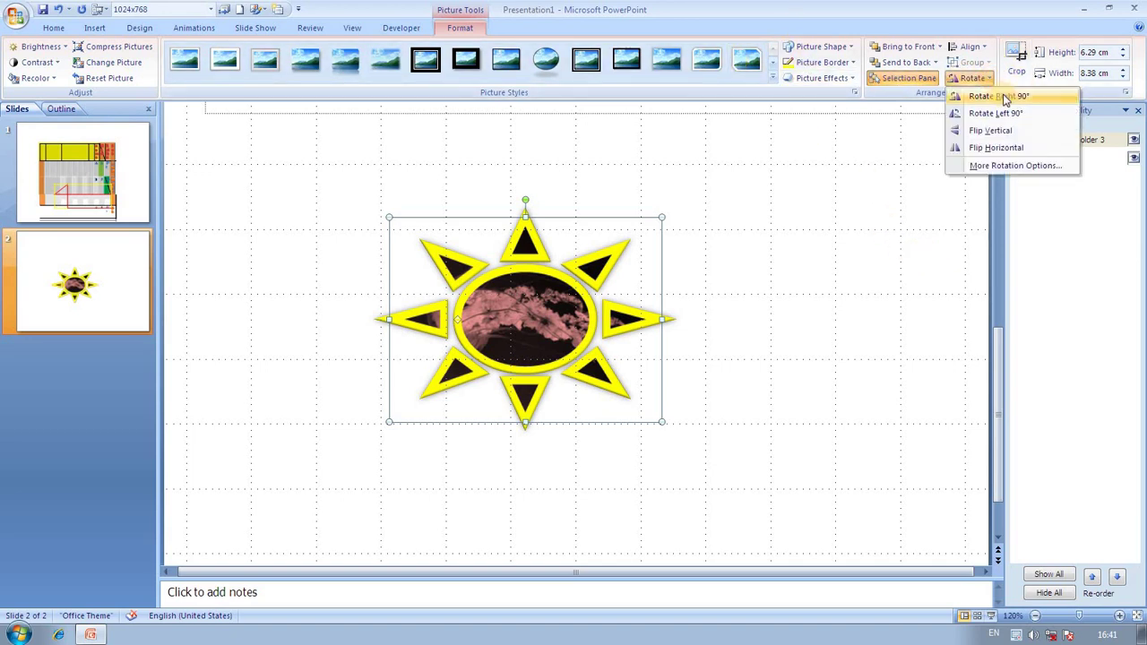
{"action": "left_click", "coordinate": [982, 95]}
{"action": "left_click", "coordinate": [984, 79]}
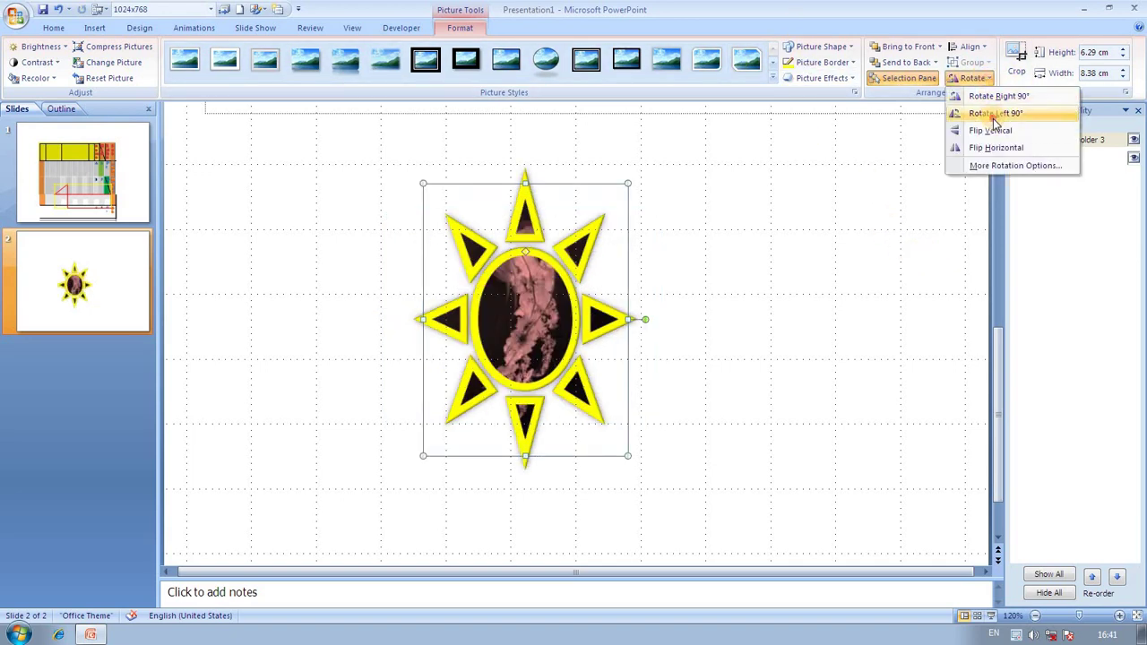
{"action": "left_click", "coordinate": [986, 110]}
{"action": "left_click", "coordinate": [971, 79]}
{"action": "left_click", "coordinate": [987, 131]}
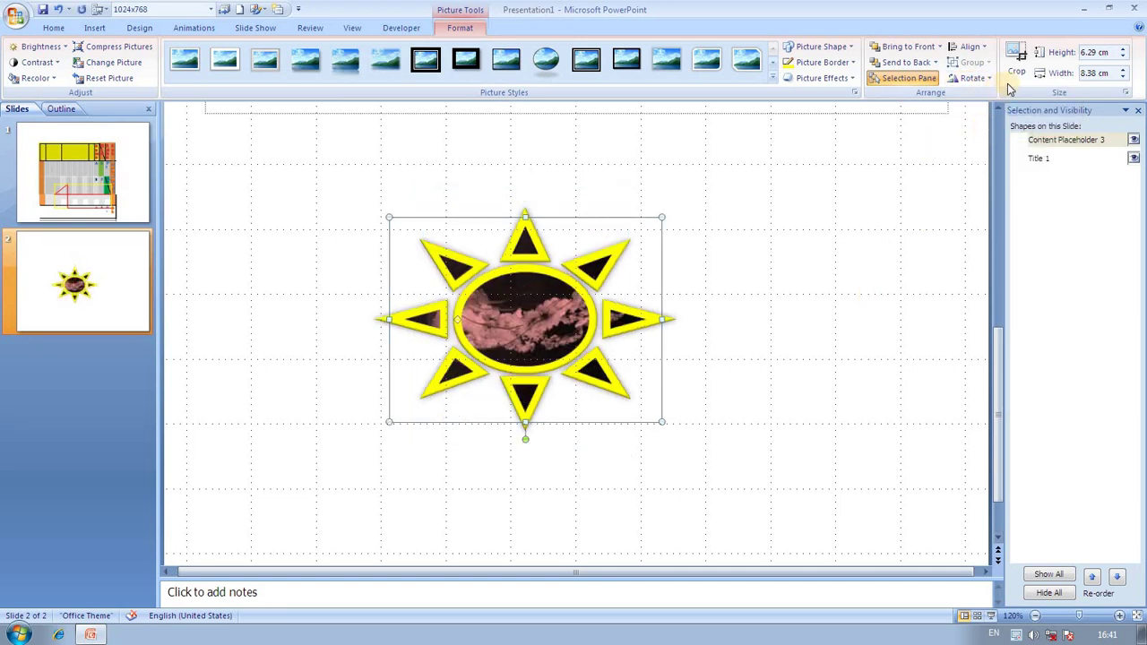
- Enlarge the sun picture to 7.35 cm by 9.8 cm
{"action": "left_click", "coordinate": [1122, 55]}
{"action": "left_click", "coordinate": [1123, 55]}
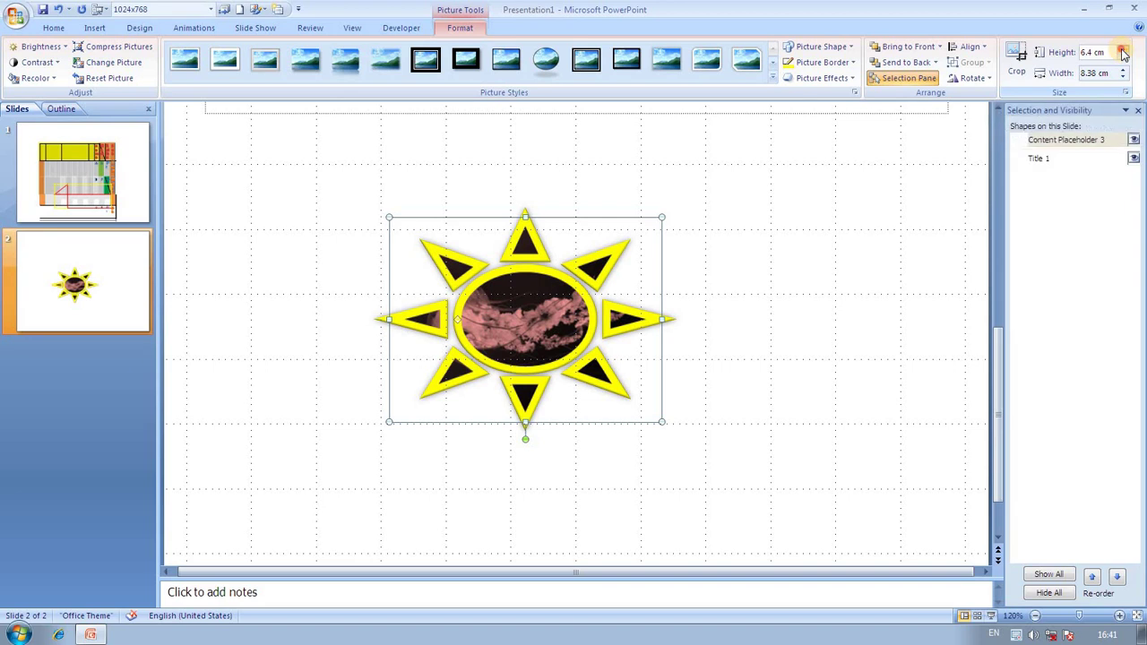
{"action": "left_click", "coordinate": [1123, 54]}
{"action": "left_click", "coordinate": [1124, 71]}
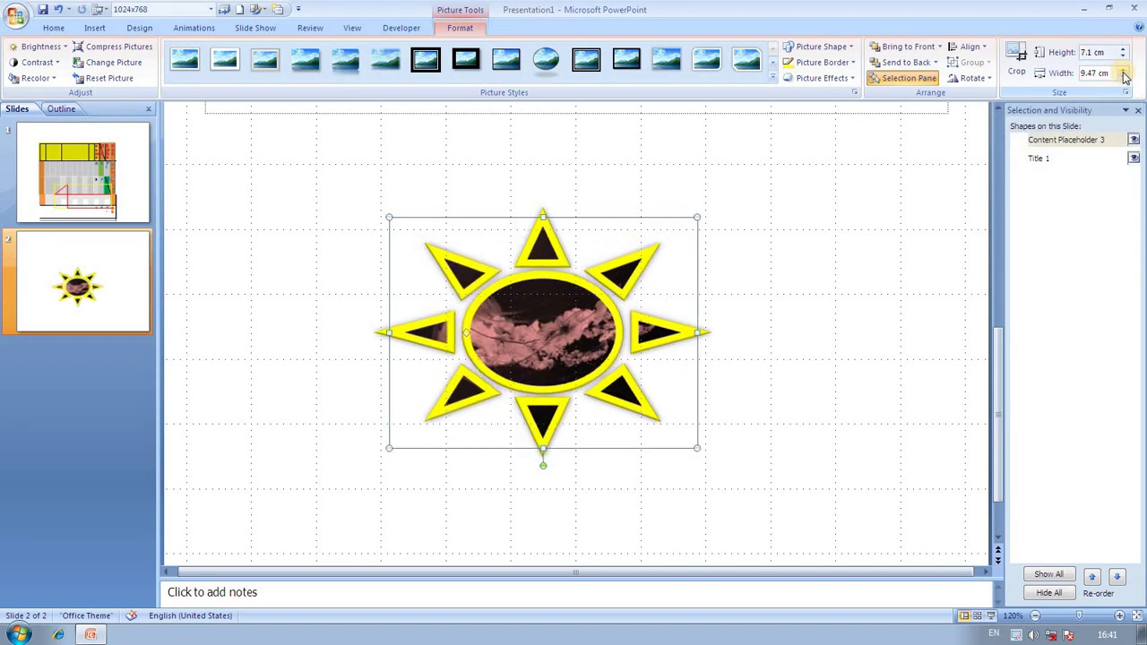
{"action": "left_click", "coordinate": [1125, 72]}
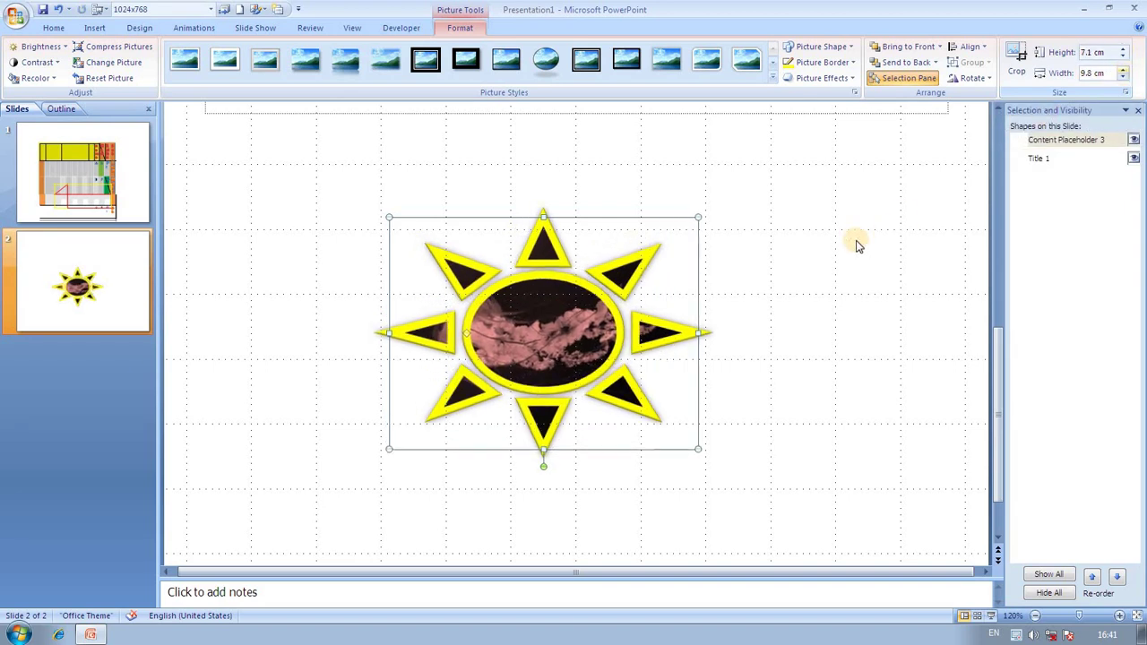
{"action": "left_click", "coordinate": [94, 28]}
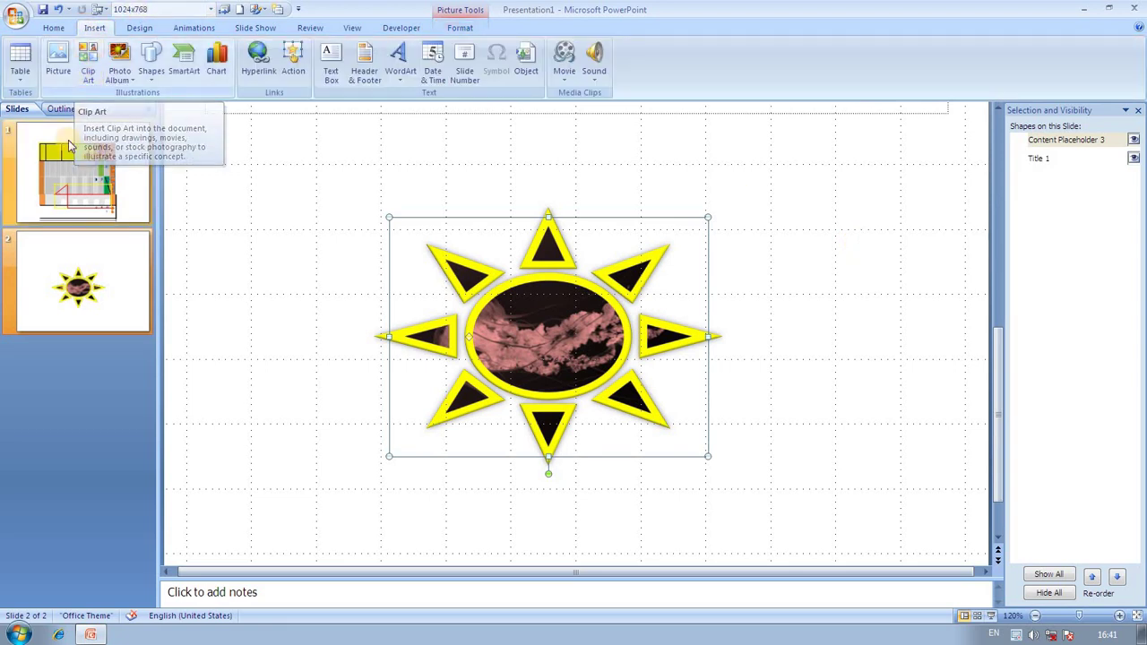
- Add a new Title and Content slide as slide 3
{"action": "left_click", "coordinate": [54, 28]}
{"action": "left_click", "coordinate": [132, 74]}
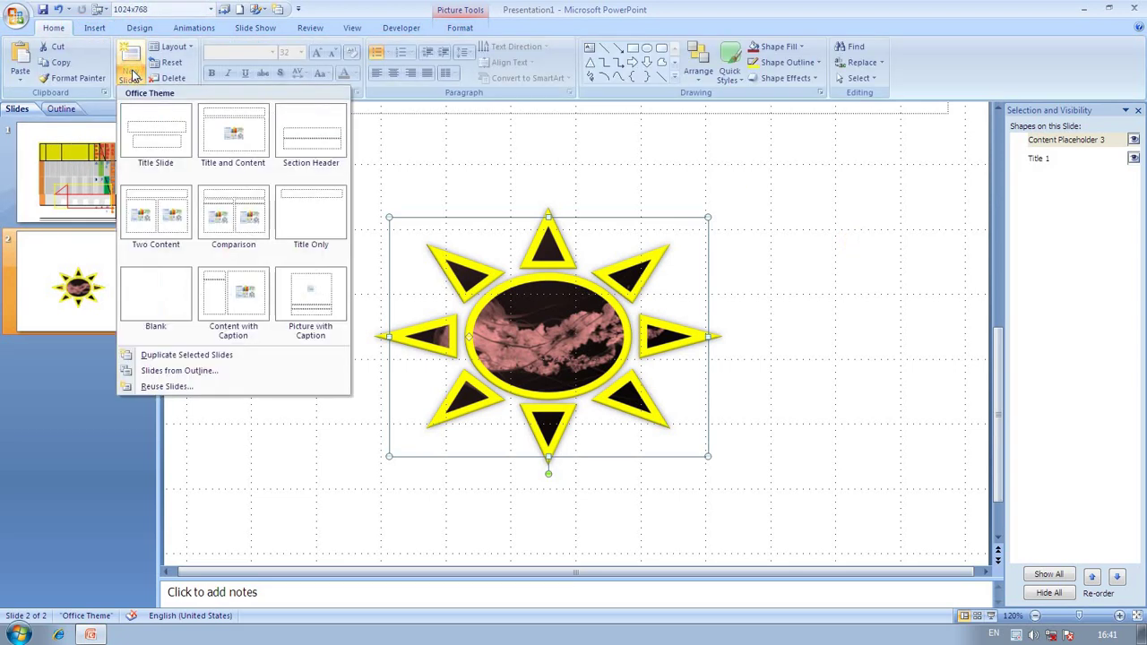
{"action": "left_click", "coordinate": [249, 130]}
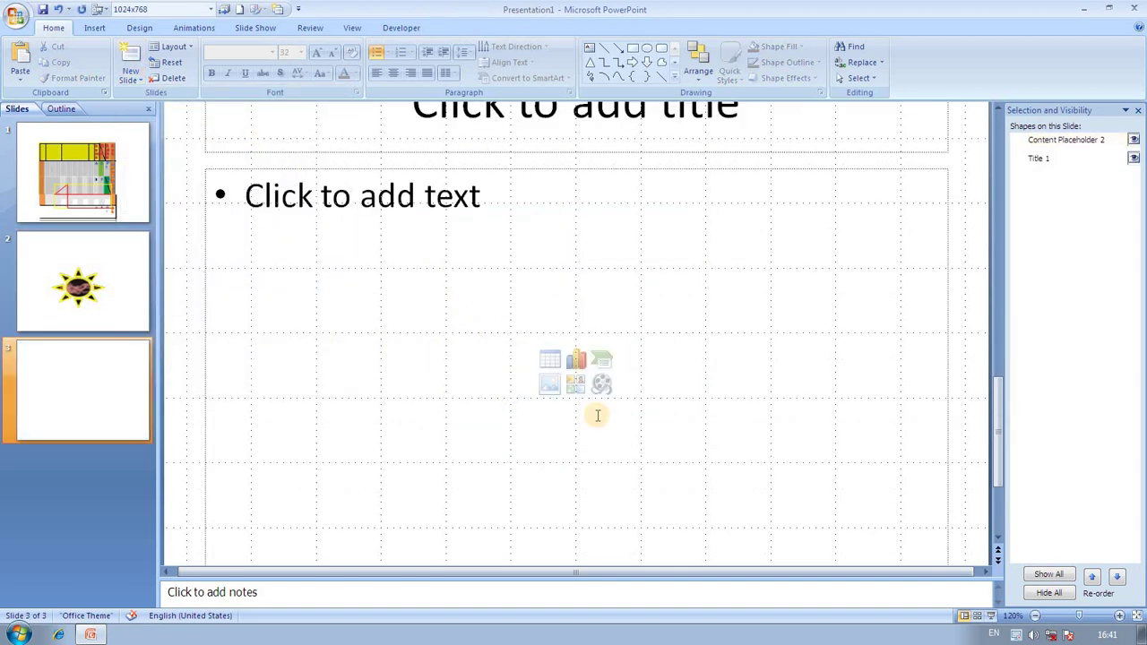
- Search clip art for 'computer' and insert the woman-at-computer clip onto slide 3
{"action": "left_click", "coordinate": [575, 383]}
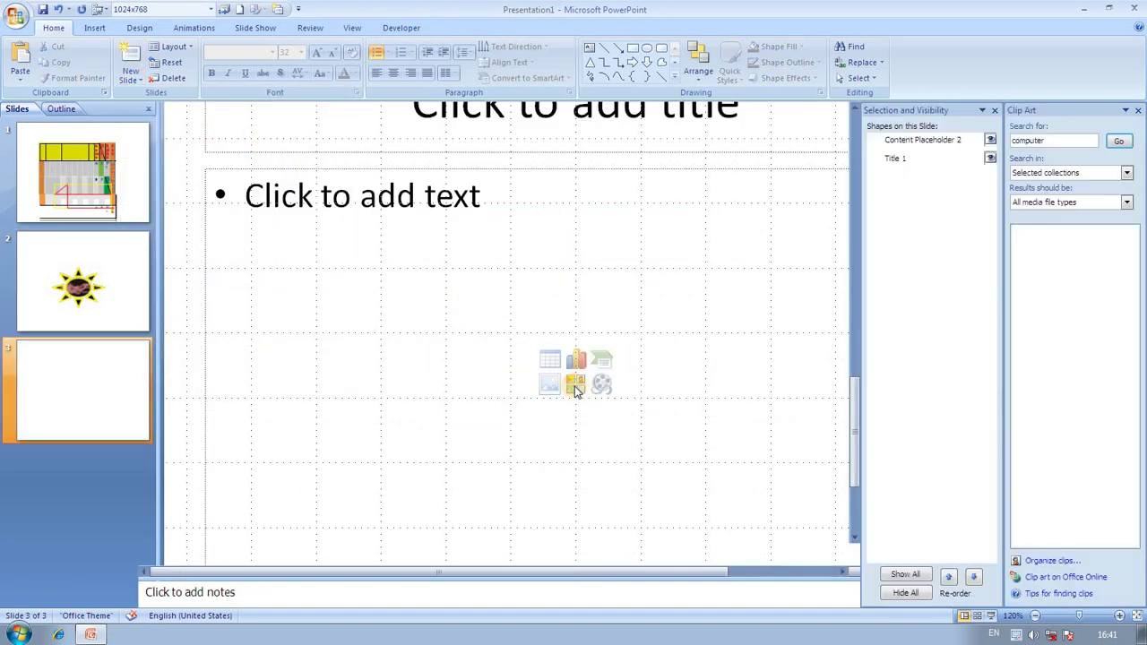
{"action": "left_click", "coordinate": [602, 384]}
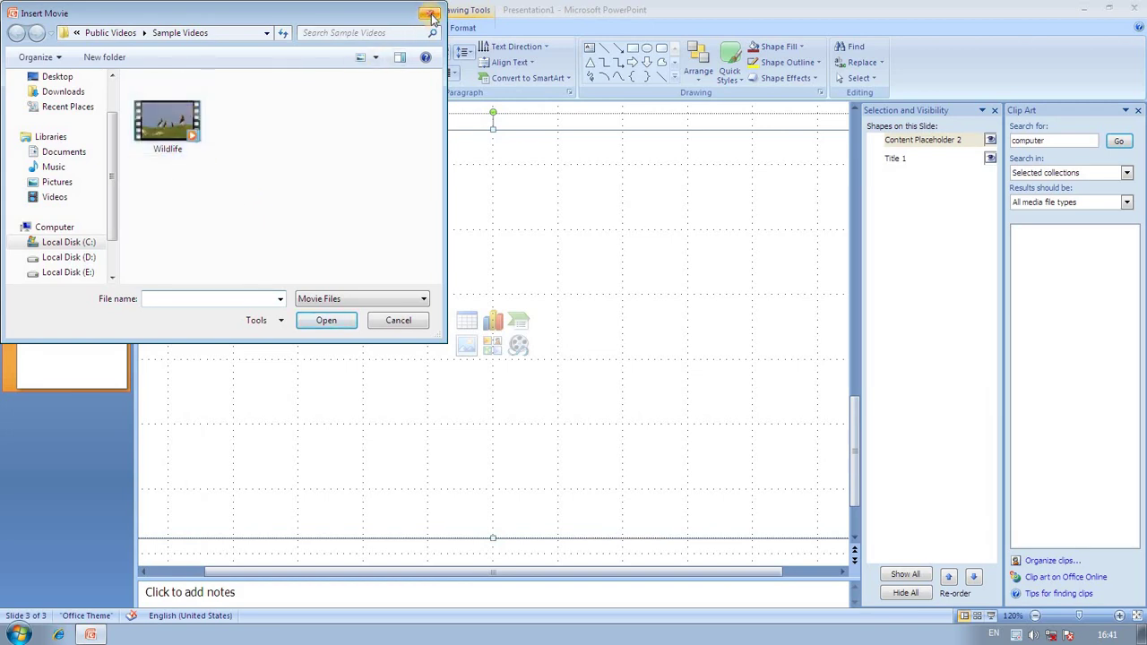
{"action": "left_click", "coordinate": [431, 17]}
{"action": "left_click", "coordinate": [1067, 139]}
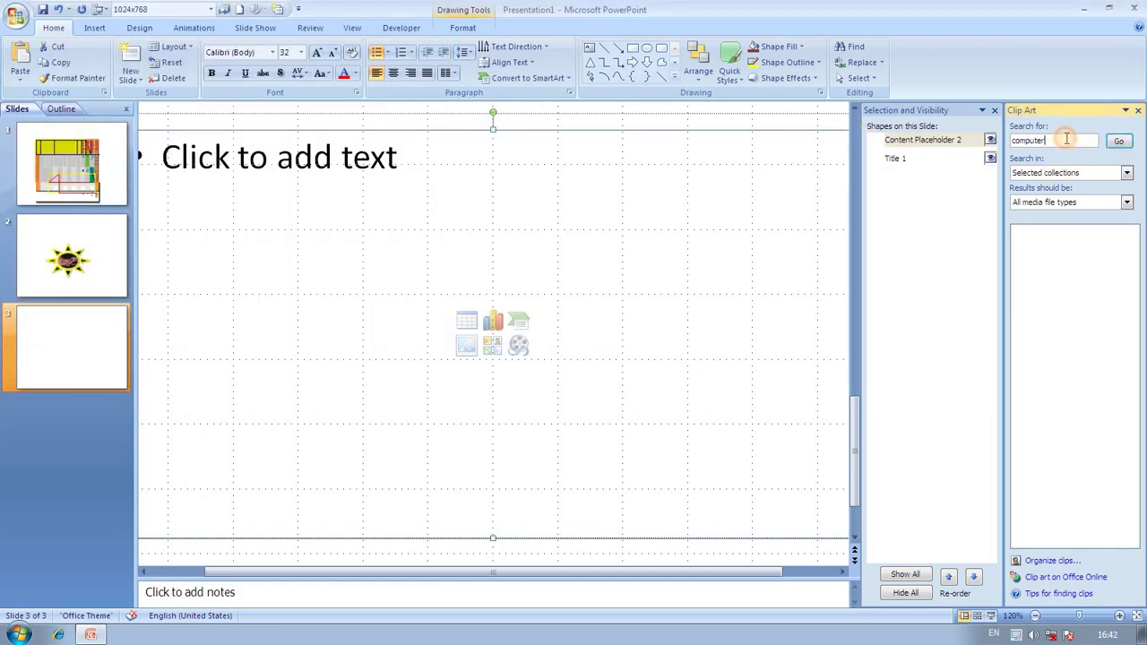
{"action": "left_click", "coordinate": [1119, 140]}
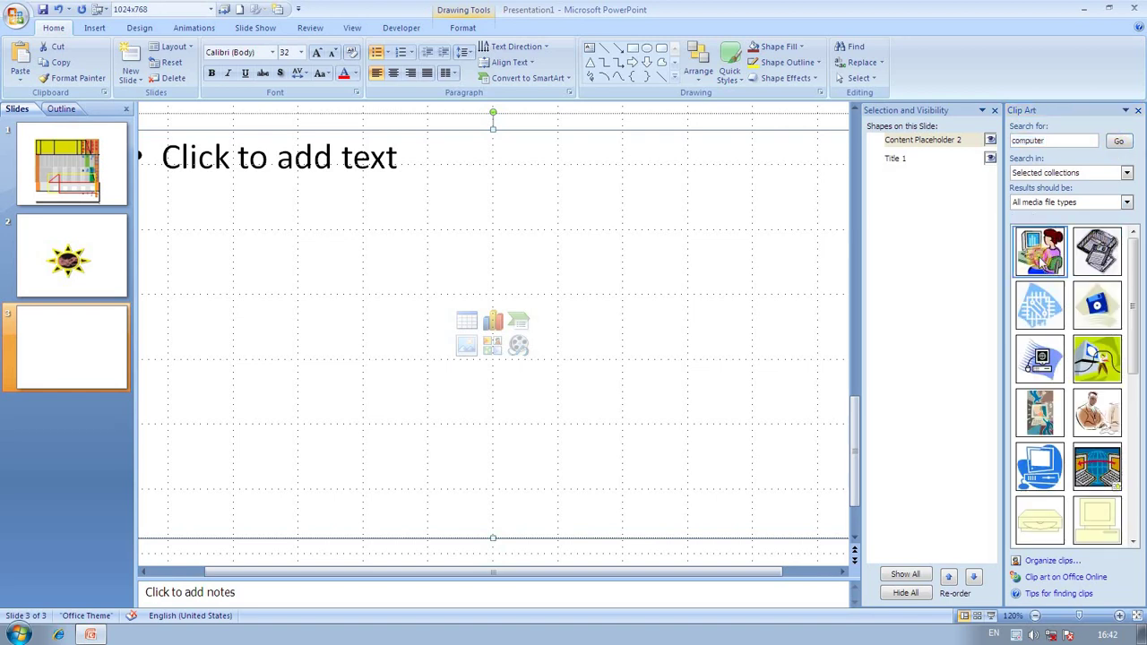
{"action": "left_click", "coordinate": [1039, 251]}
{"action": "left_click", "coordinate": [1138, 111]}
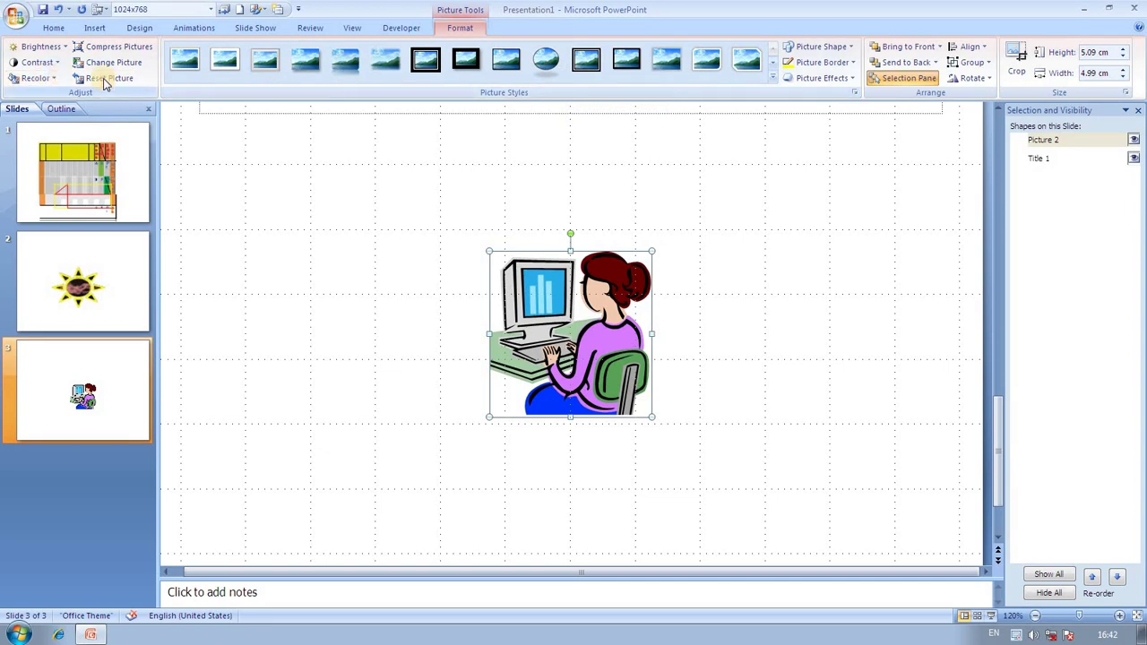
- Apply the Compound Frame, Black picture style to the clip art
{"action": "left_click", "coordinate": [430, 60]}
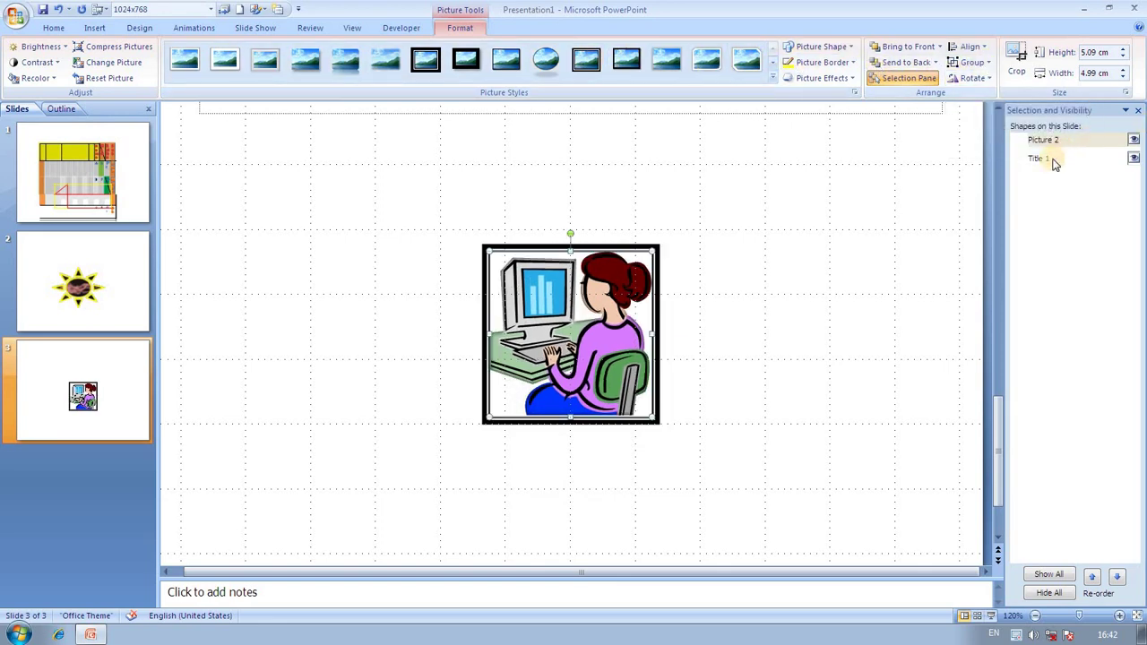
{"action": "left_click", "coordinate": [97, 27]}
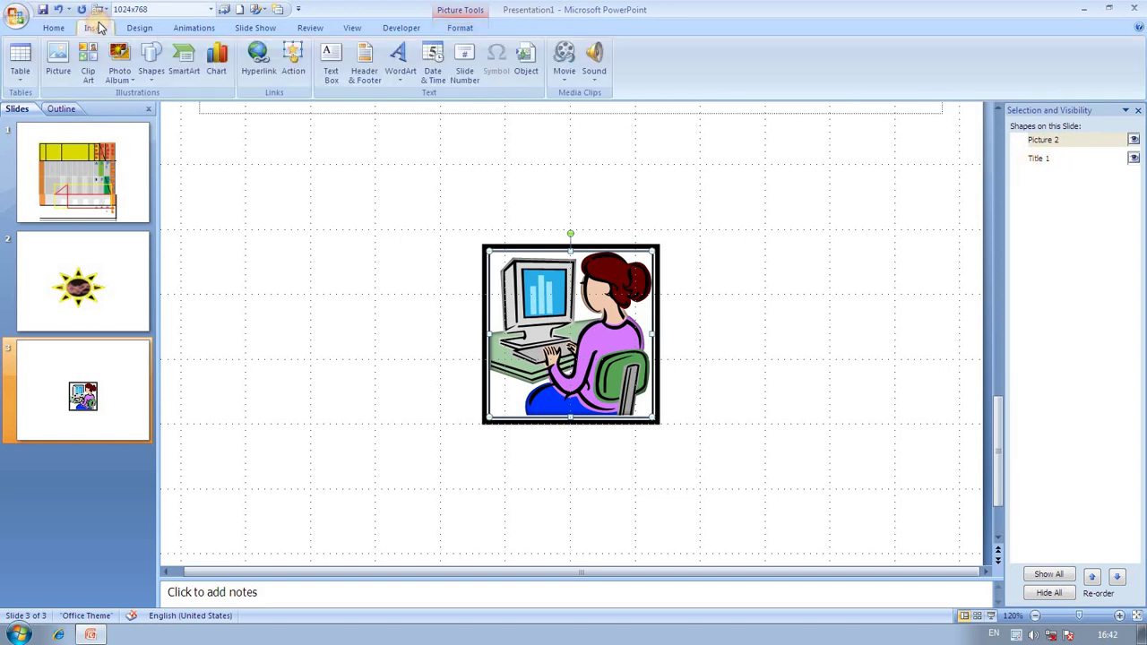
{"action": "left_click", "coordinate": [90, 75]}
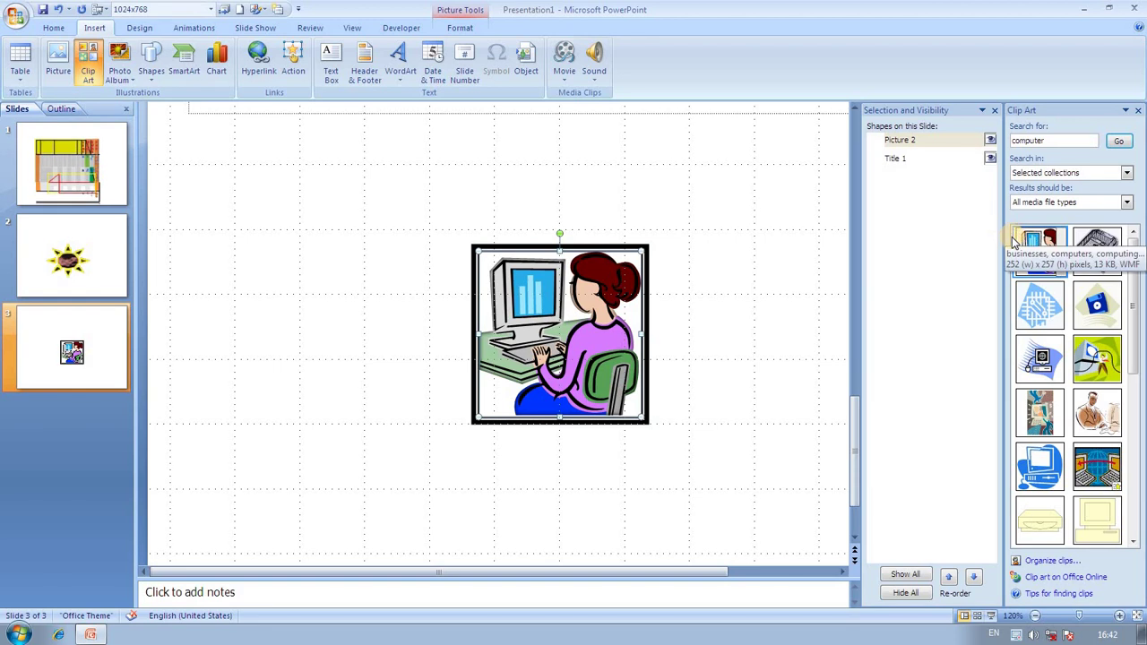
{"action": "left_click", "coordinate": [1139, 110]}
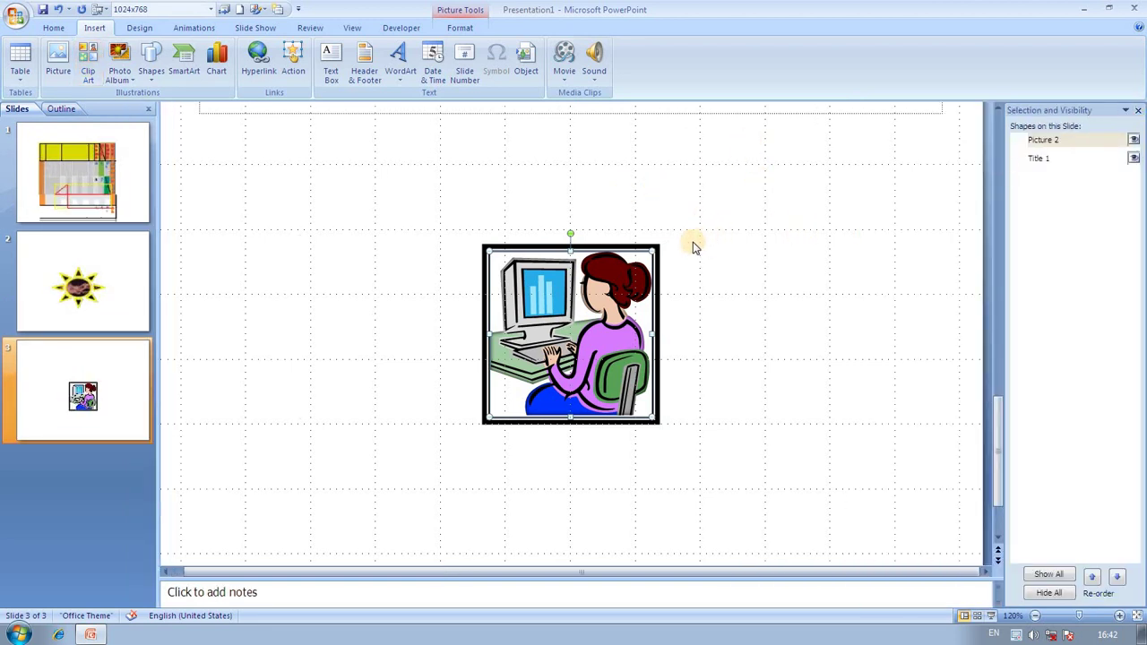
- Enlarge the clip art four height steps beyond 5.5 × 5.29 cm, then deselect it
{"action": "left_click", "coordinate": [460, 28]}
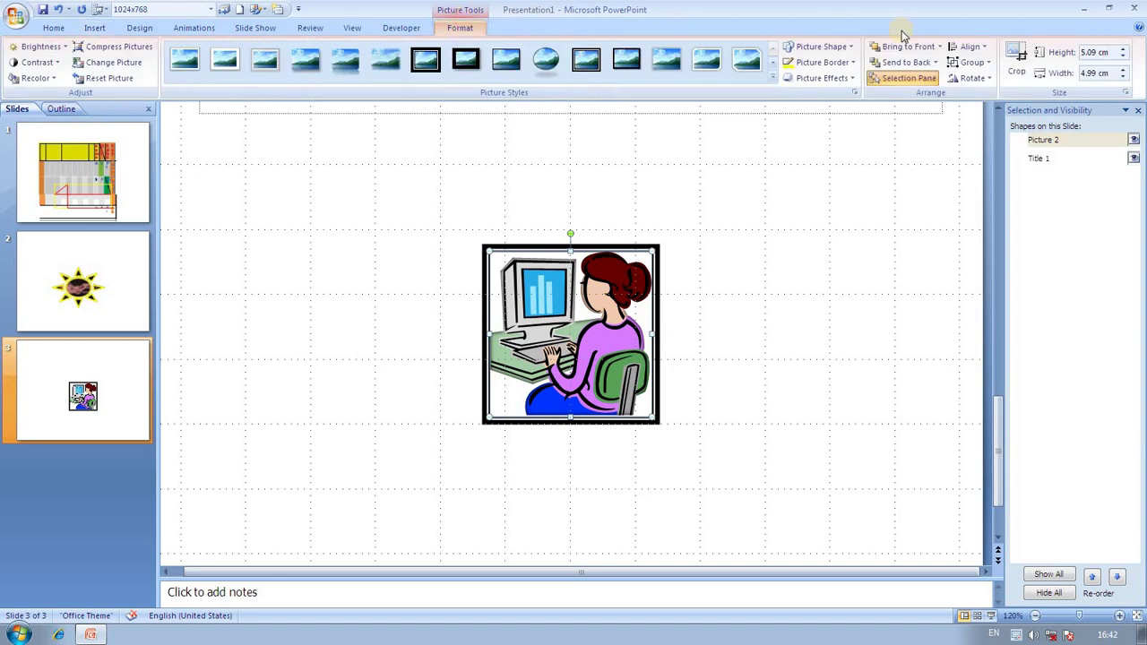
{"action": "left_click", "coordinate": [1124, 51]}
{"action": "left_click", "coordinate": [1123, 51]}
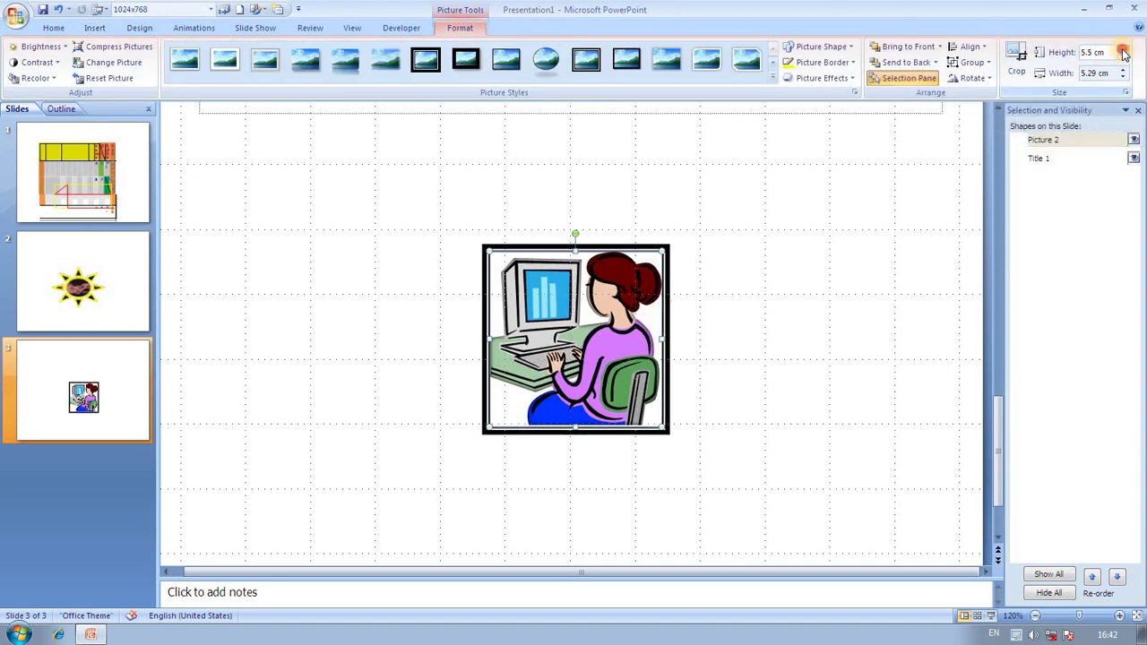
{"action": "left_click", "coordinate": [1123, 51]}
{"action": "left_click", "coordinate": [1123, 52]}
{"action": "left_click", "coordinate": [861, 261]}
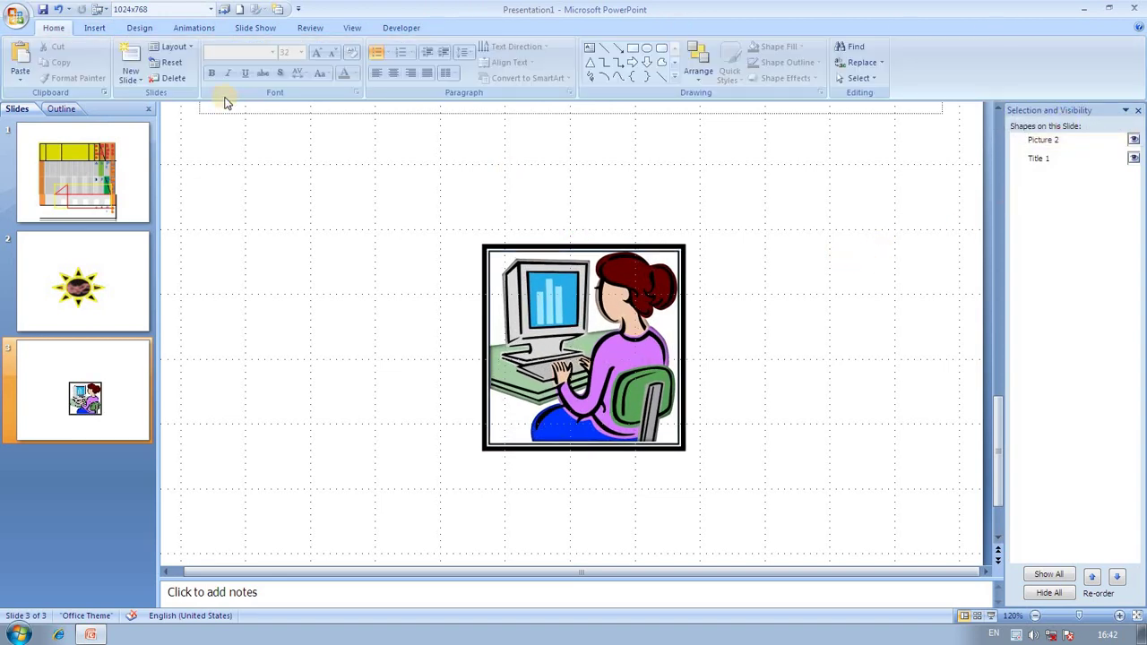
- Open the New Photo Album dialog from the Insert tab, then close it without changes
{"action": "left_click", "coordinate": [97, 27]}
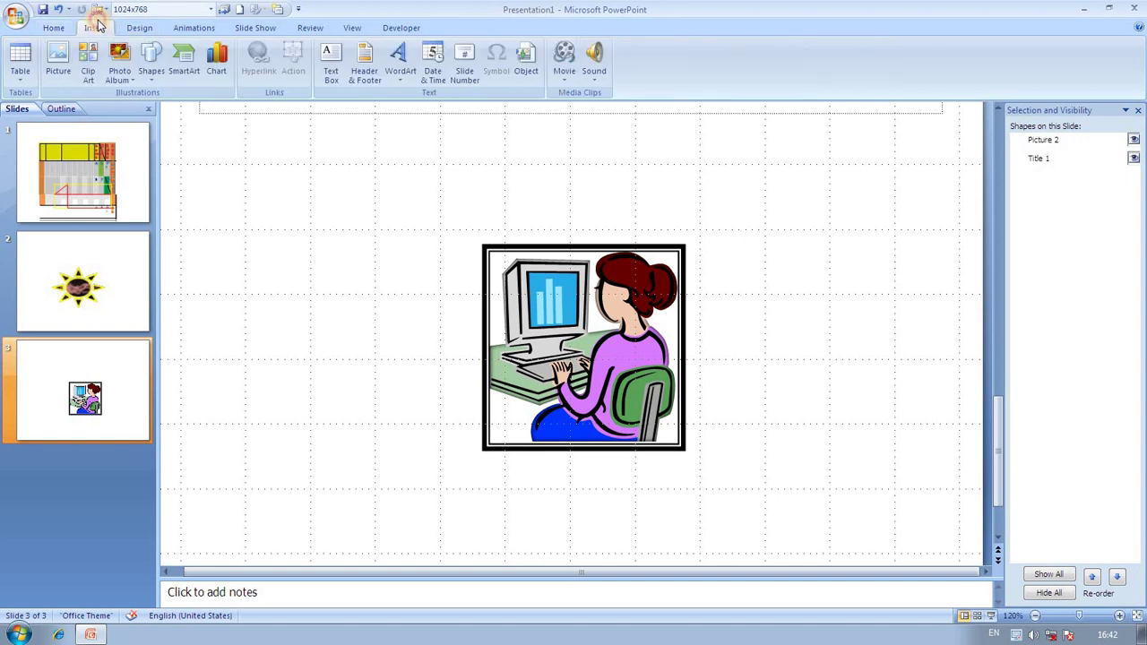
{"action": "left_click", "coordinate": [129, 80]}
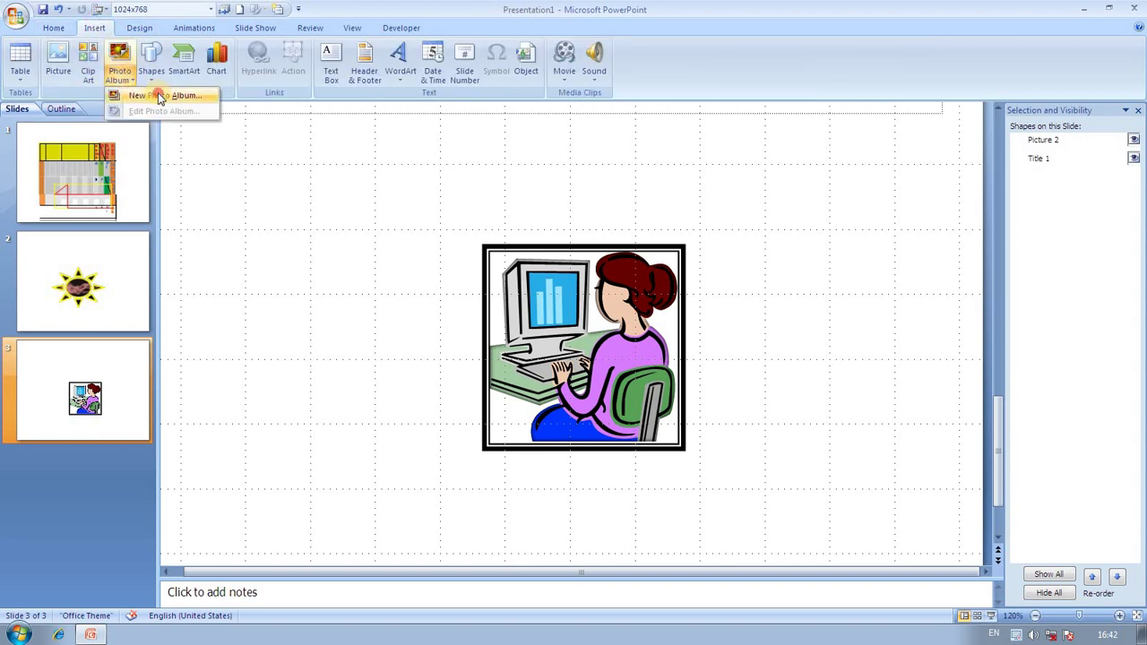
{"action": "left_click", "coordinate": [160, 95]}
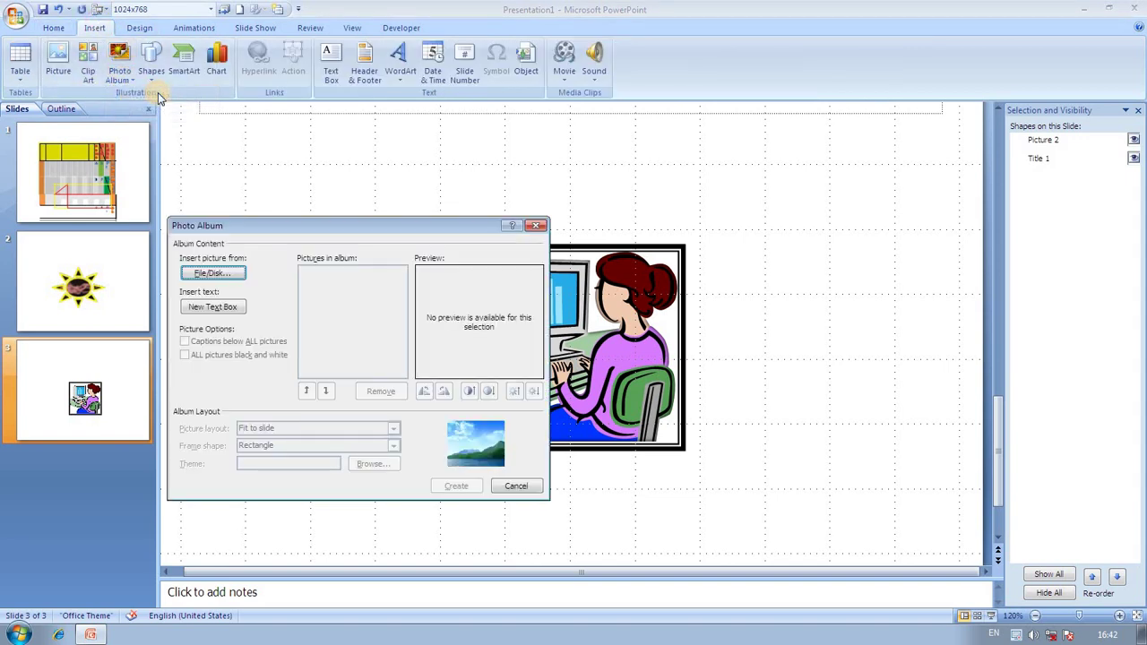
{"action": "left_click", "coordinate": [536, 227]}
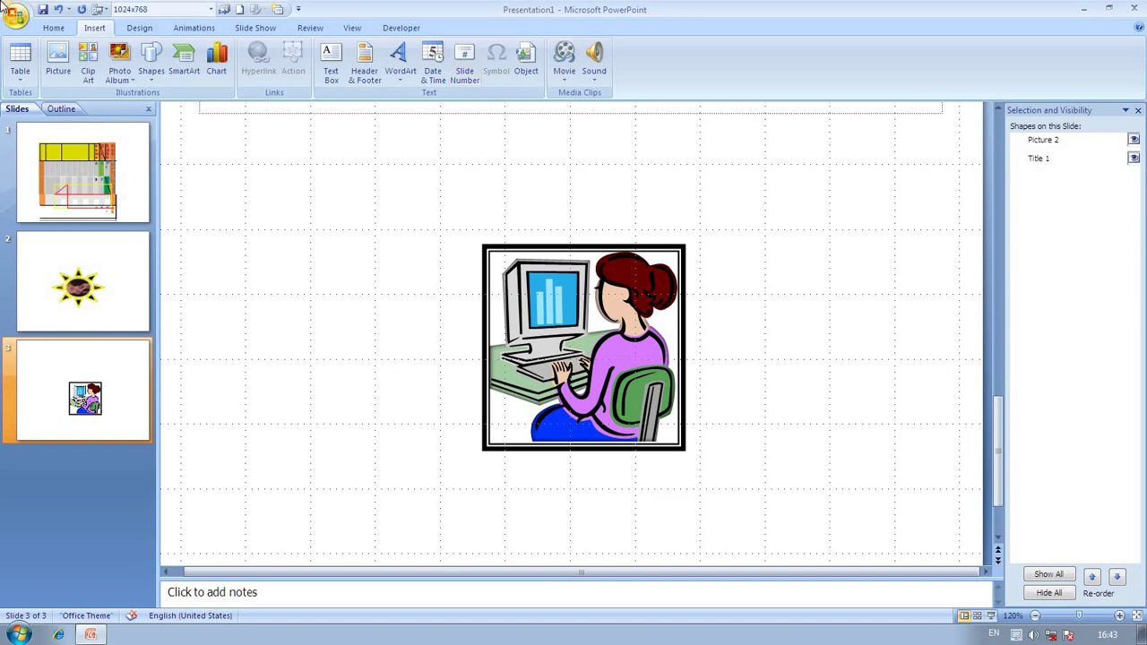
- Create a new photo album containing the jellyfish picture 'a'
{"action": "left_click", "coordinate": [132, 81]}
{"action": "left_click", "coordinate": [160, 95]}
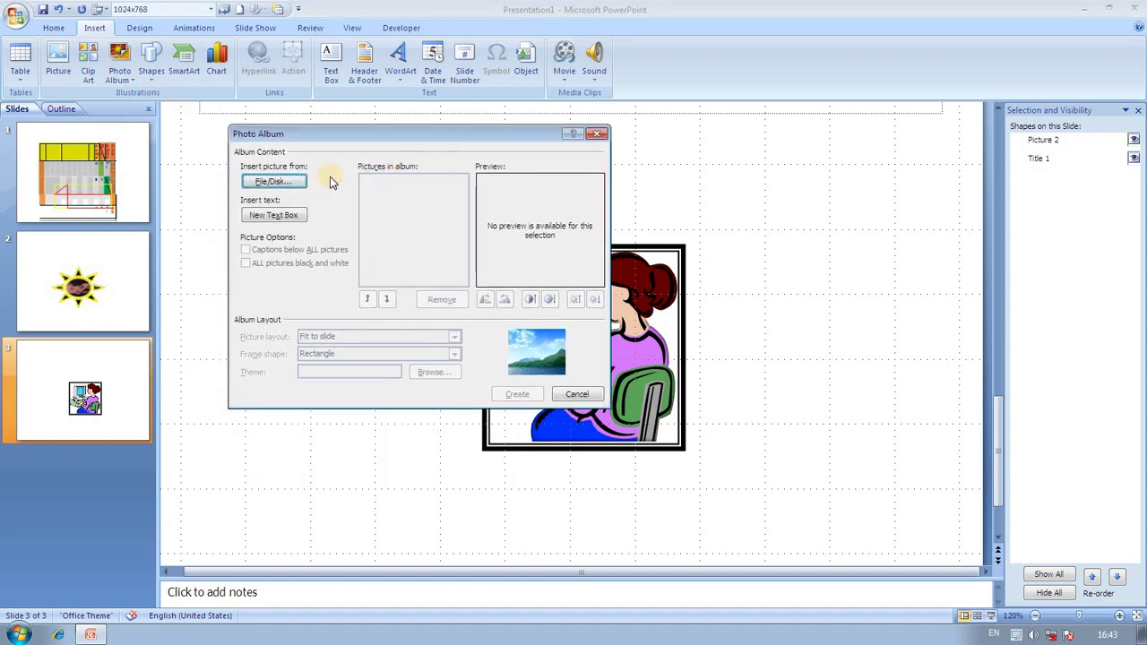
{"action": "left_click", "coordinate": [279, 182]}
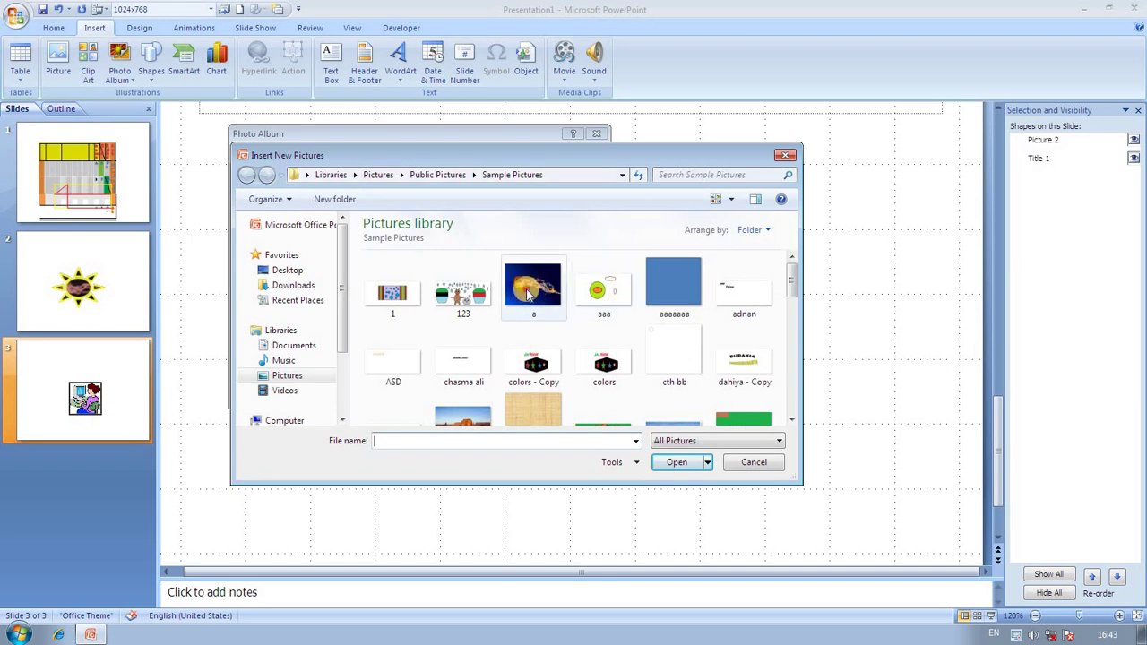
{"action": "left_click", "coordinate": [529, 296]}
{"action": "left_click", "coordinate": [670, 461]}
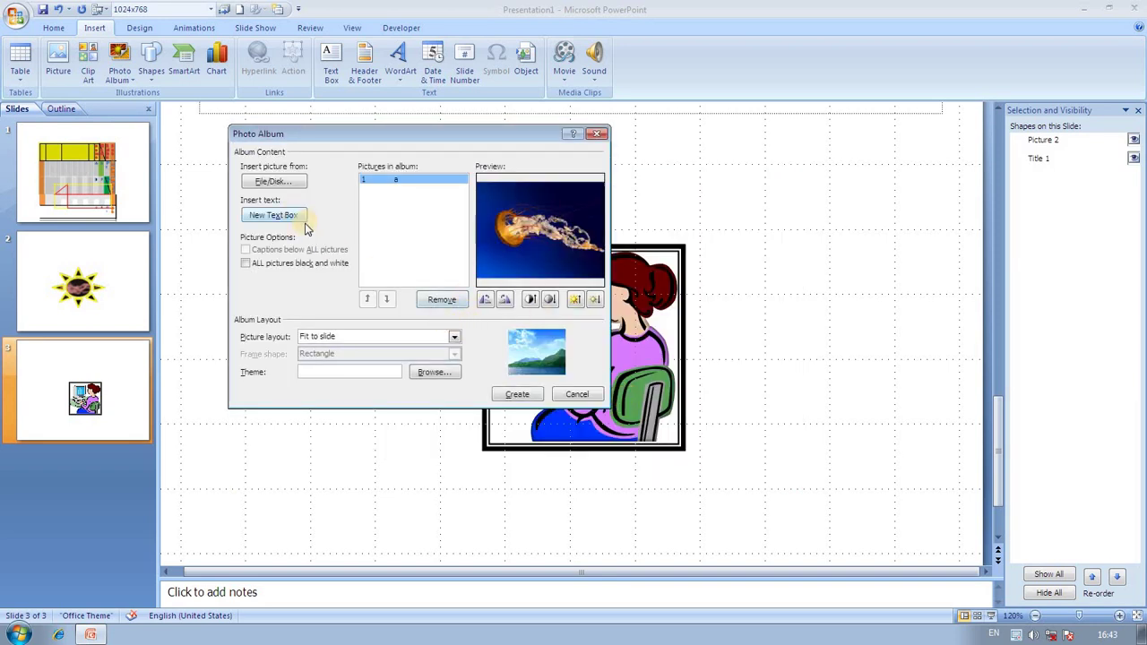
{"action": "left_click", "coordinate": [513, 396]}
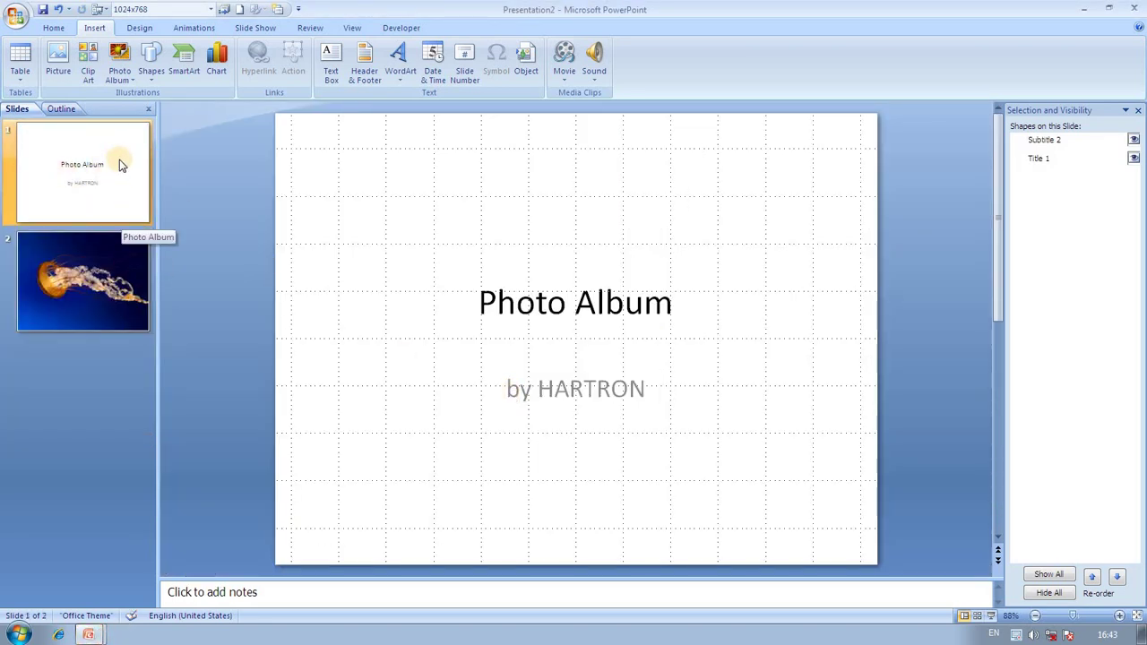
- Start a new photo album and add the Desert - Copy picture
{"action": "left_click", "coordinate": [119, 77]}
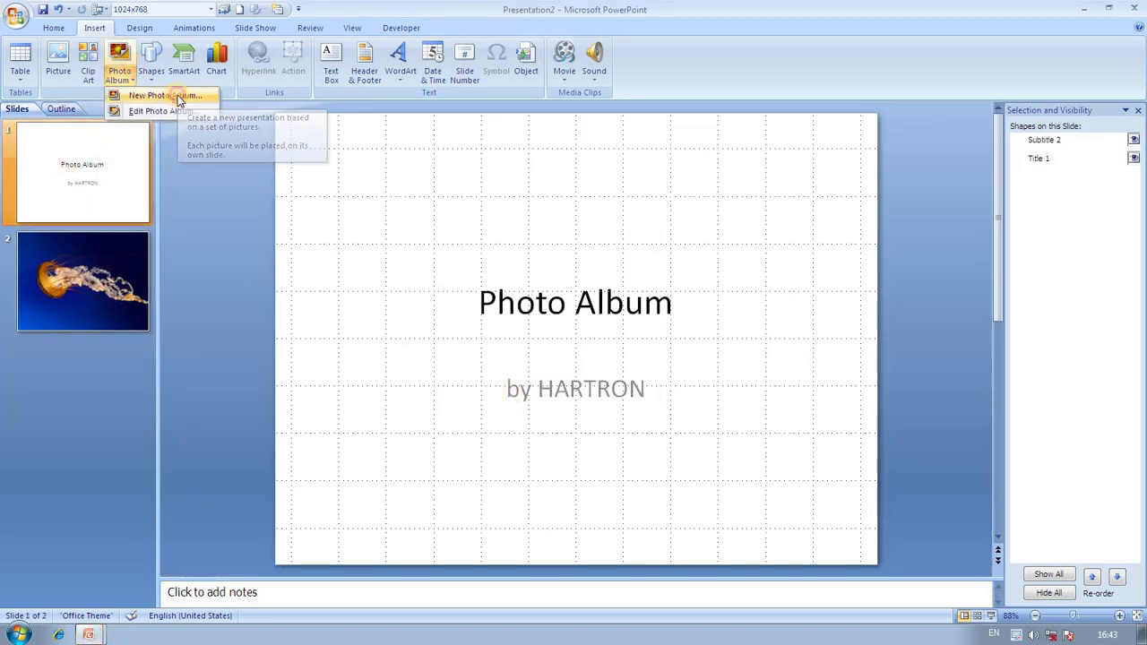
{"action": "left_click", "coordinate": [177, 97]}
{"action": "left_click", "coordinate": [276, 183]}
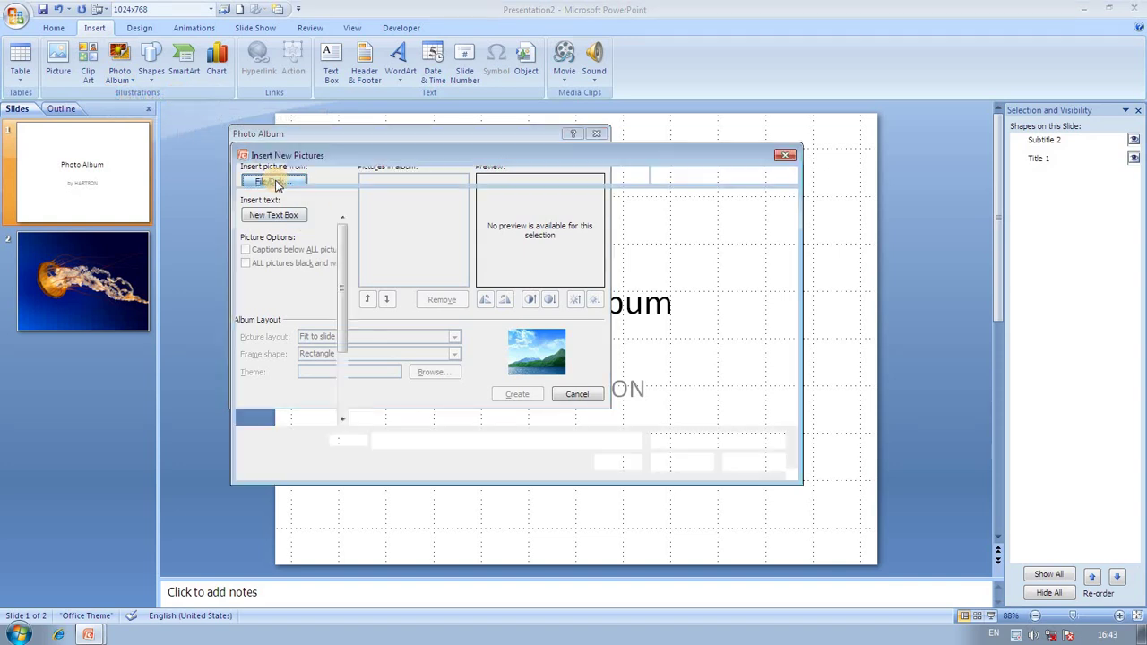
{"action": "left_click", "coordinate": [477, 420]}
{"action": "left_click", "coordinate": [674, 463]}
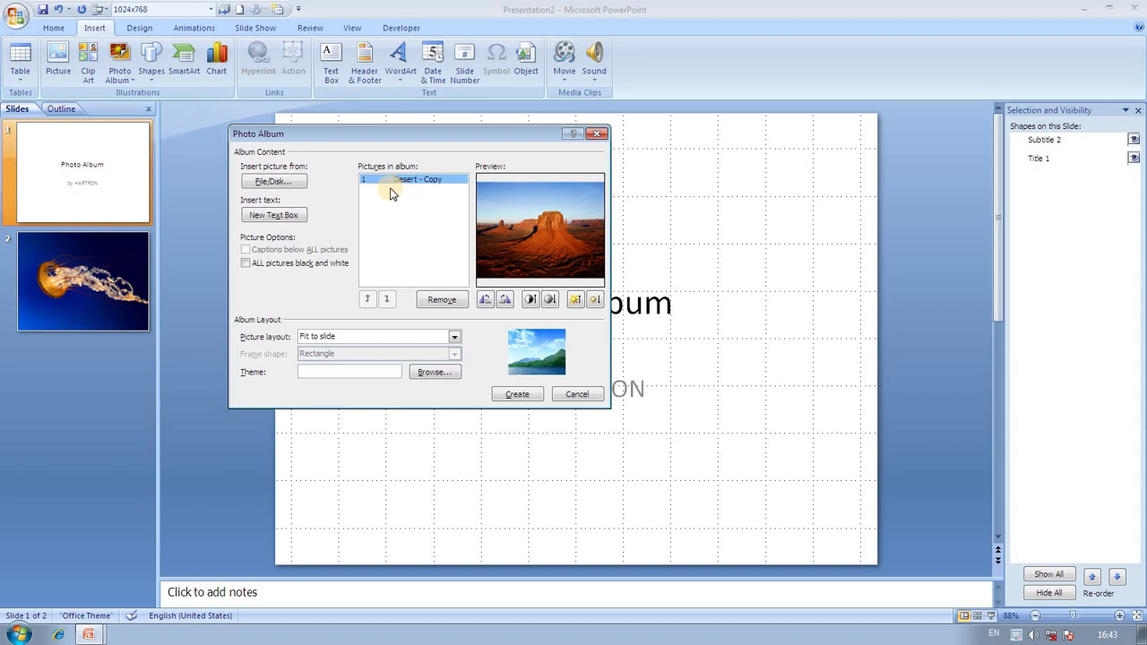
- Add three text boxes after the desert picture and create the album as Presentation3
{"action": "left_click", "coordinate": [439, 302]}
{"action": "left_click", "coordinate": [442, 303]}
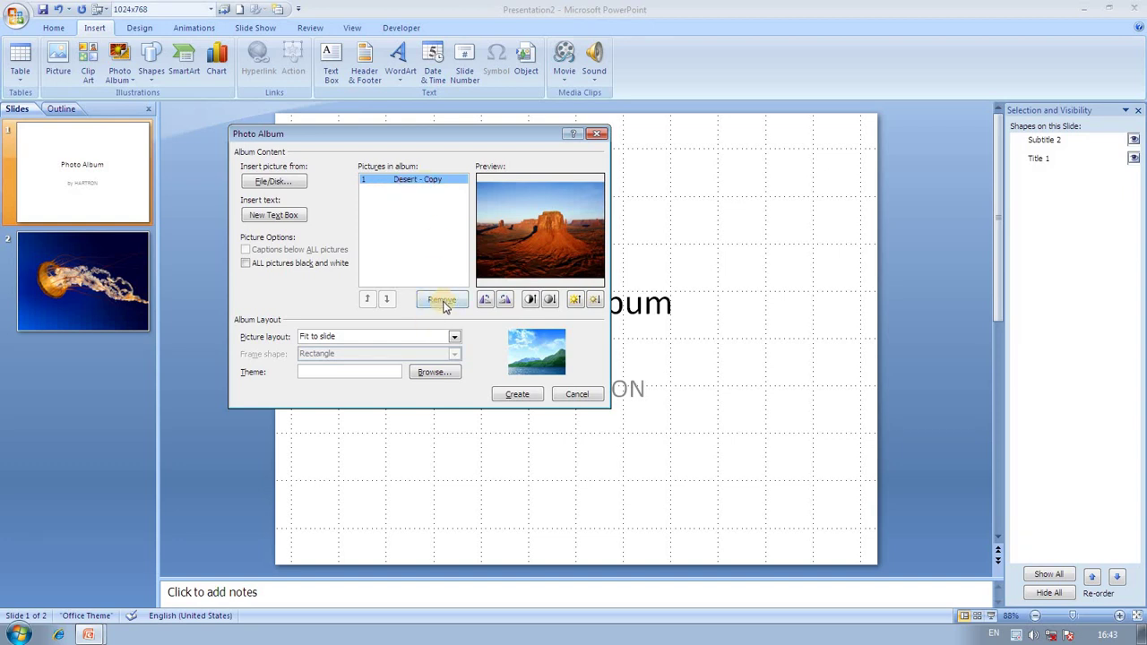
{"action": "left_click", "coordinate": [391, 301]}
{"action": "left_click", "coordinate": [297, 216]}
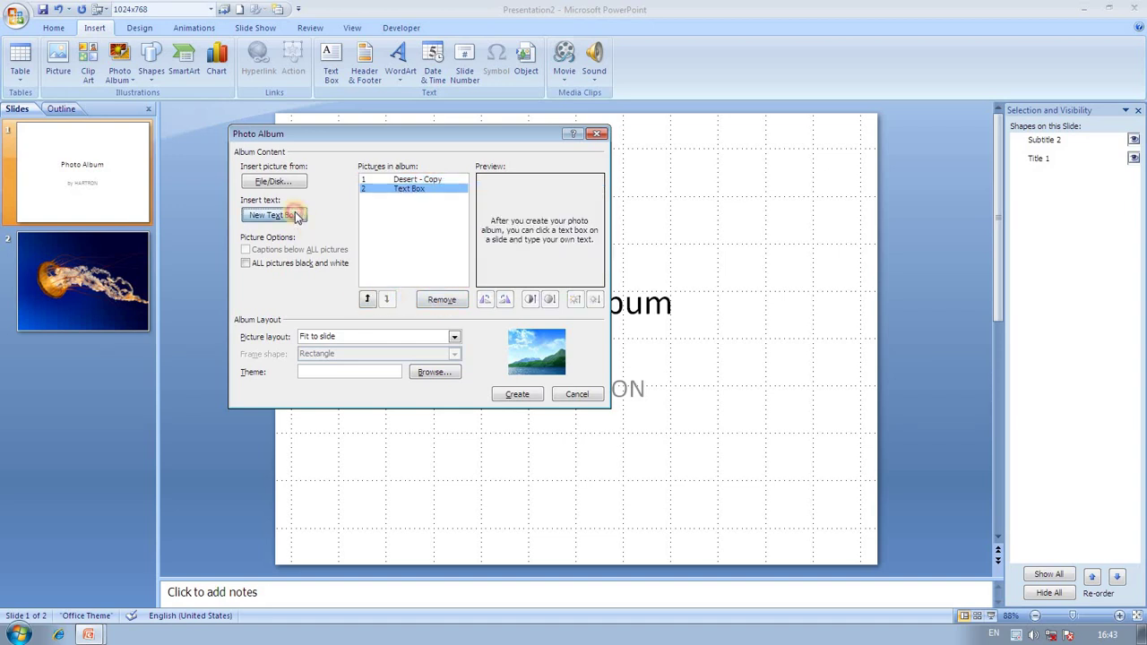
{"action": "left_click", "coordinate": [423, 180]}
{"action": "left_click", "coordinate": [423, 190]}
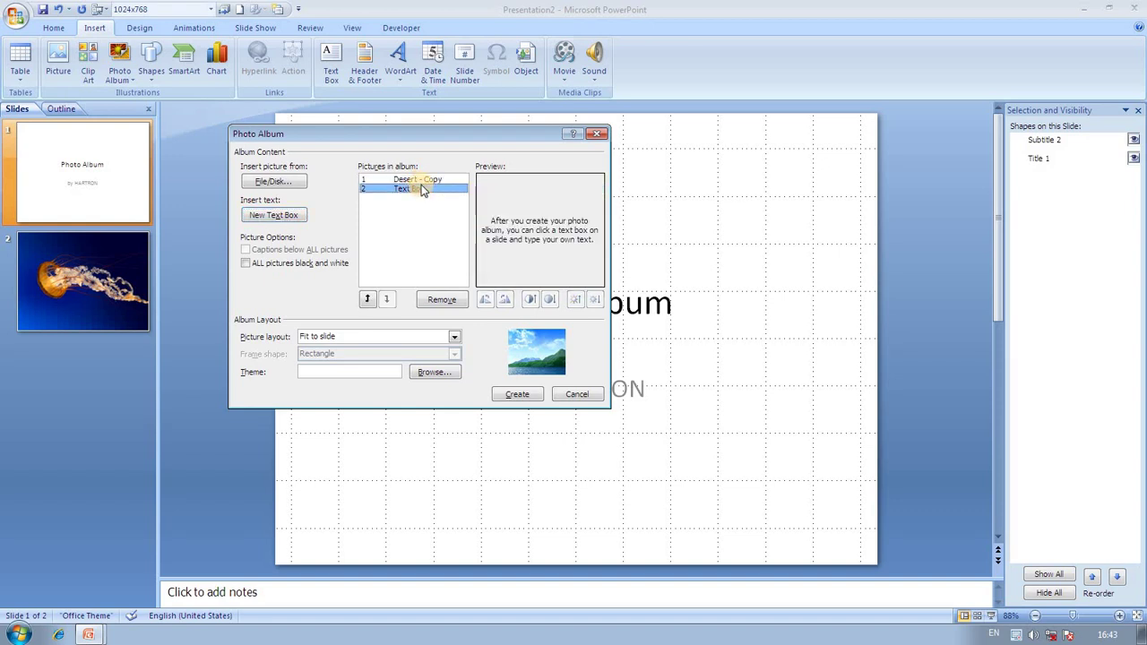
{"action": "left_click", "coordinate": [260, 216]}
{"action": "left_click", "coordinate": [260, 216]}
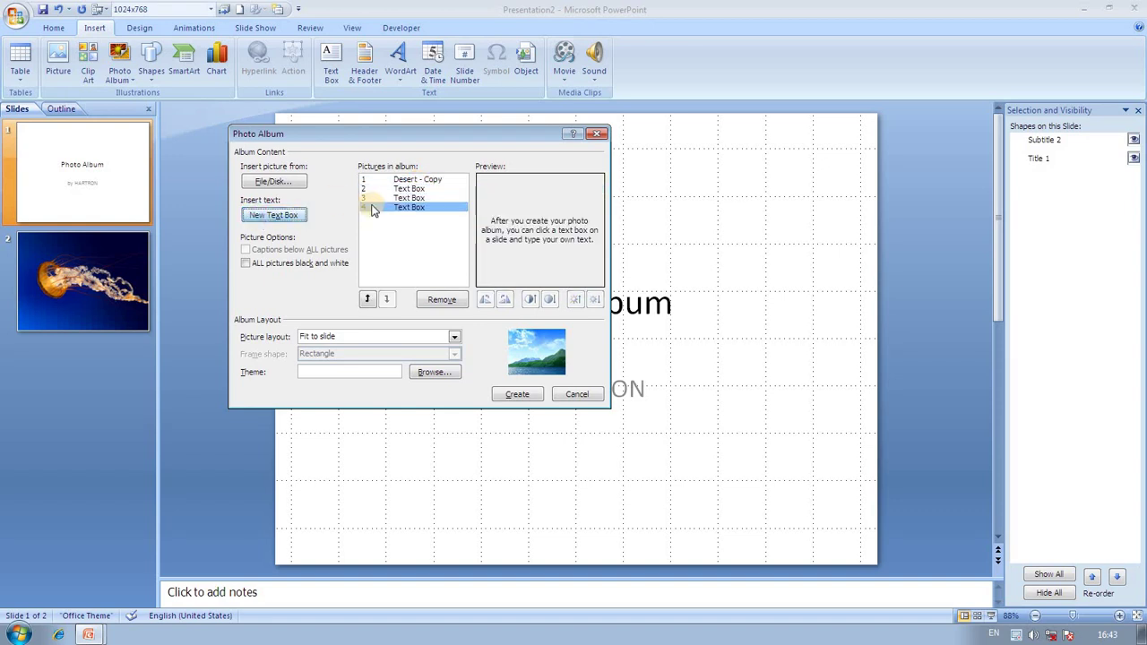
{"action": "left_click", "coordinate": [516, 394]}
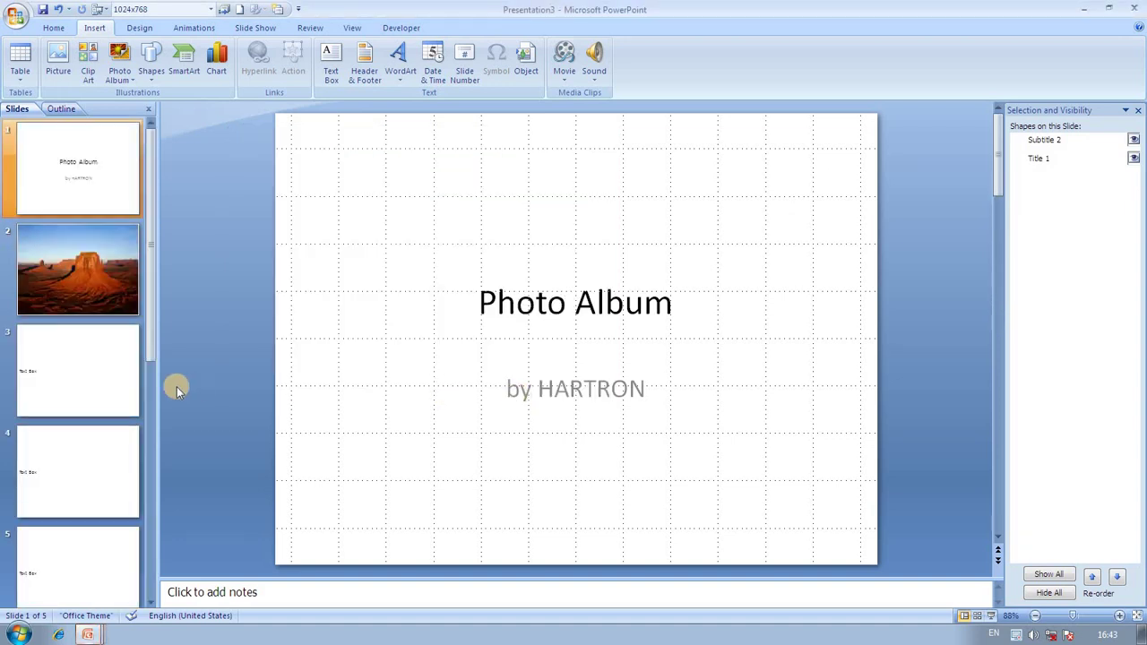
- Review the text-box slides 3 and 4, returning to slide 3
{"action": "left_click", "coordinate": [103, 376]}
{"action": "left_click", "coordinate": [97, 454]}
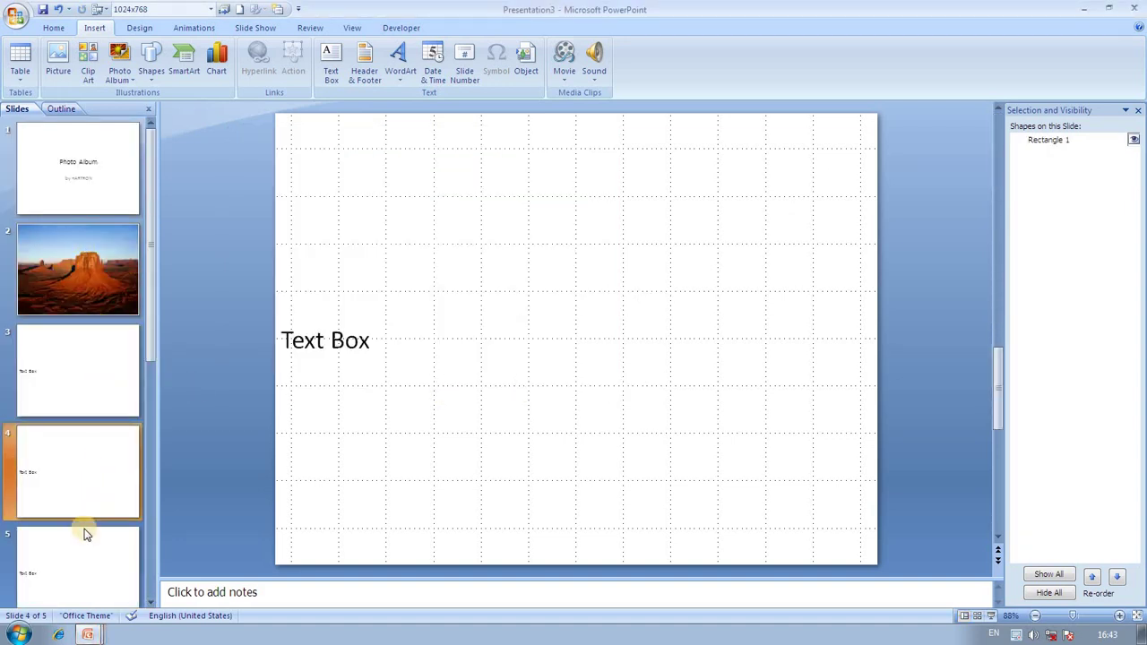
{"action": "left_click", "coordinate": [77, 392]}
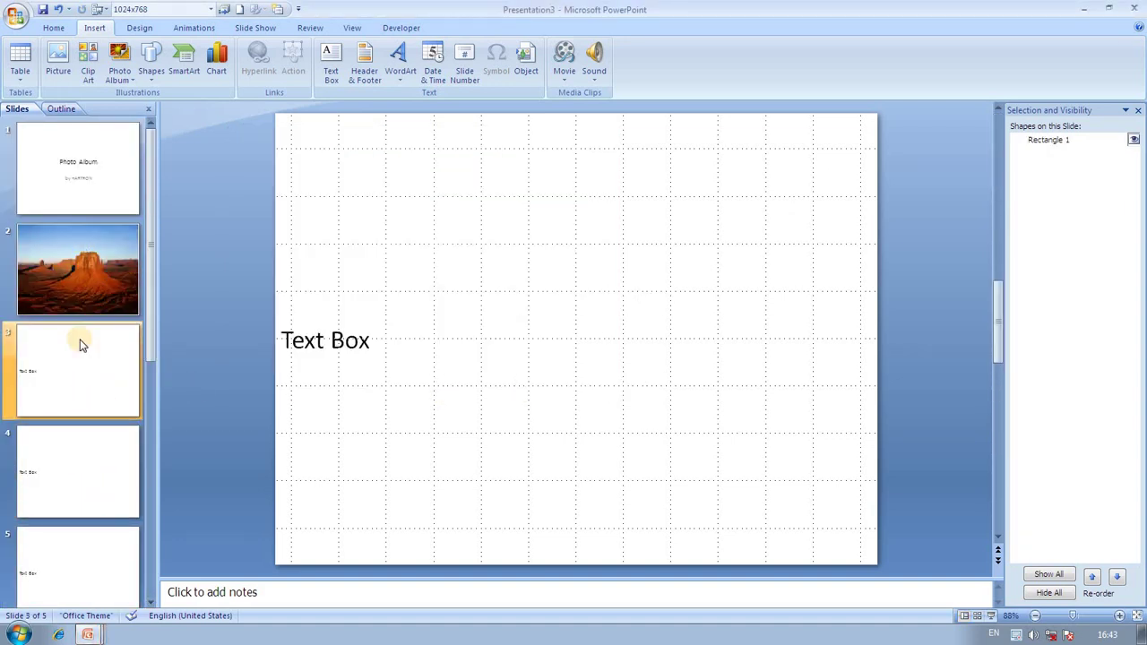
- Create another photo album containing only the GOURAV picture
{"action": "left_click", "coordinate": [140, 83]}
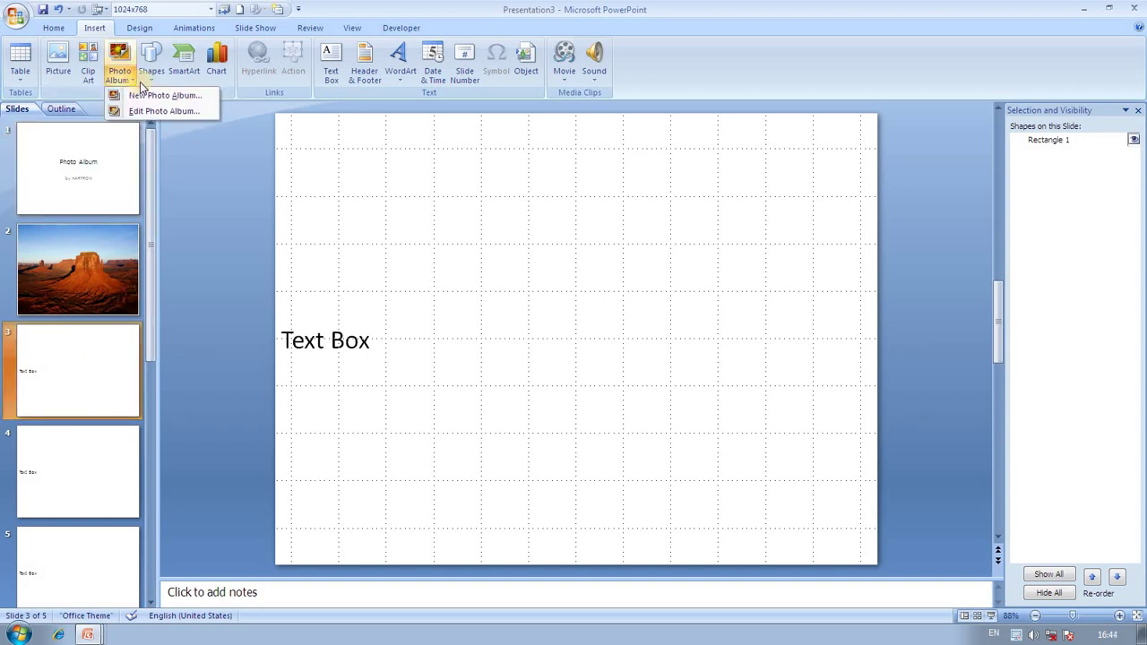
{"action": "left_click", "coordinate": [152, 96]}
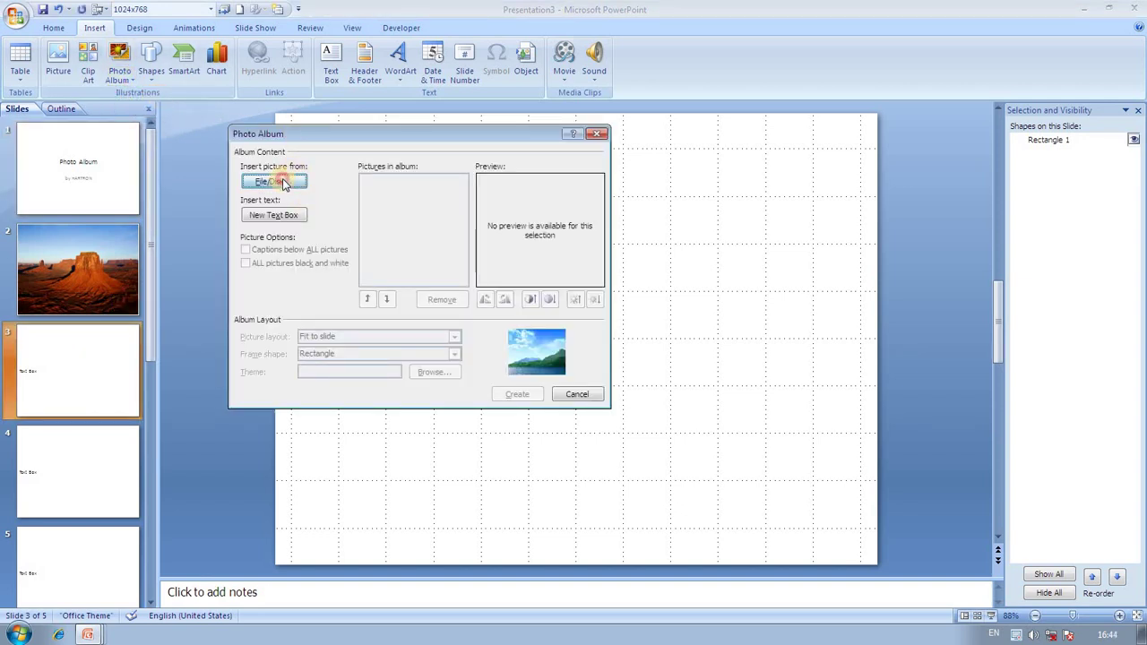
{"action": "left_click", "coordinate": [276, 182]}
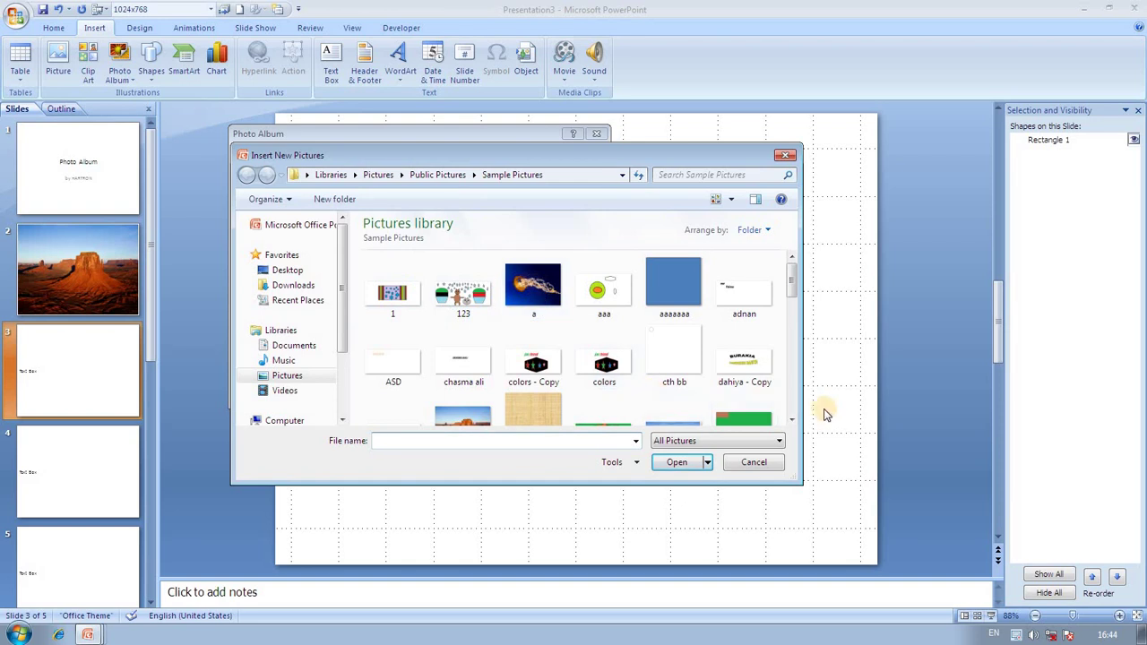
{"action": "scroll", "coordinate": [785, 386], "scroll_direction": "down", "scroll_amount": 2}
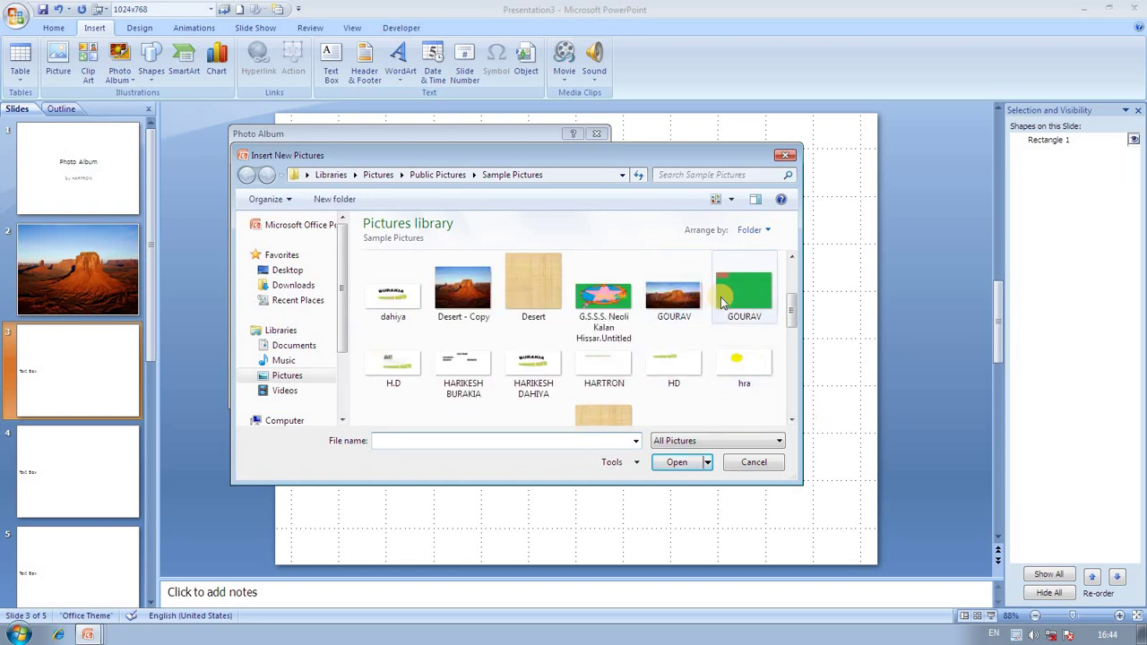
{"action": "left_click", "coordinate": [723, 303]}
{"action": "left_click", "coordinate": [672, 462]}
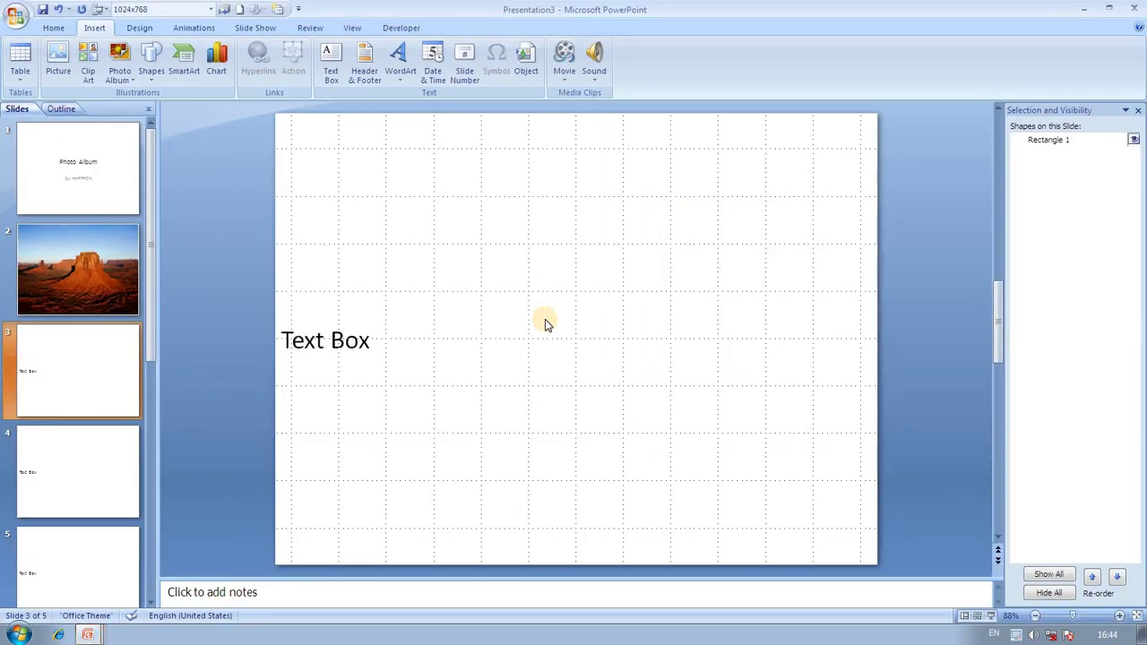
{"action": "left_click", "coordinate": [123, 80]}
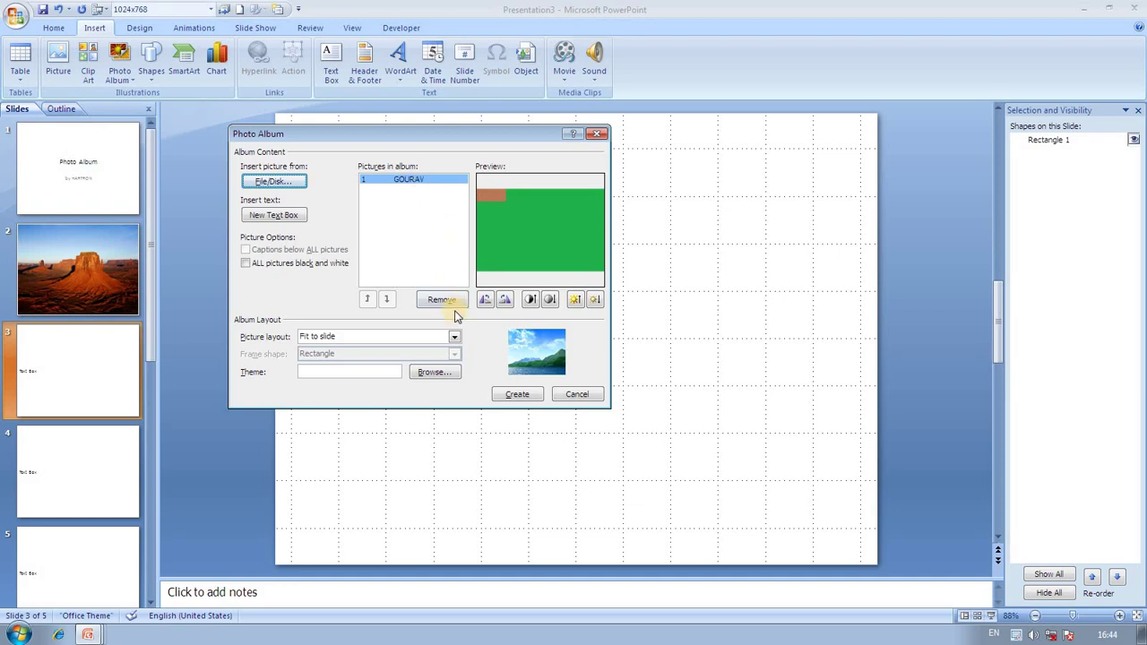
{"action": "left_click", "coordinate": [508, 398]}
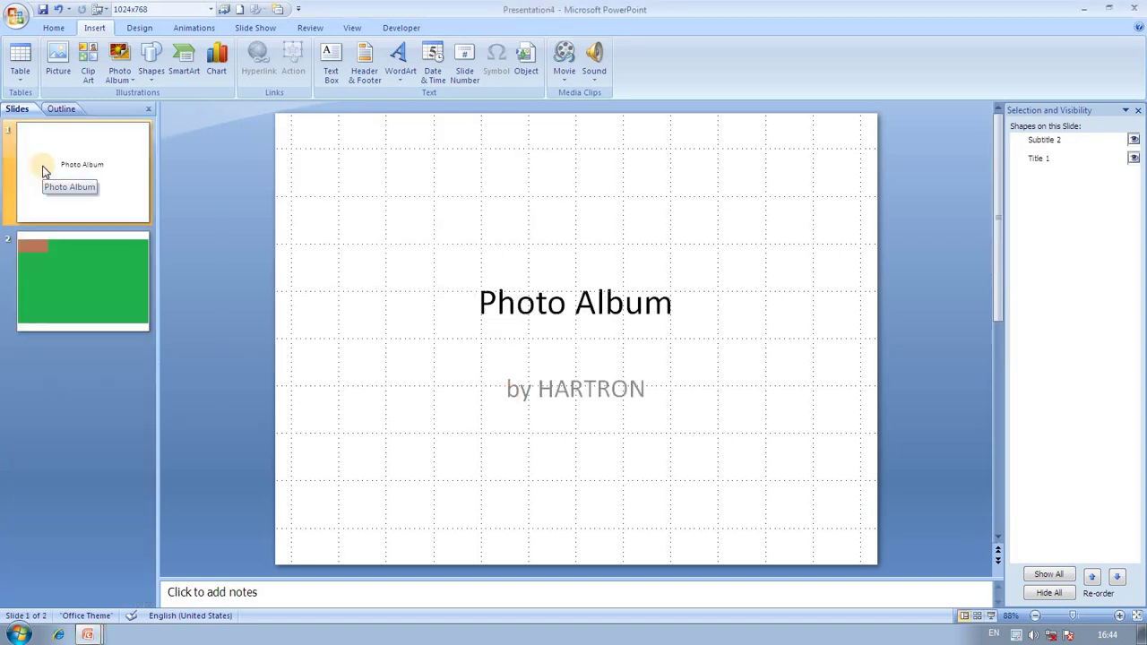
{"action": "left_click", "coordinate": [59, 108]}
{"action": "left_click", "coordinate": [20, 108]}
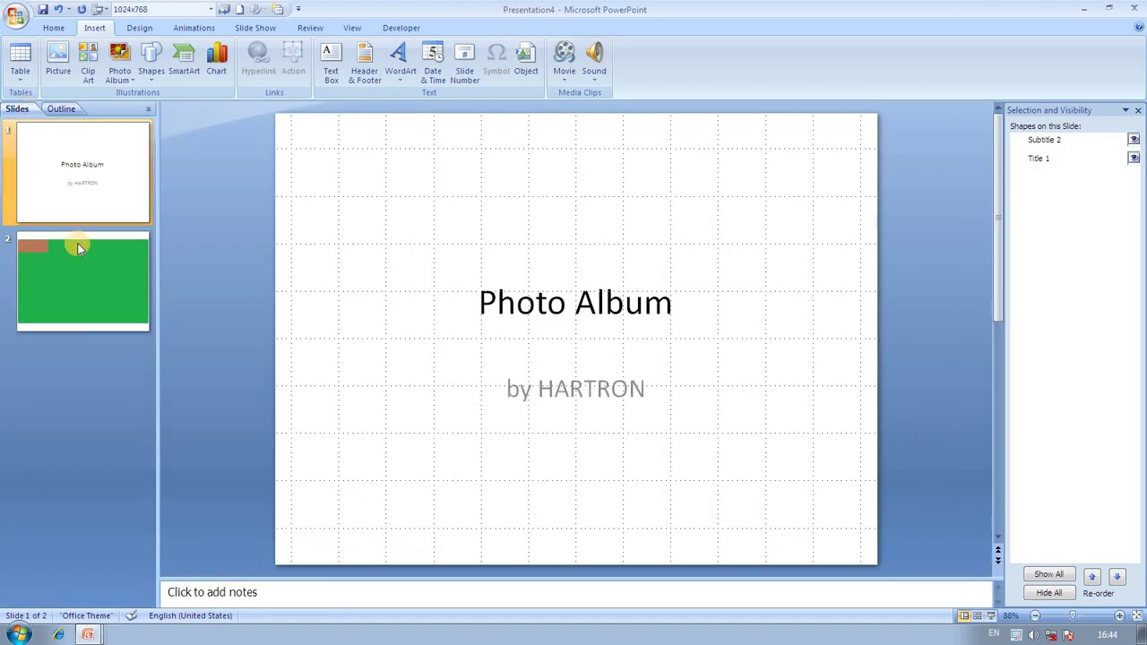
{"action": "left_click", "coordinate": [63, 109]}
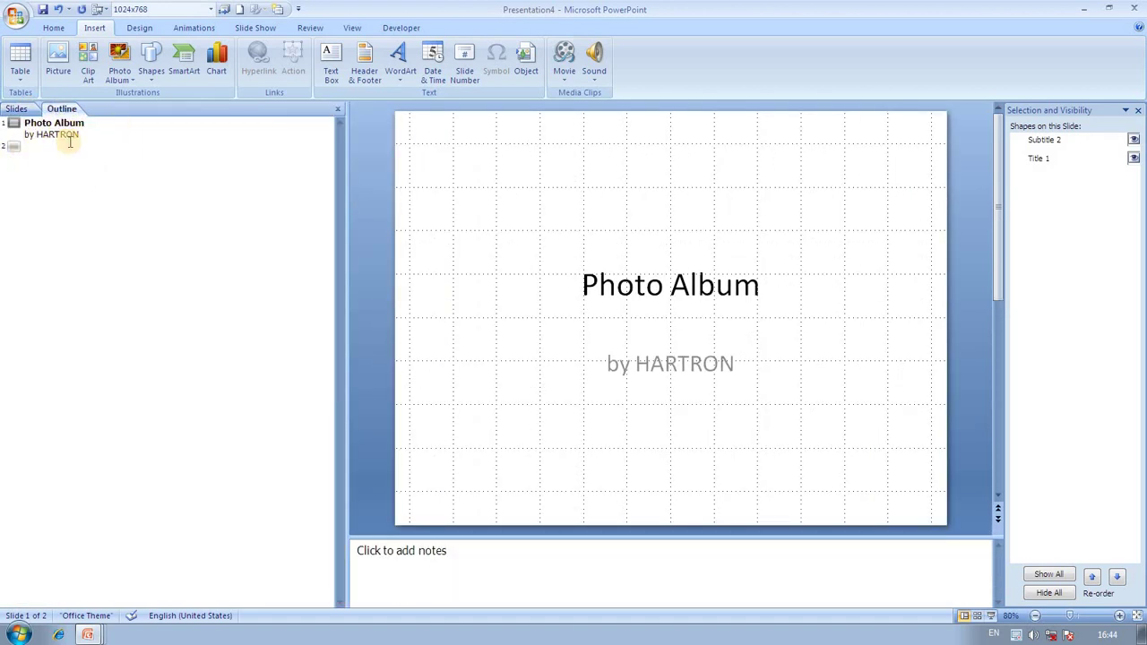
{"action": "left_click", "coordinate": [17, 108]}
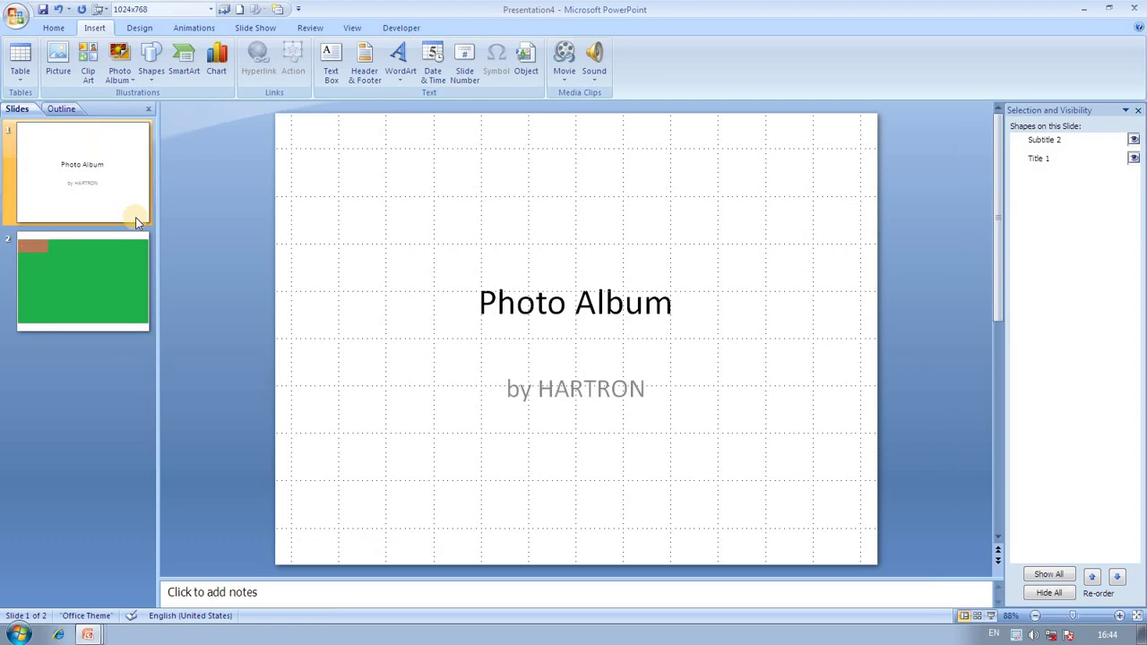
{"action": "left_click", "coordinate": [128, 83]}
{"action": "left_click", "coordinate": [152, 110]}
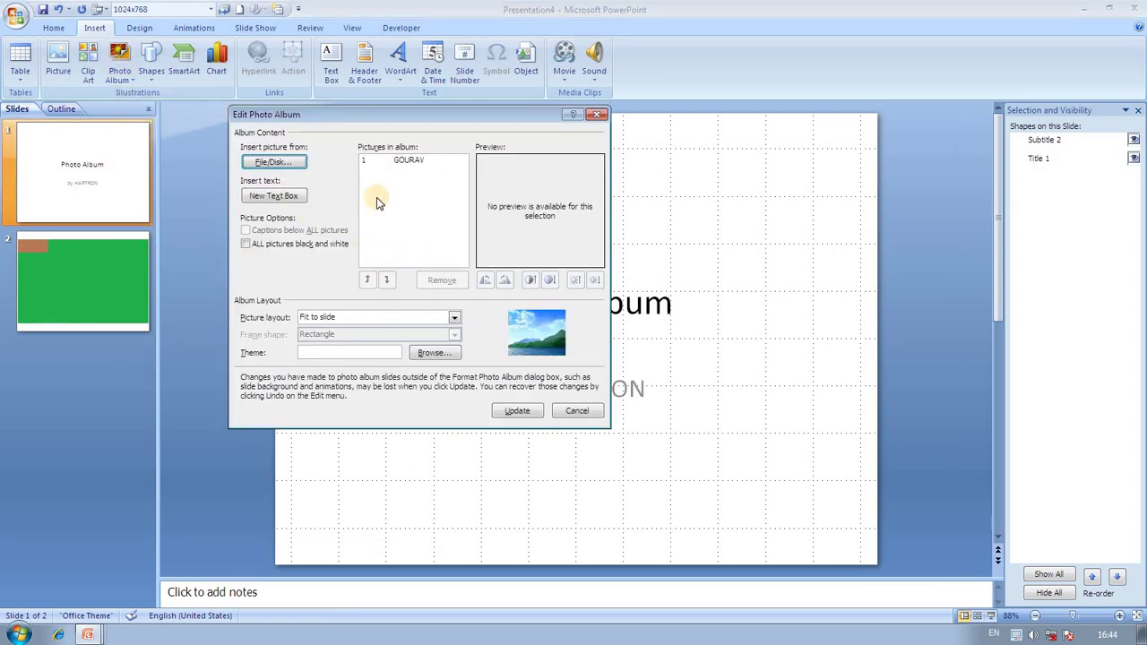
{"action": "left_click", "coordinate": [374, 163]}
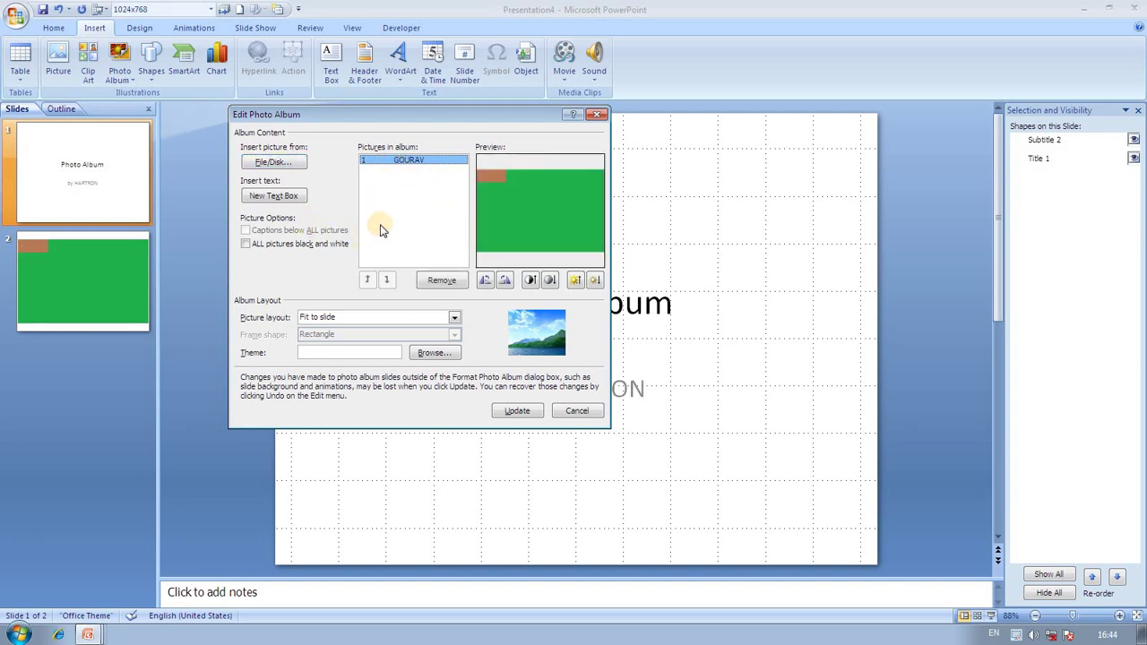
{"action": "left_click", "coordinate": [511, 410]}
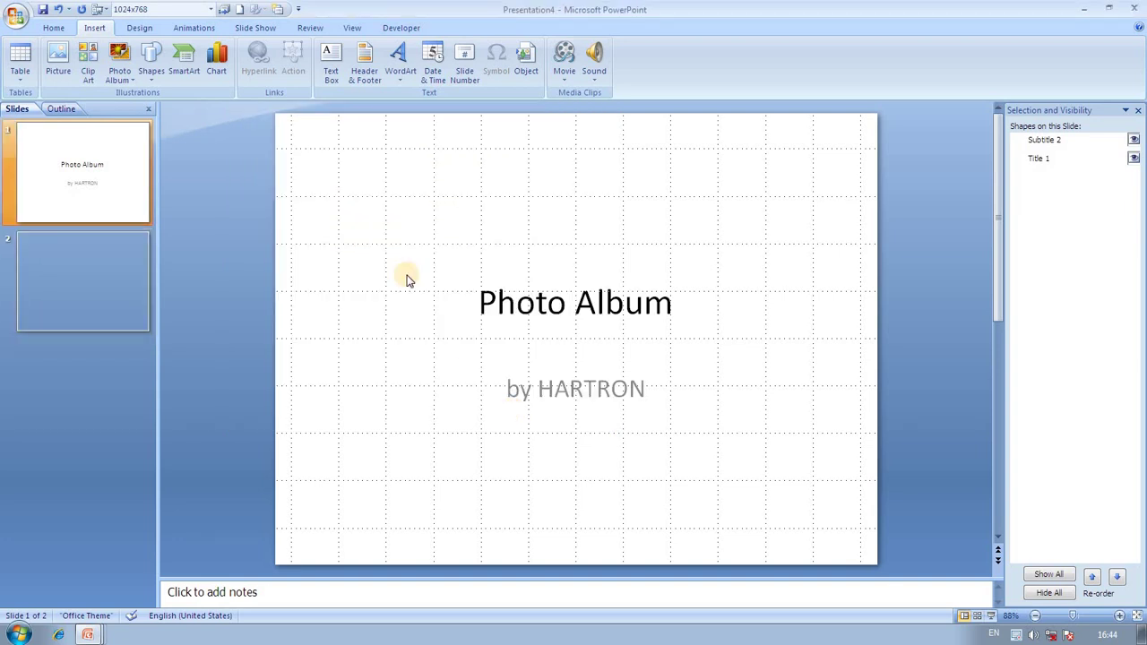